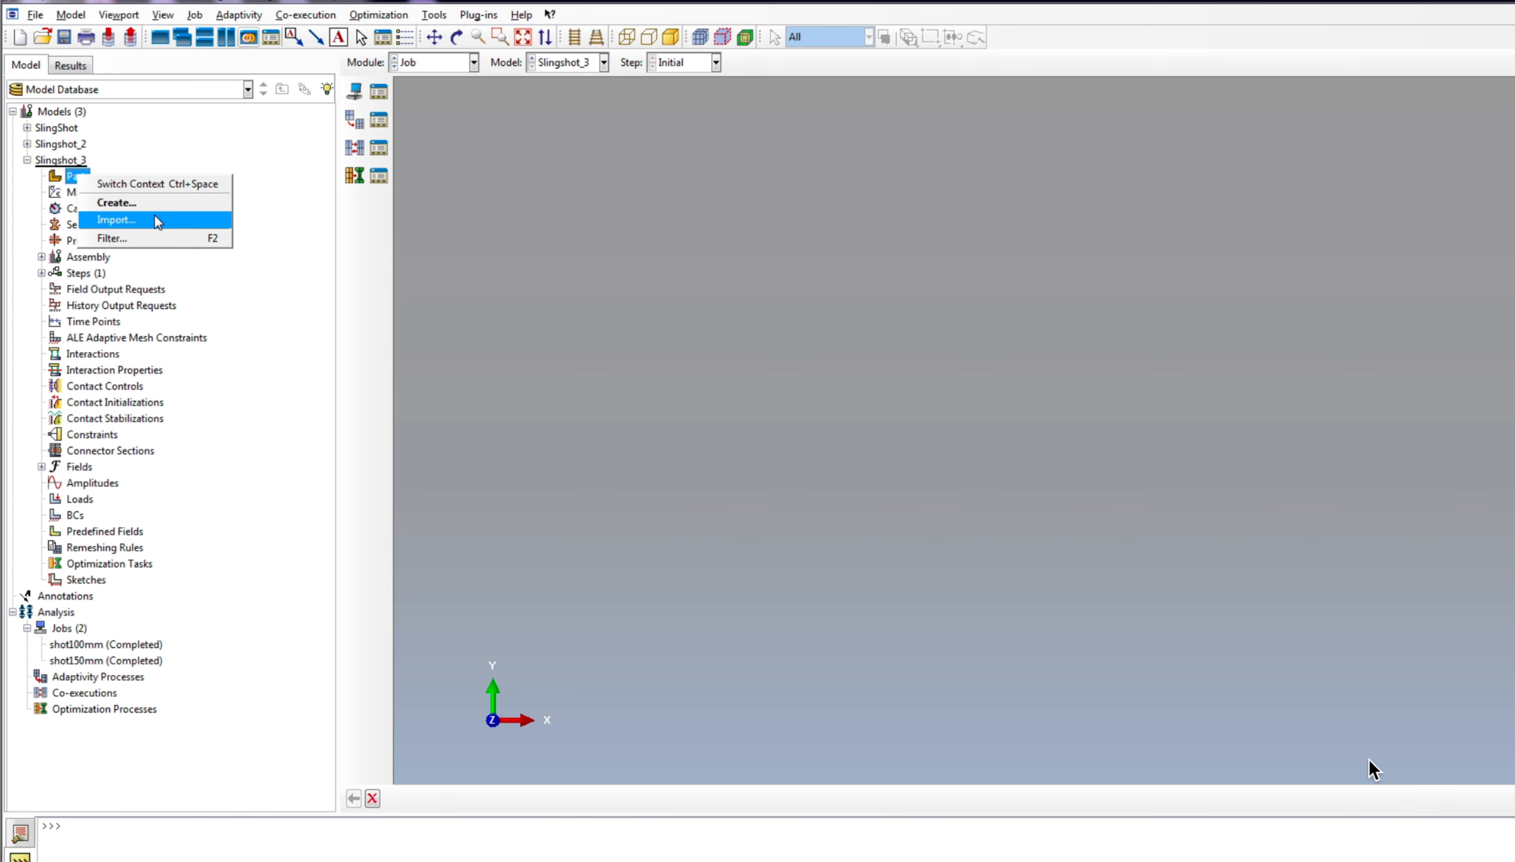
Step: Import slingshot-assy.sat into the Slingshot_3 model, creating individual parts from all parts in the file
click(155, 220)
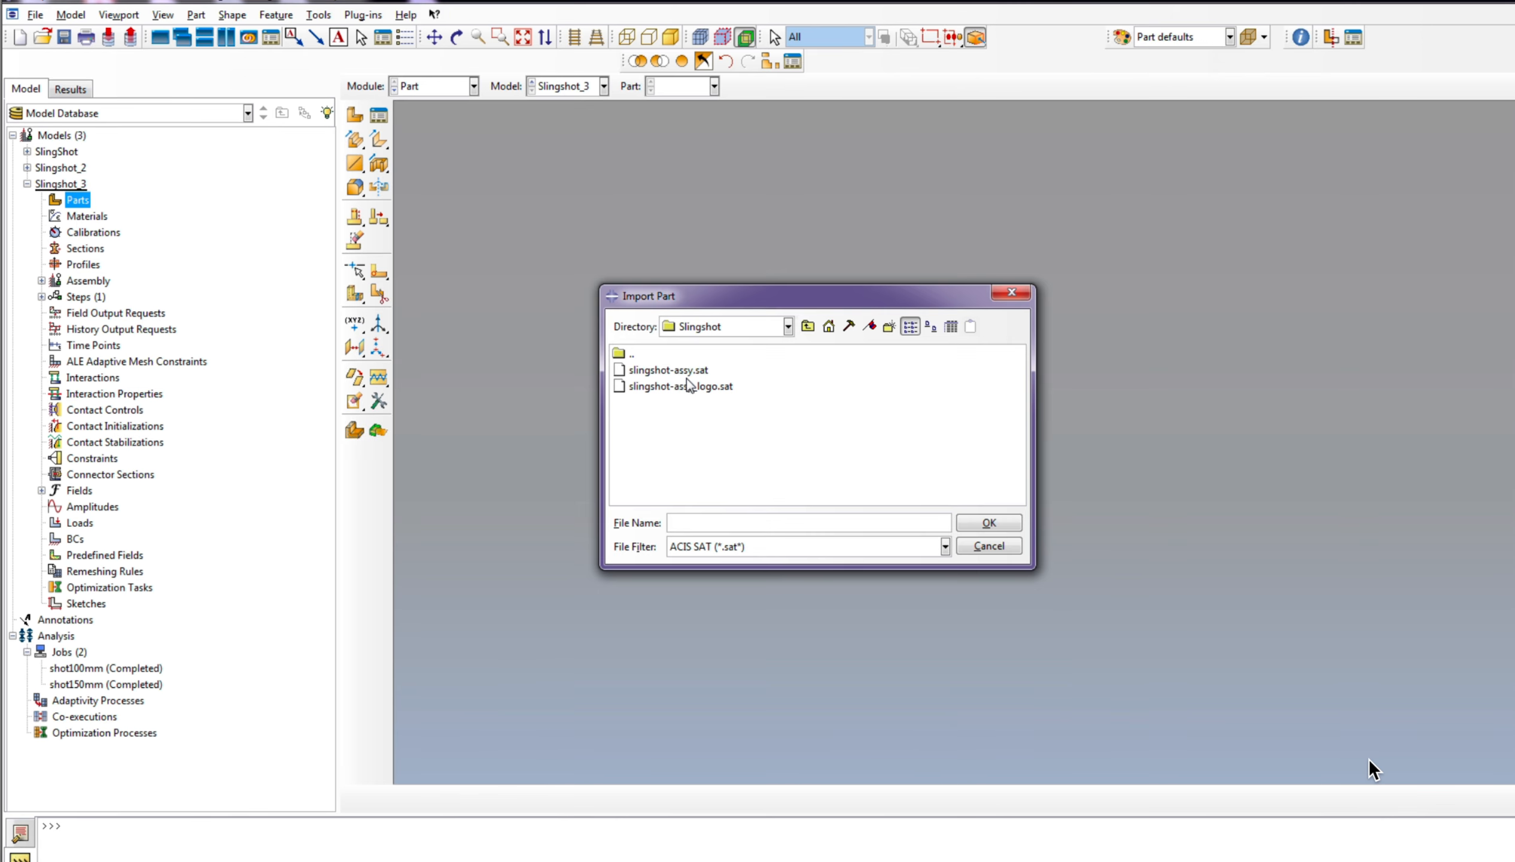
click(685, 370)
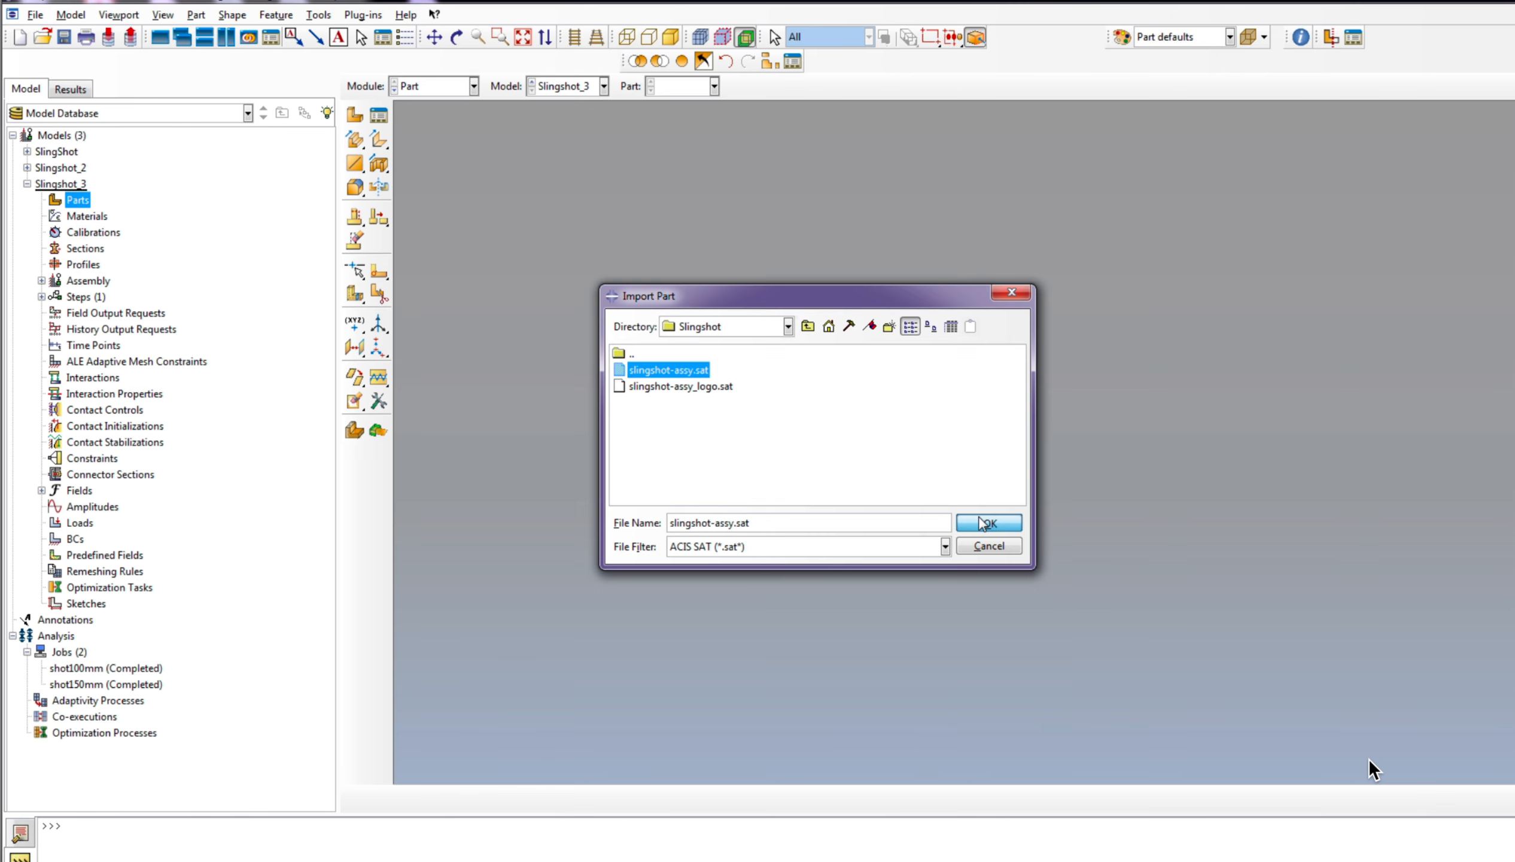
click(987, 523)
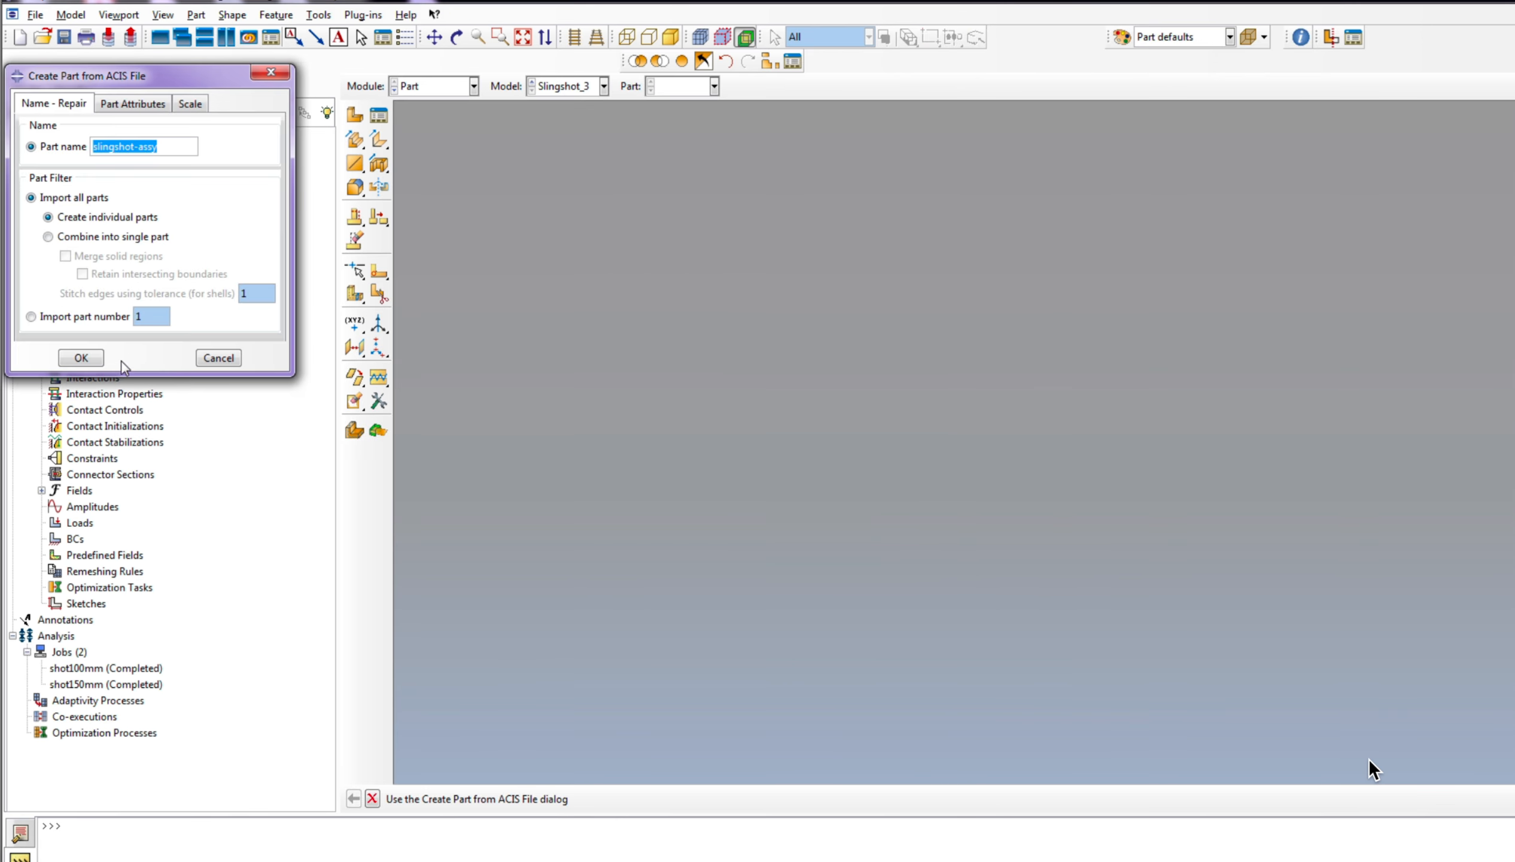
click(81, 358)
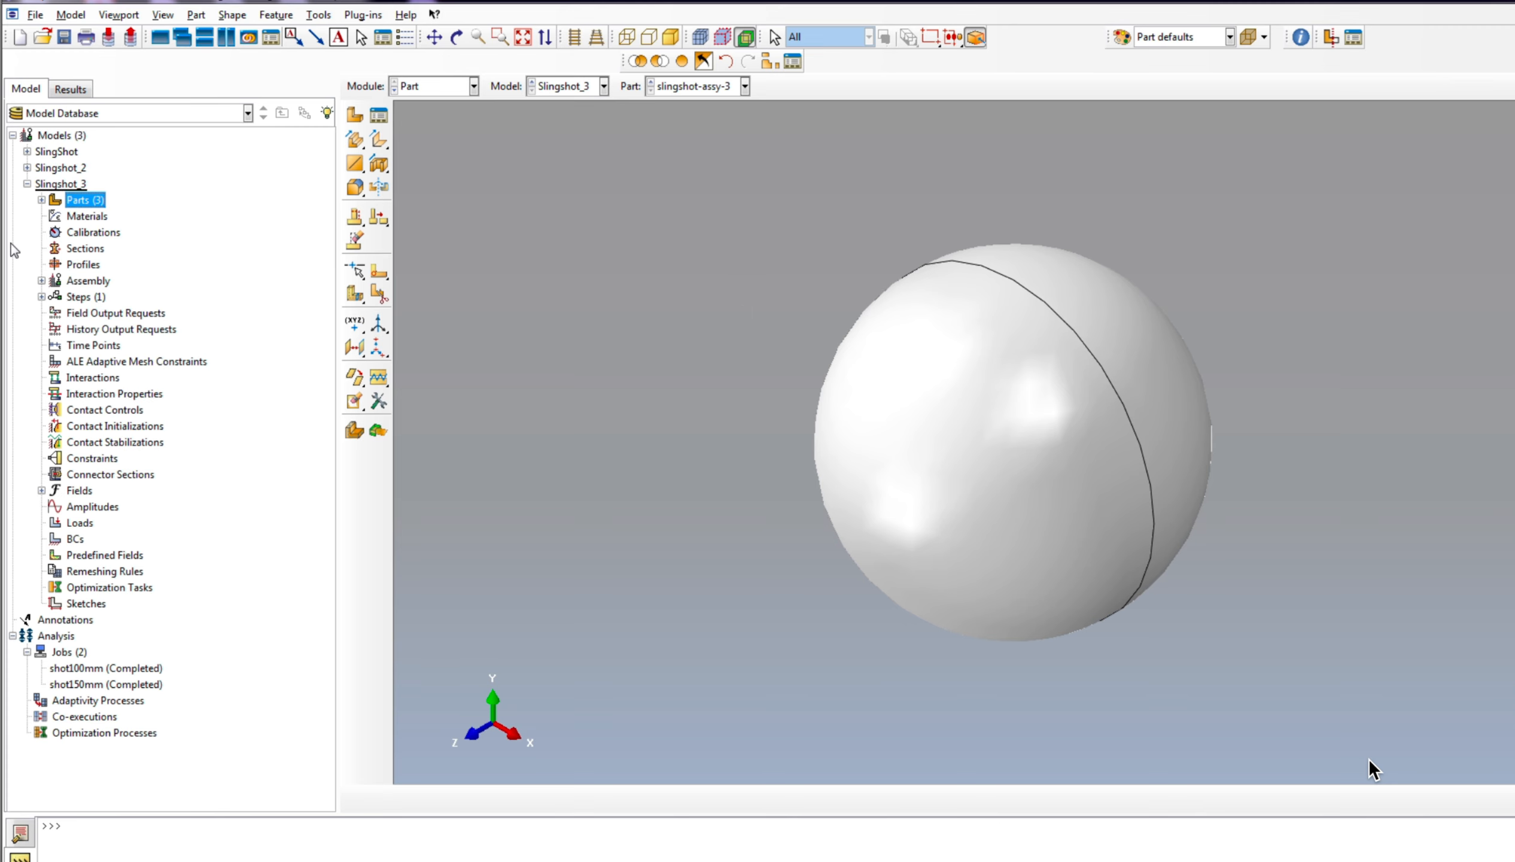
scroll(794, 454, down, 2)
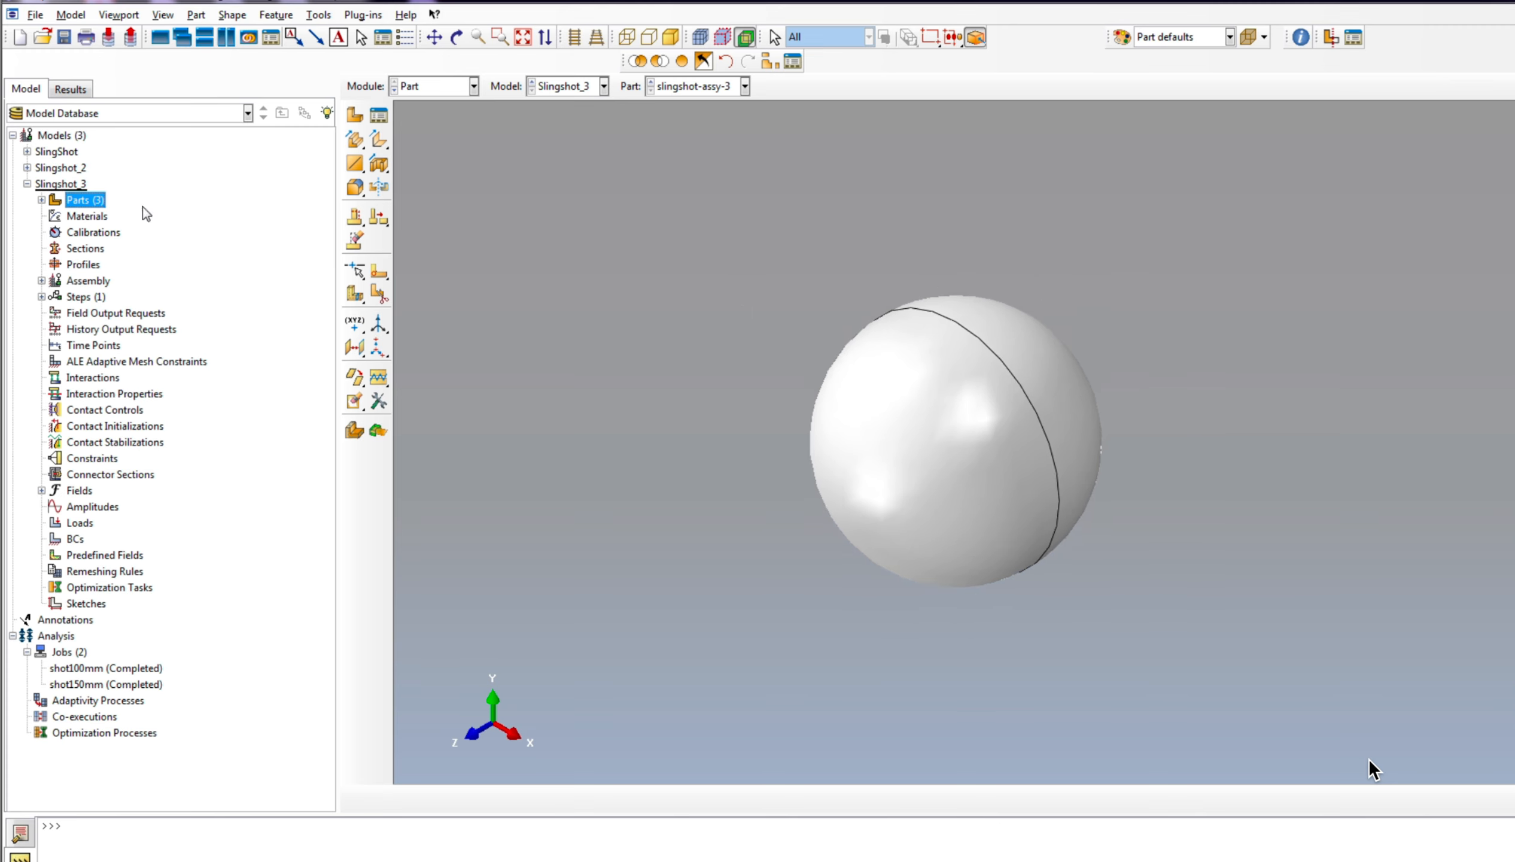
Step: Ignore the invalid geometry status of the slingshot-assy-1 part in the Slingshot_3 model
click(41, 200)
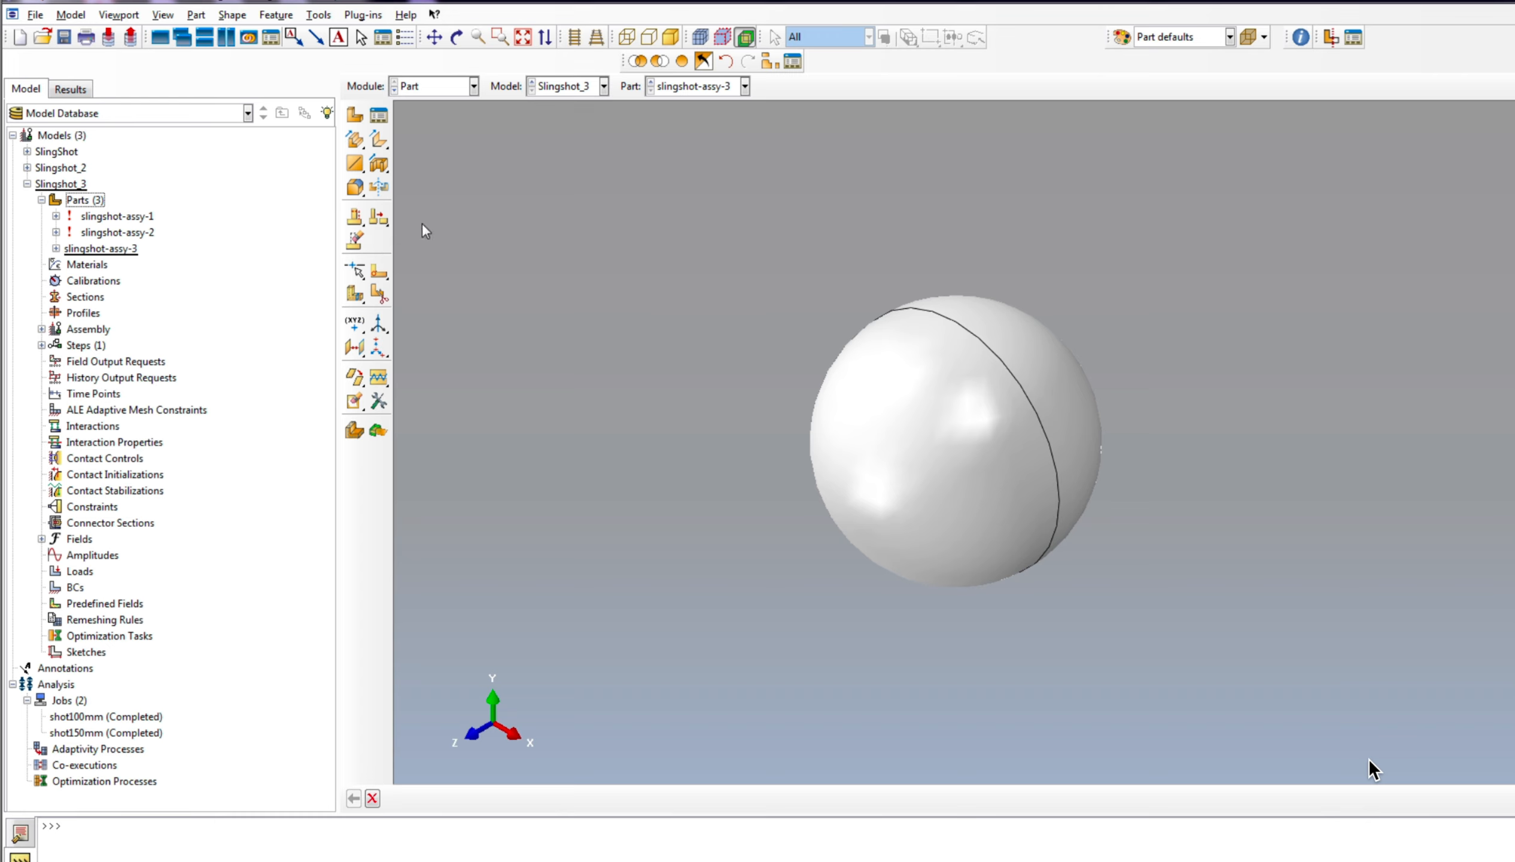
click(55, 217)
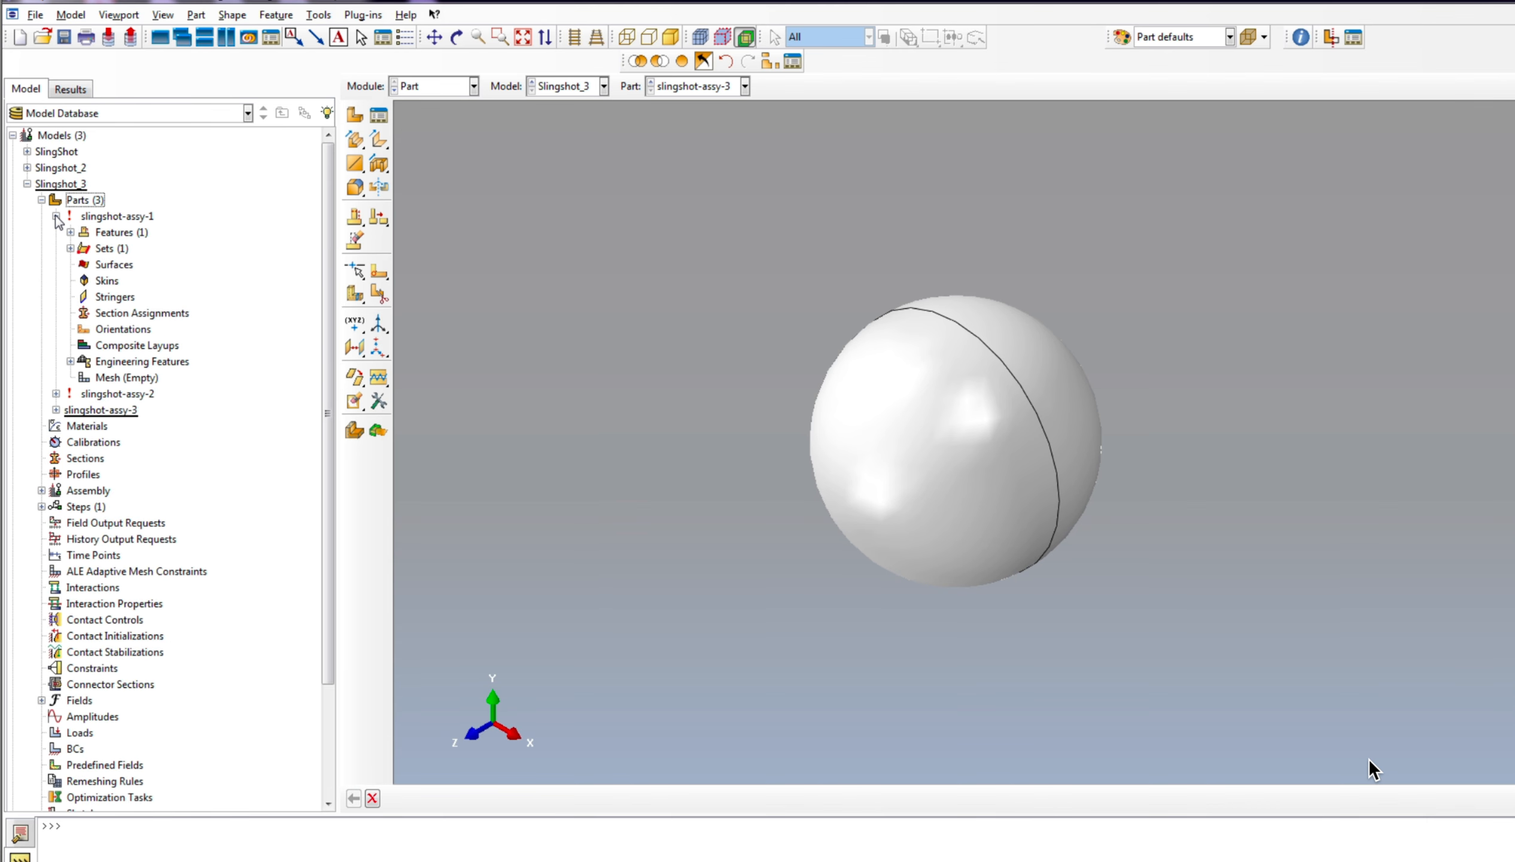
click(55, 216)
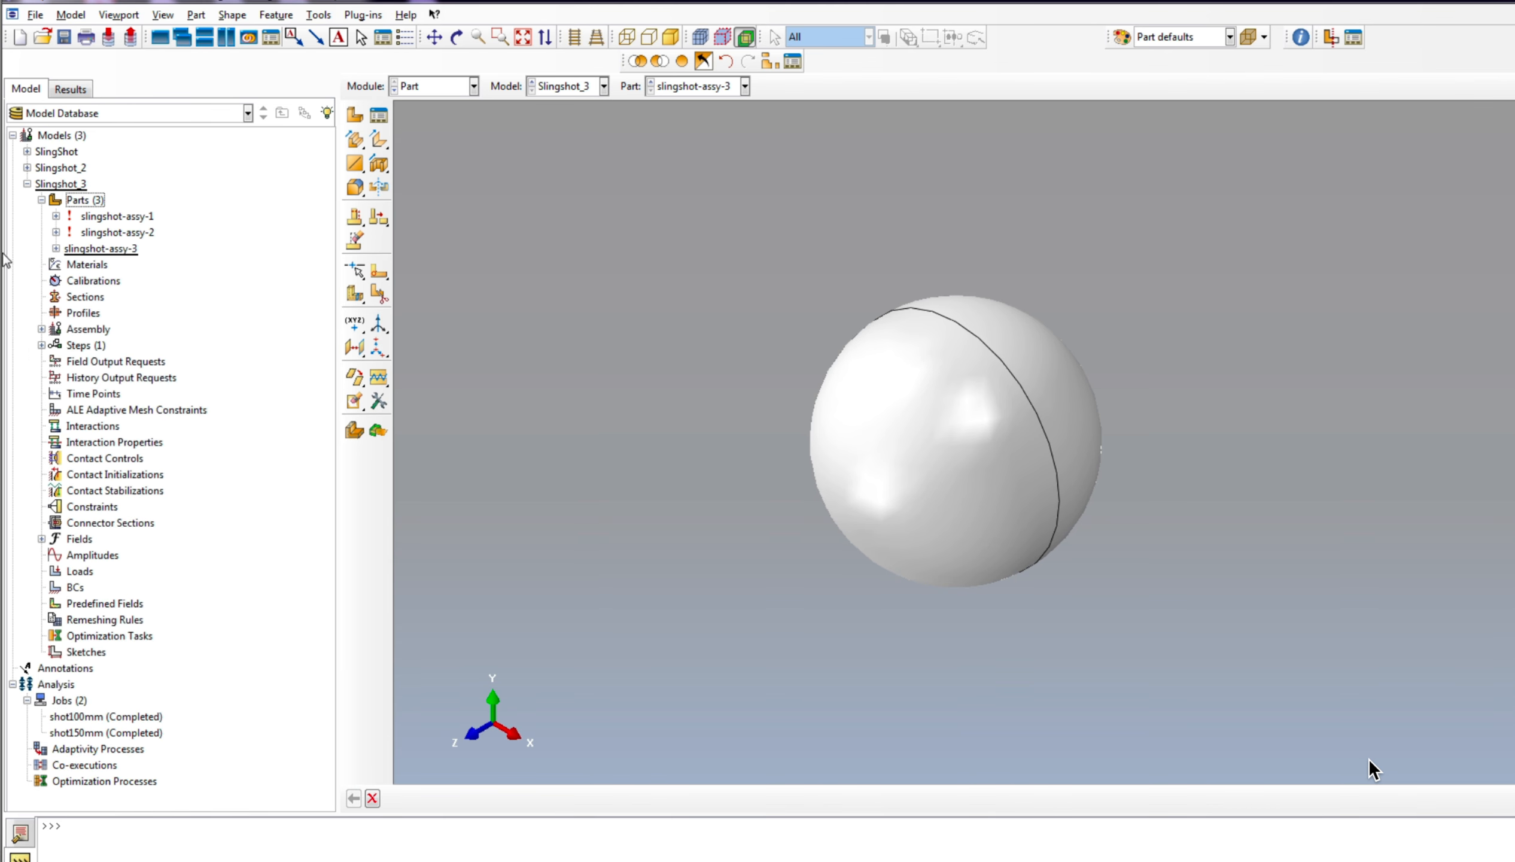
click(117, 218)
right_click(117, 219)
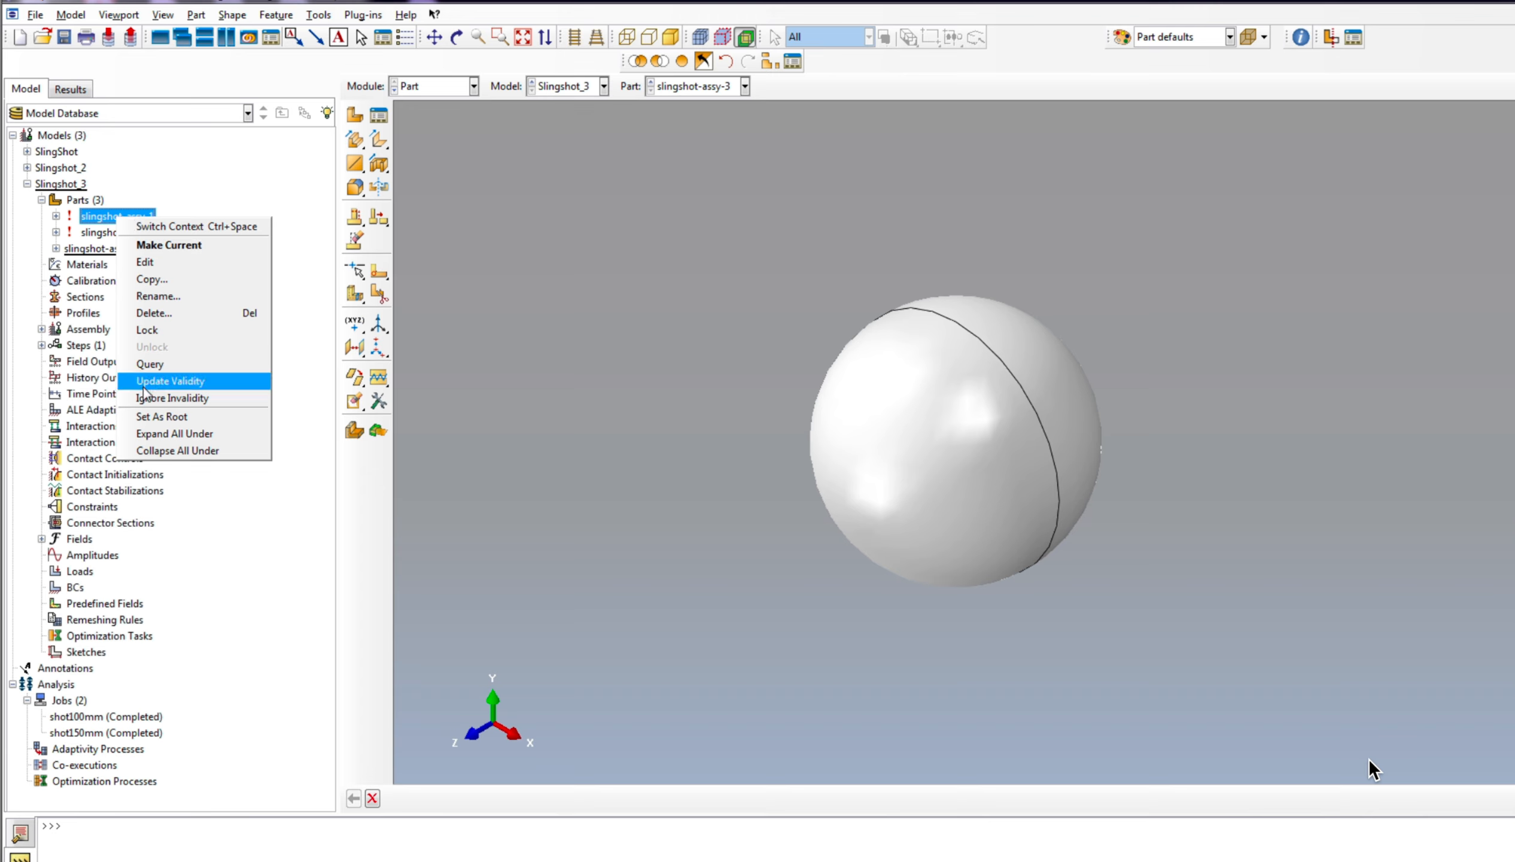
click(161, 400)
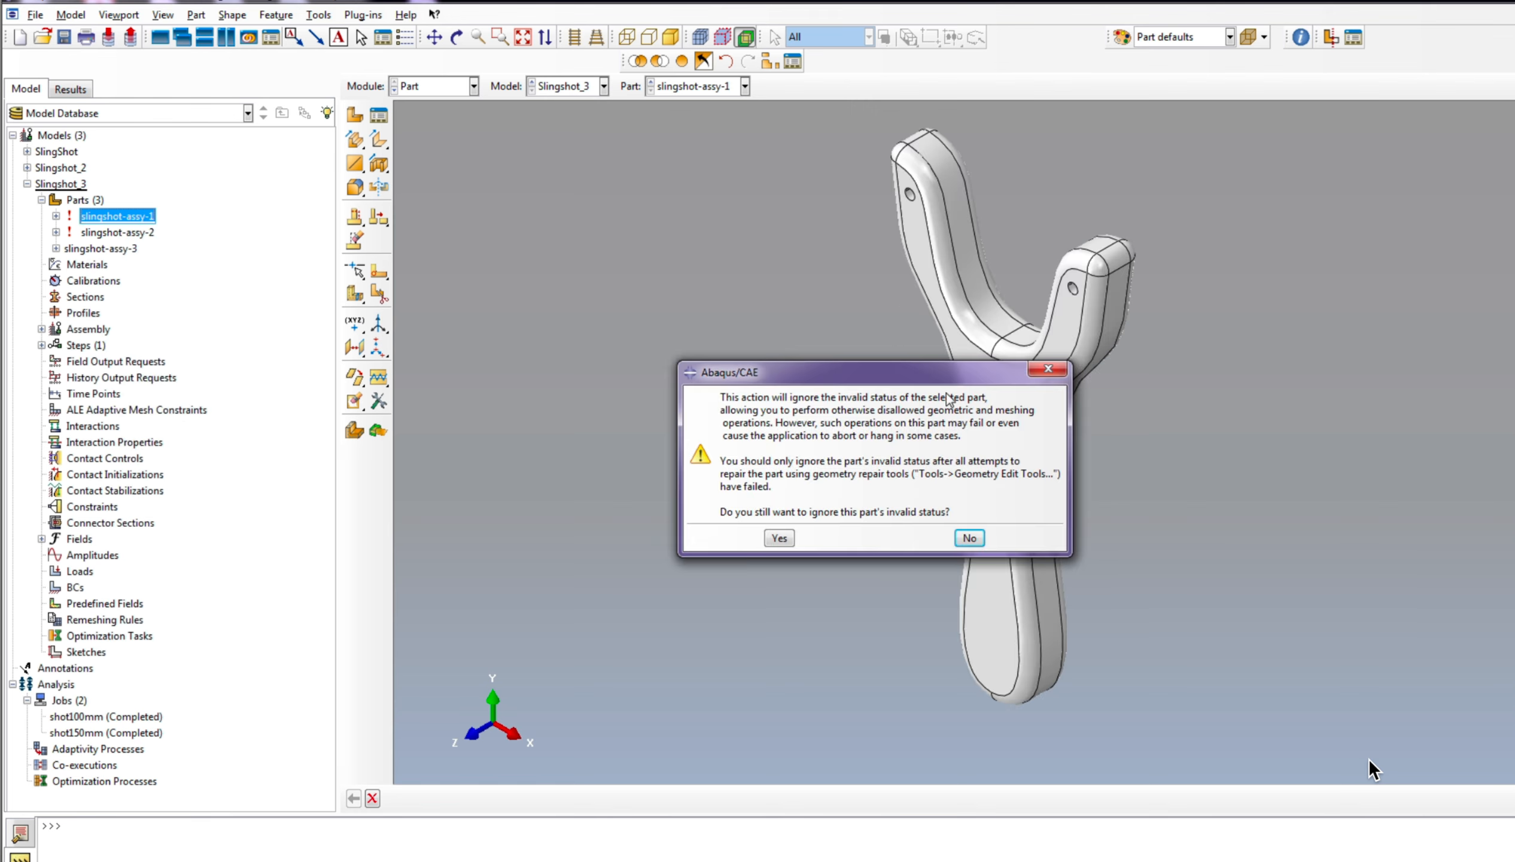
click(776, 537)
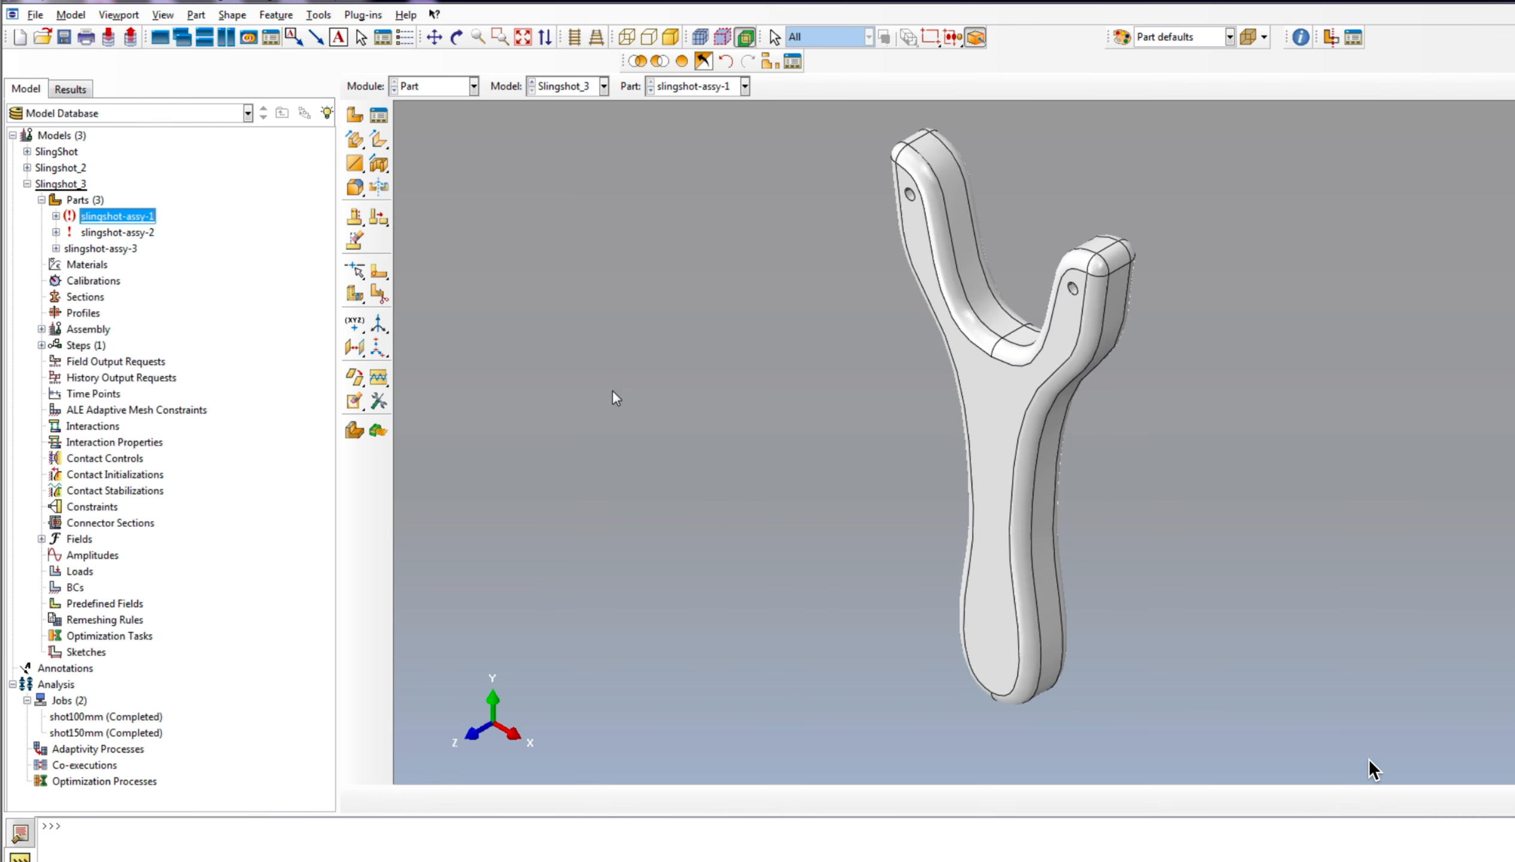
Step: Ignore the invalid geometry status of the slingshot-assy-2 part
click(118, 232)
right_click(115, 232)
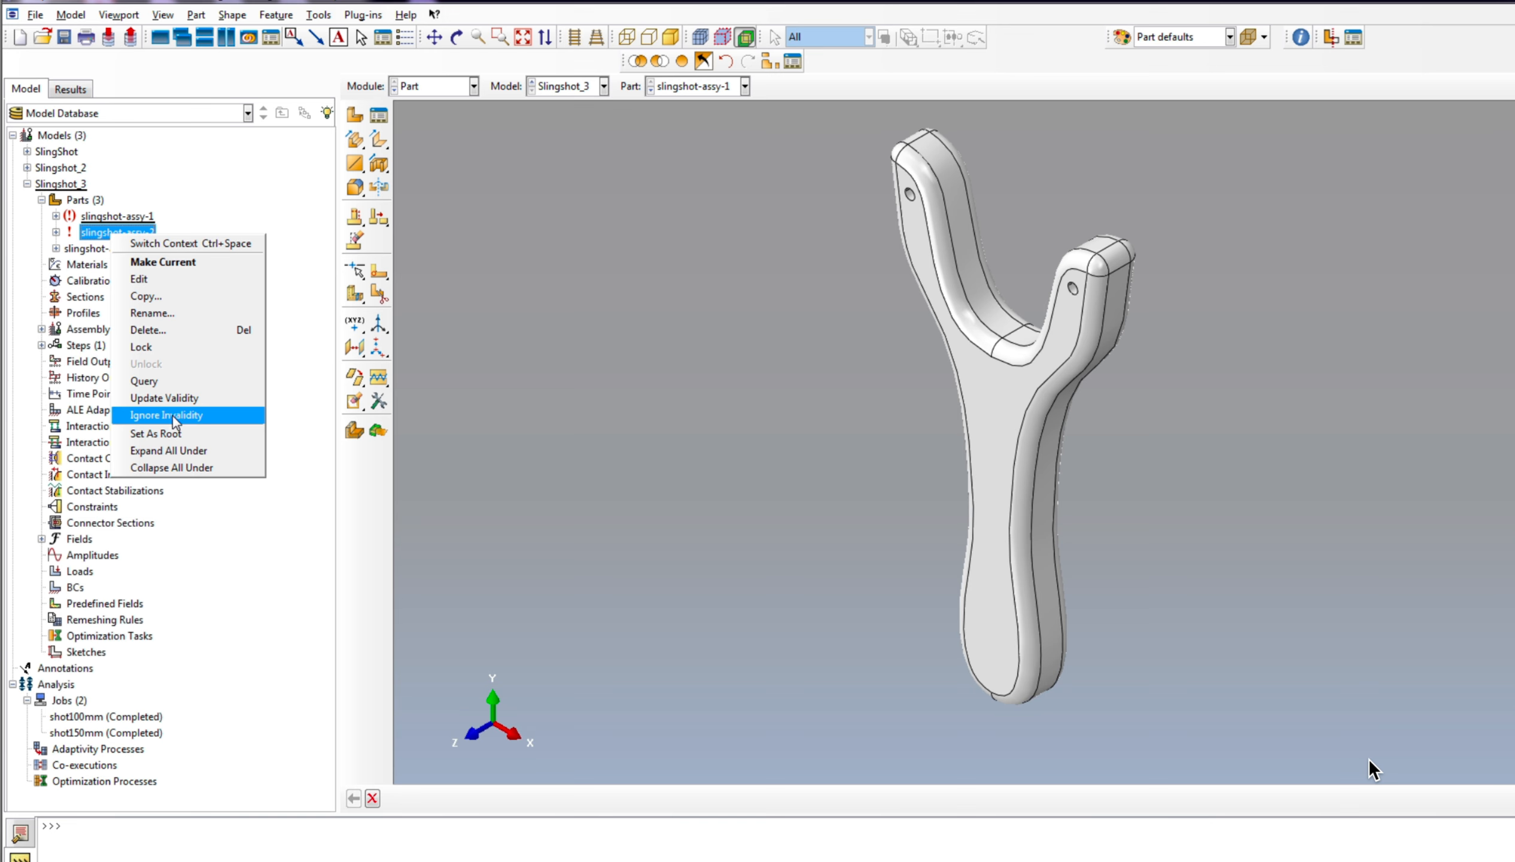
click(174, 421)
click(779, 540)
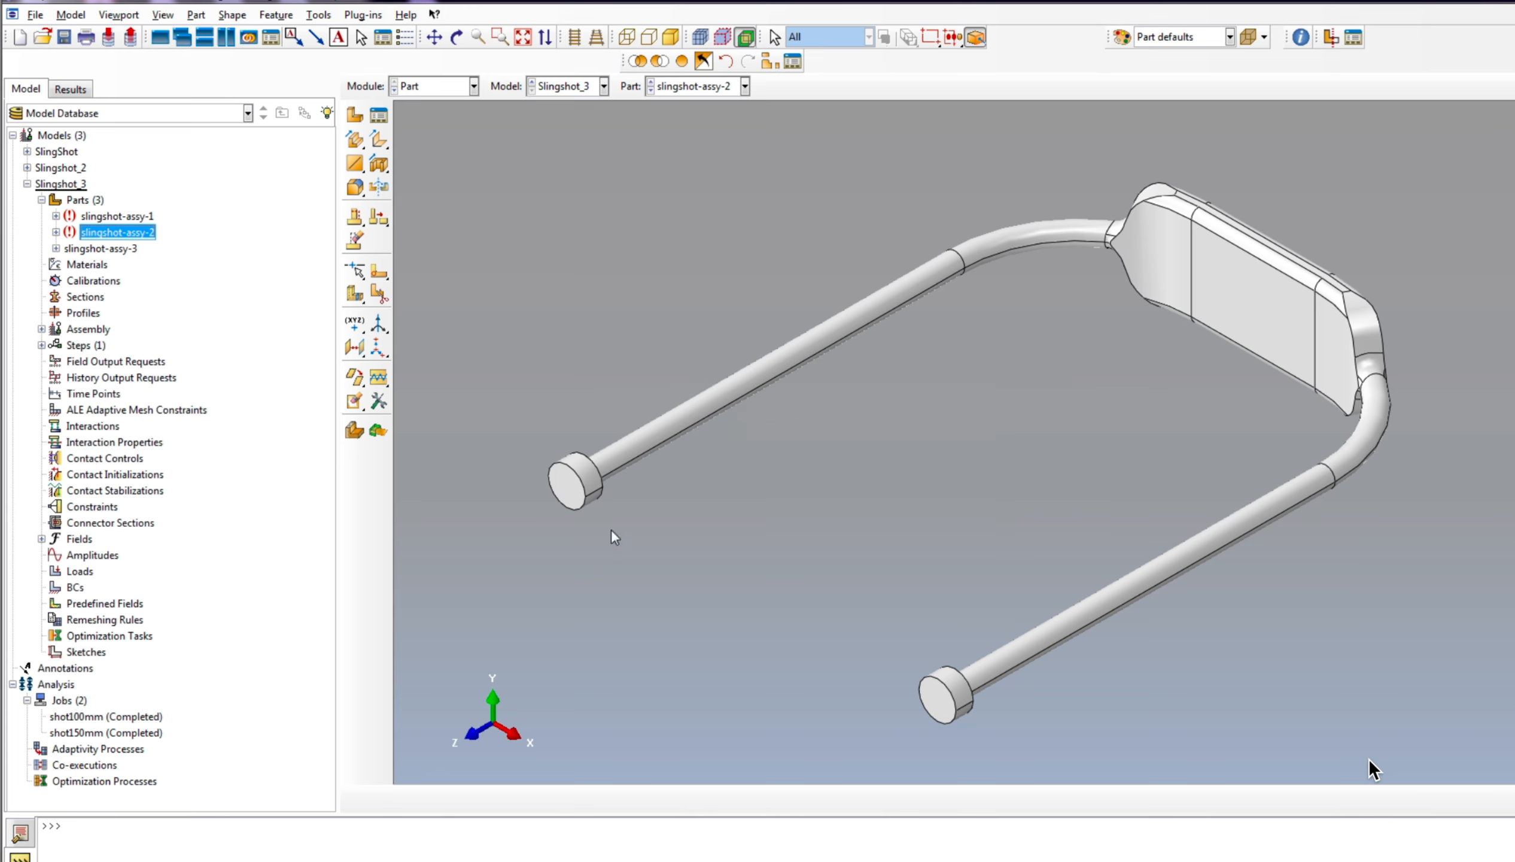
scroll(978, 486, down, 2)
scroll(1021, 460, down, 2)
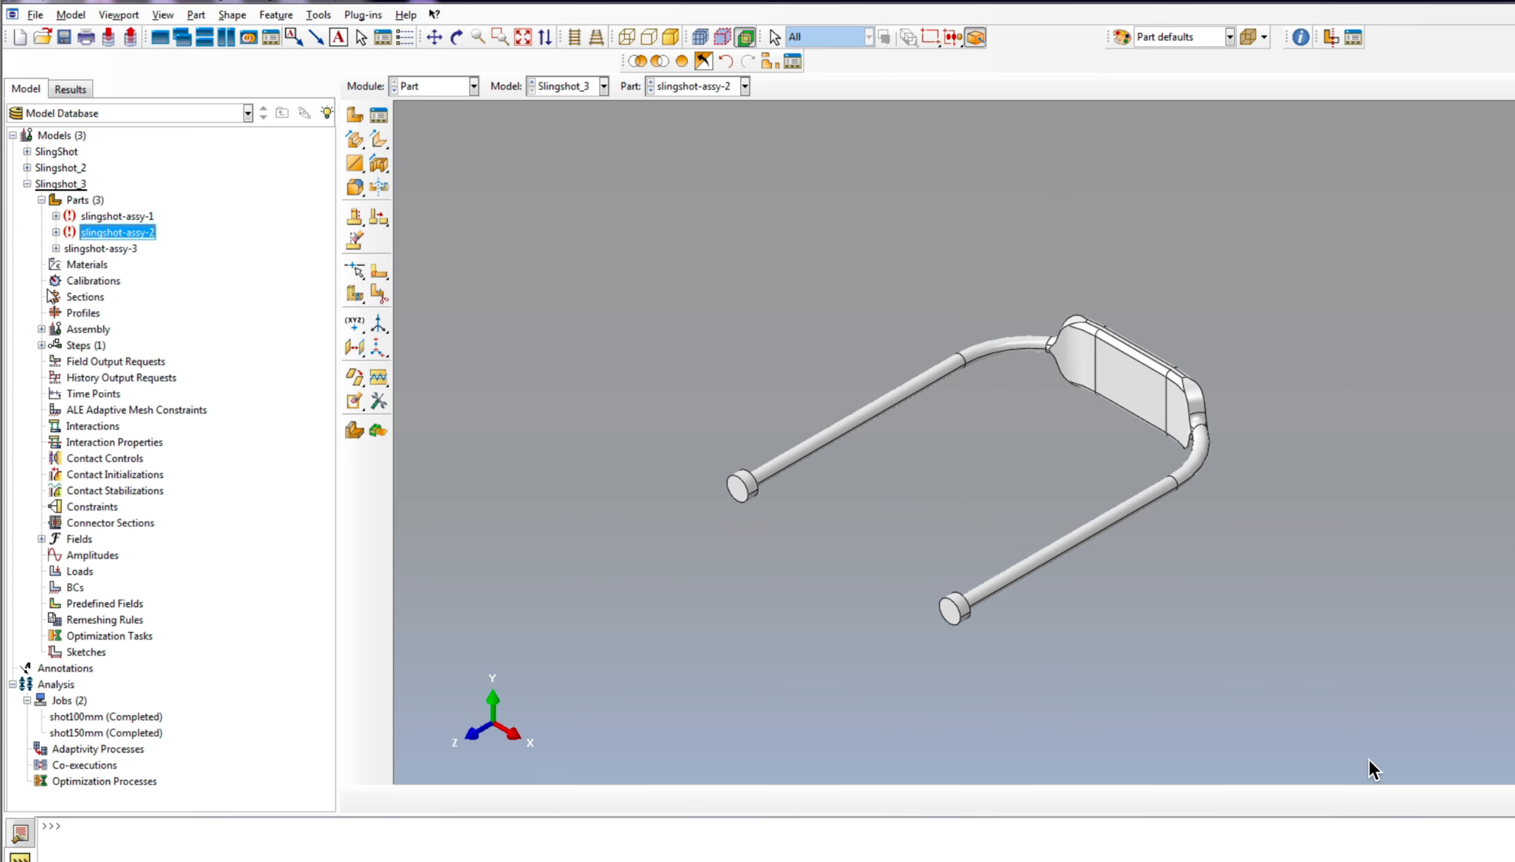
Step: Create a material named Wood in Slingshot_3 and define its uniform mass density
double_click(87, 264)
right_click(90, 271)
click(130, 298)
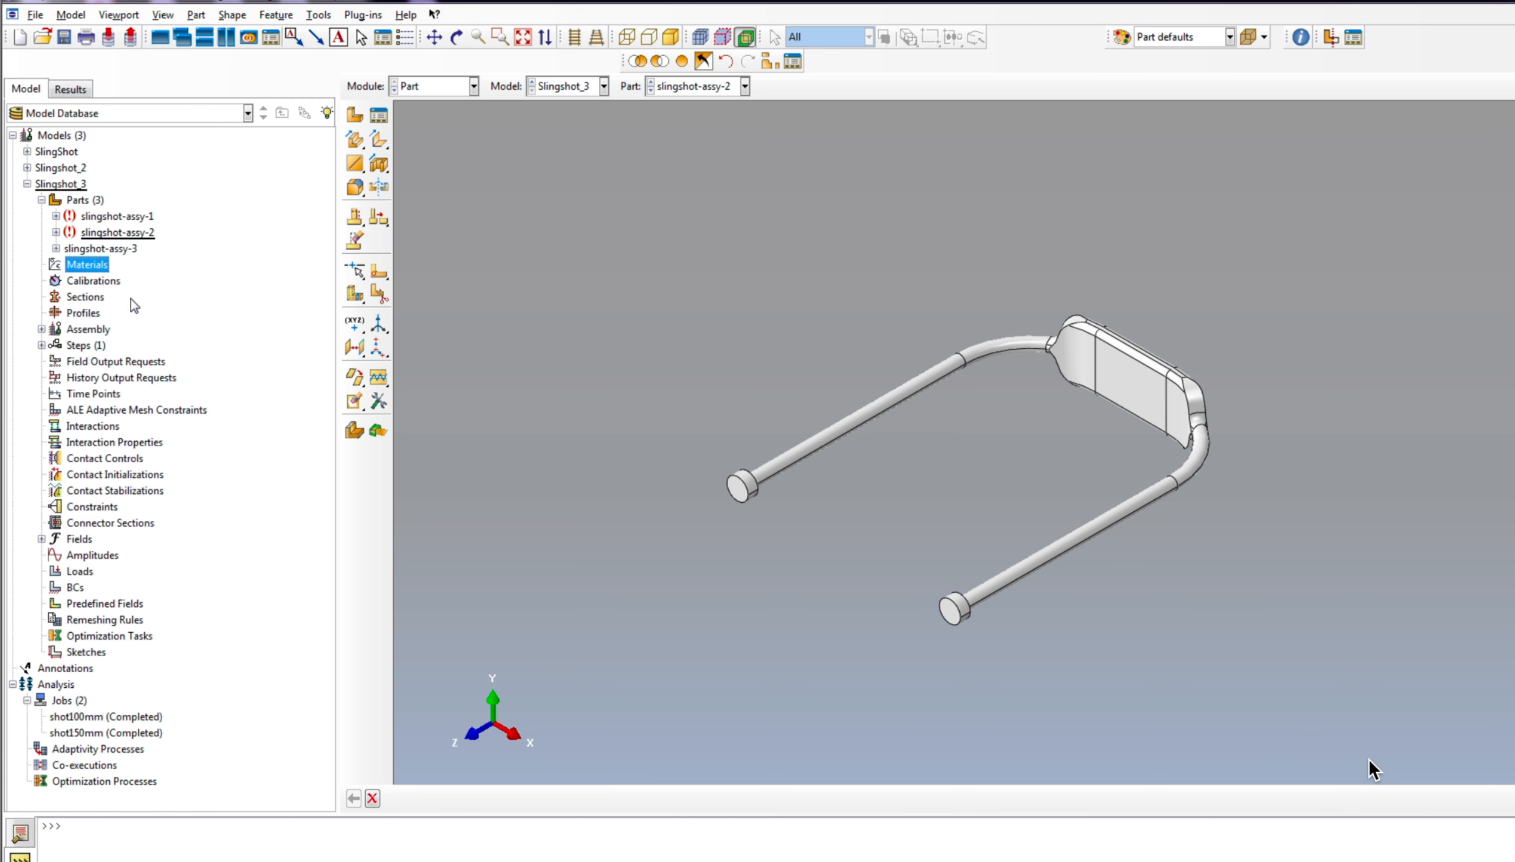
text(Wood)
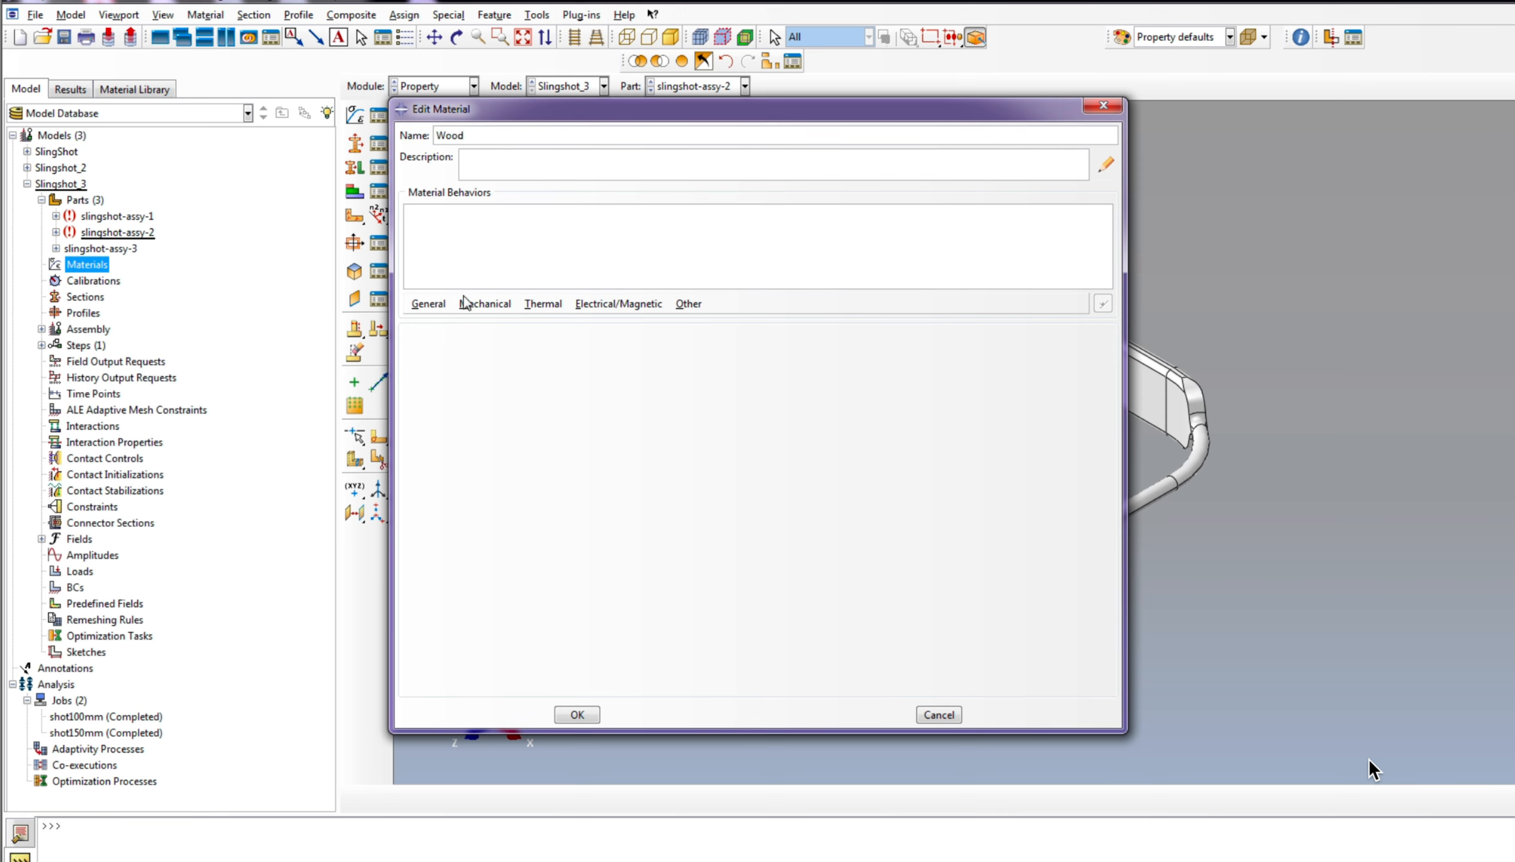
click(427, 304)
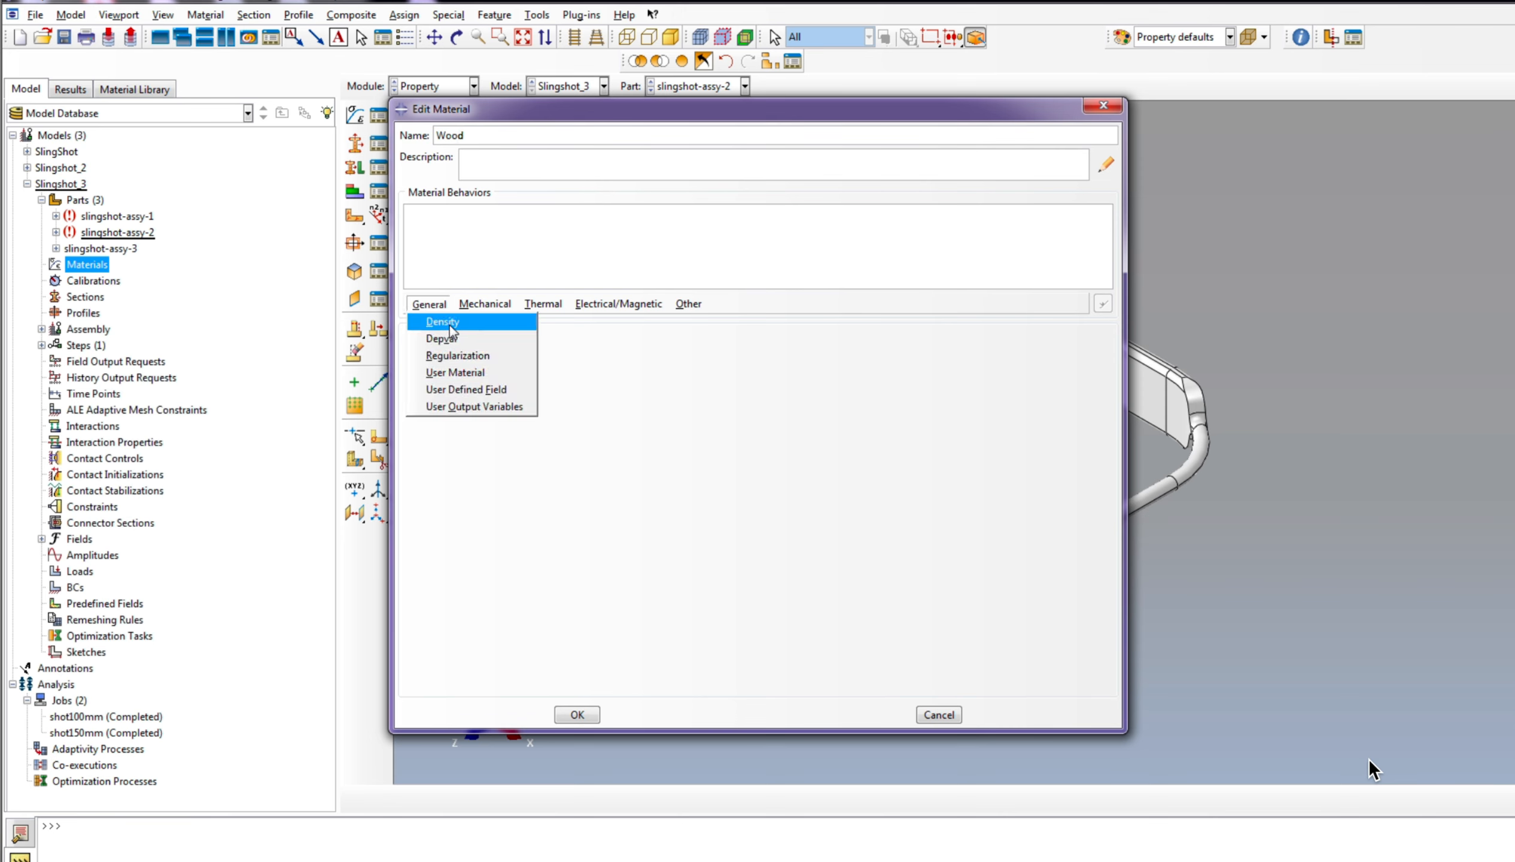
click(450, 325)
click(455, 470)
text(0.7e-9)
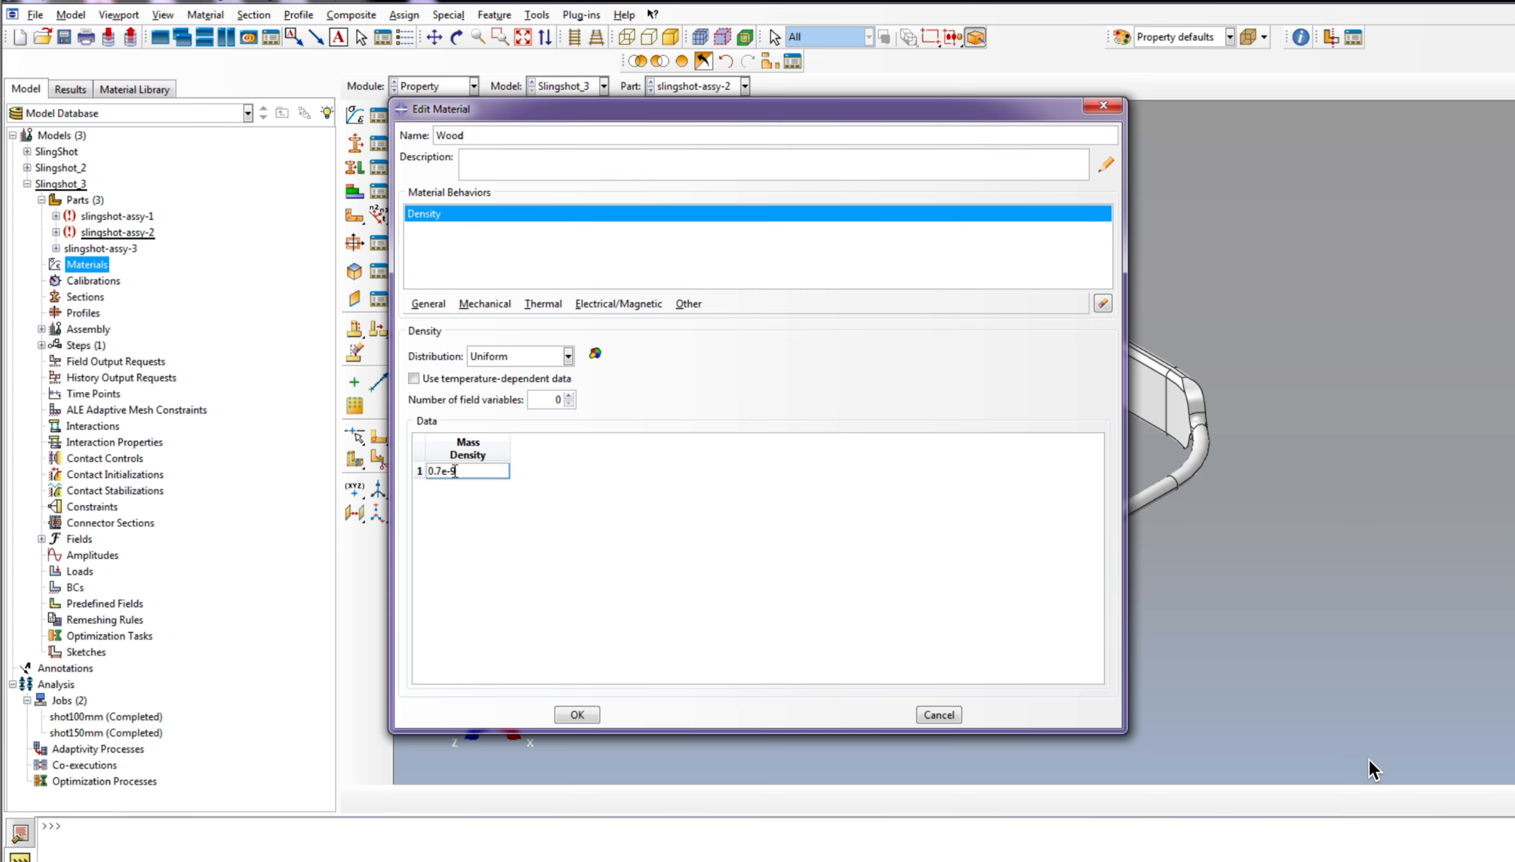
Step: Add isotropic elastic behavior to Wood with its Young's modulus and Poisson's ratio, and save the material
click(510, 308)
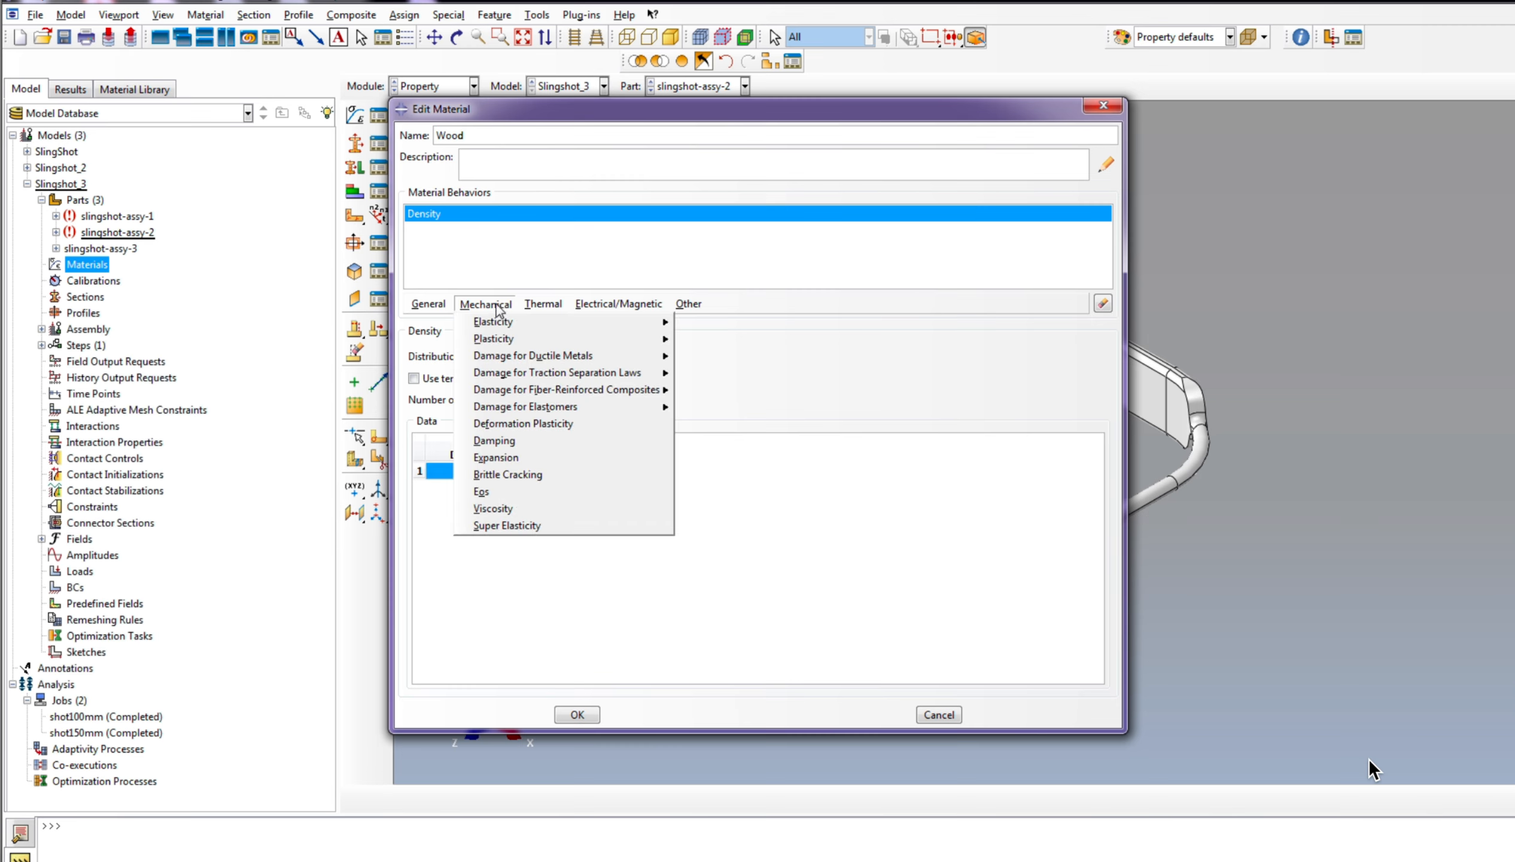
mouse_move(517, 324)
click(738, 326)
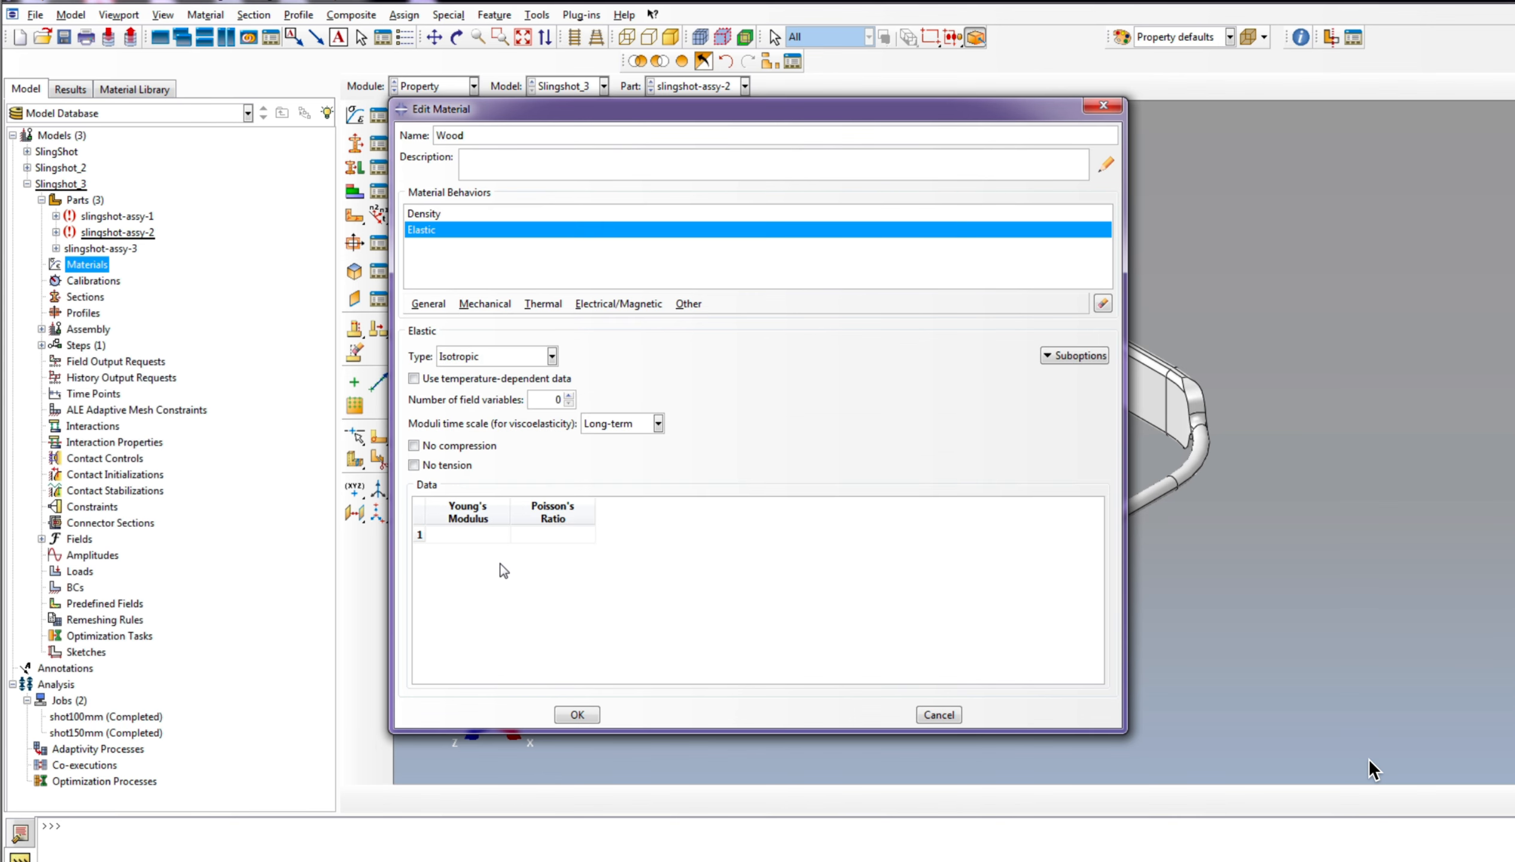
text(10000)
click(548, 535)
click(577, 715)
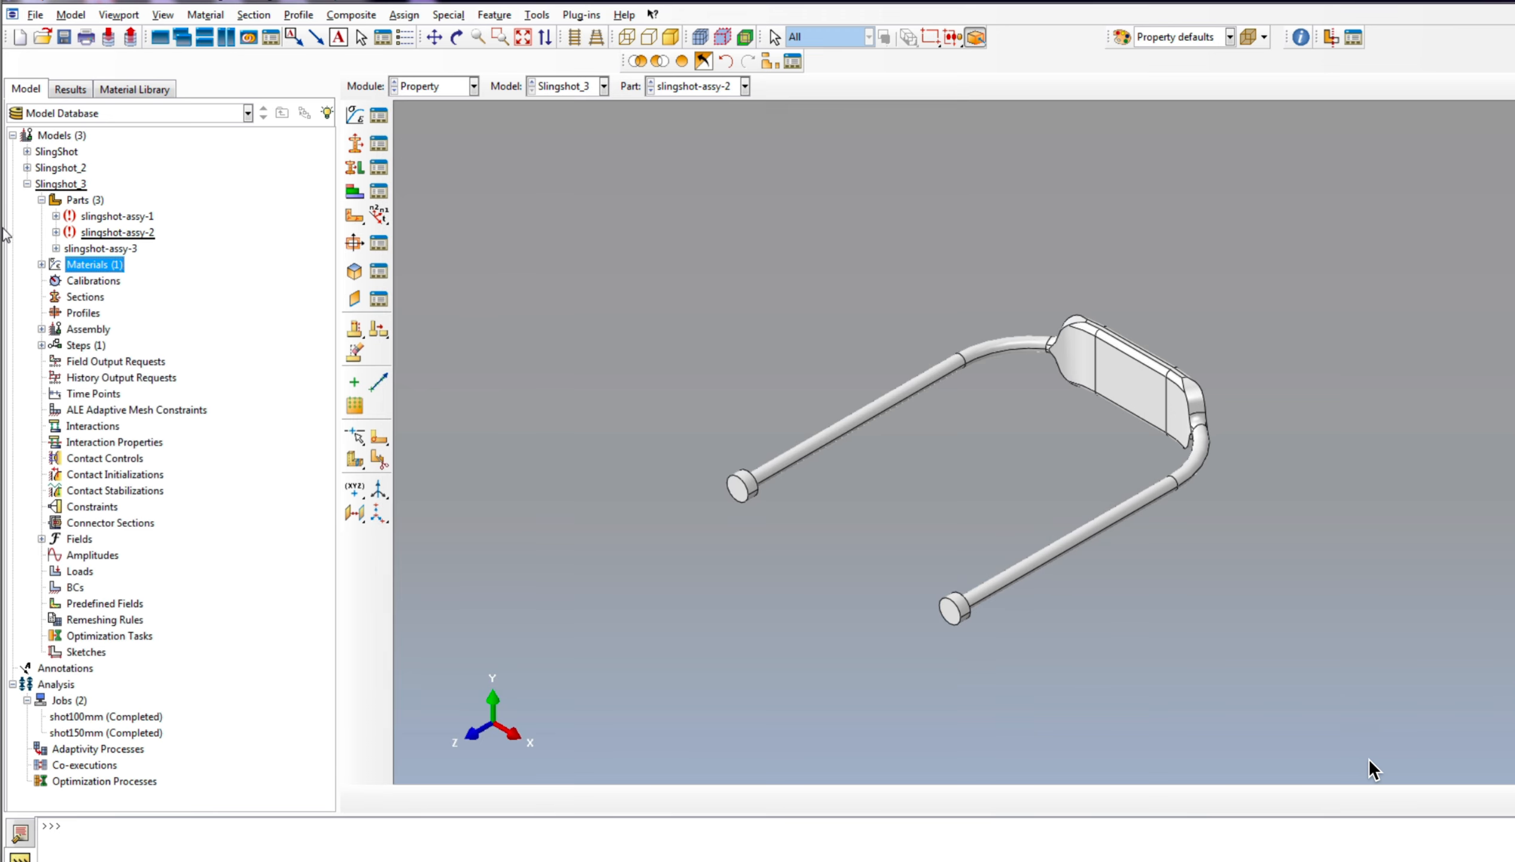
Step: Create a second material named Rubber and define its uniform mass density
click(41, 265)
right_click(90, 264)
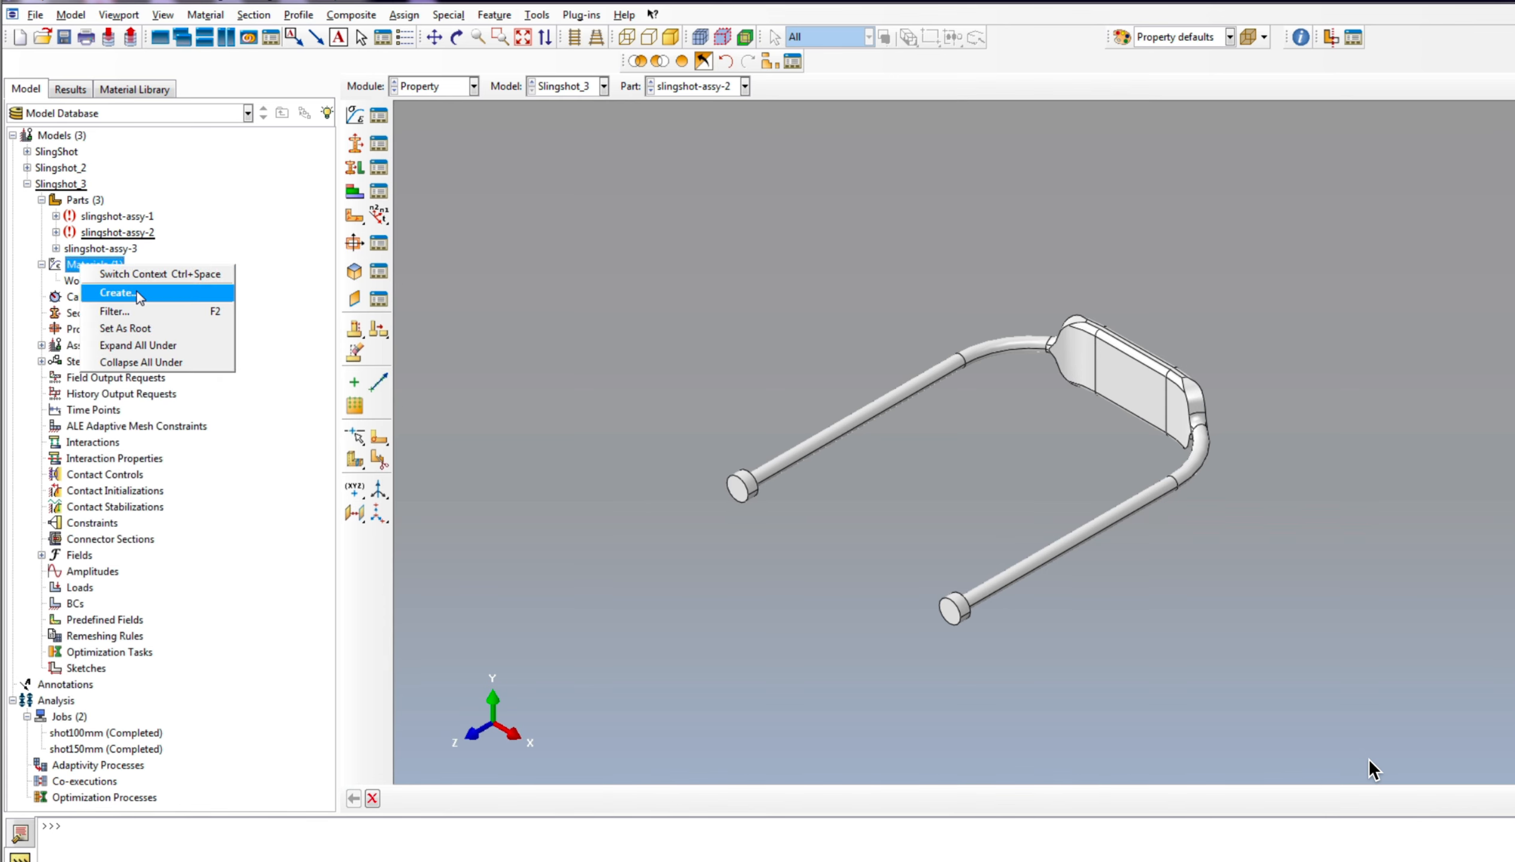
click(123, 293)
text(Rubber)
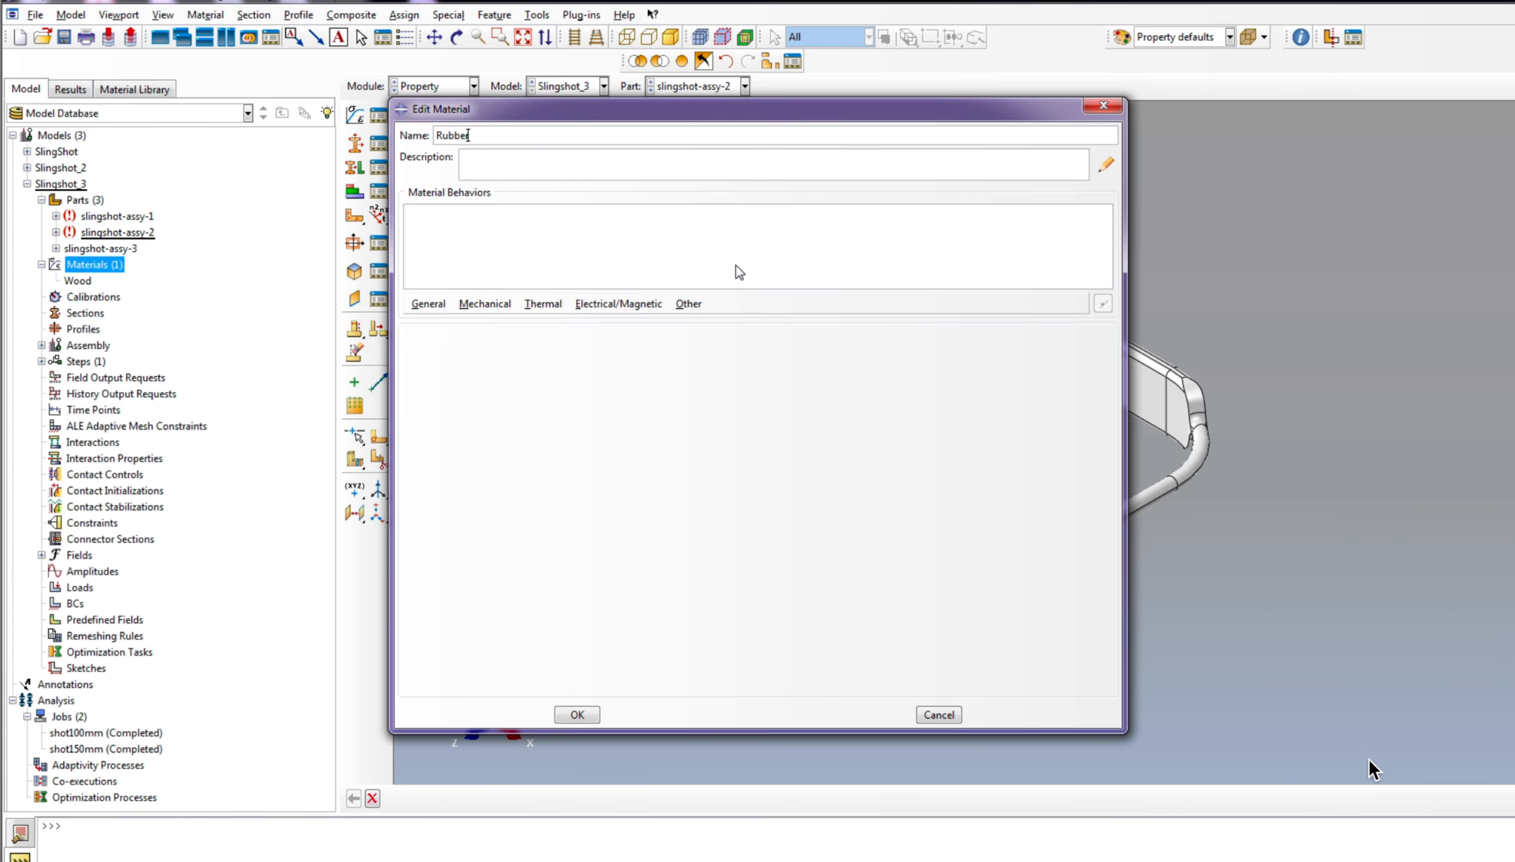
click(427, 304)
click(451, 325)
click(463, 471)
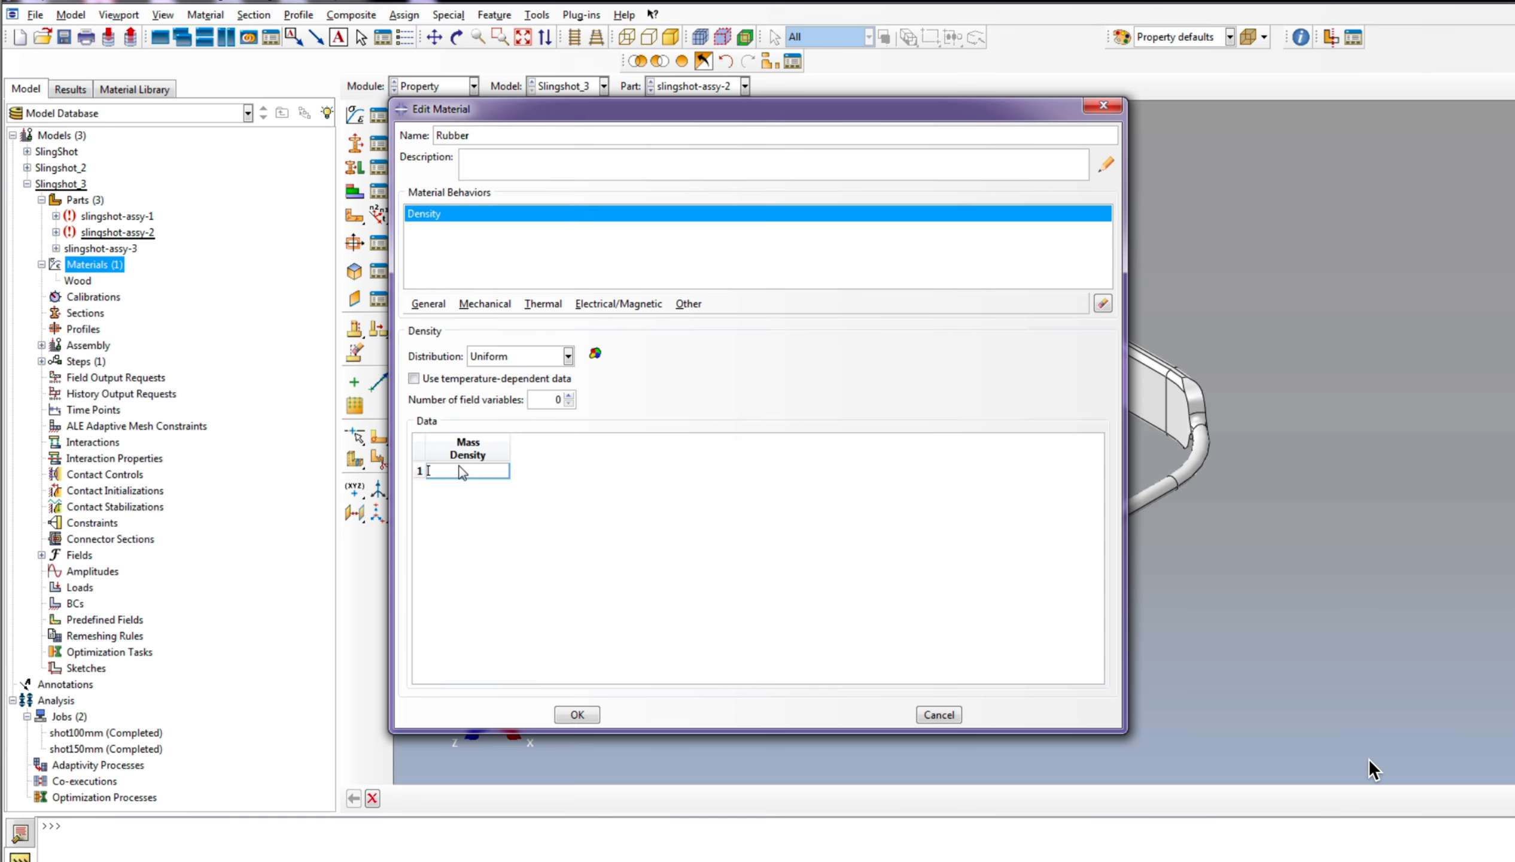
text(1.2e-9)
Step: Add isotropic hyperelastic behavior to Rubber using the Mooney-Rivlin strain energy potential with coefficients as the input source
click(484, 304)
mouse_move(543, 304)
mouse_move(497, 314)
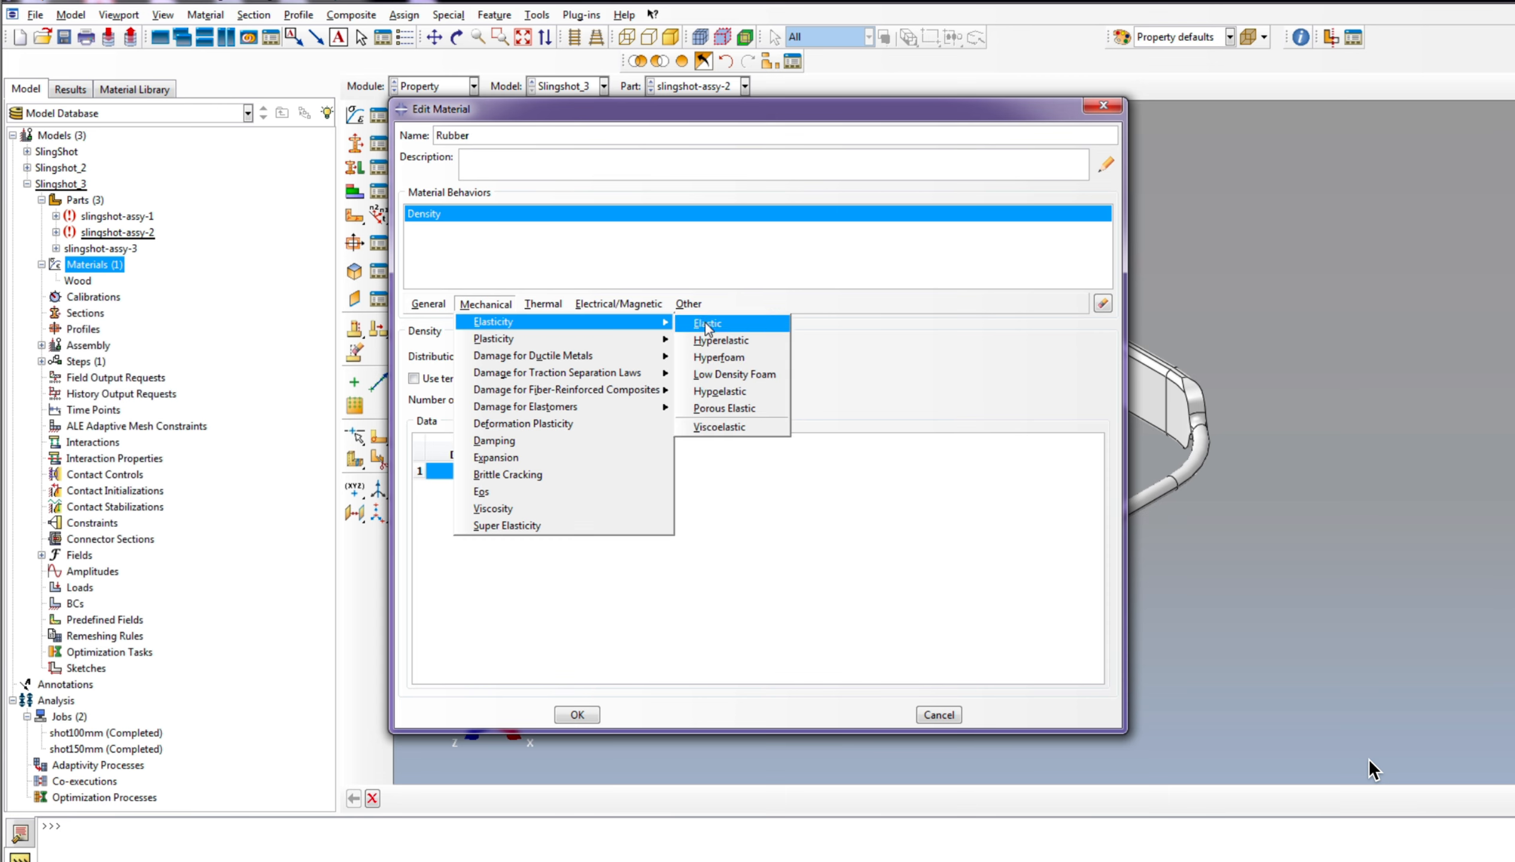
click(729, 342)
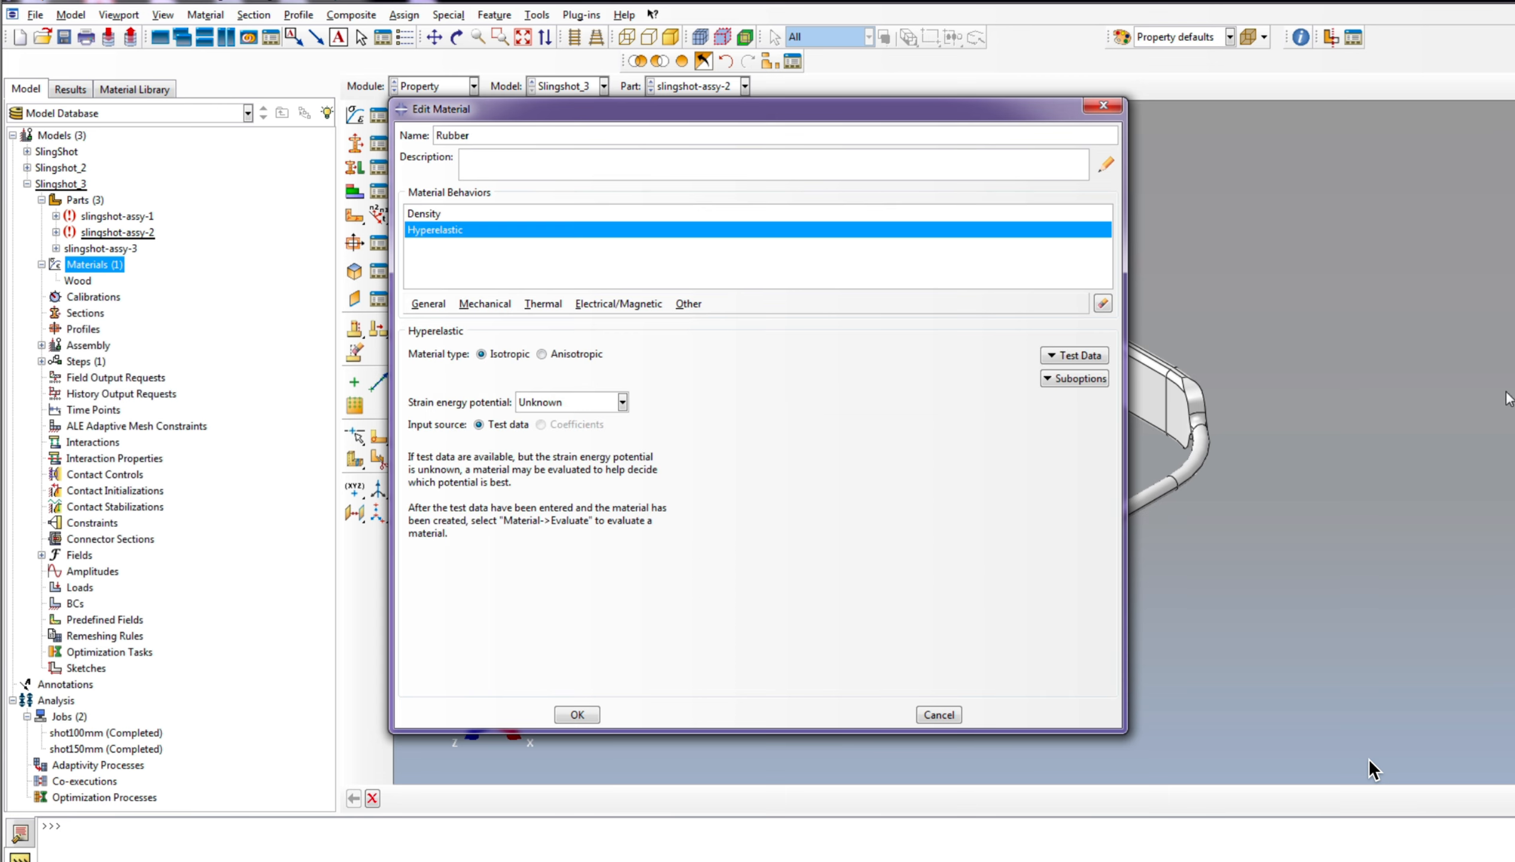
click(592, 404)
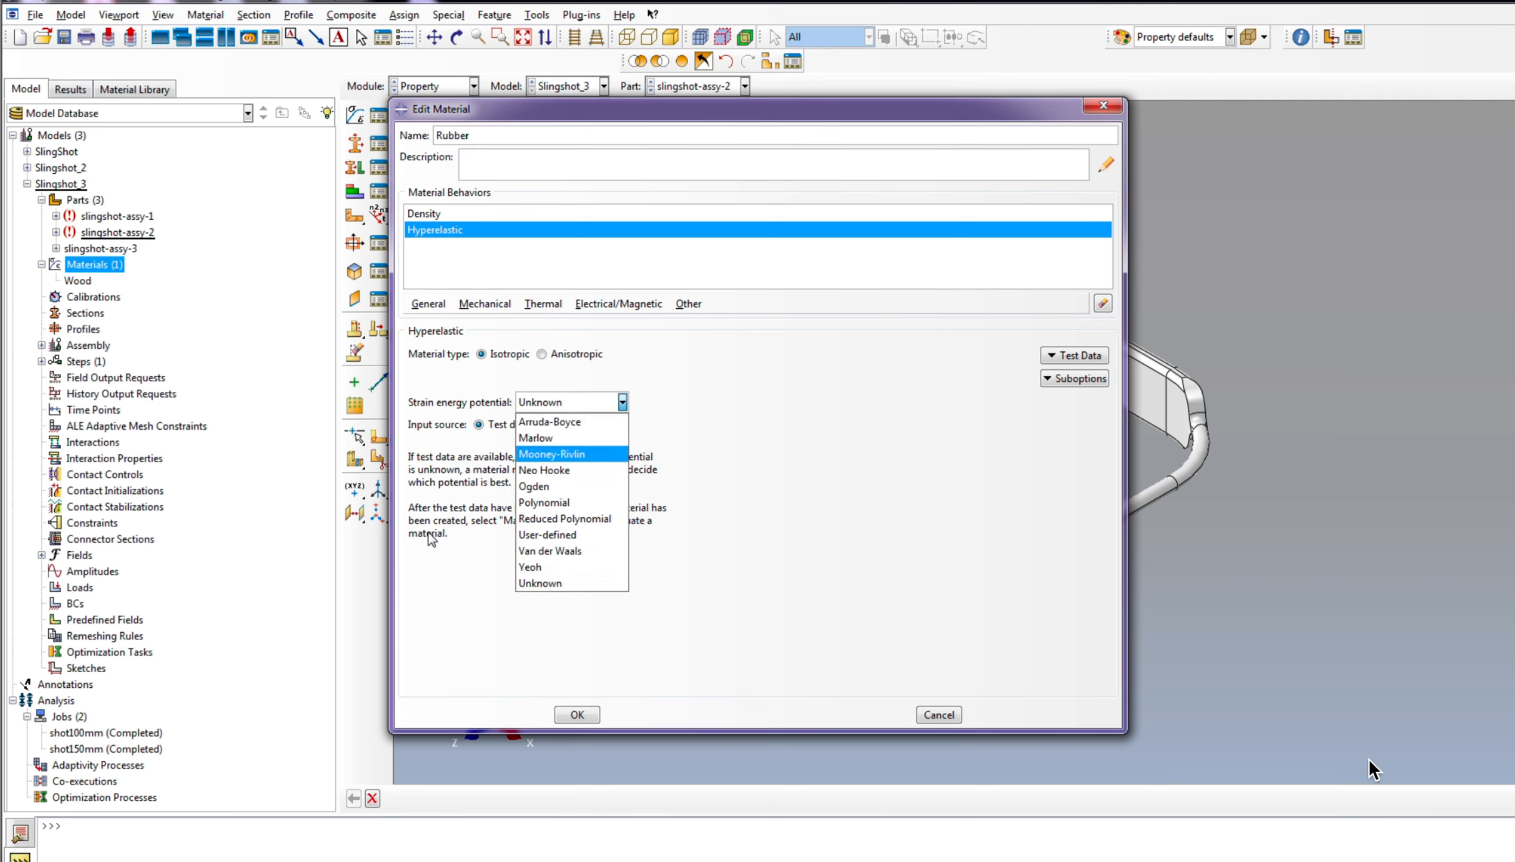
click(549, 456)
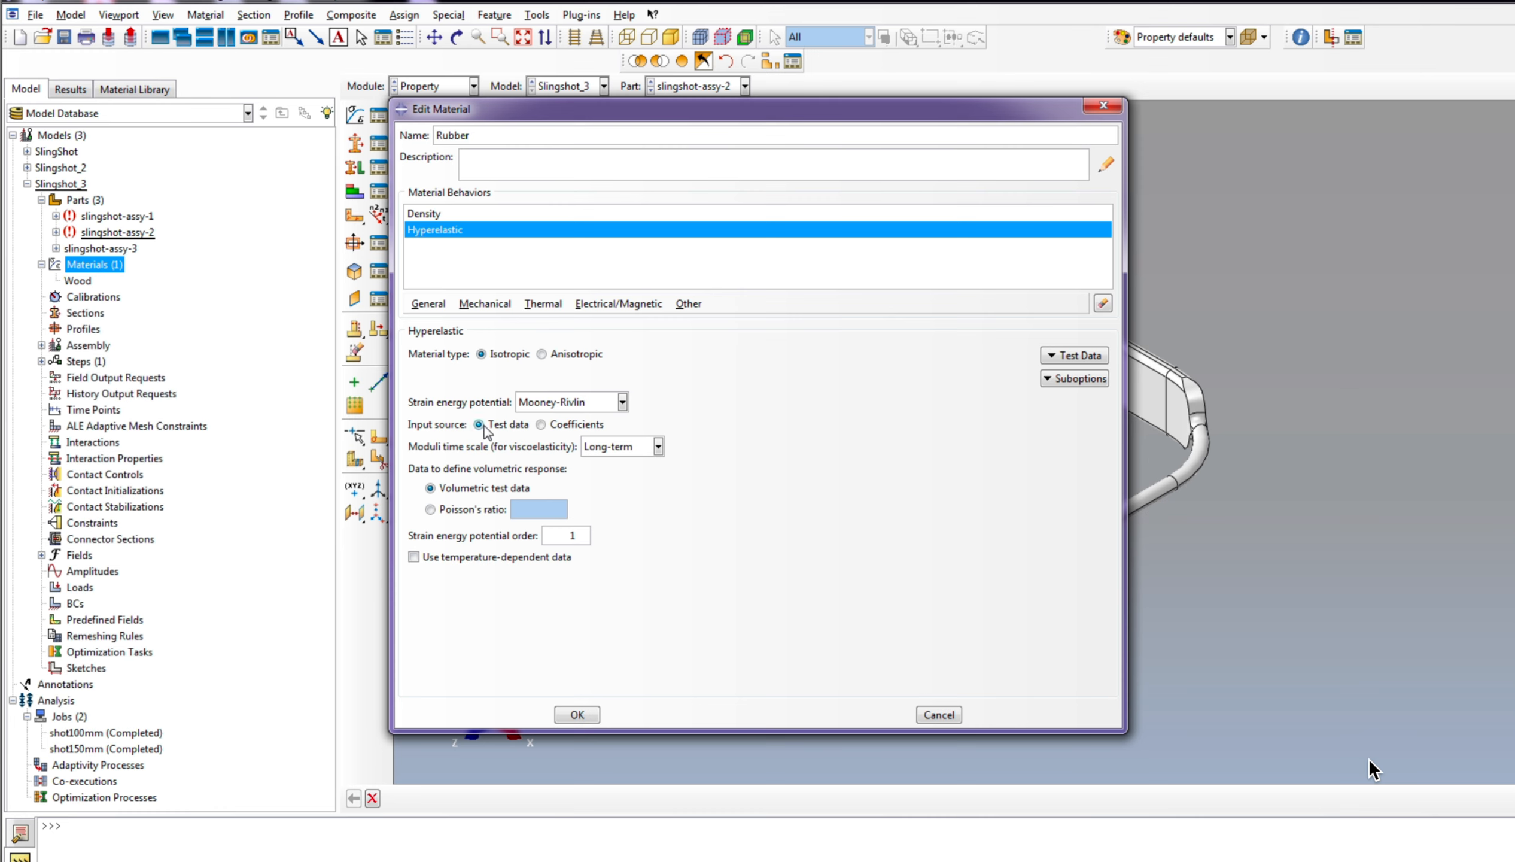
click(541, 425)
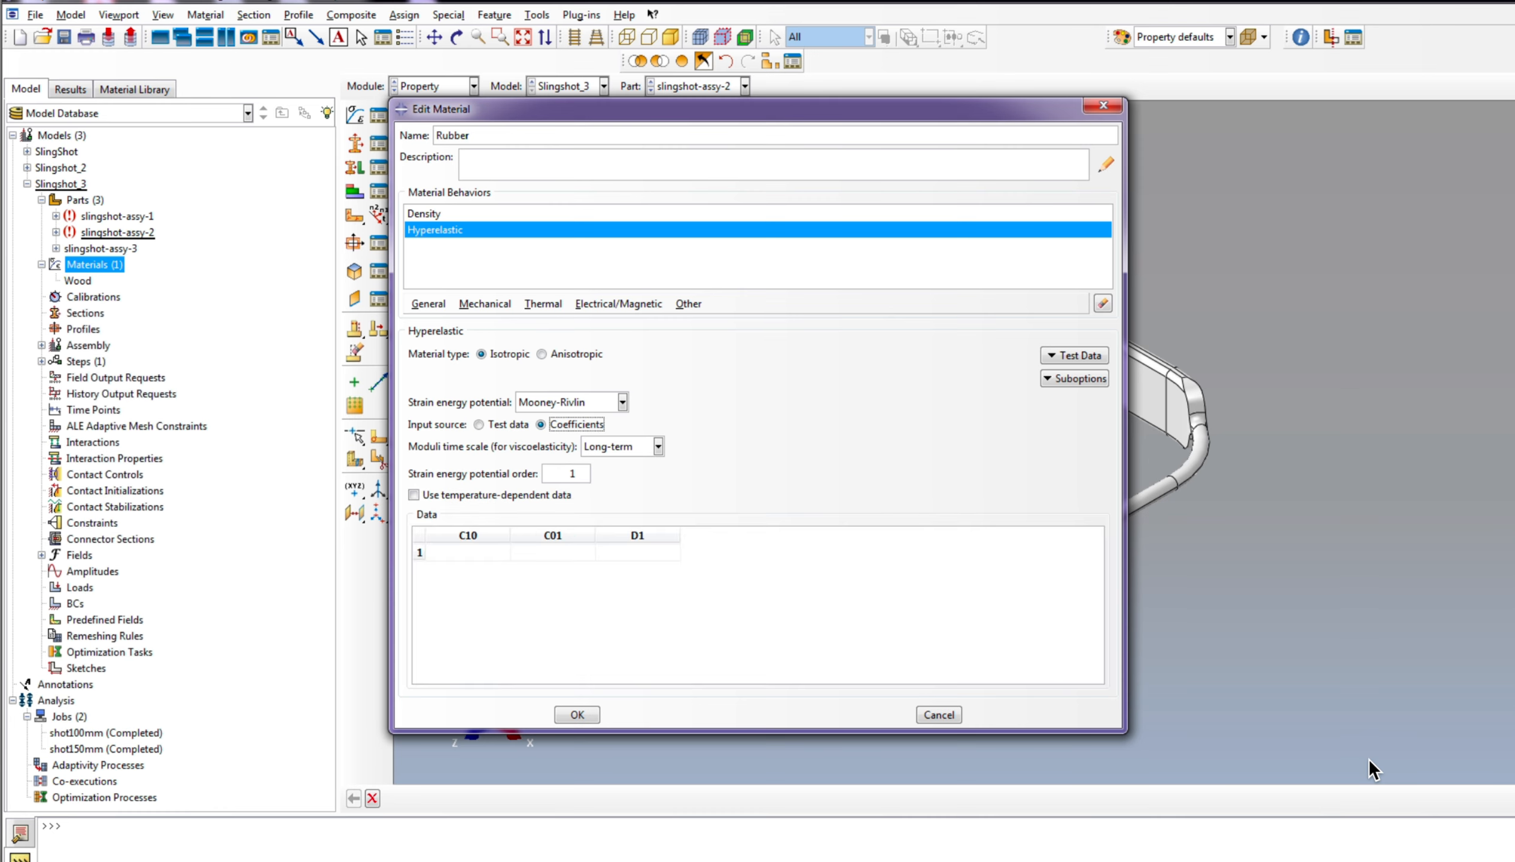
Step: Look up the Mooney-Rivlin coefficients in the Excel workbook and set Rubber's C10 to 0.69 and C01 to 0.173
key(alt+Tab)
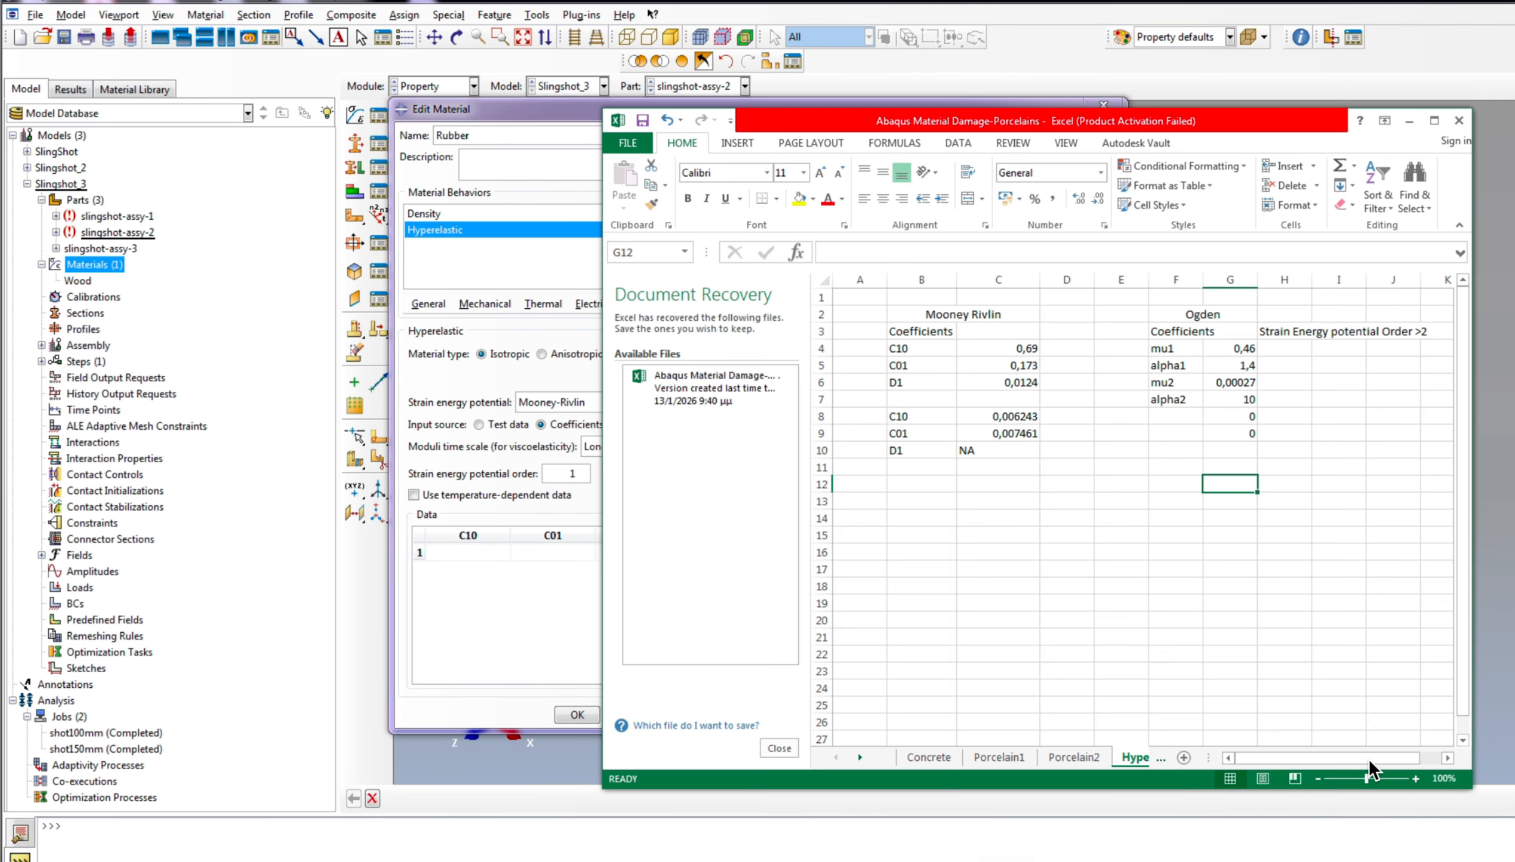
key(alt+Tab)
click(460, 552)
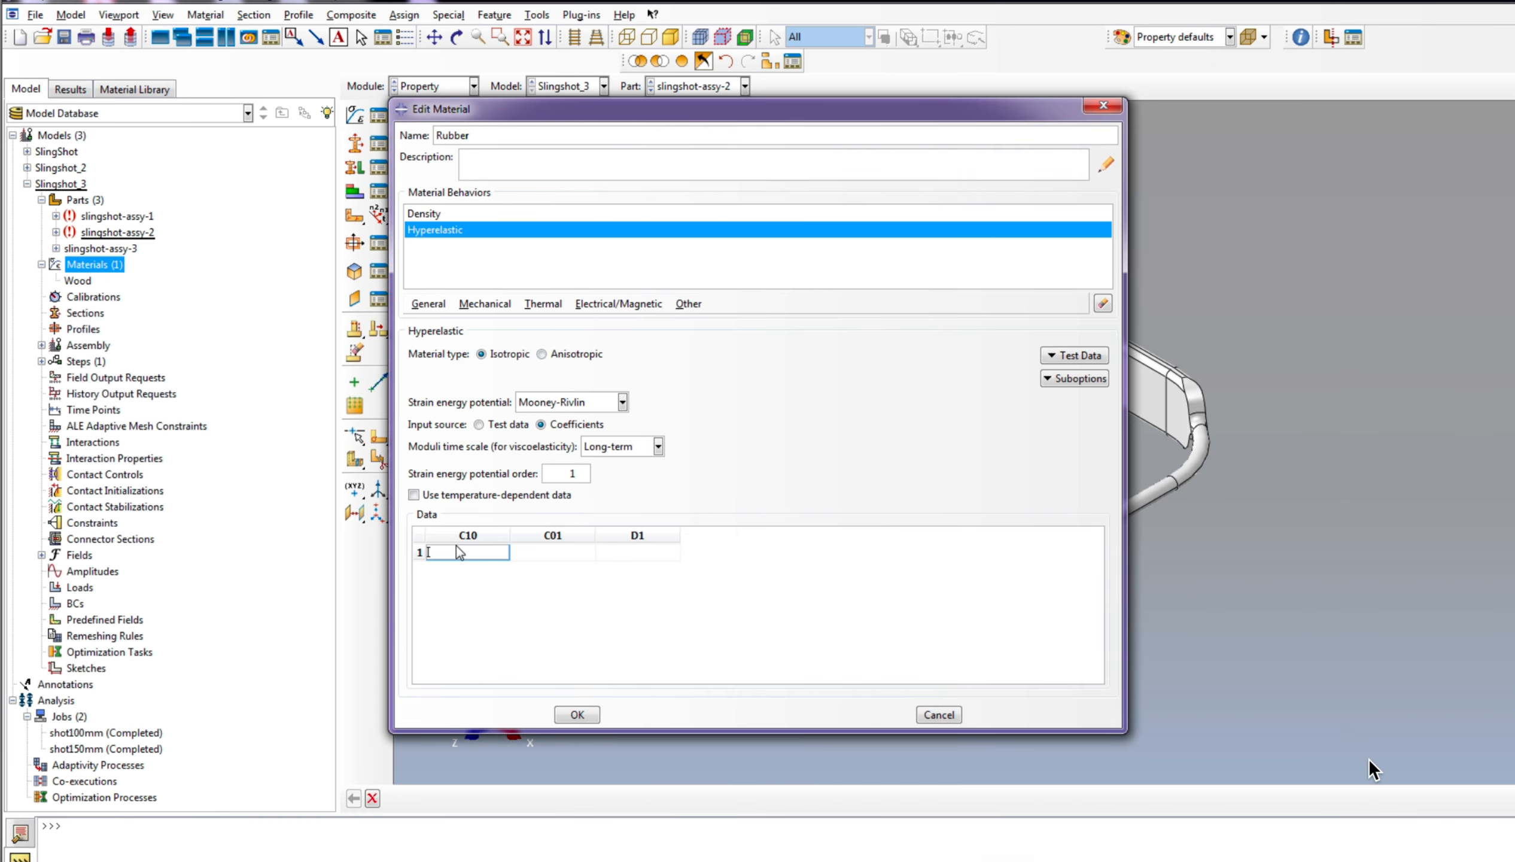
text(0.69)
click(534, 551)
text(0.)
key(alt+Tab)
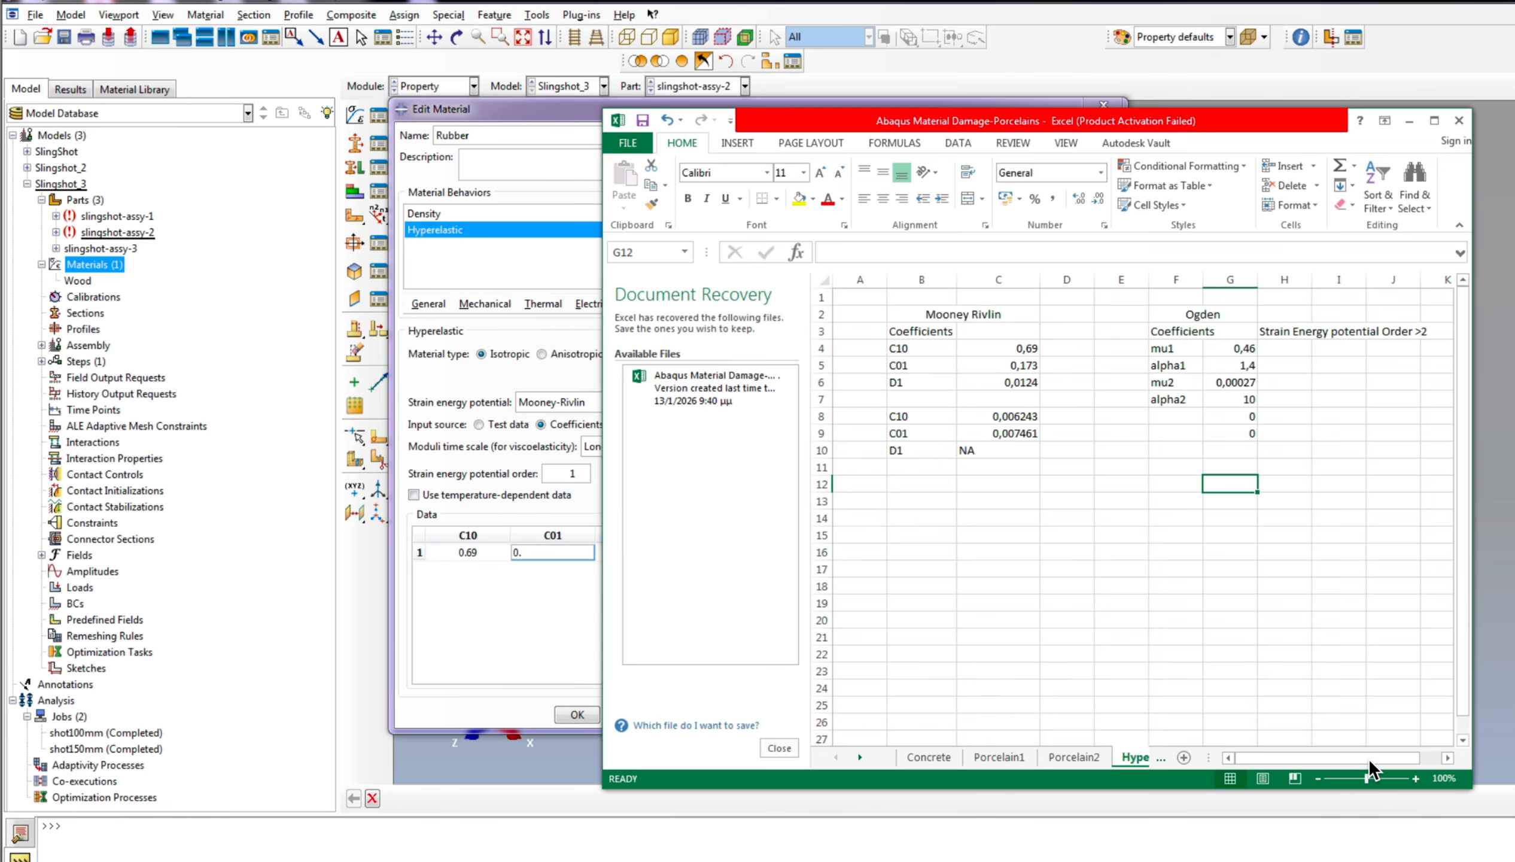
key(alt+Tab)
text(173)
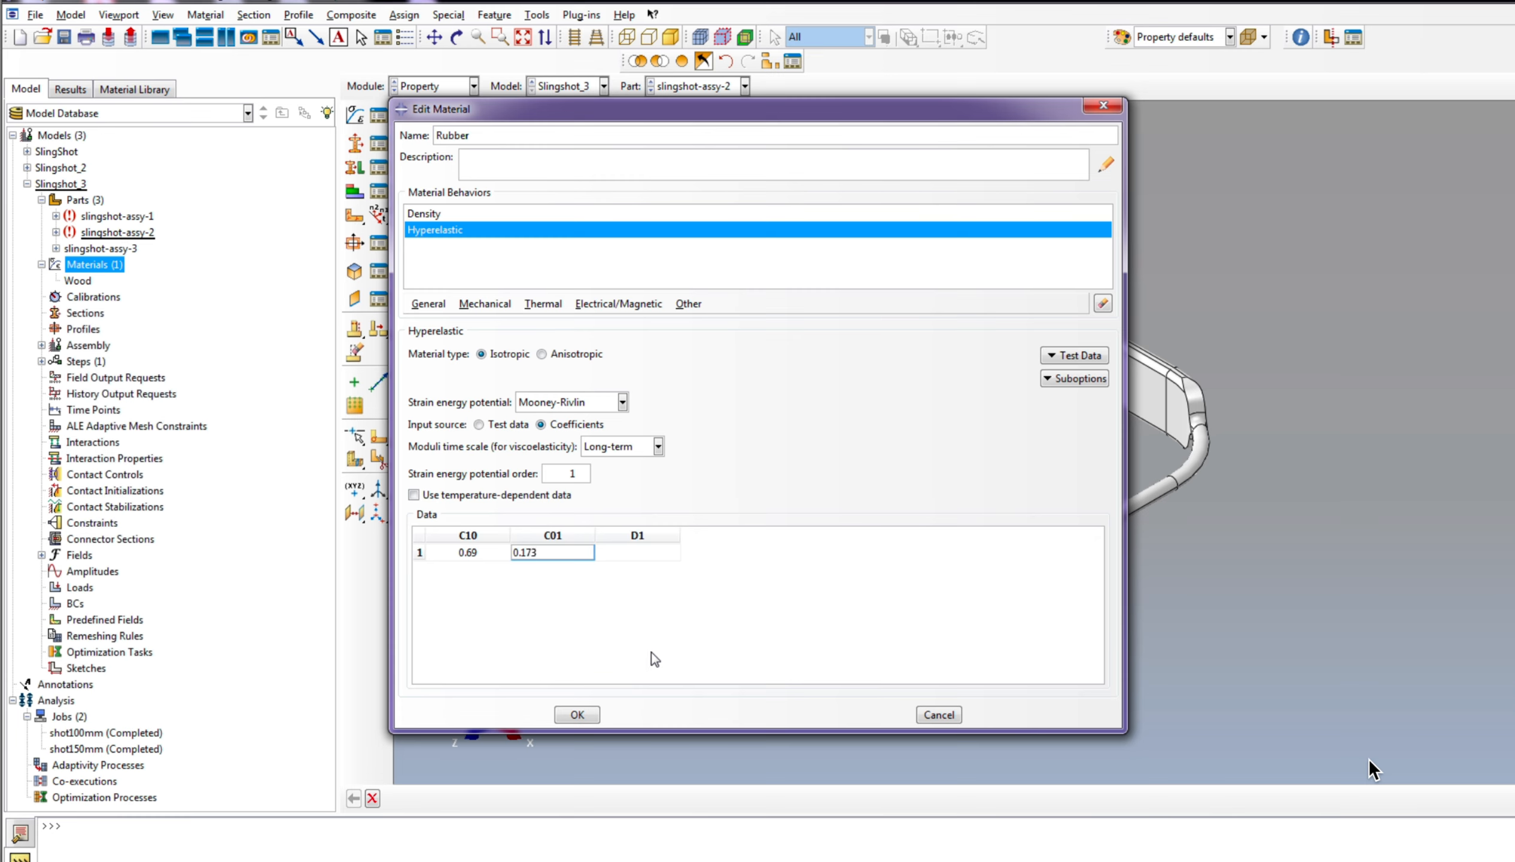
Step: Set Rubber's D1 coefficient to 0.125 and save the material
key(Tab)
text(0.125)
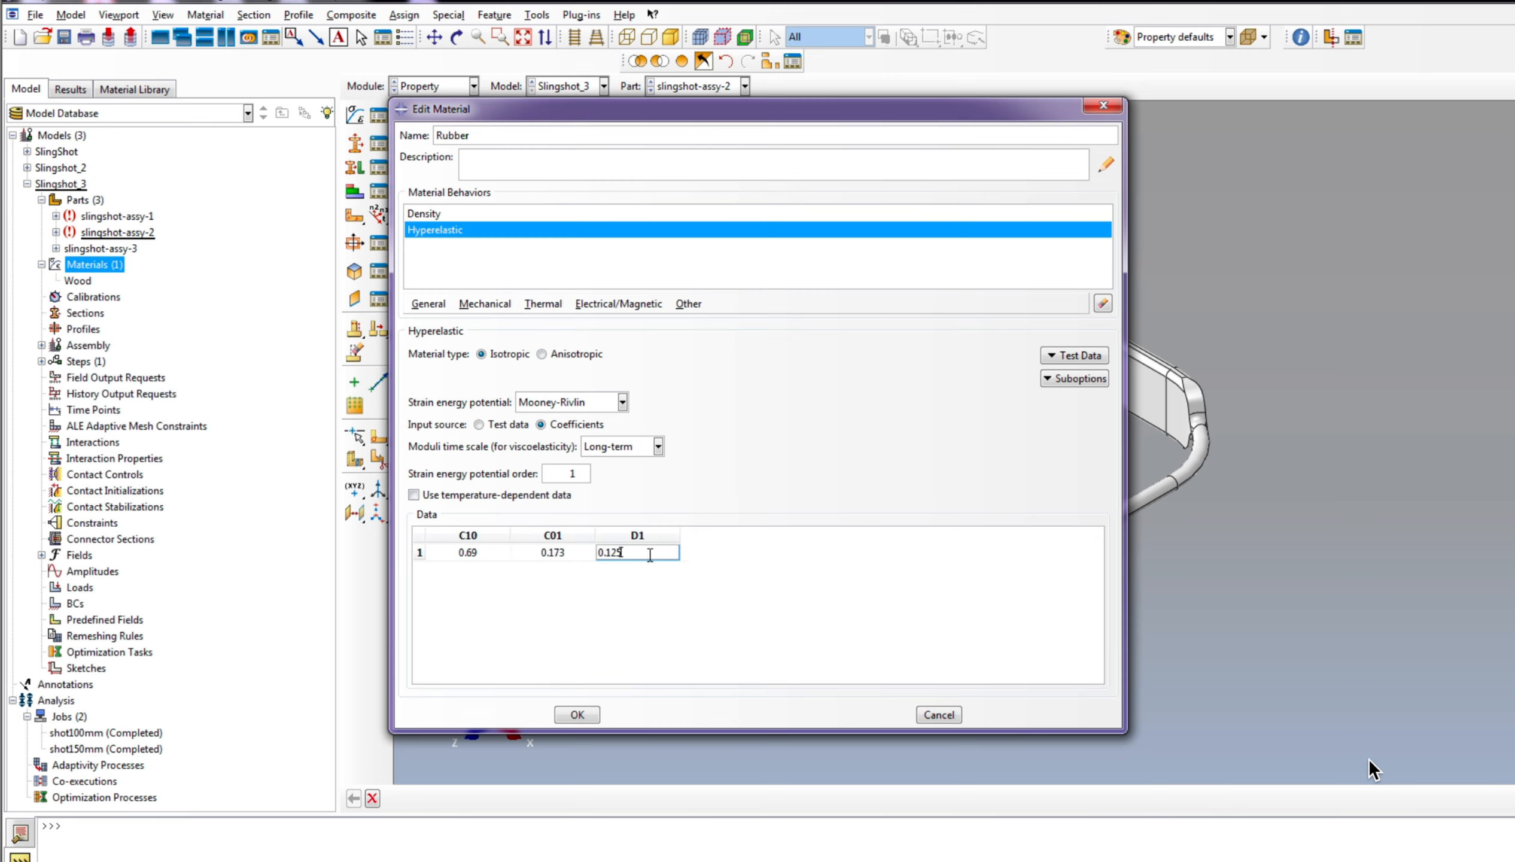
click(576, 715)
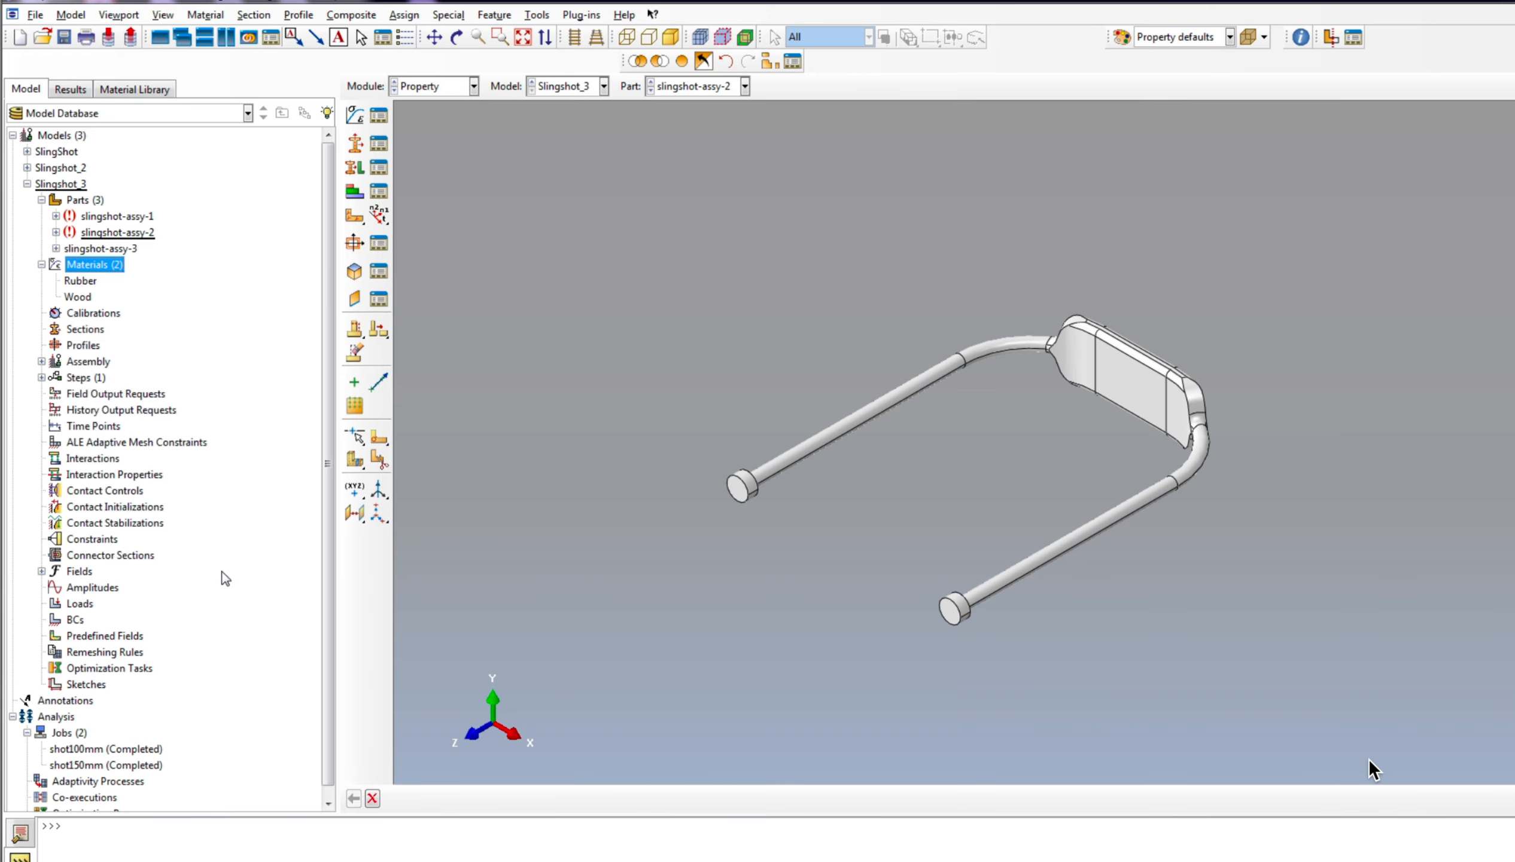
Step: Create a solid homogeneous section named Wood and assign it the Wood material
click(84, 329)
right_click(87, 330)
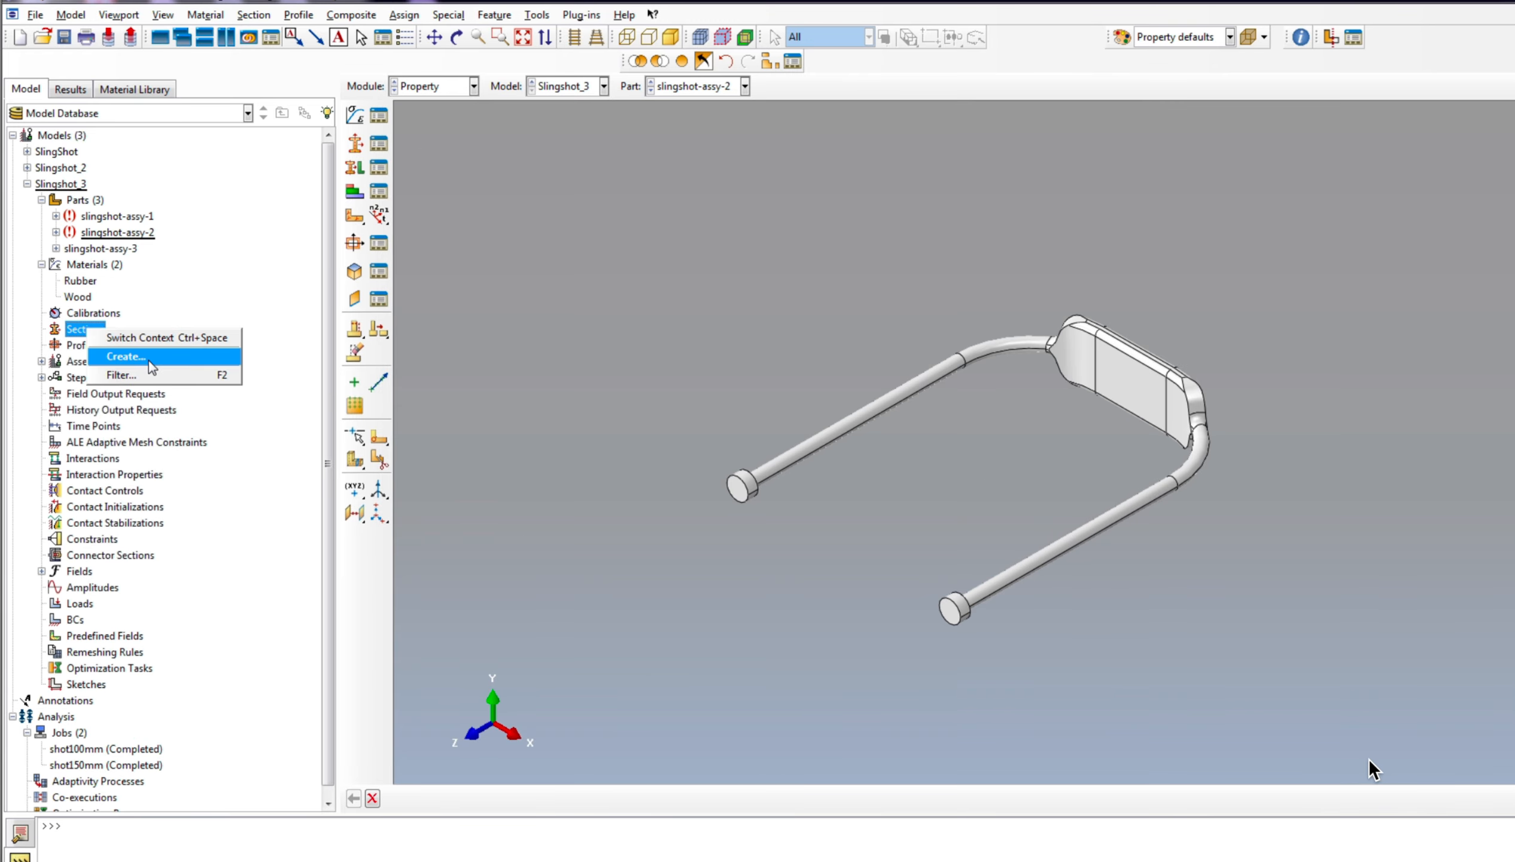
click(156, 360)
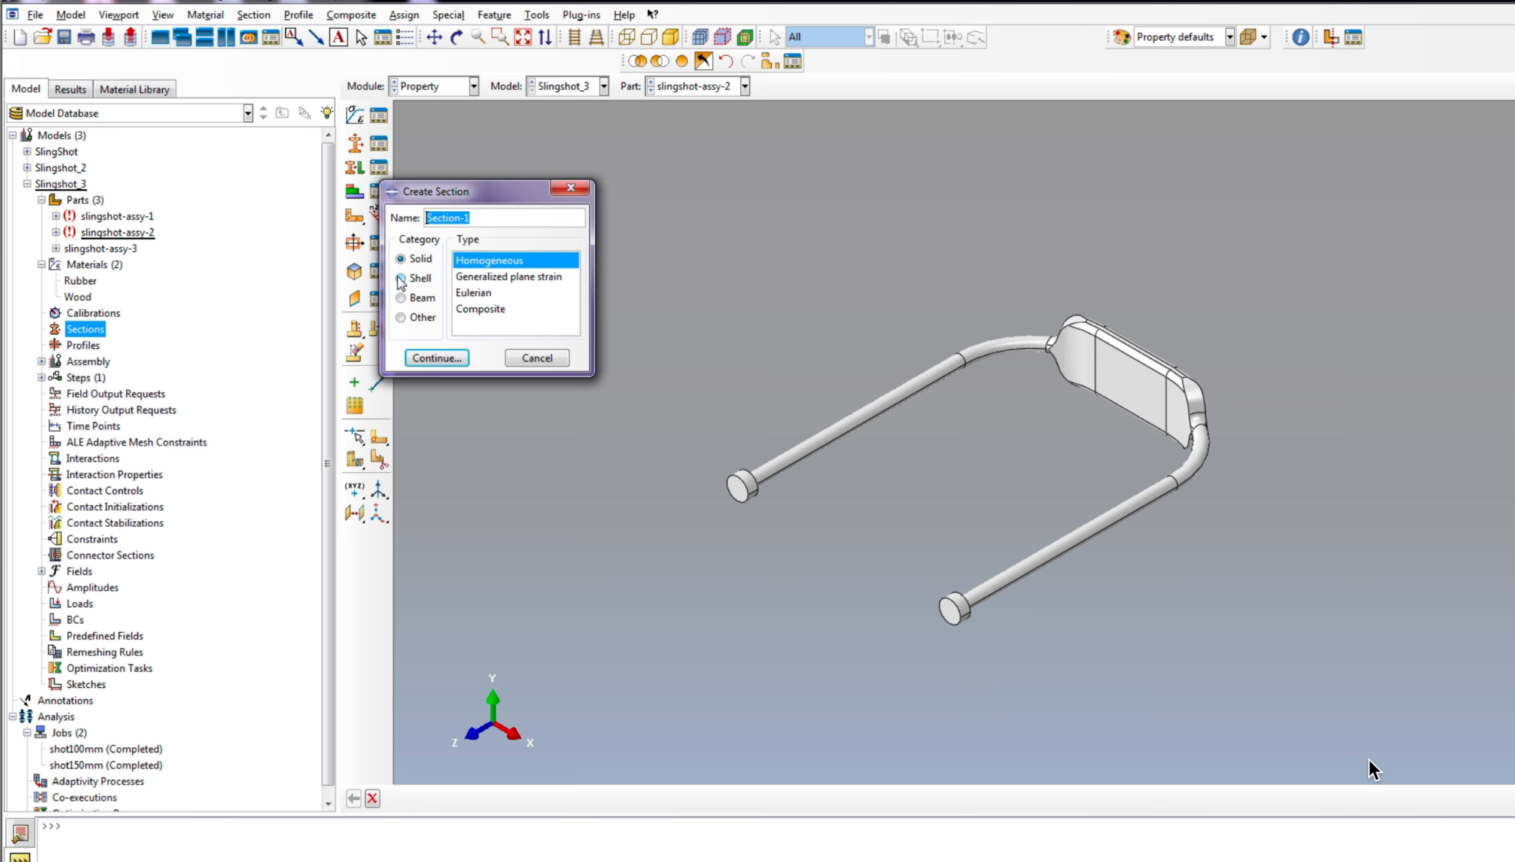
text(Wood)
click(438, 357)
click(121, 300)
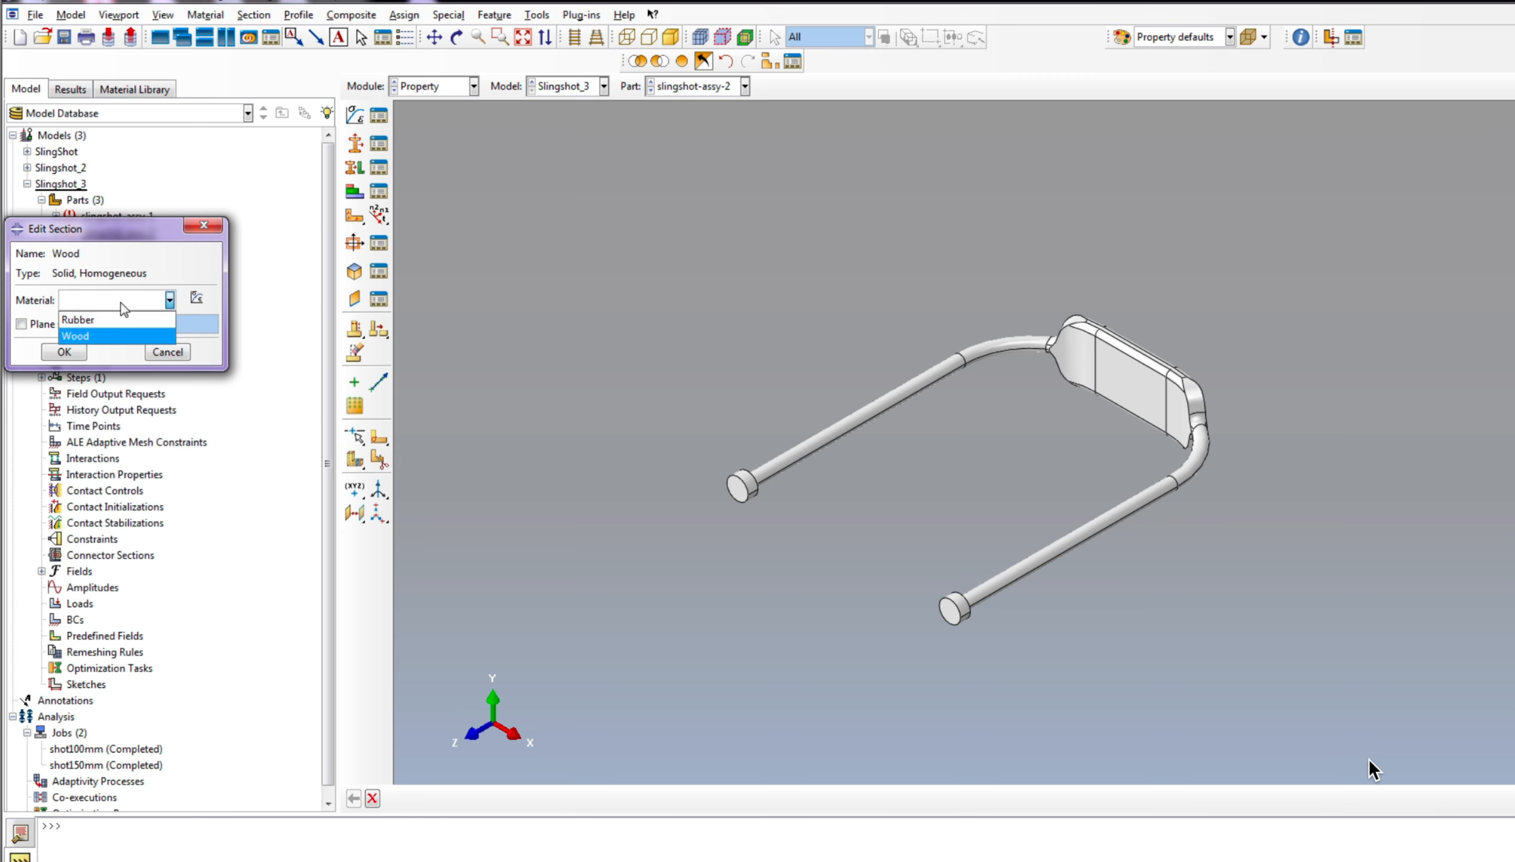
click(95, 336)
click(64, 352)
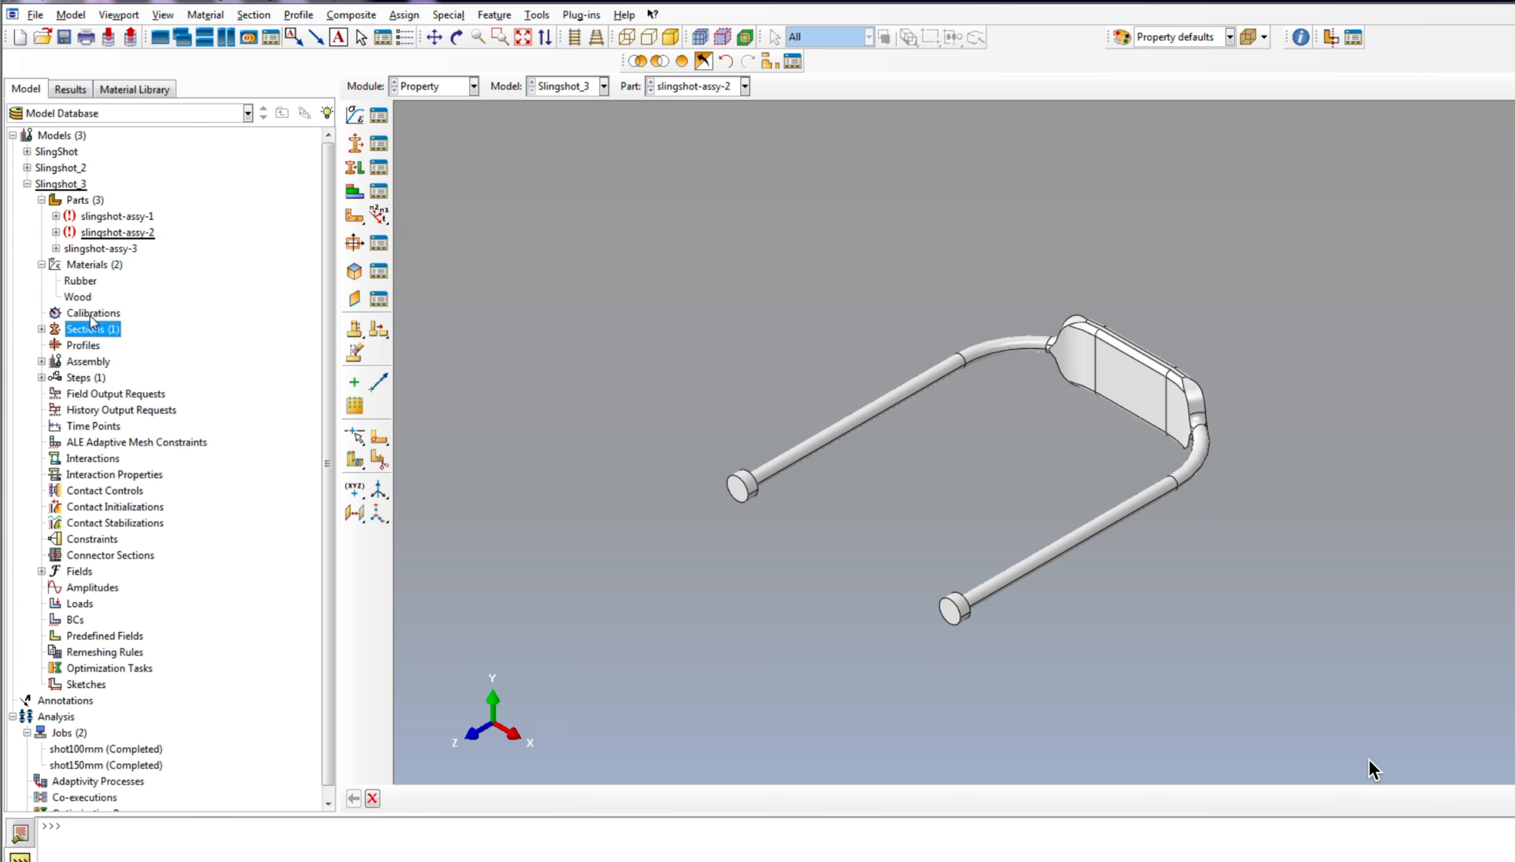
Step: Create a solid homogeneous section named Rubber that uses the Rubber material
click(41, 329)
right_click(105, 332)
click(147, 360)
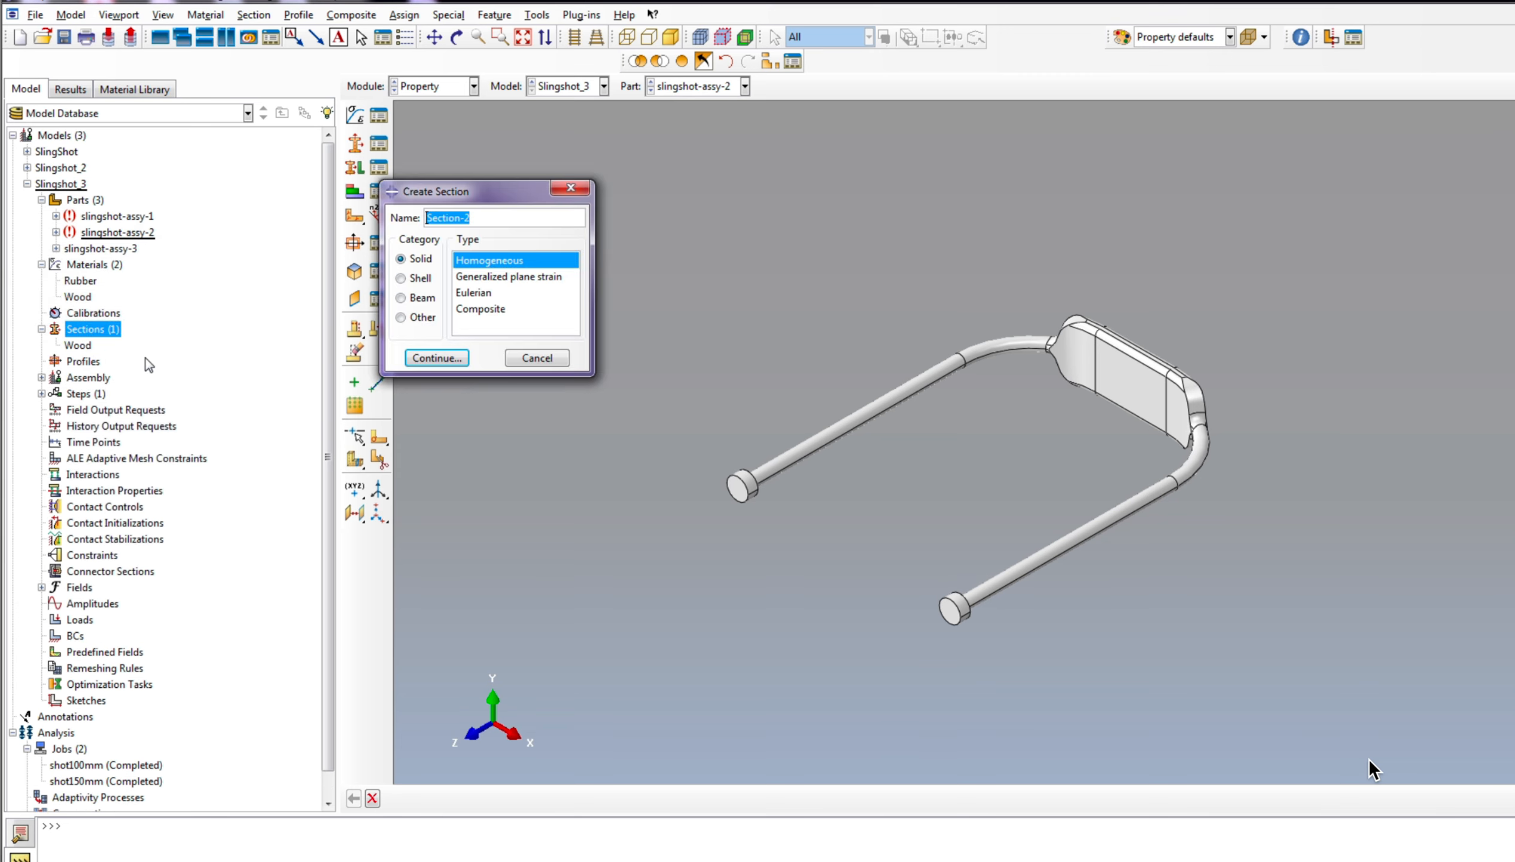
text(Rubber)
click(437, 357)
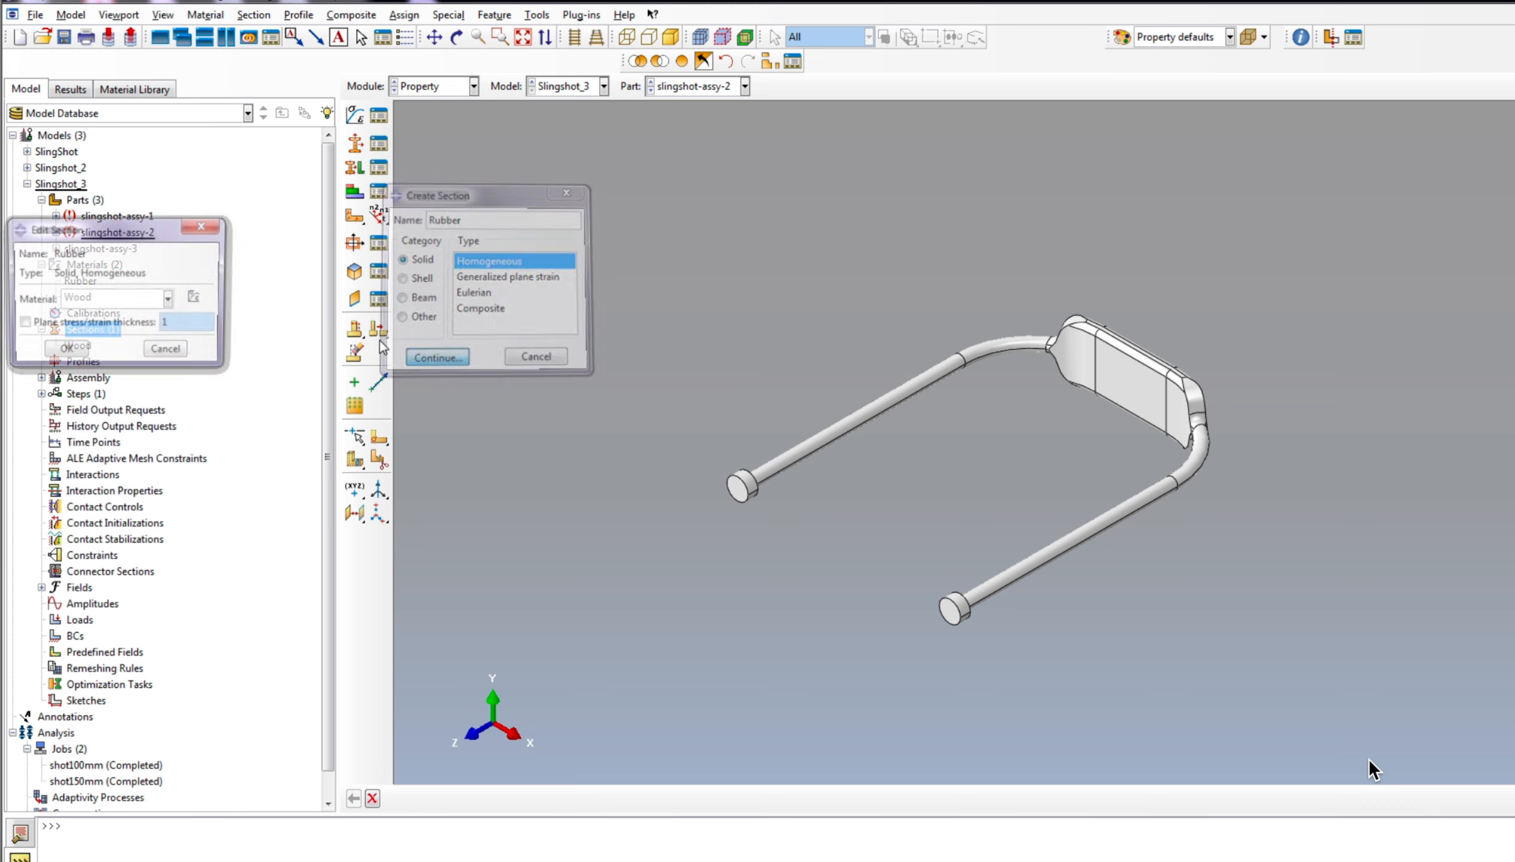
click(91, 300)
click(78, 313)
click(64, 351)
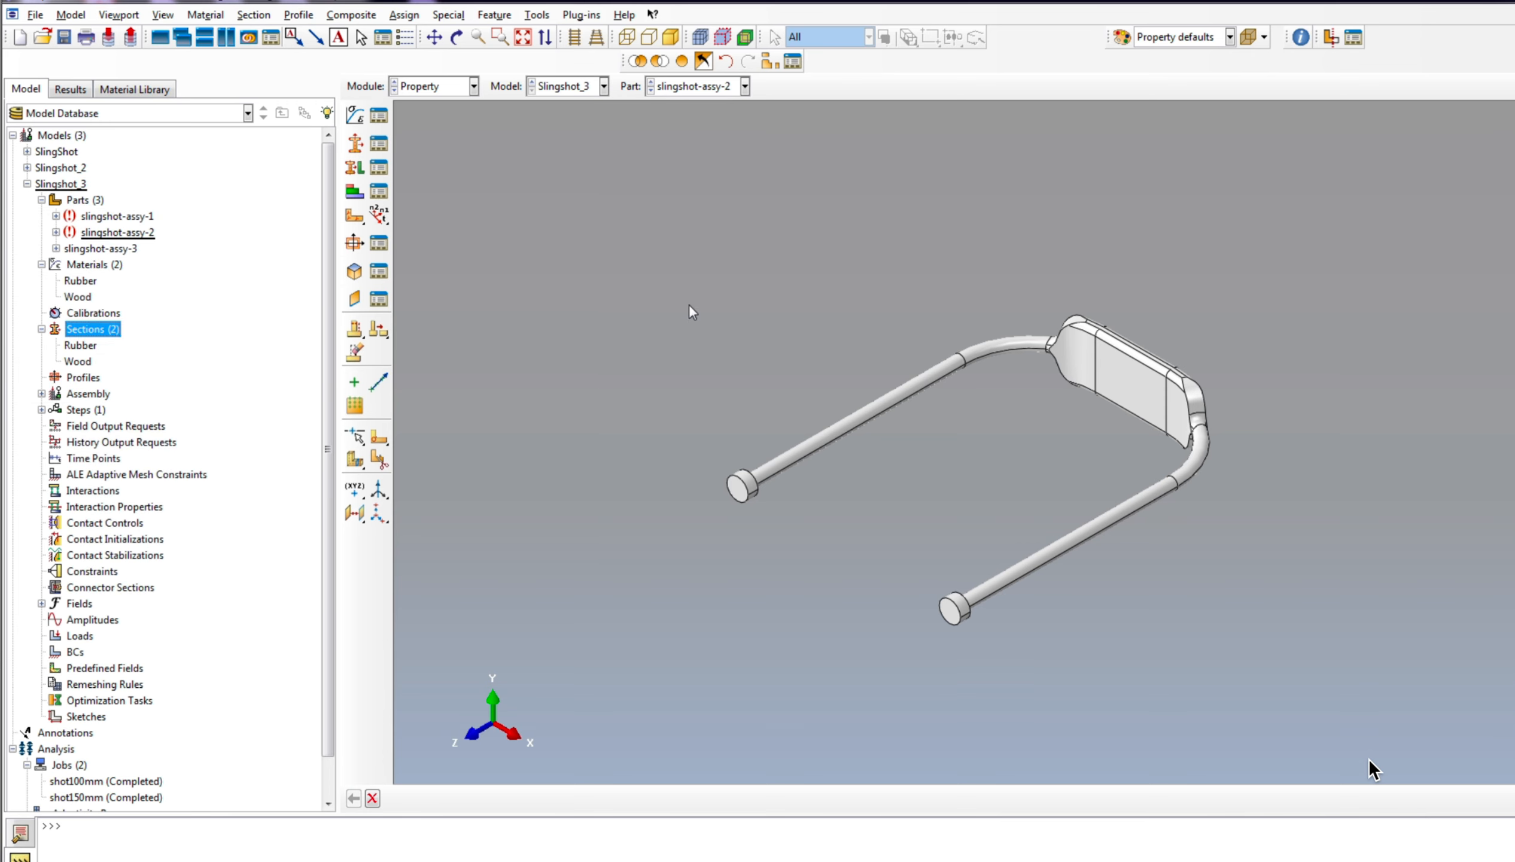
Step: Assign the Rubber section to the whole band part, slingshot-assy-2
click(354, 167)
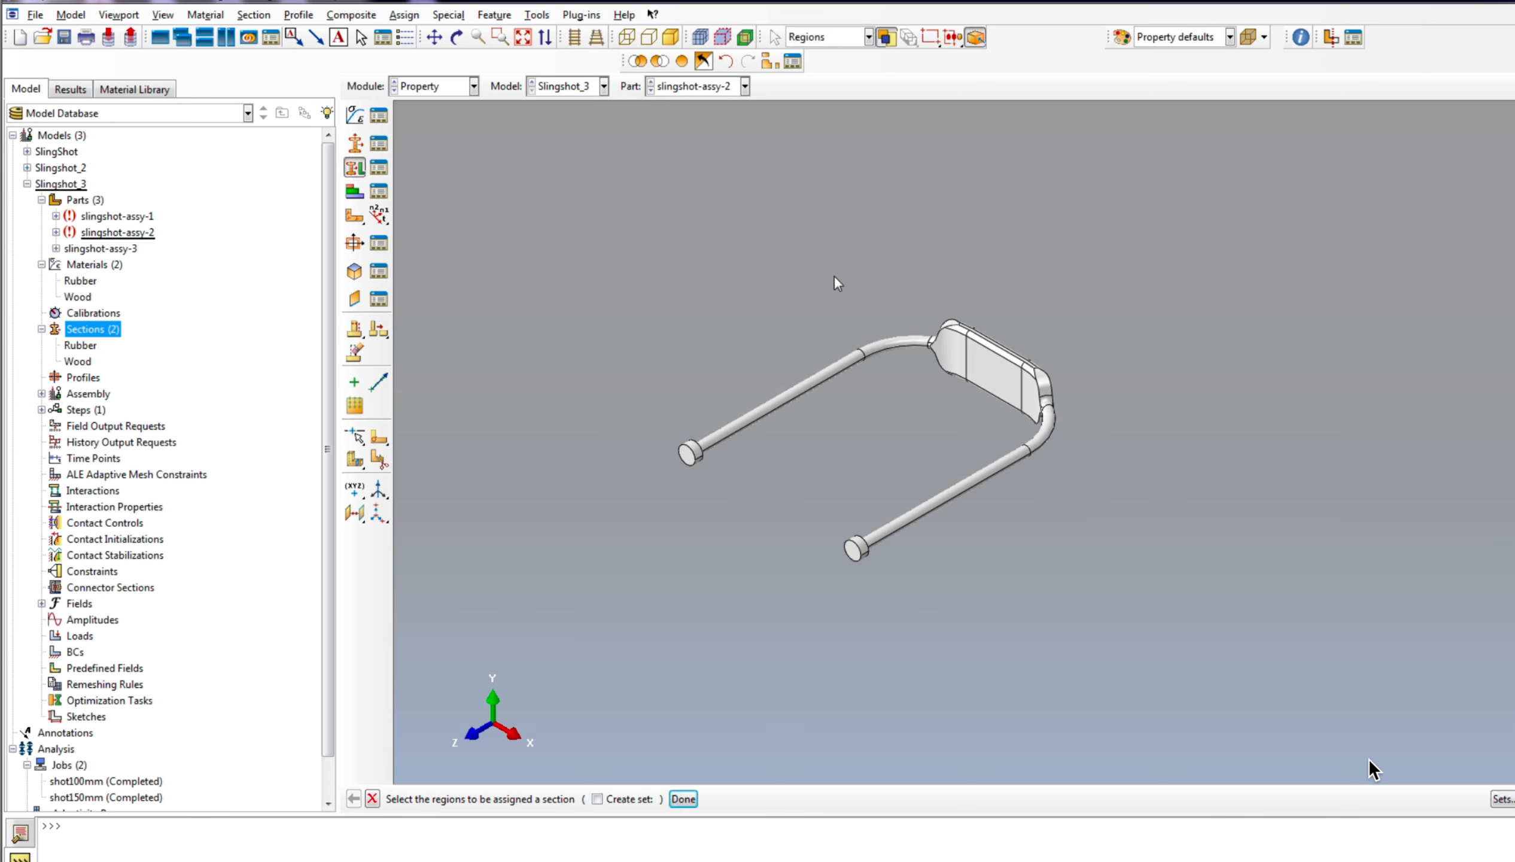
click(782, 397)
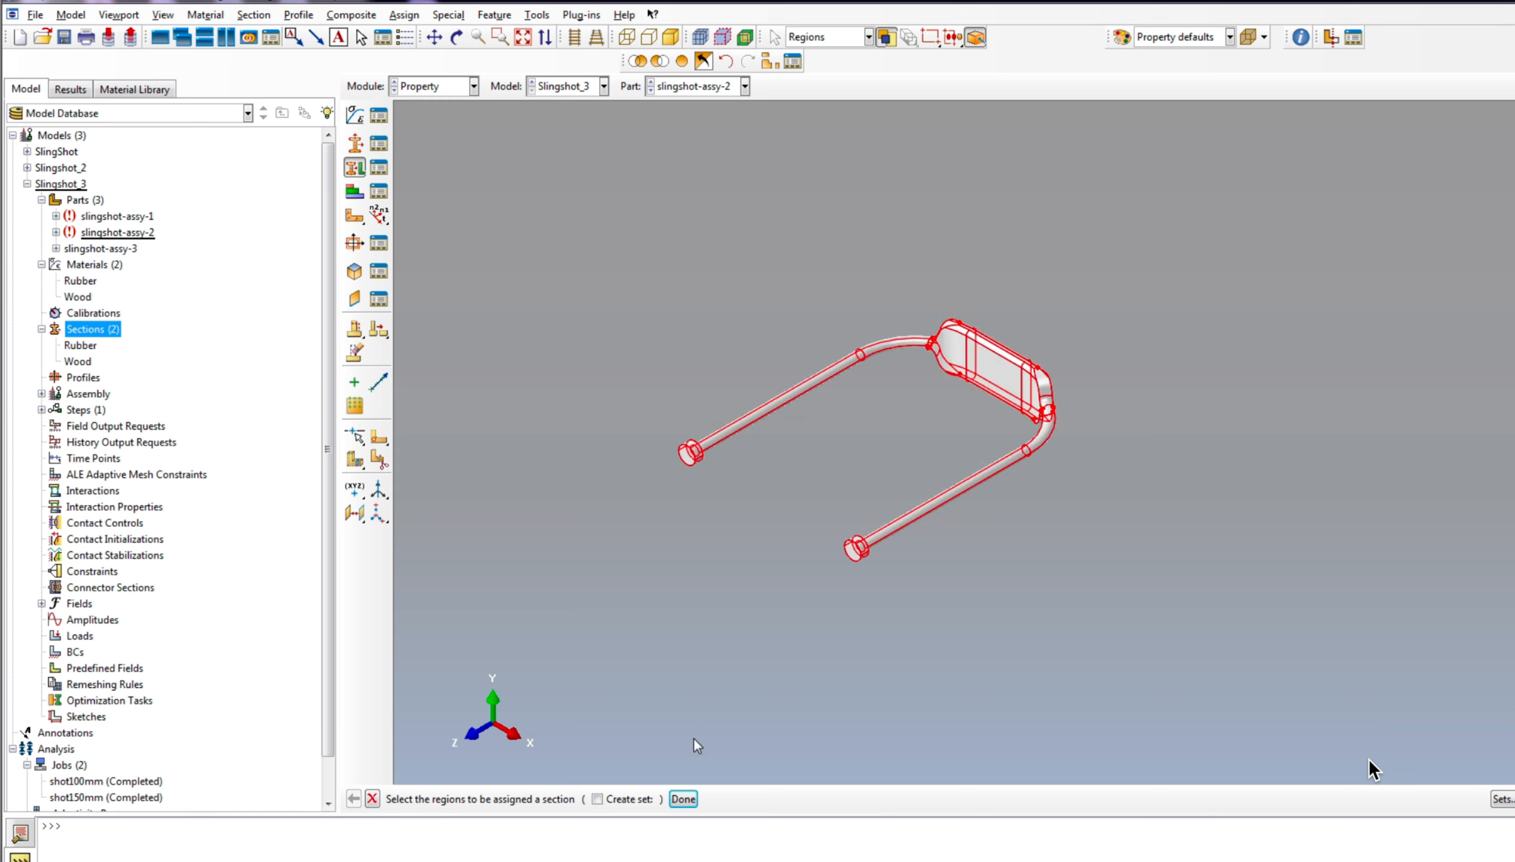
click(681, 799)
click(96, 221)
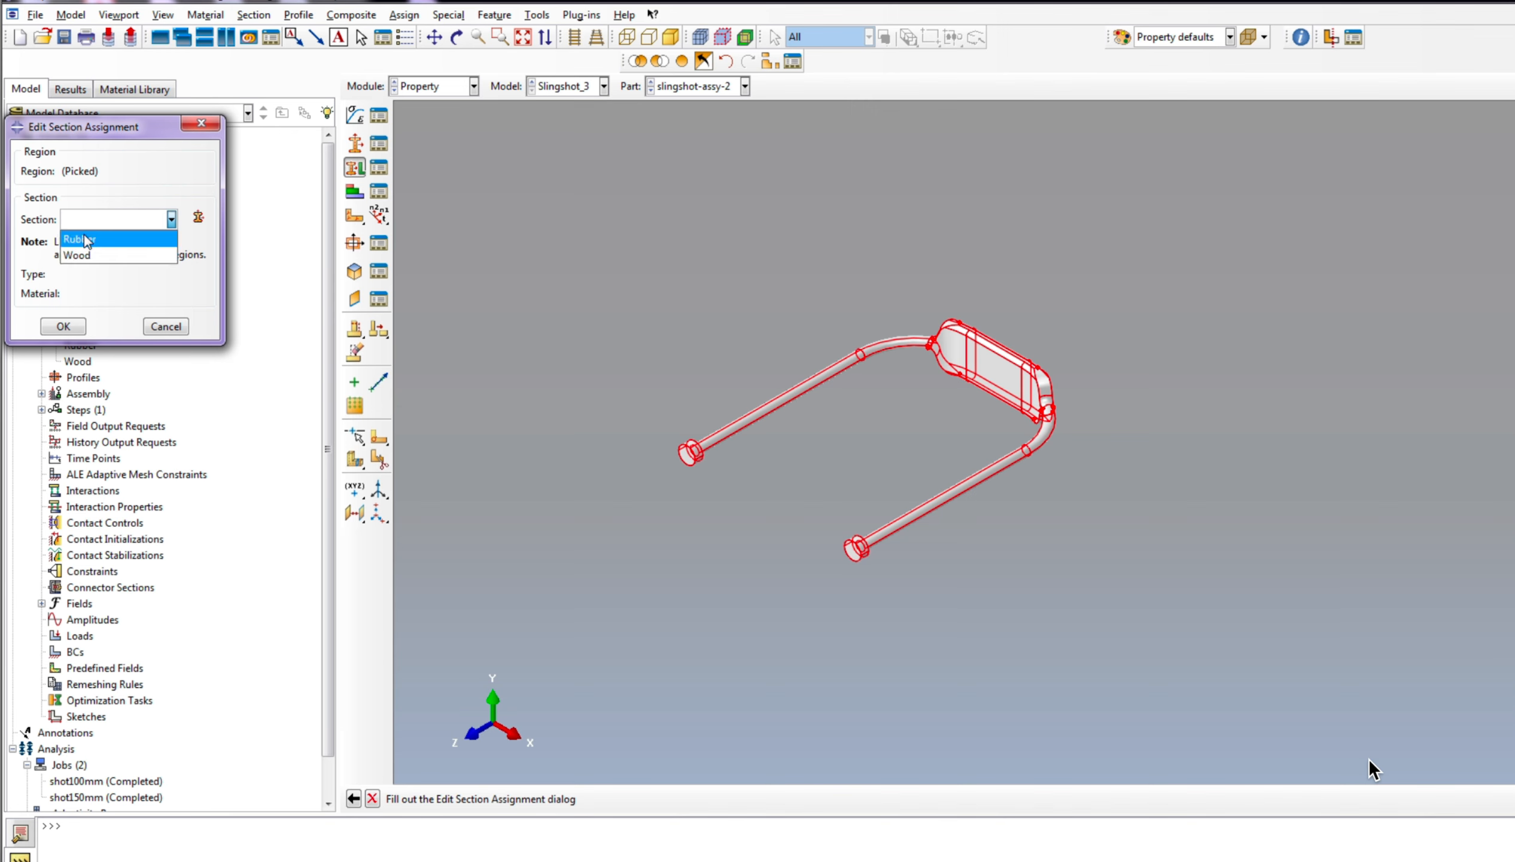
click(84, 240)
click(63, 326)
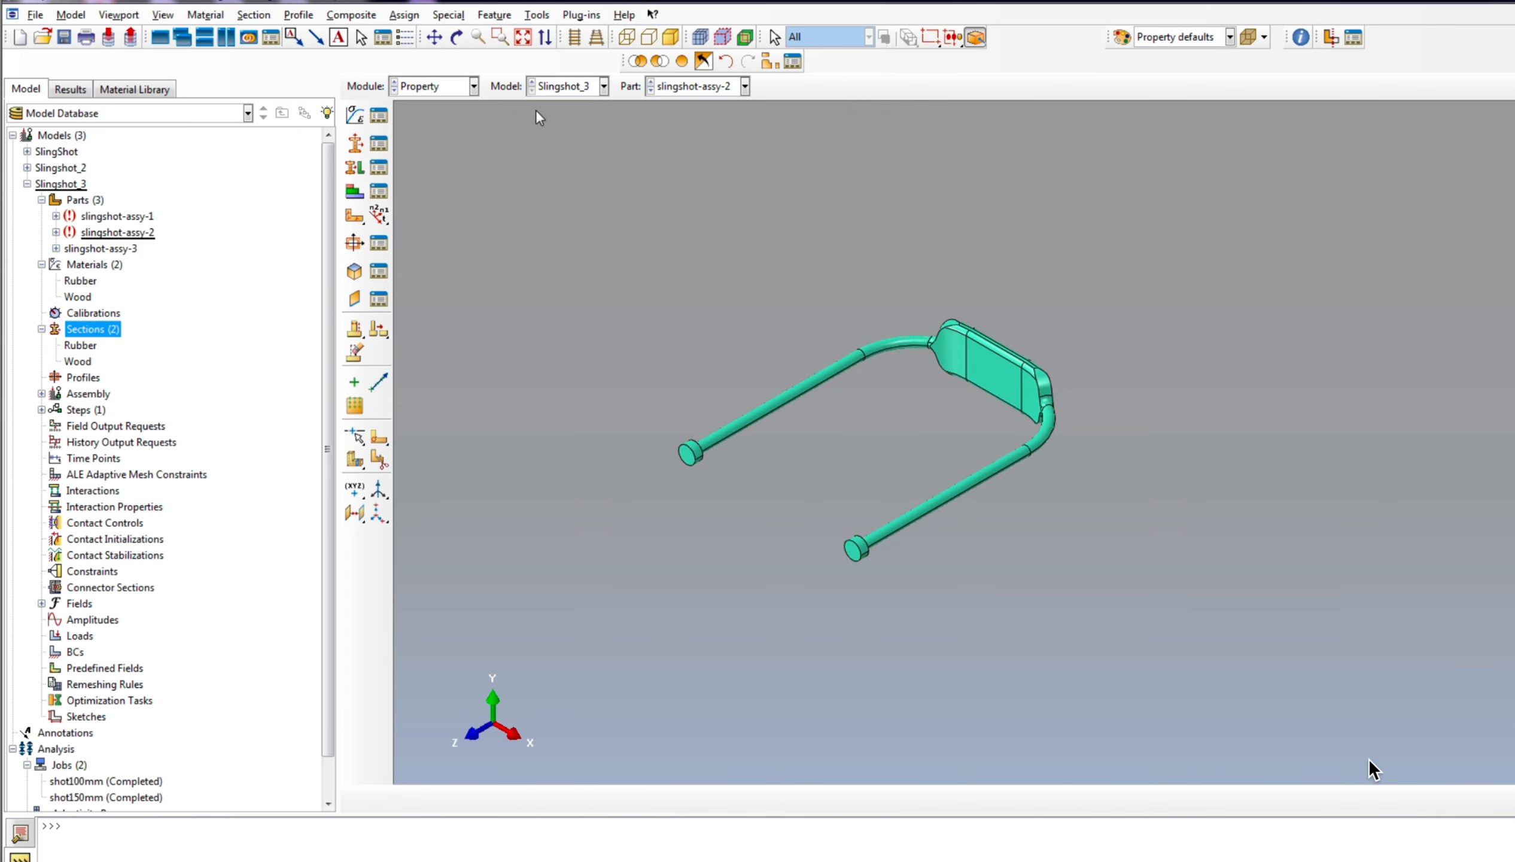
Step: Assign the Wood section to the whole slingshot handle part, slingshot-assy-1
click(713, 88)
click(710, 106)
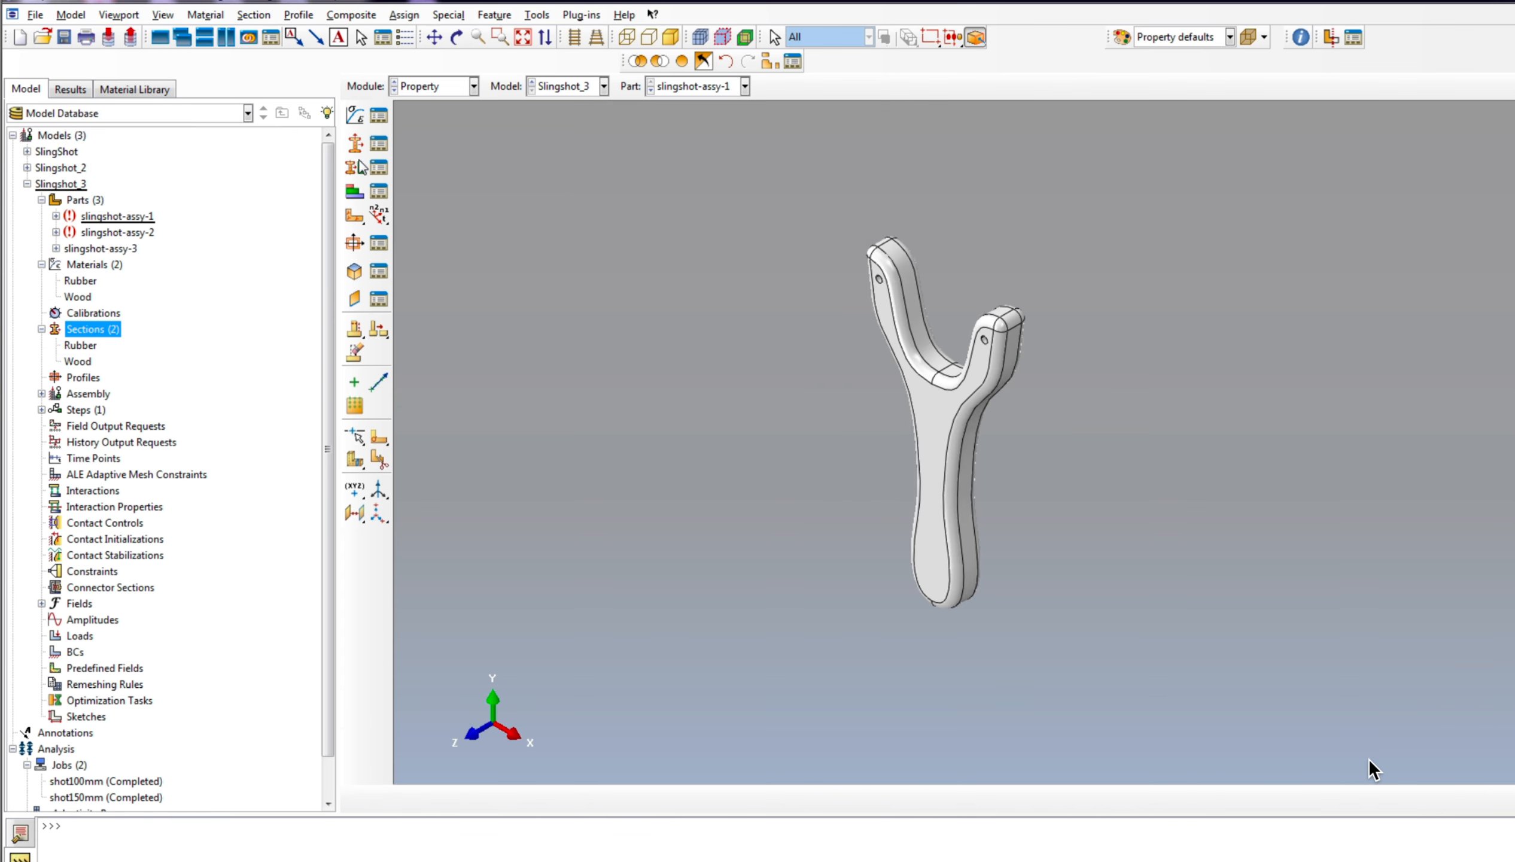
click(356, 167)
click(935, 451)
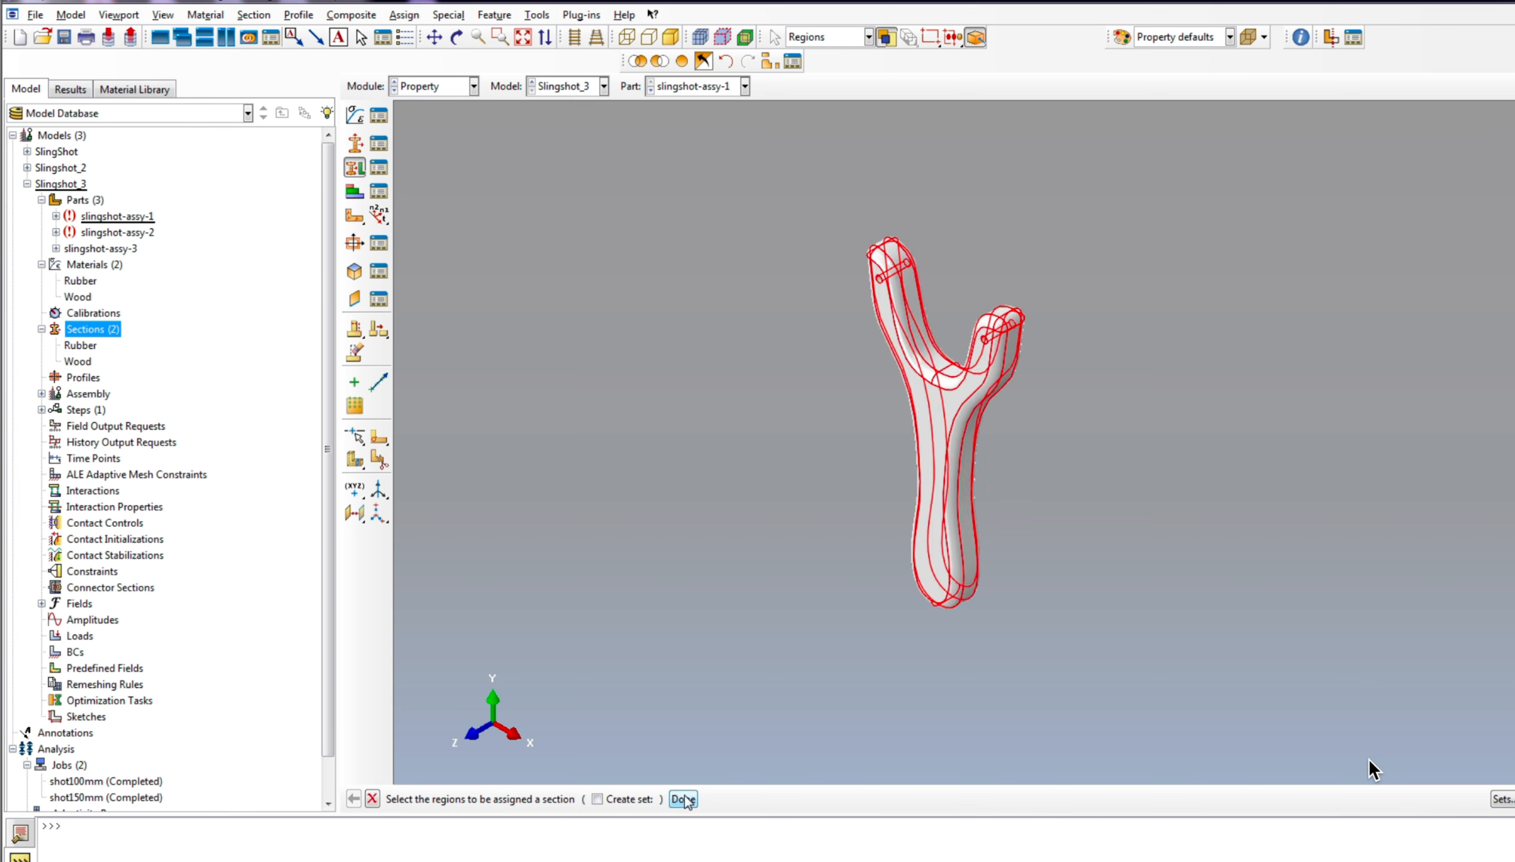
click(684, 798)
click(171, 219)
click(124, 251)
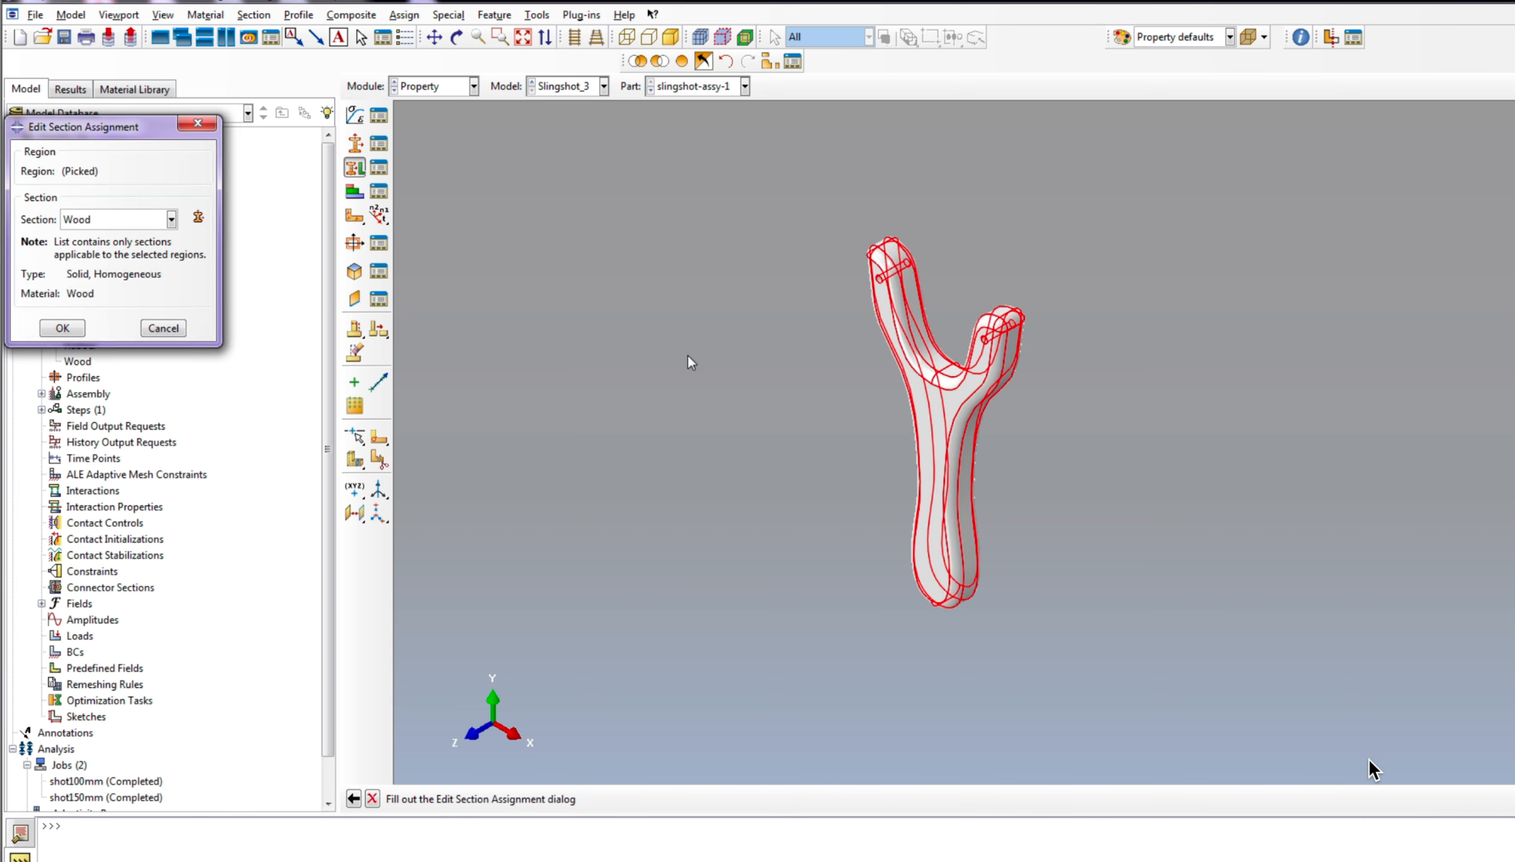
click(62, 328)
Step: Assign the Wood section to the ball part, slingshot-assy-3
click(740, 88)
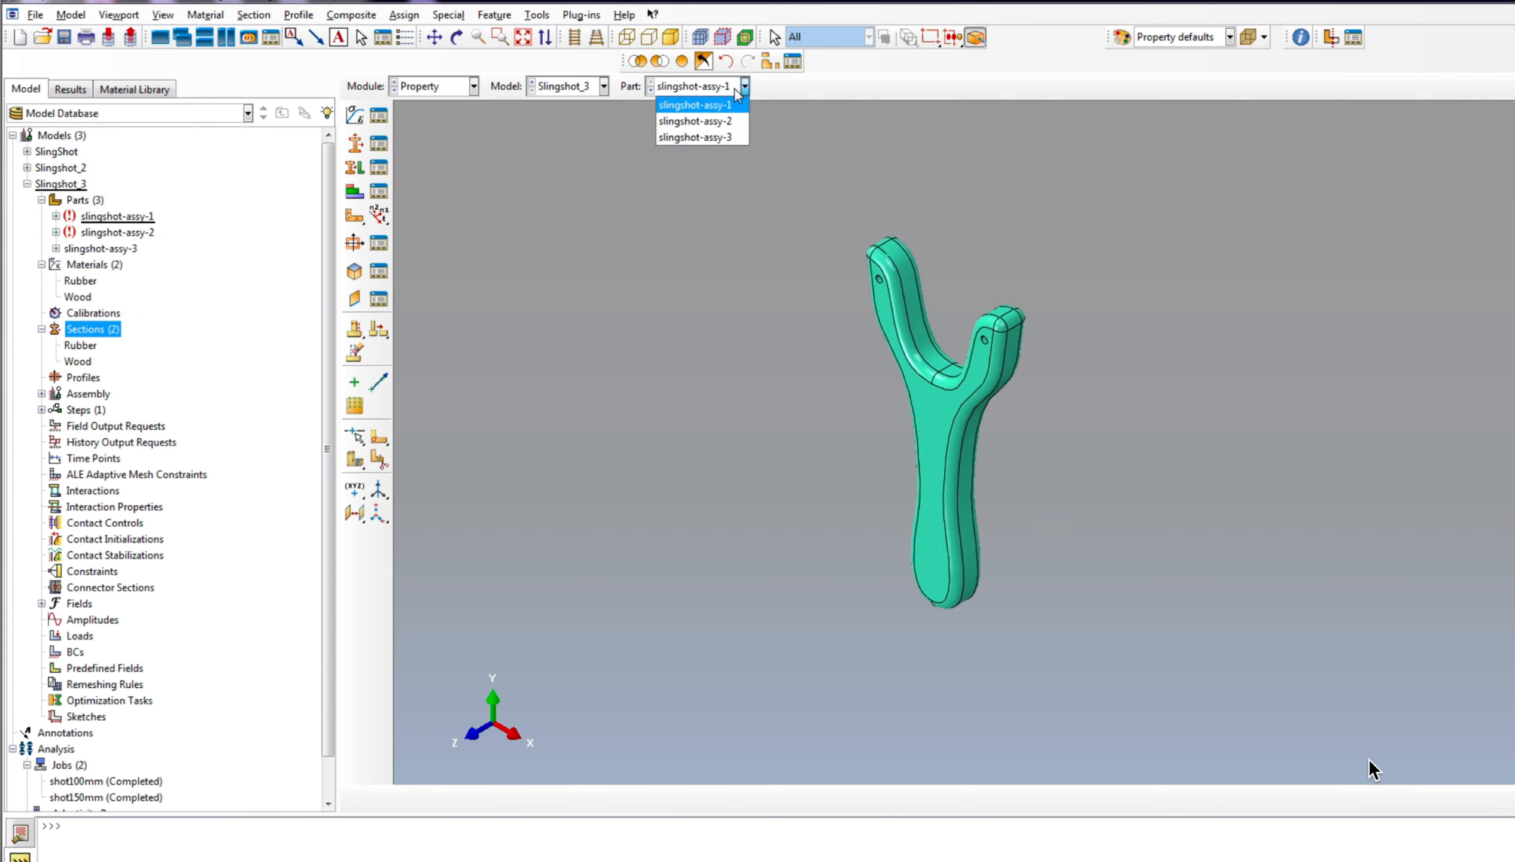
click(695, 137)
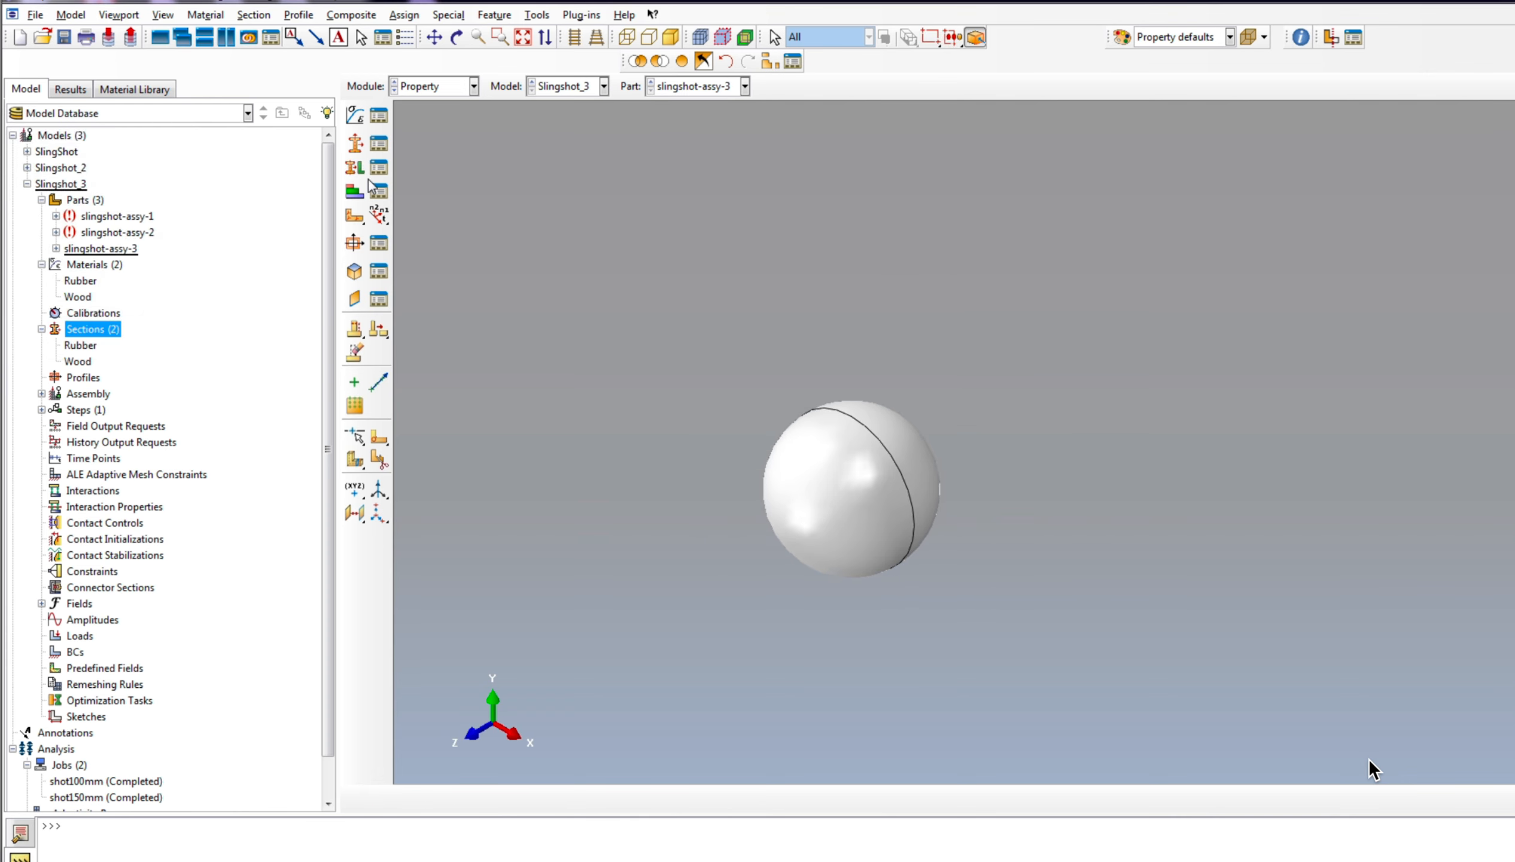
click(355, 167)
click(808, 414)
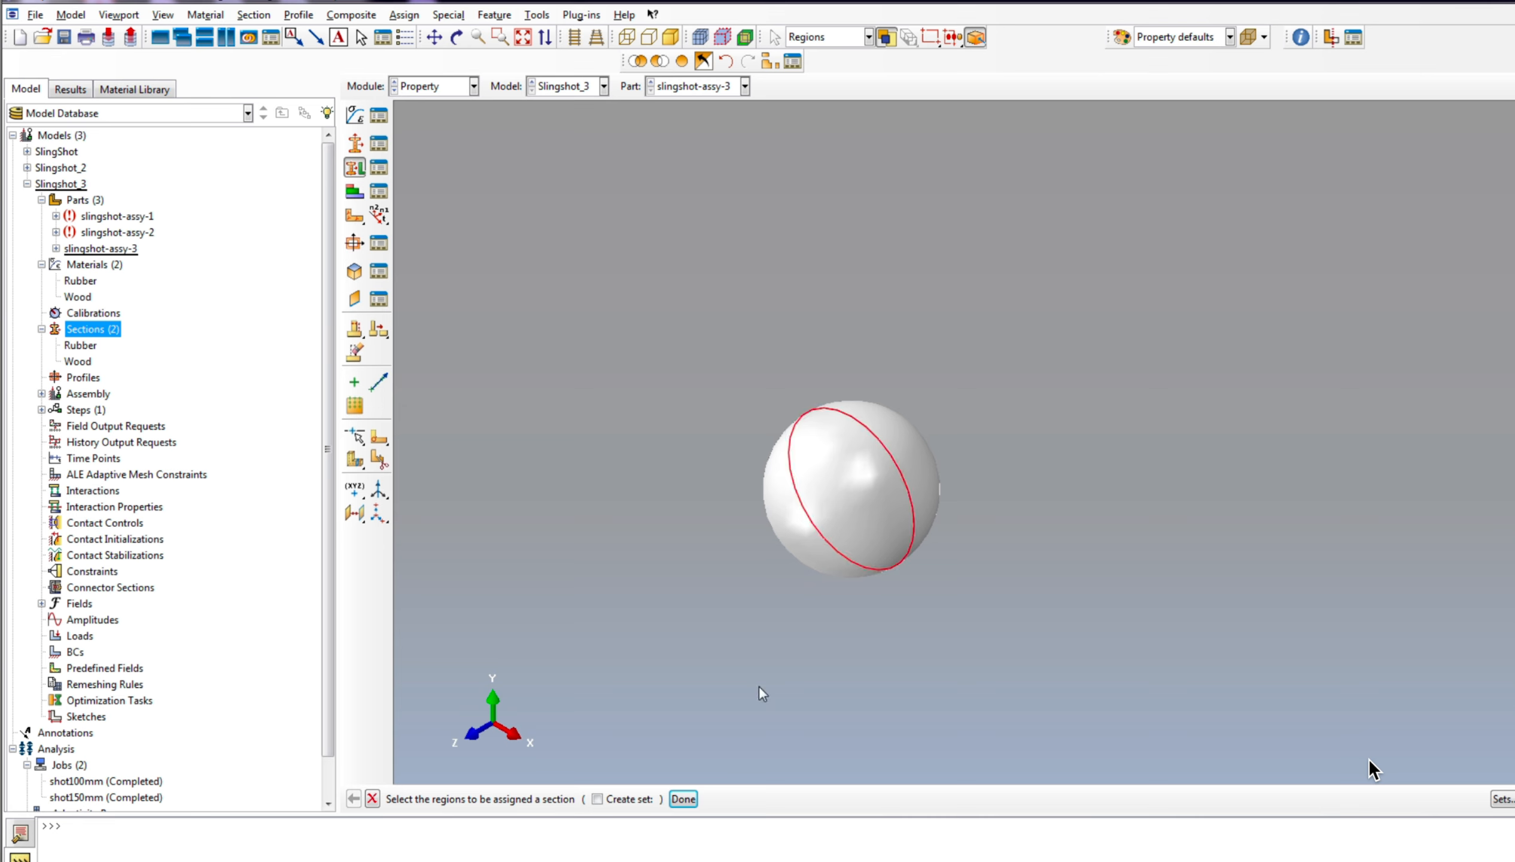
click(690, 802)
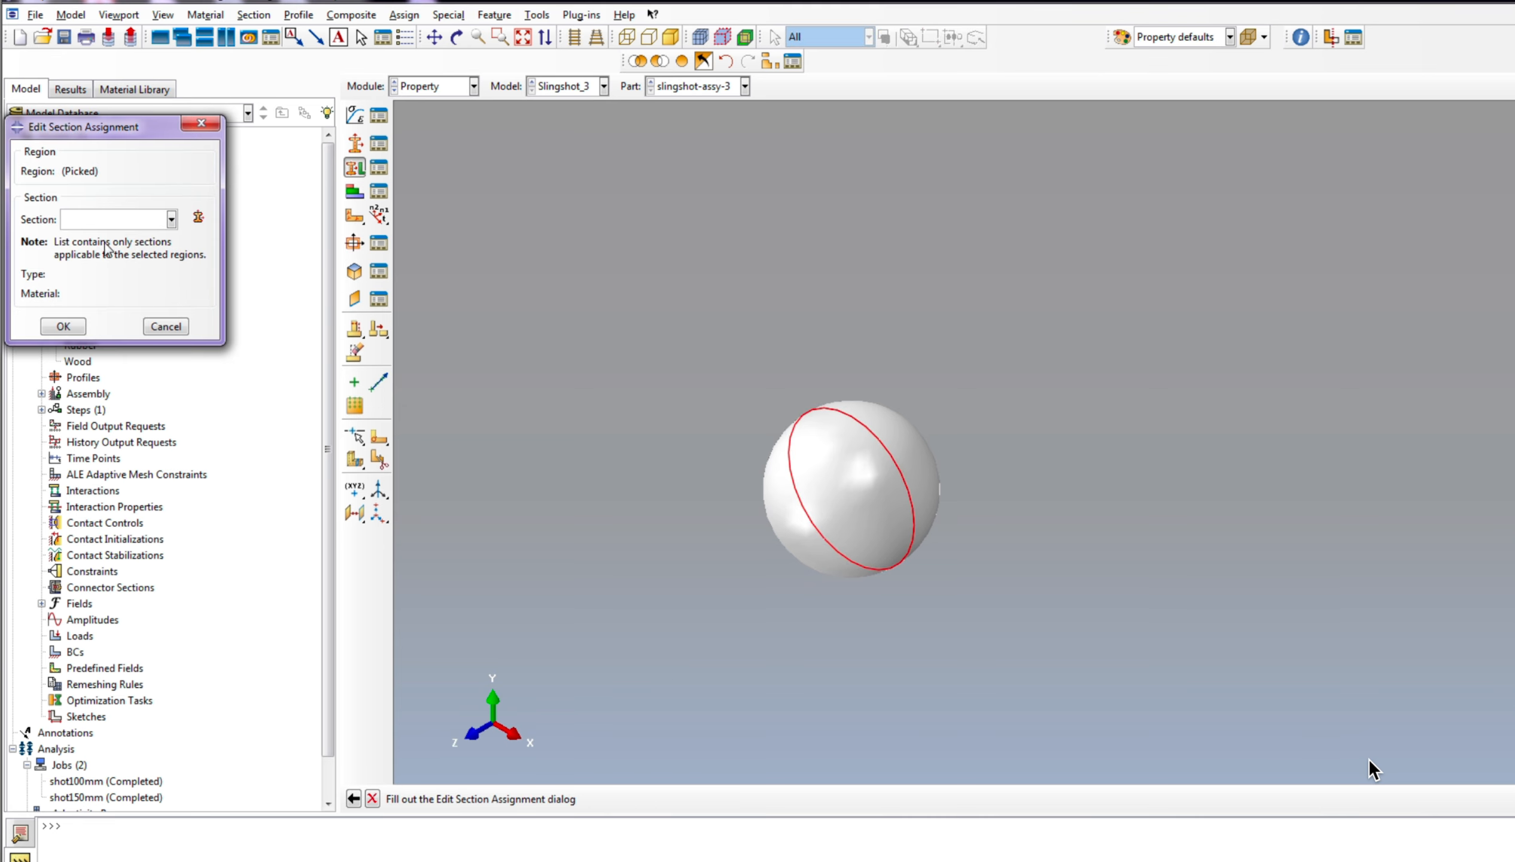
click(109, 223)
click(100, 249)
click(66, 326)
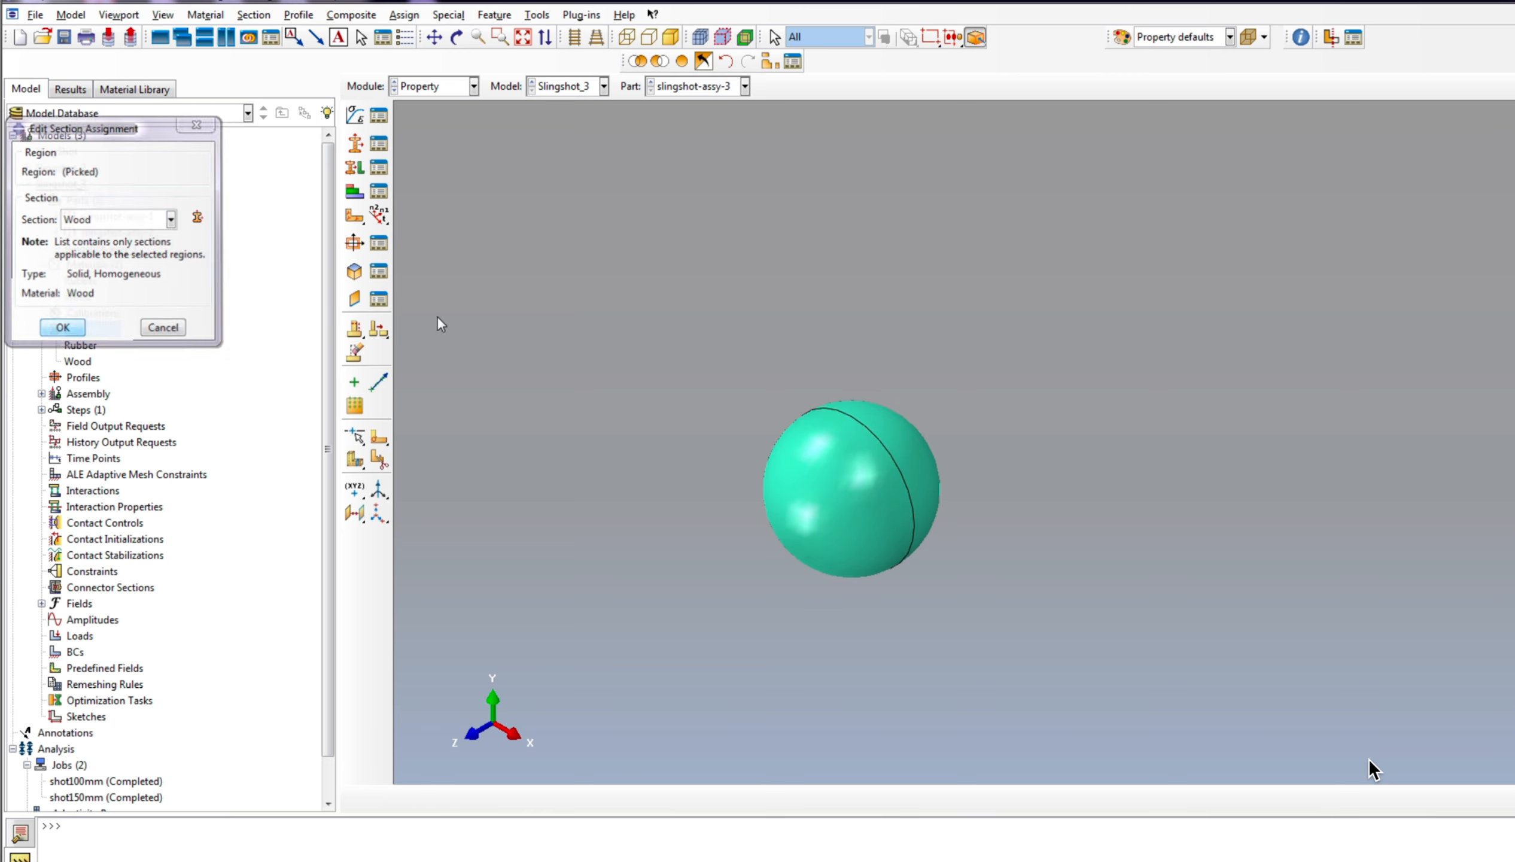
Step: Create two datum planes on the ball part from the YZ and XZ principal planes, each with zero offset
scroll(1254, 233, up, 3)
scroll(991, 492, down, 4)
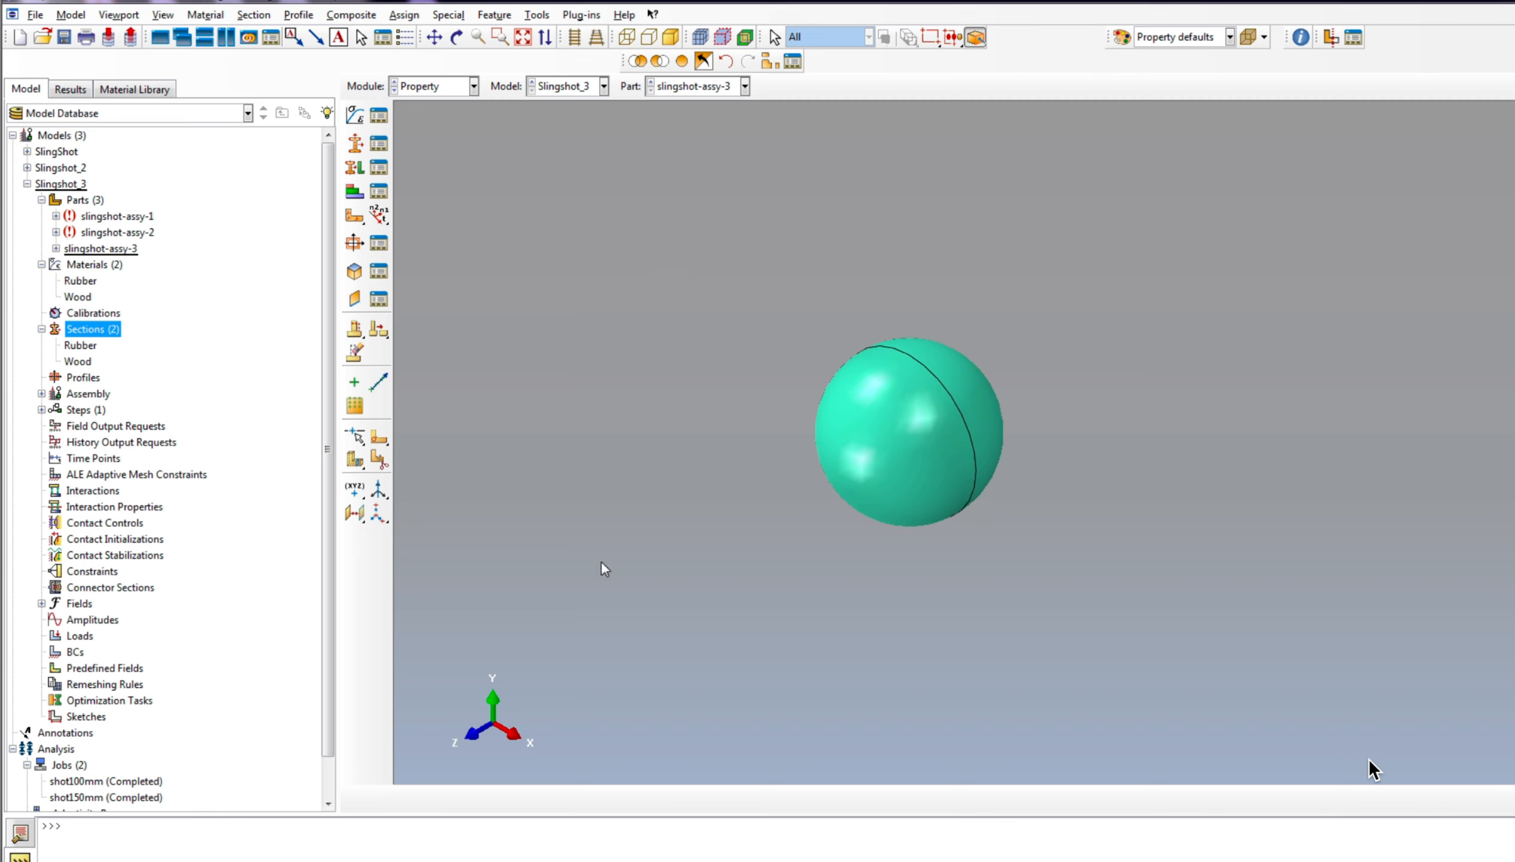
click(355, 515)
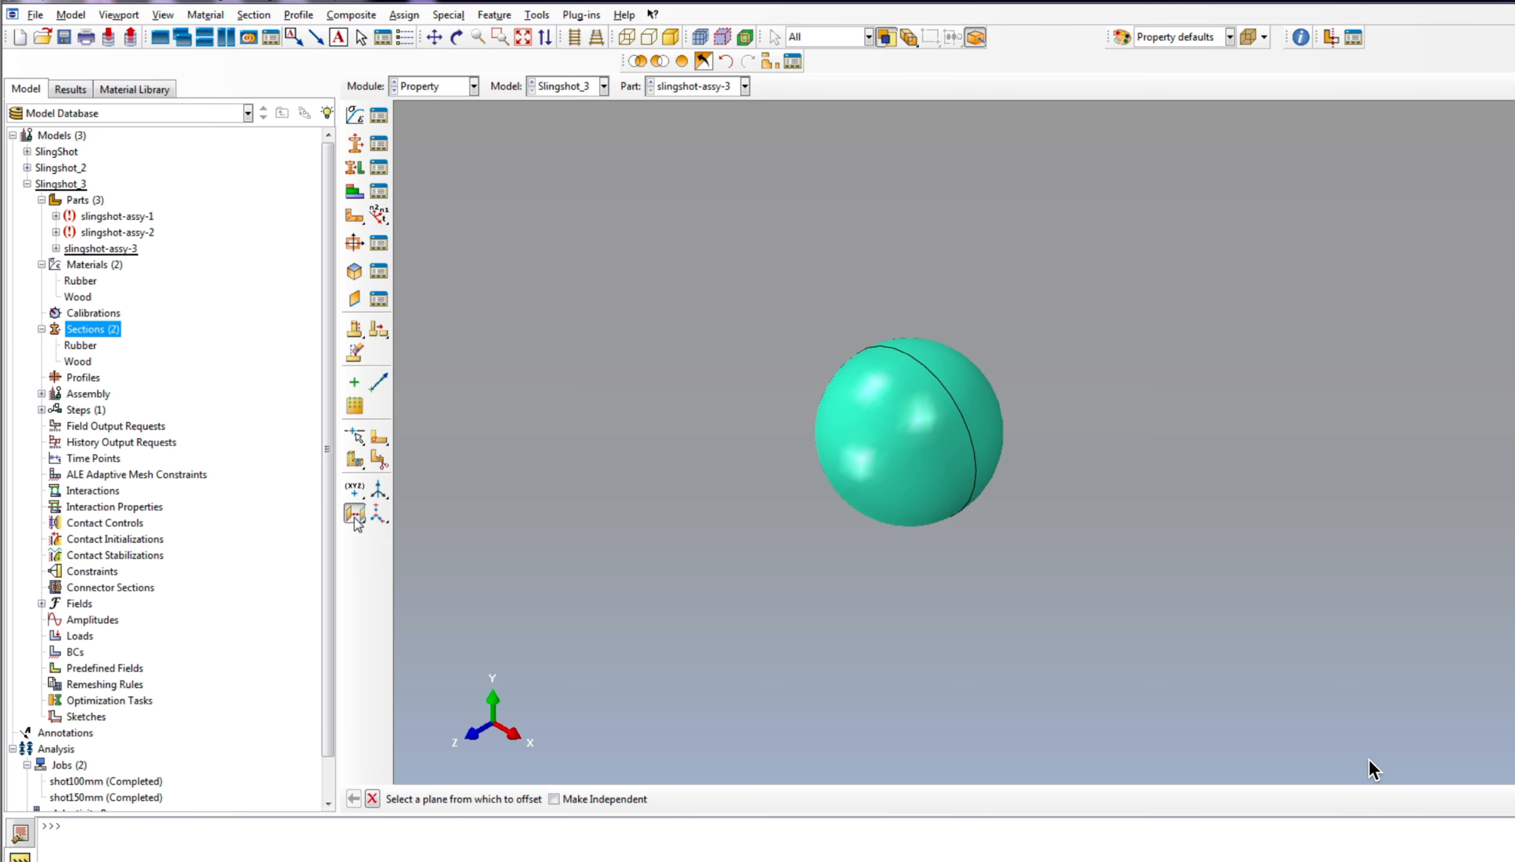
drag(355, 514, 357, 515)
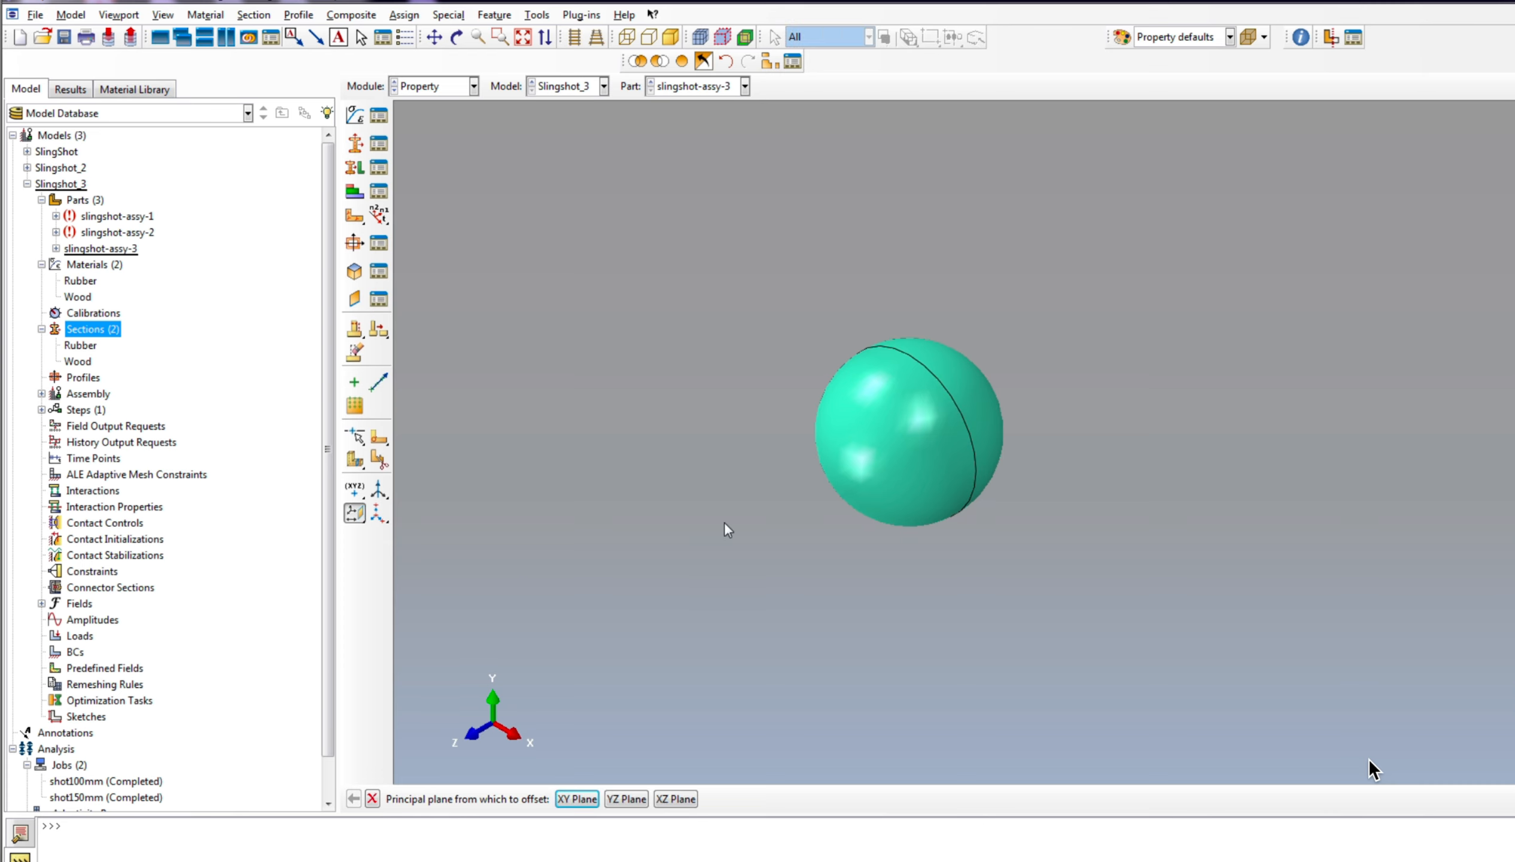
scroll(802, 585, down, 1)
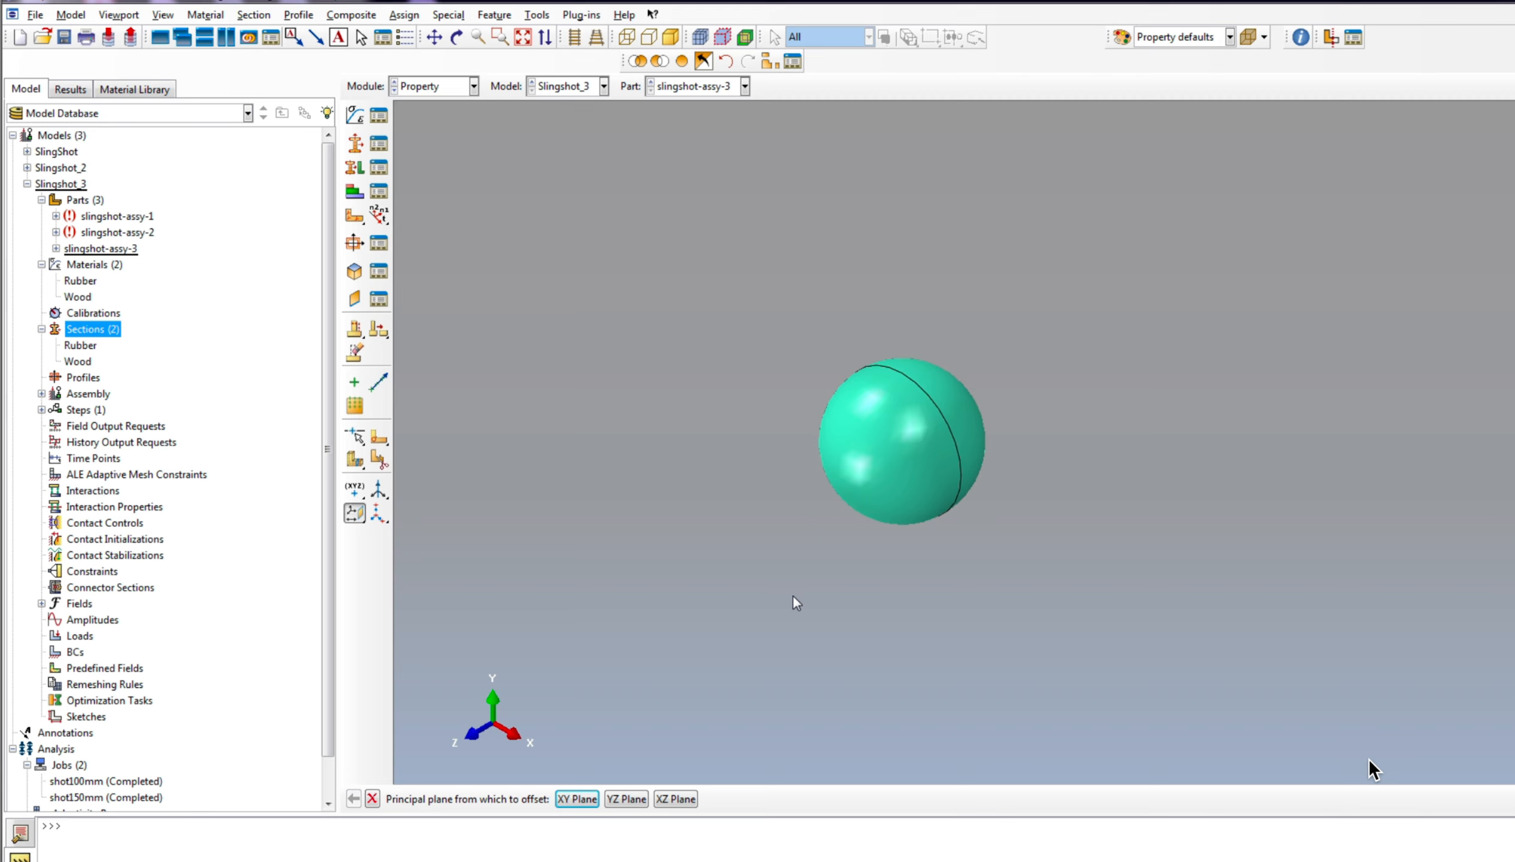
scroll(794, 597, up, 1)
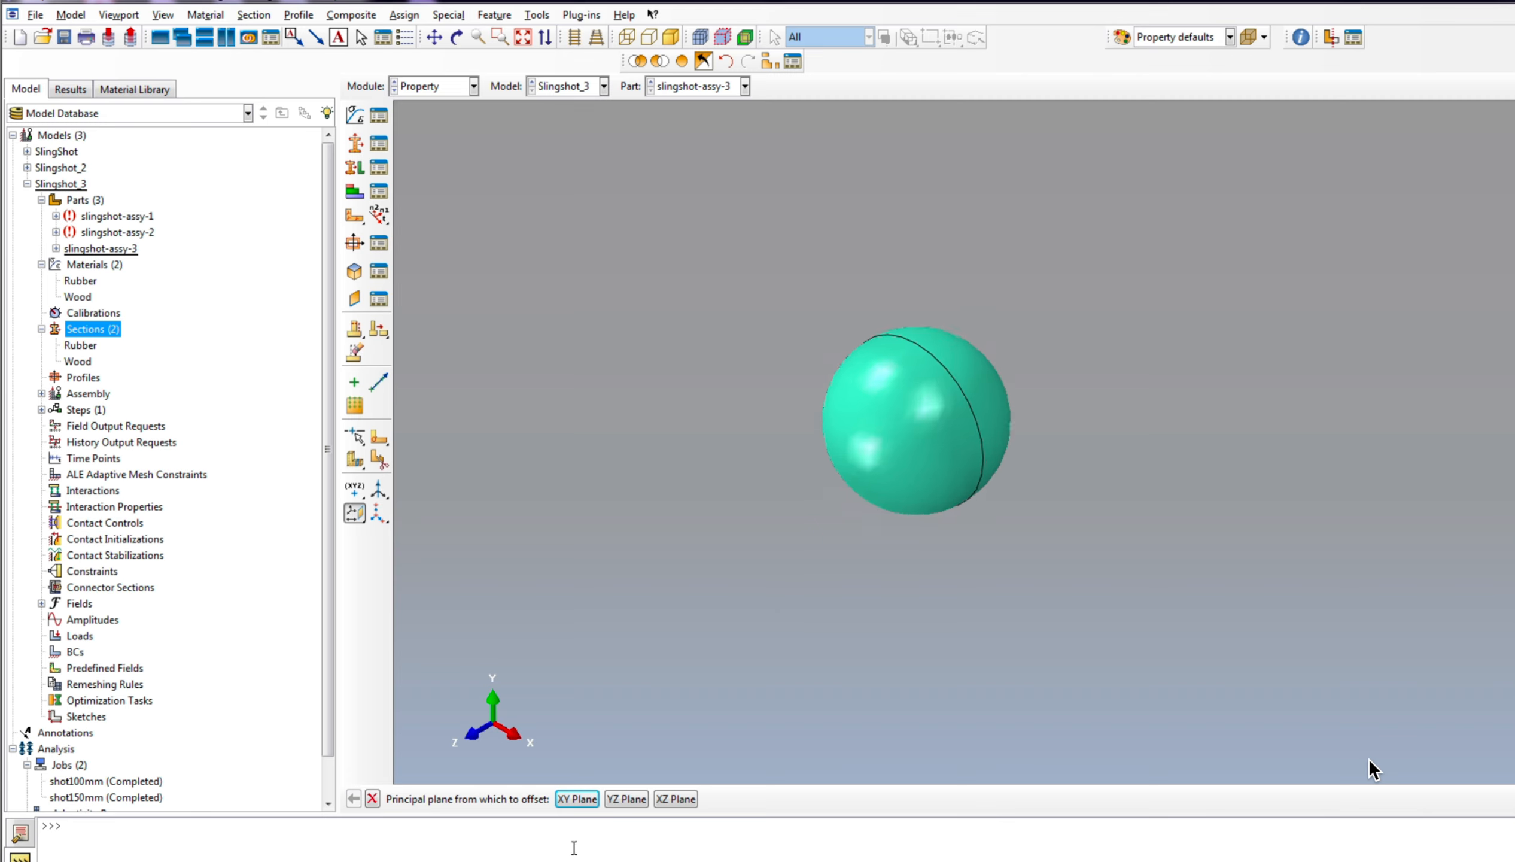
click(626, 798)
key(Return)
click(662, 799)
key(Return)
Step: Create a datum plane on the ball part from the XY principal plane with zero offset
scroll(867, 419, down, 5)
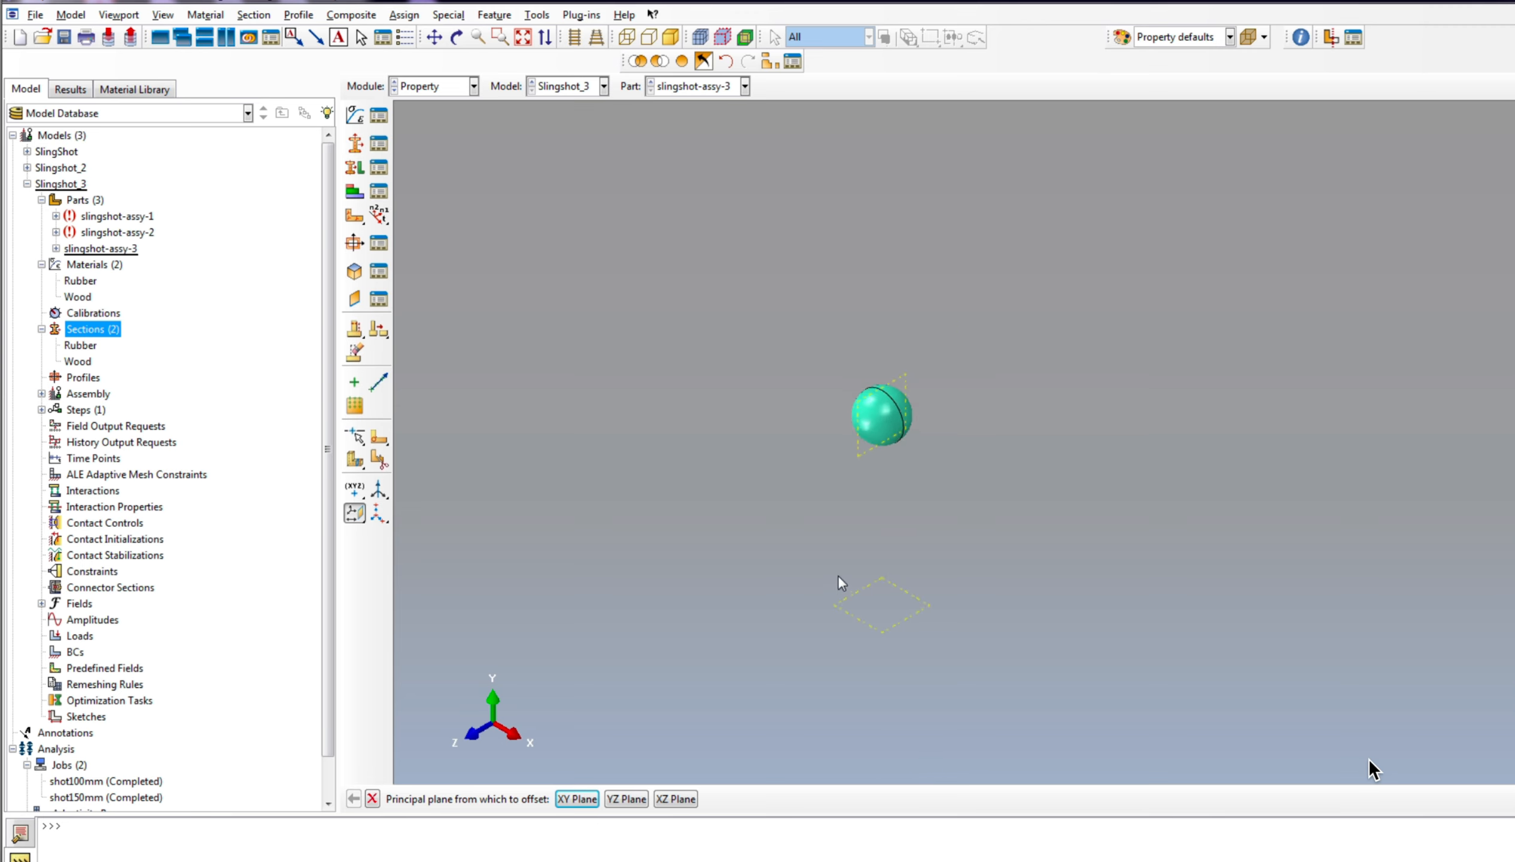
scroll(848, 583, up, 2)
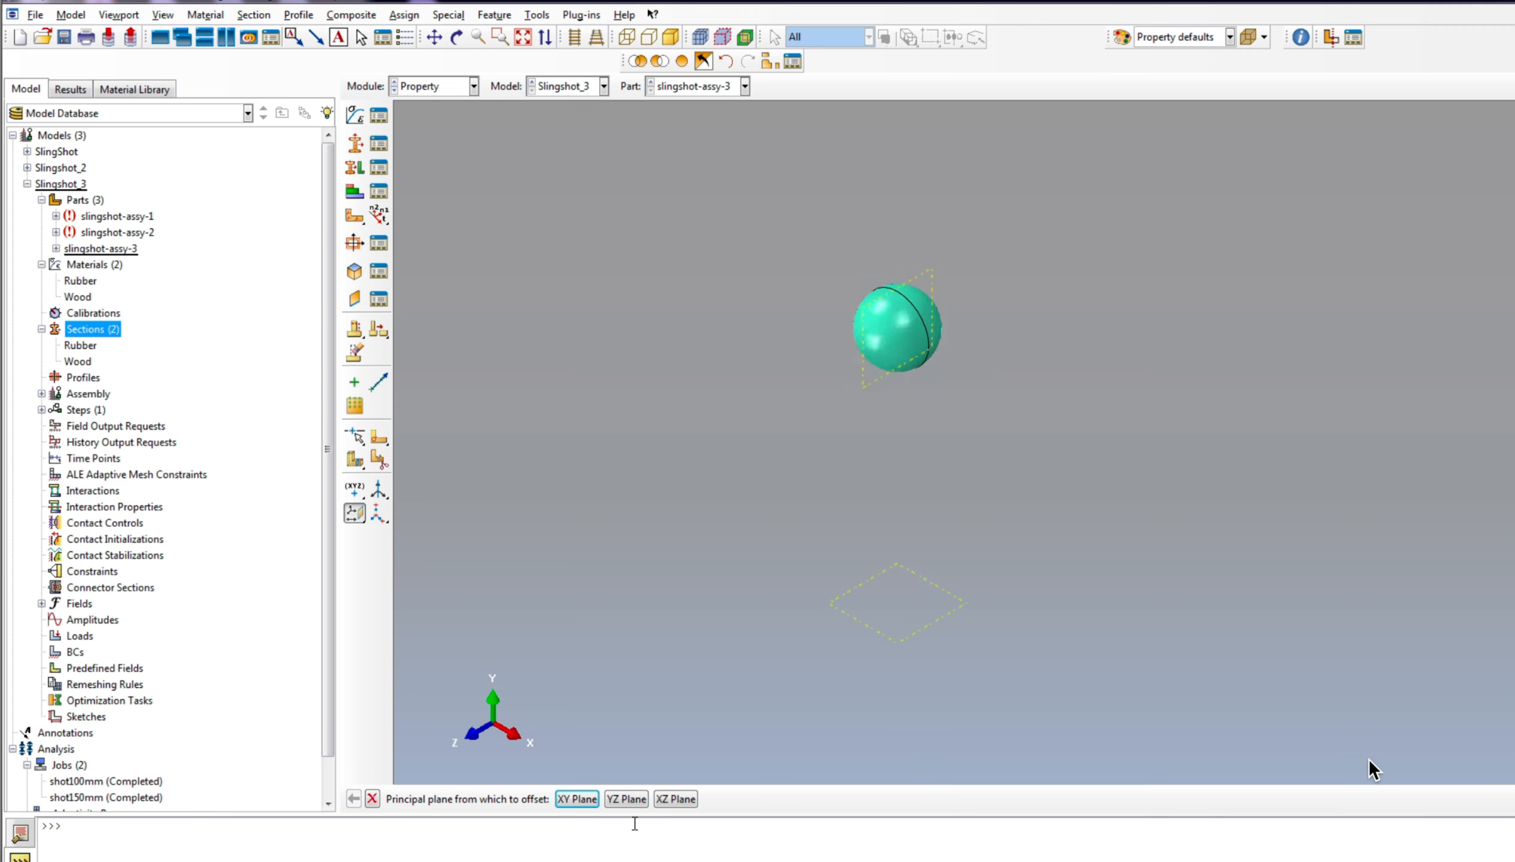
click(629, 799)
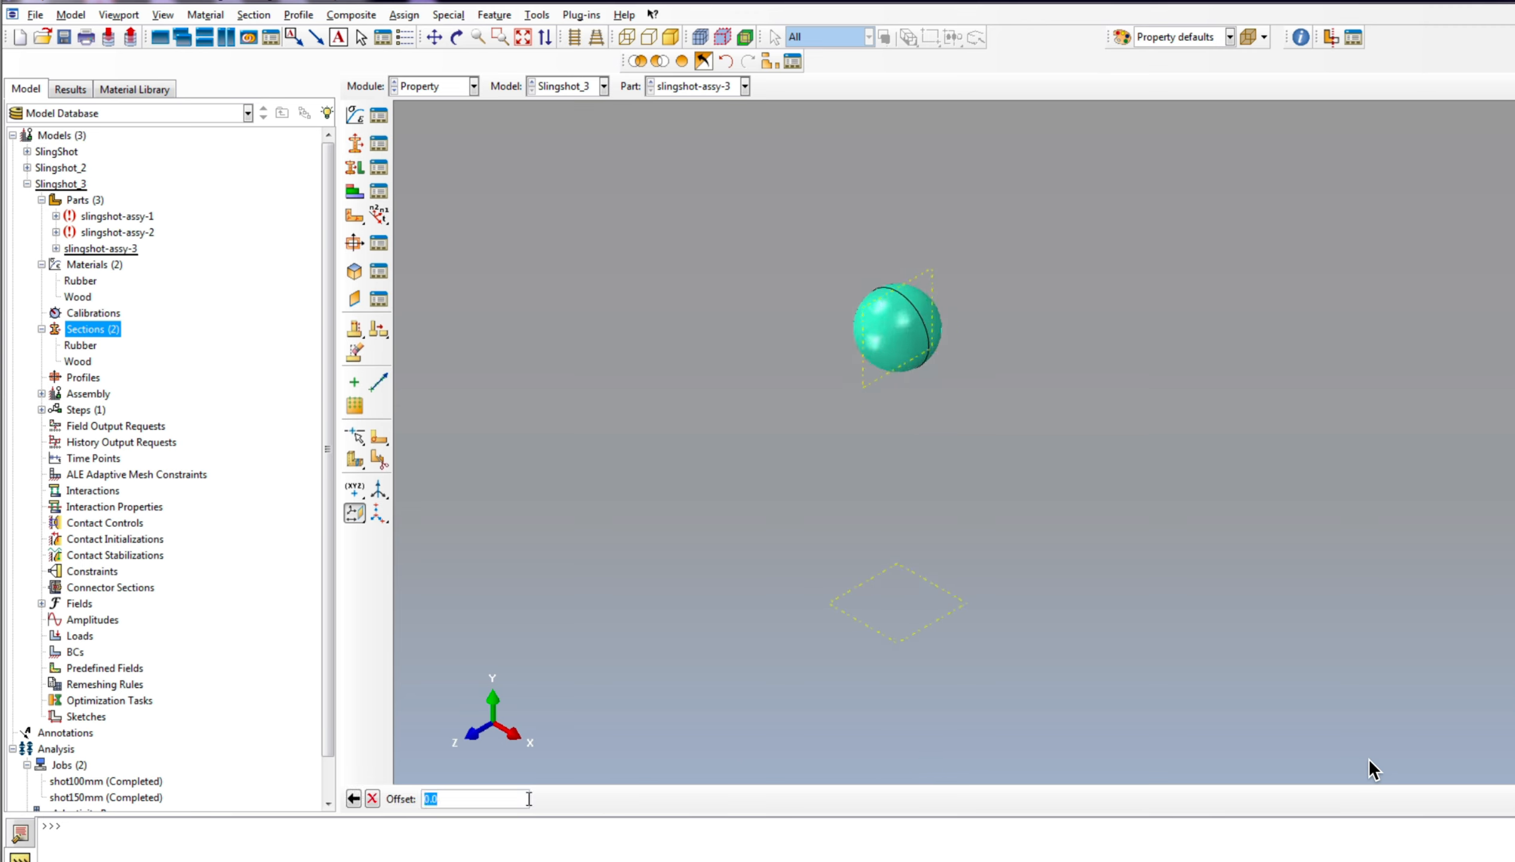
key(Return)
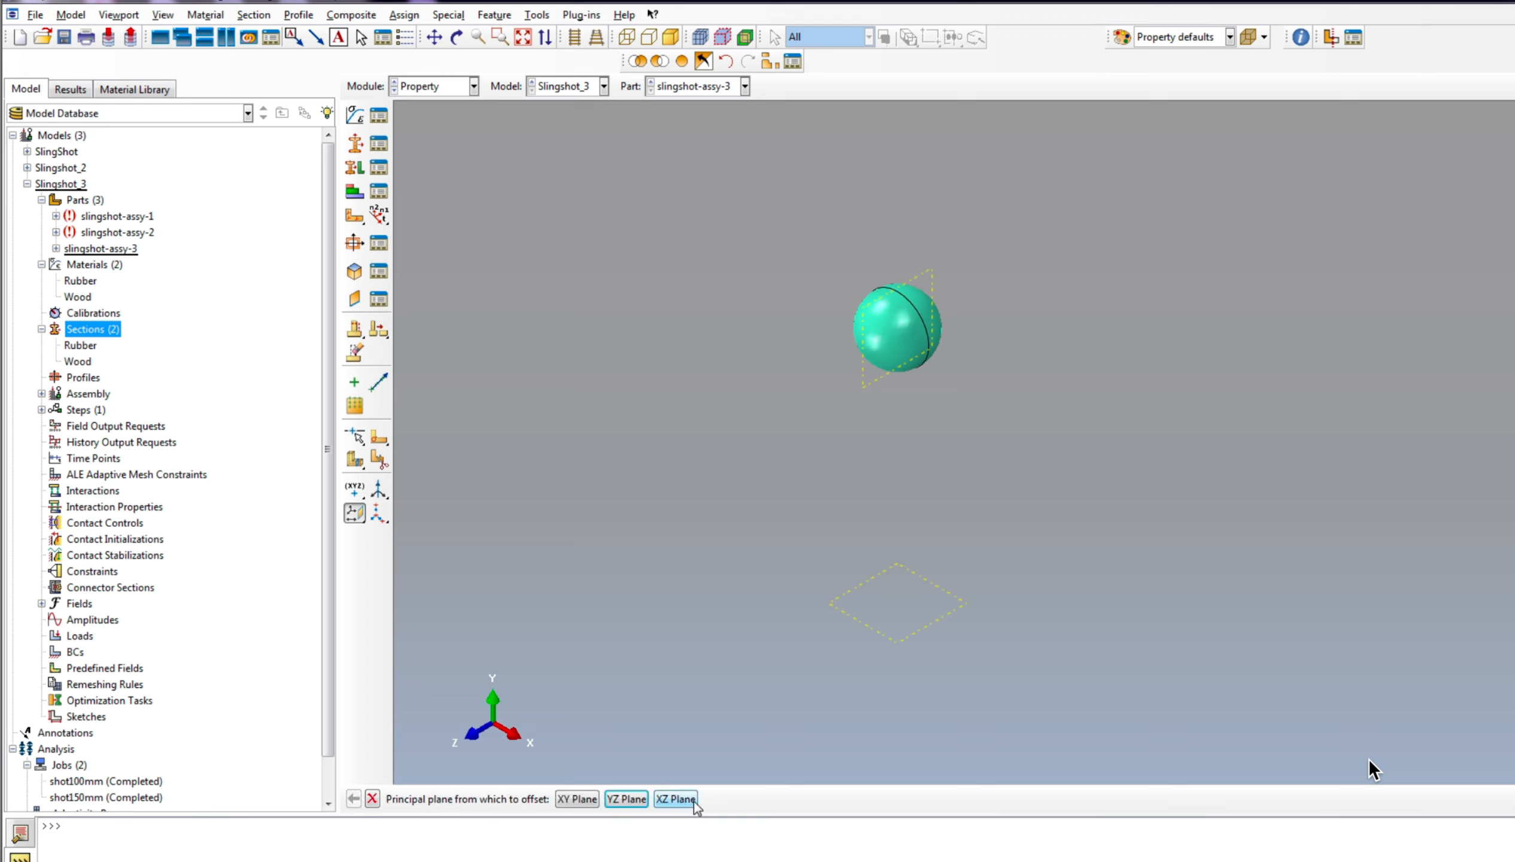
click(573, 796)
key(Return)
scroll(934, 278, up, 3)
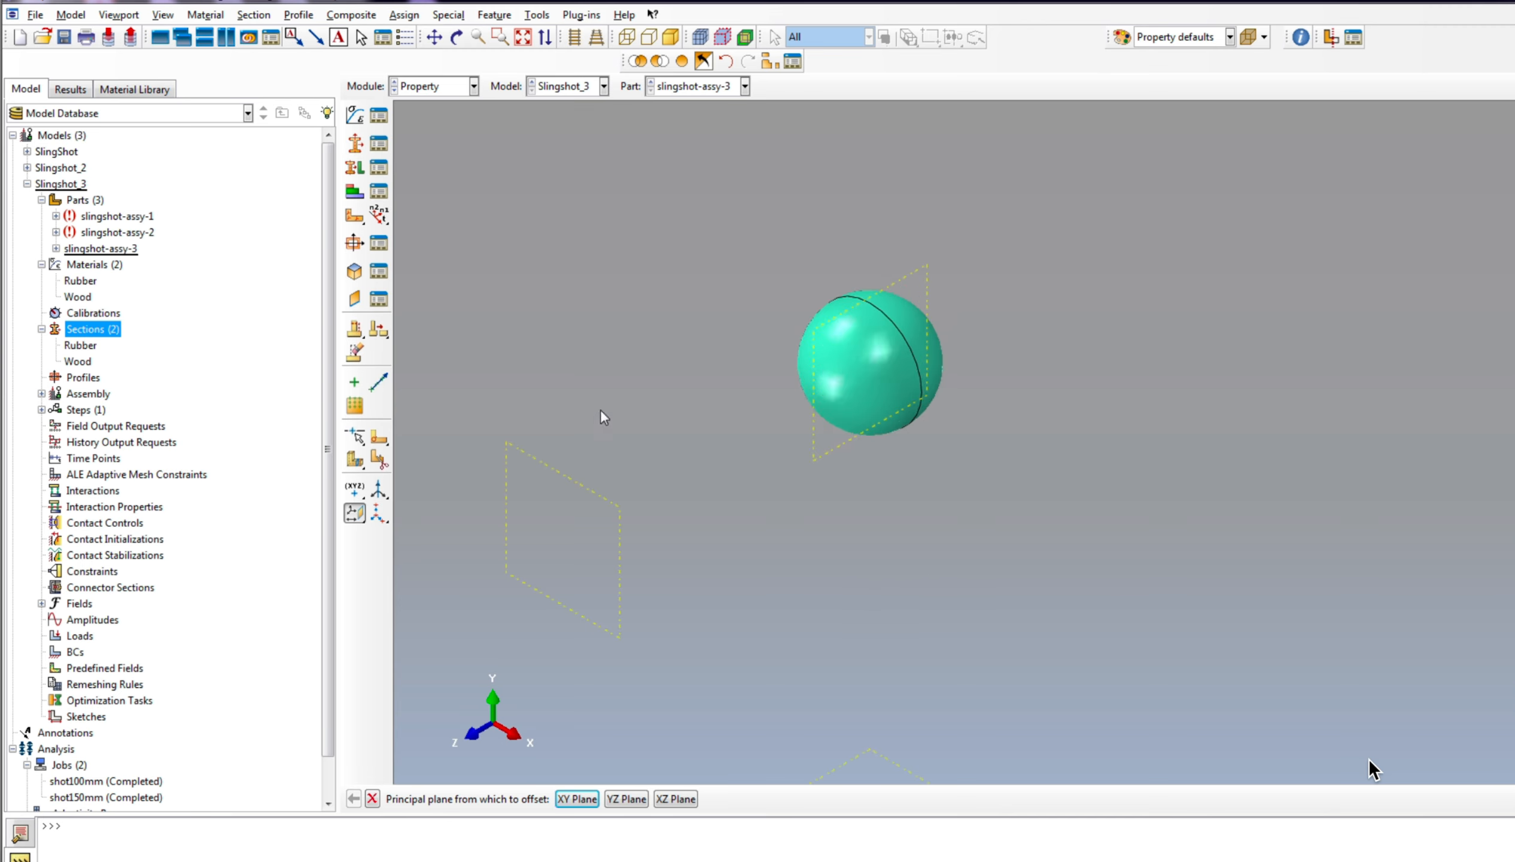
Step: Delete the XY datum plane, Datum plane-3, from the features of slingshot-assy-3
click(55, 249)
click(70, 264)
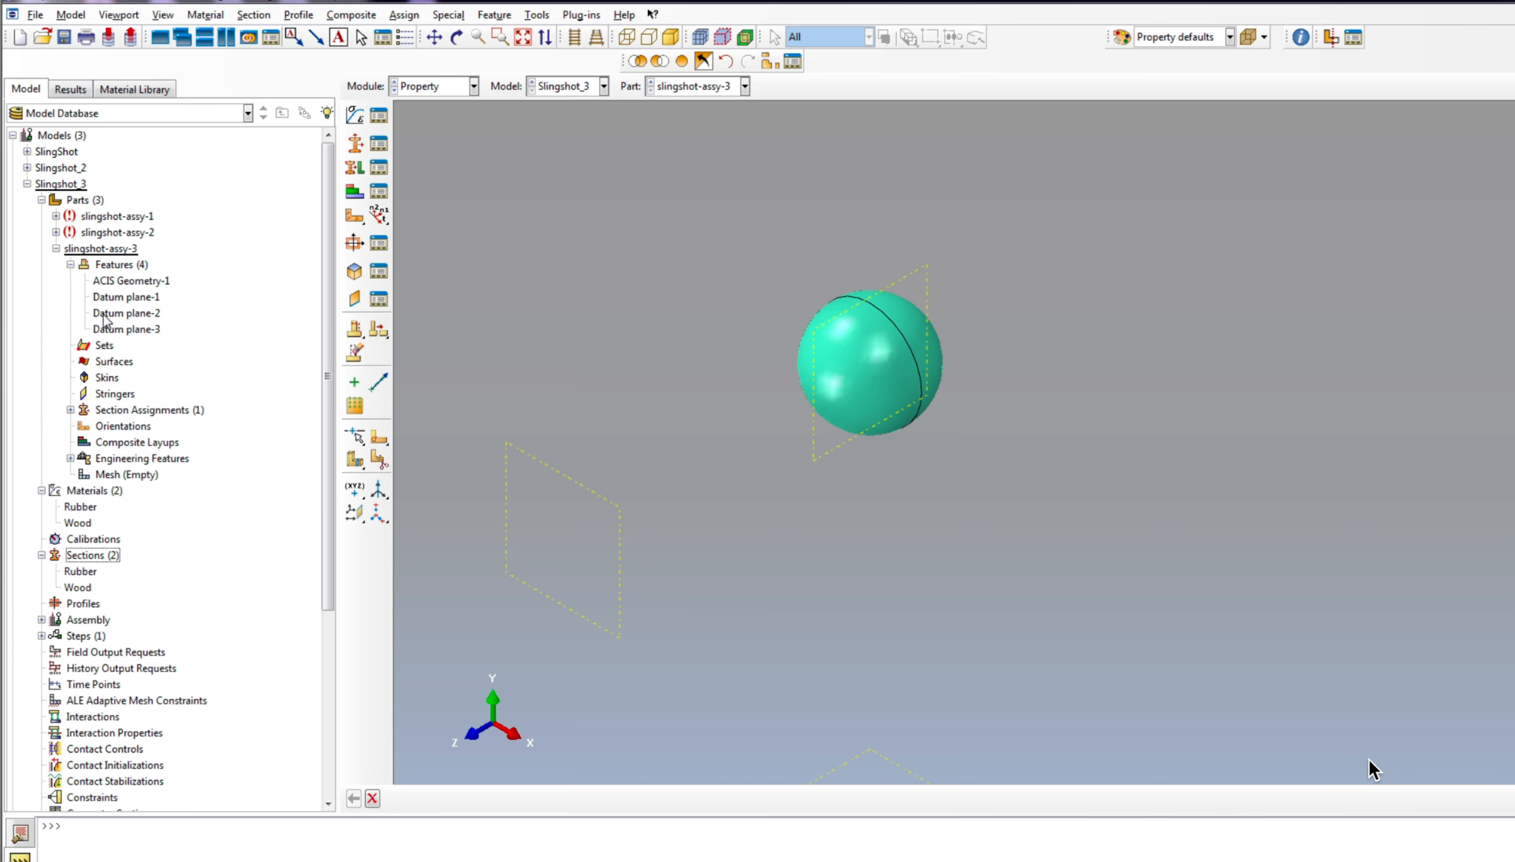
click(126, 329)
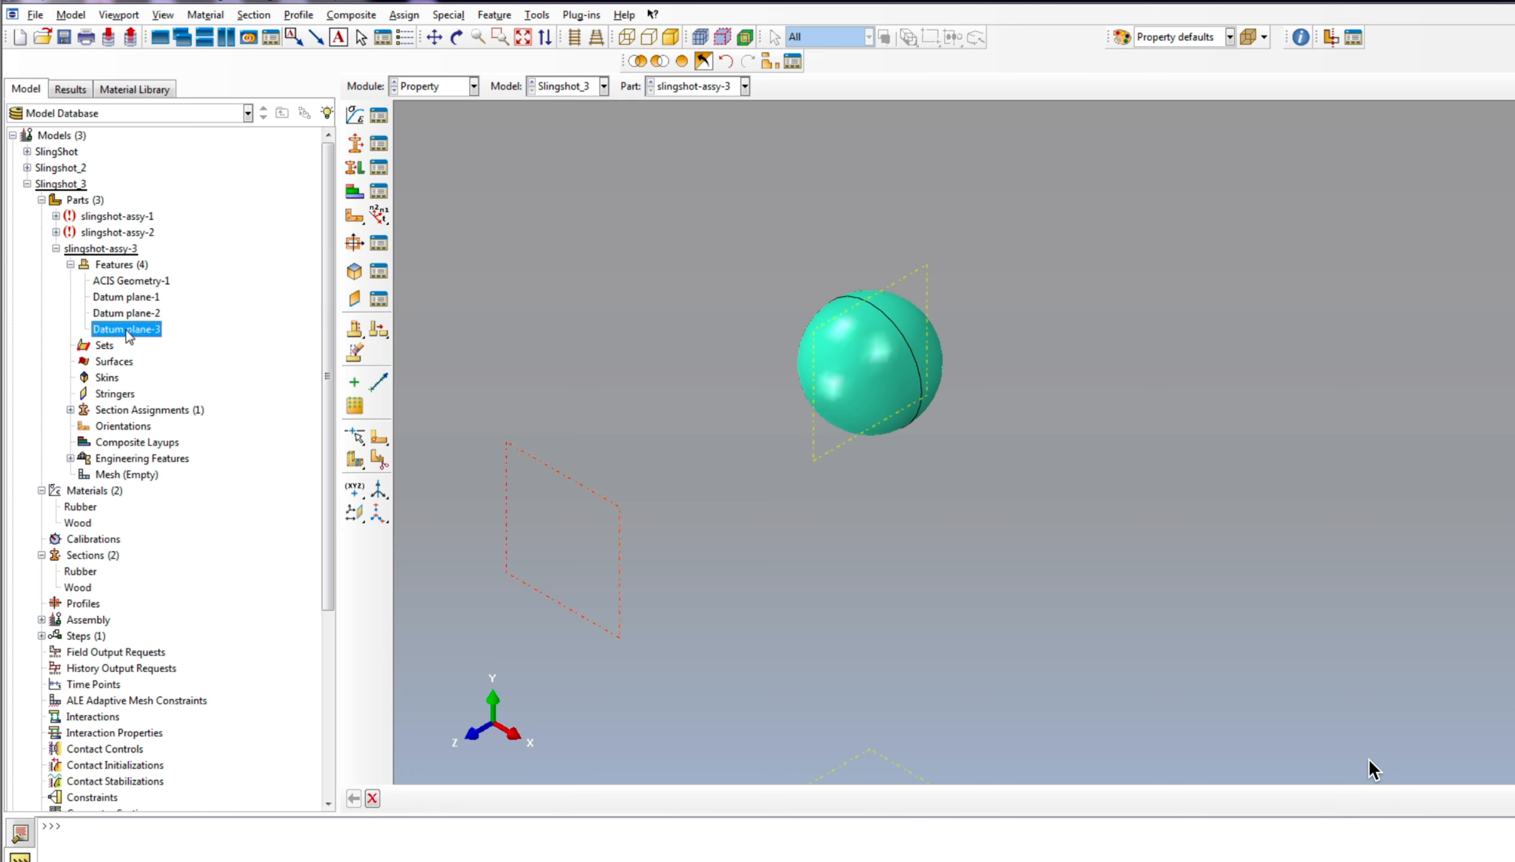
right_click(128, 334)
click(180, 412)
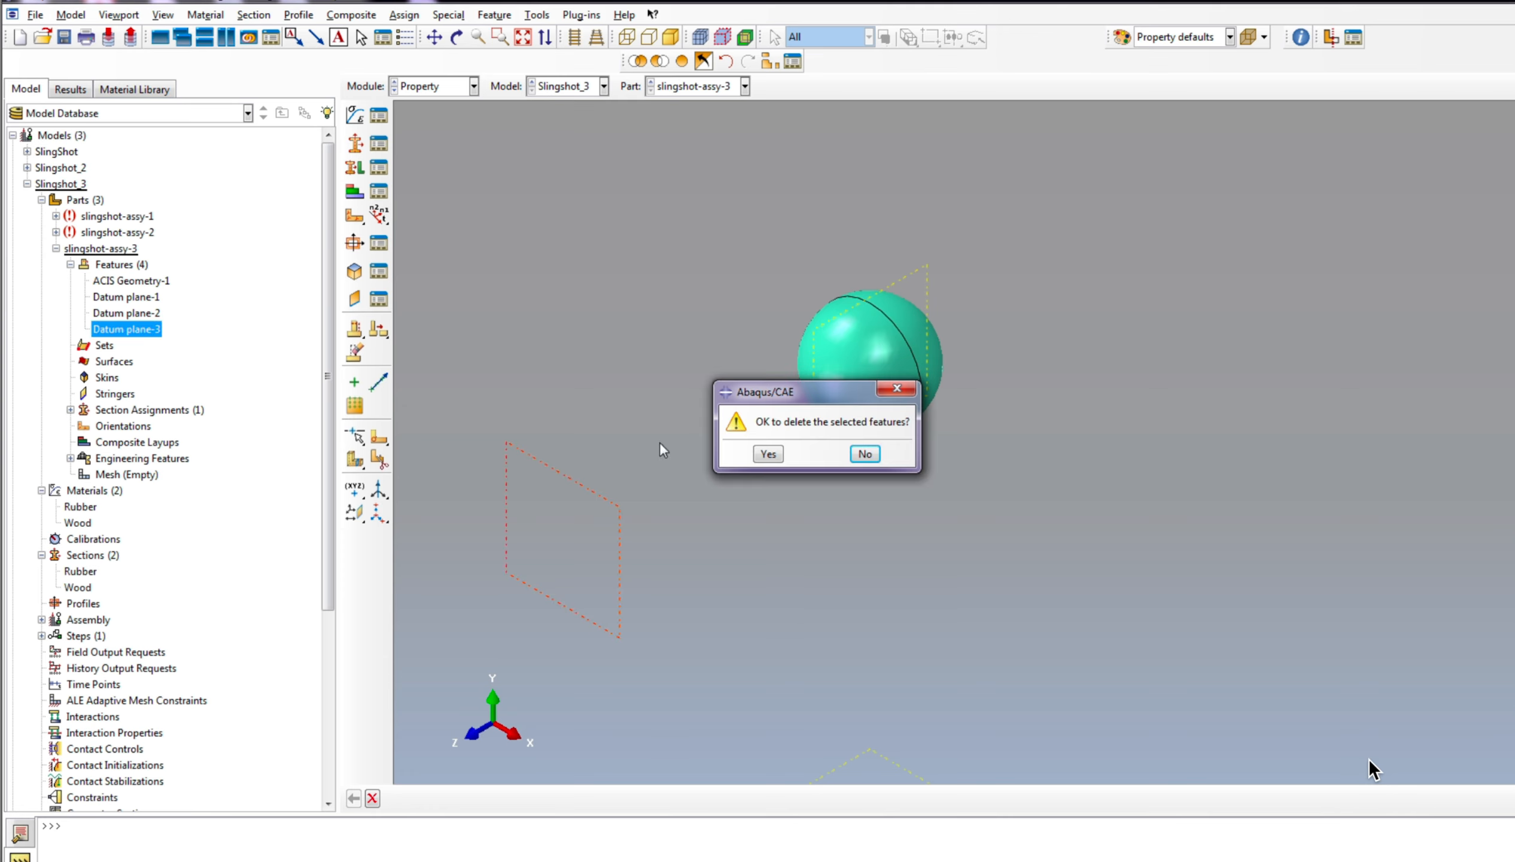
click(765, 454)
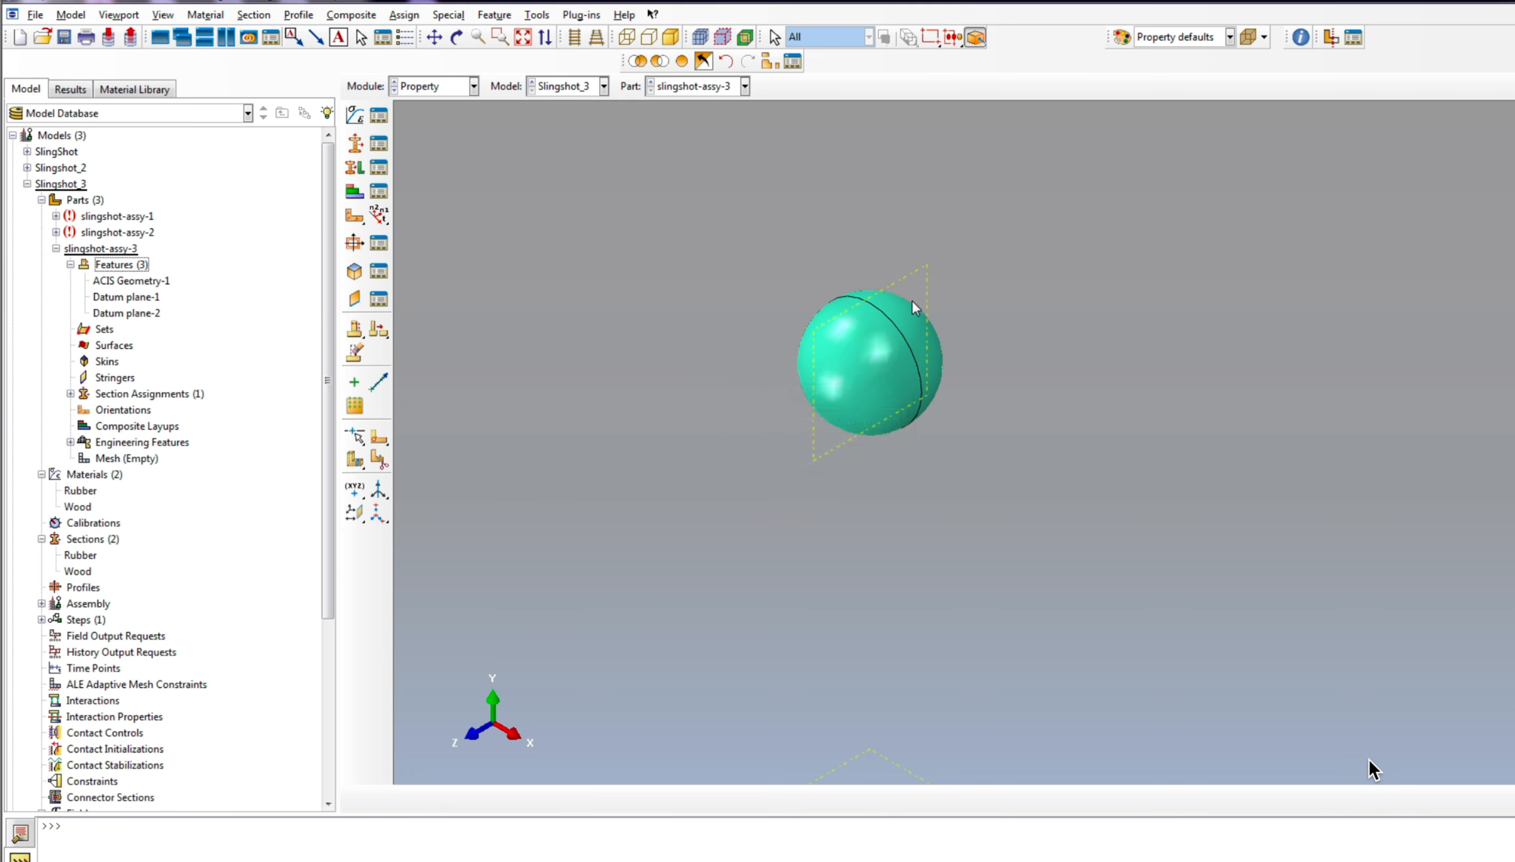
Step: Create a datum plane on the ball part through three points picked along its existing seam circle
click(359, 514)
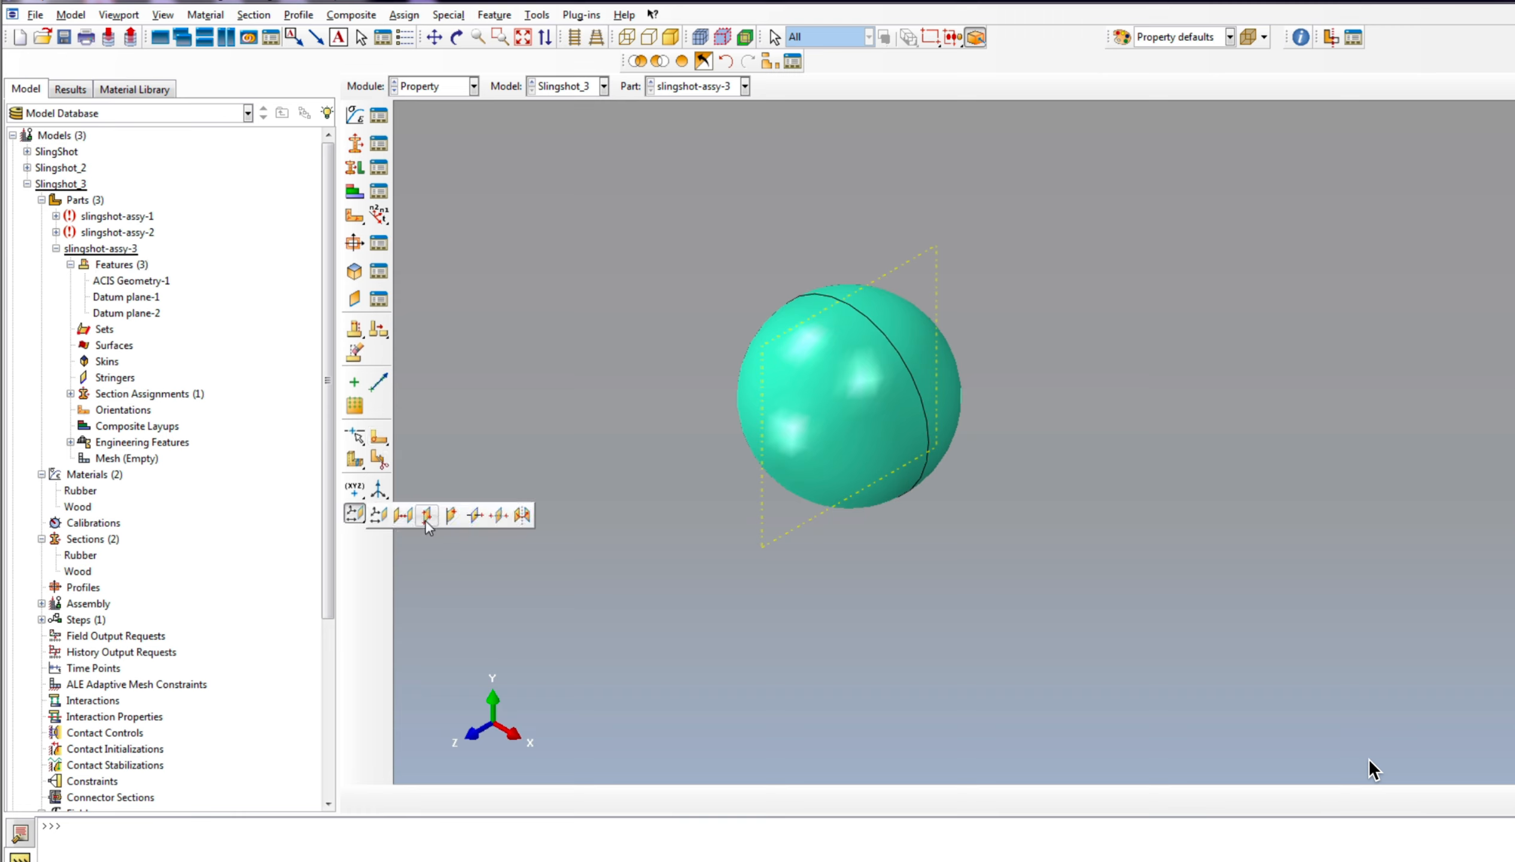
click(425, 521)
scroll(904, 418, up, 2)
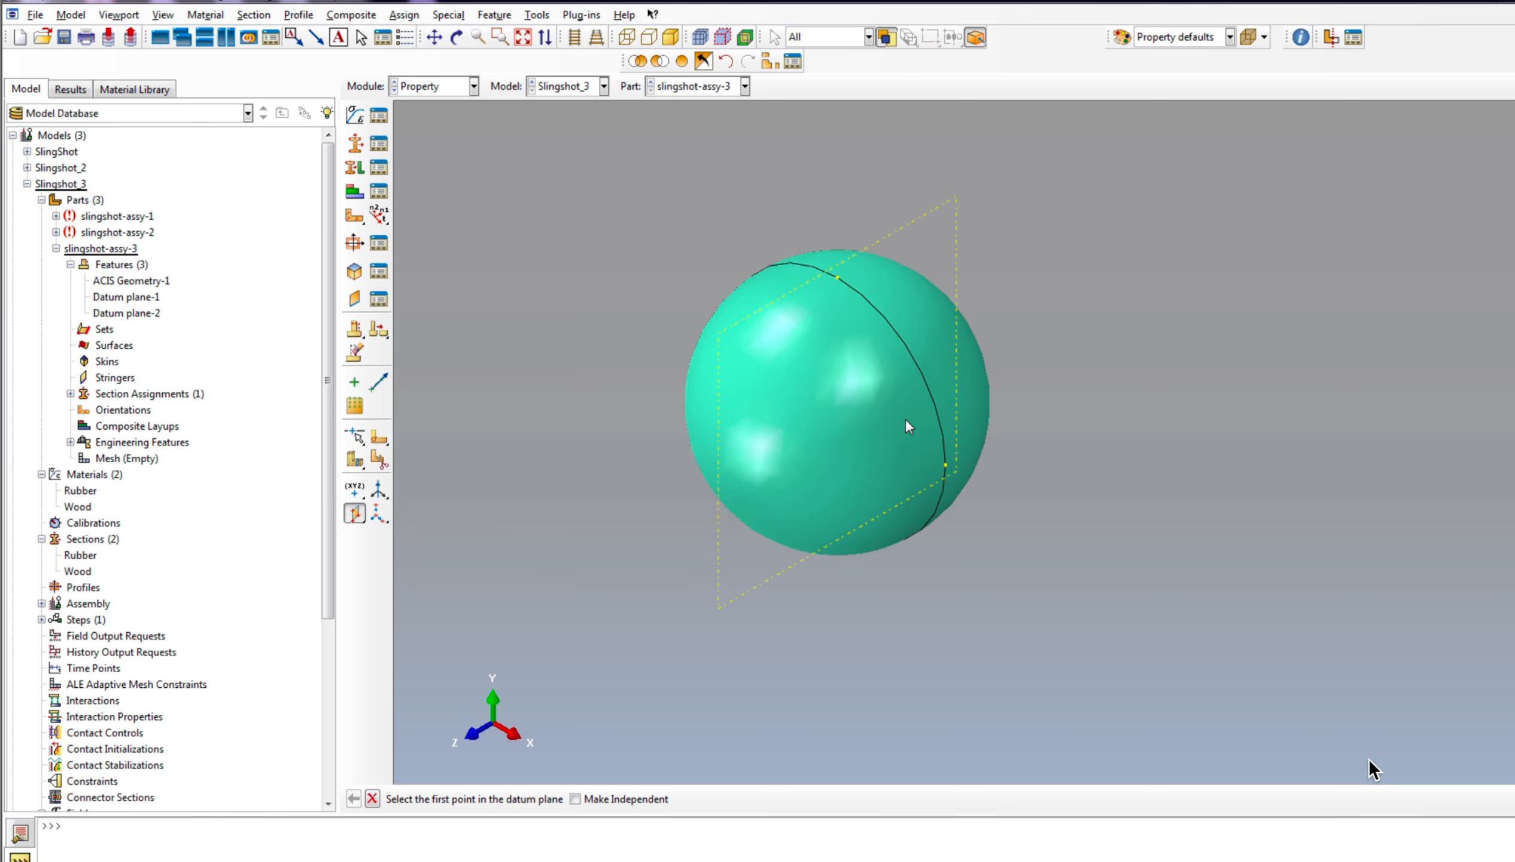
click(944, 465)
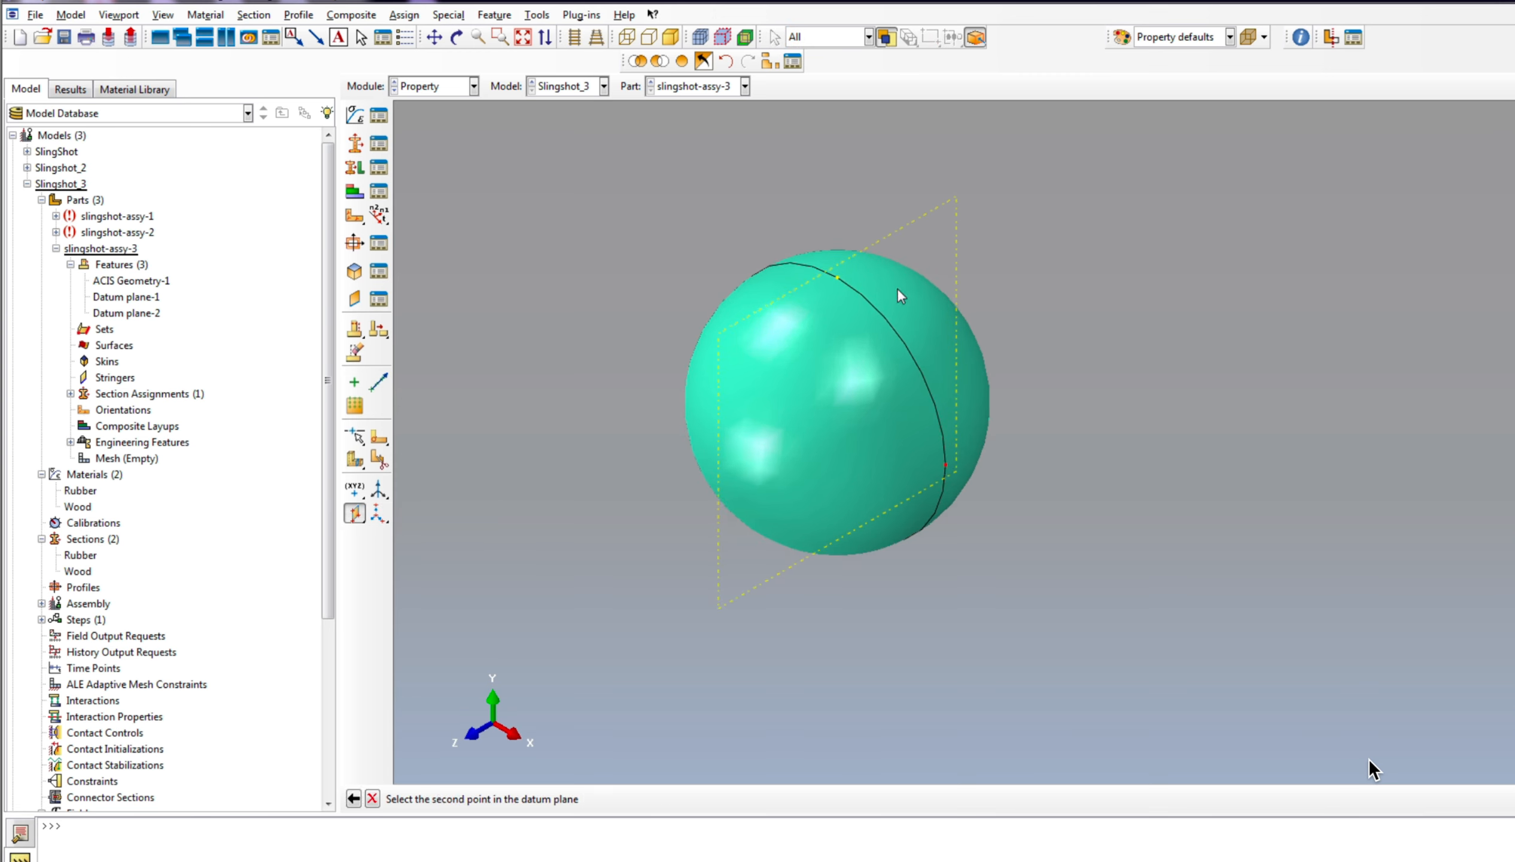
click(838, 279)
click(457, 37)
drag(868, 521, 684, 668)
click(373, 800)
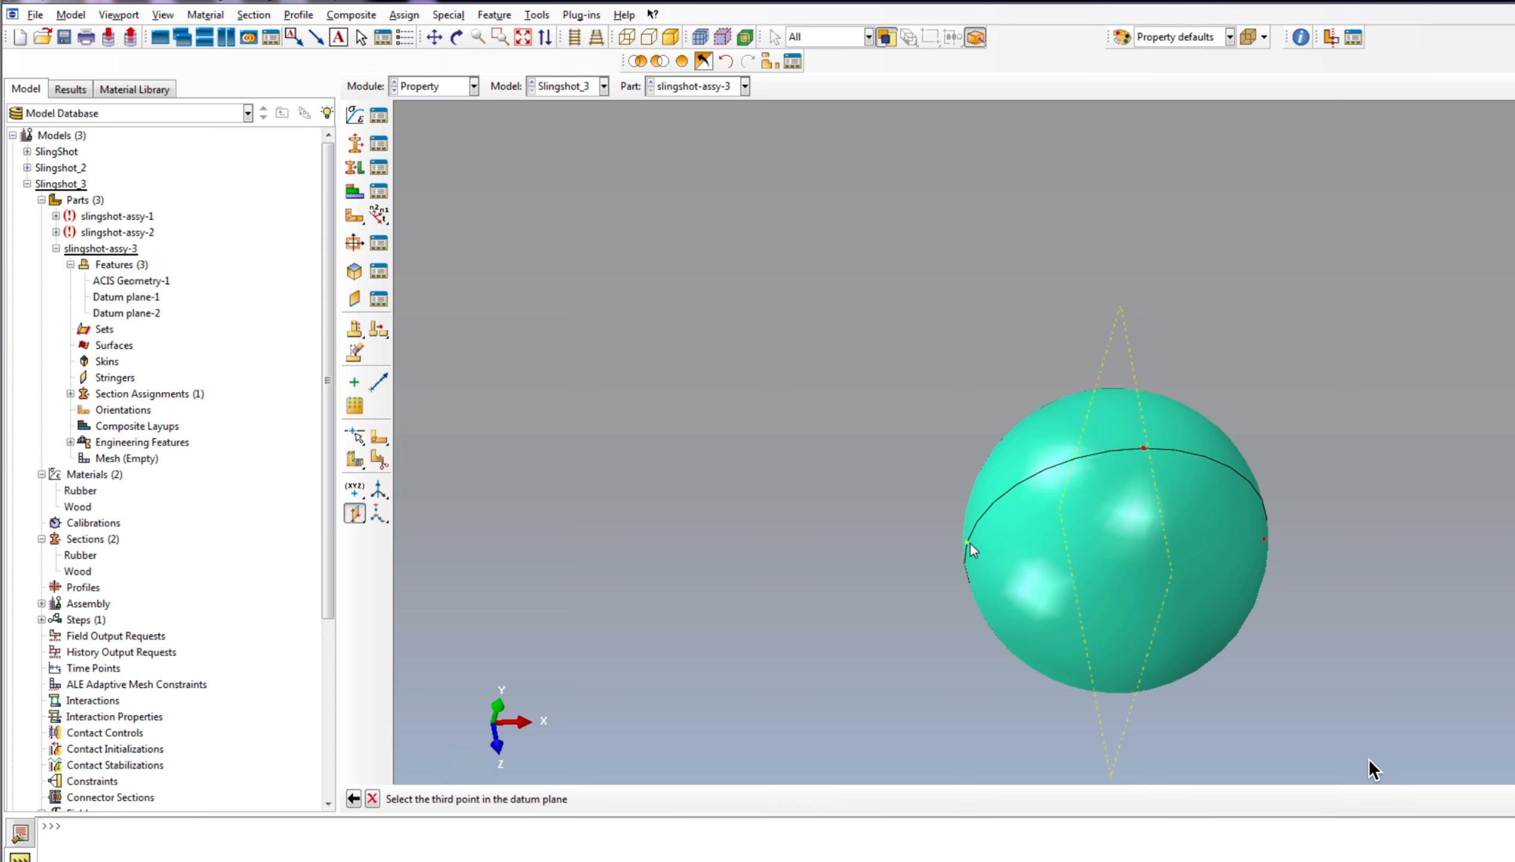
click(967, 544)
Step: Create a datum plane offset 200 towards the ball from the XZ datum plane, using the default offset direction
scroll(603, 334, down, 5)
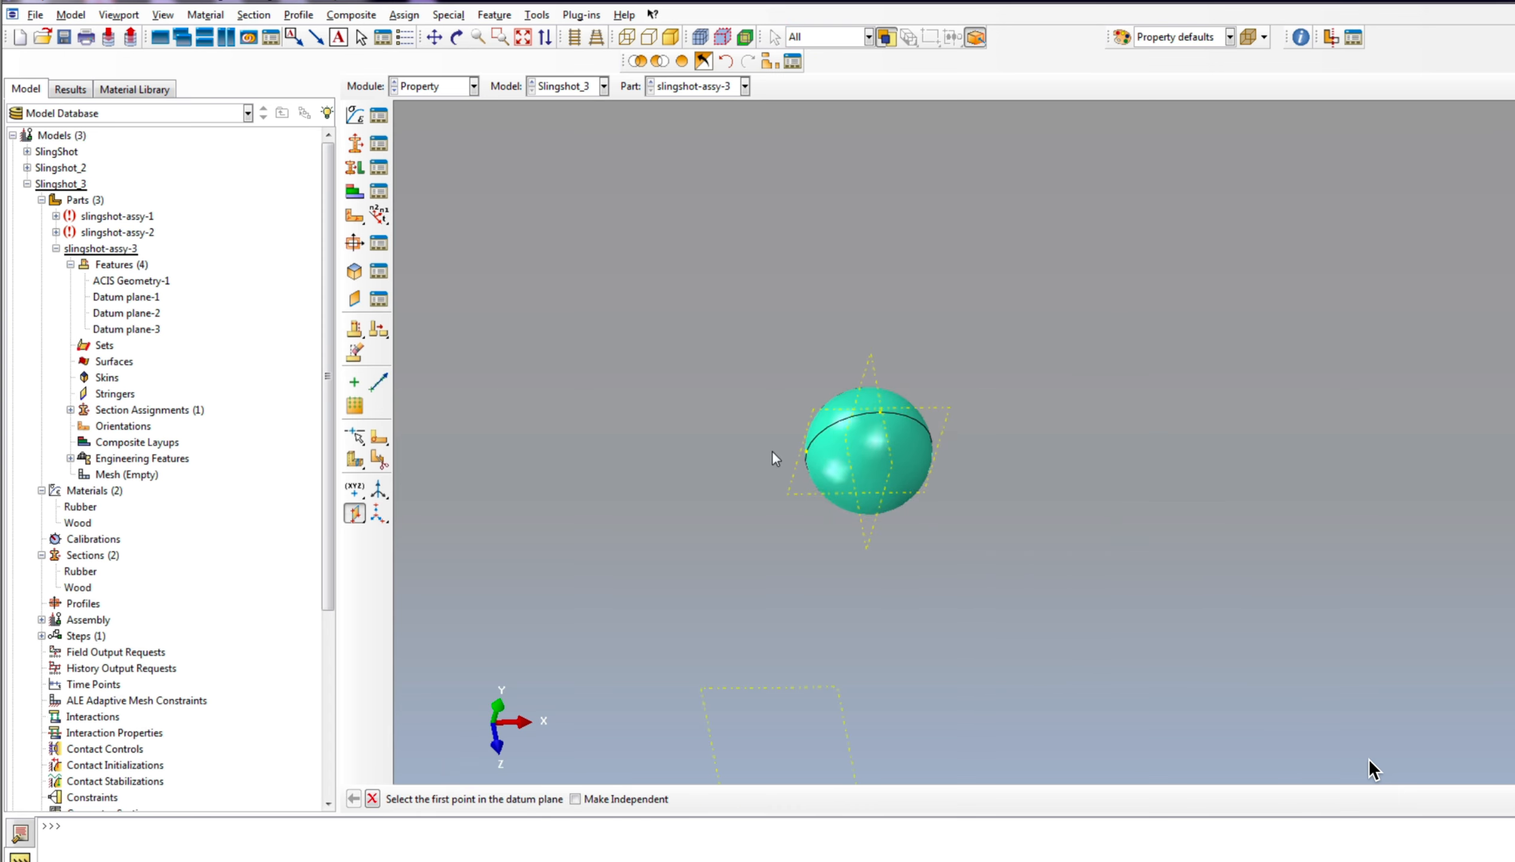
scroll(904, 562, up, 3)
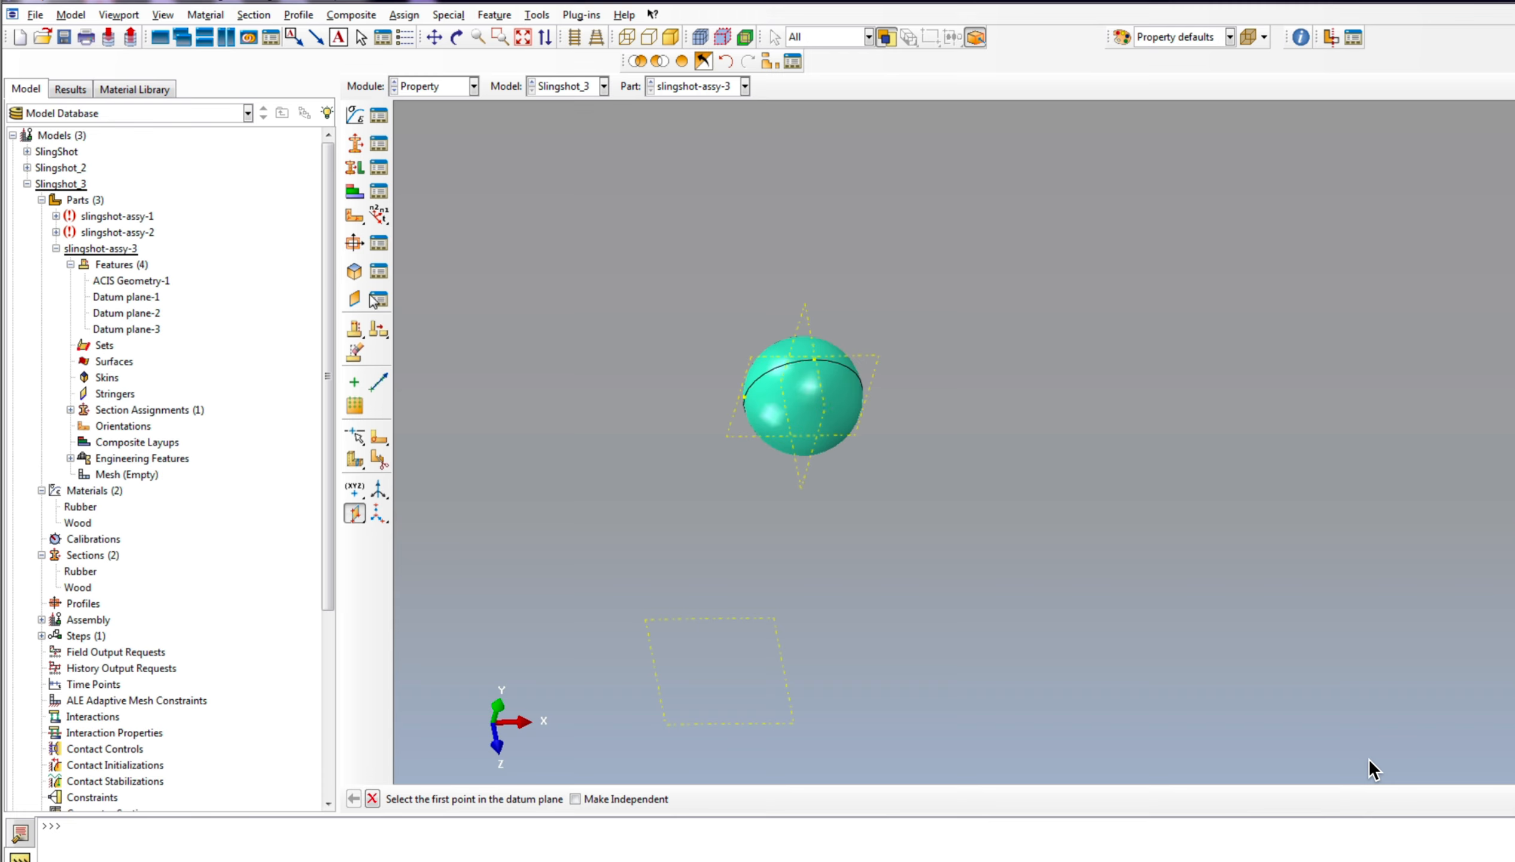
click(361, 522)
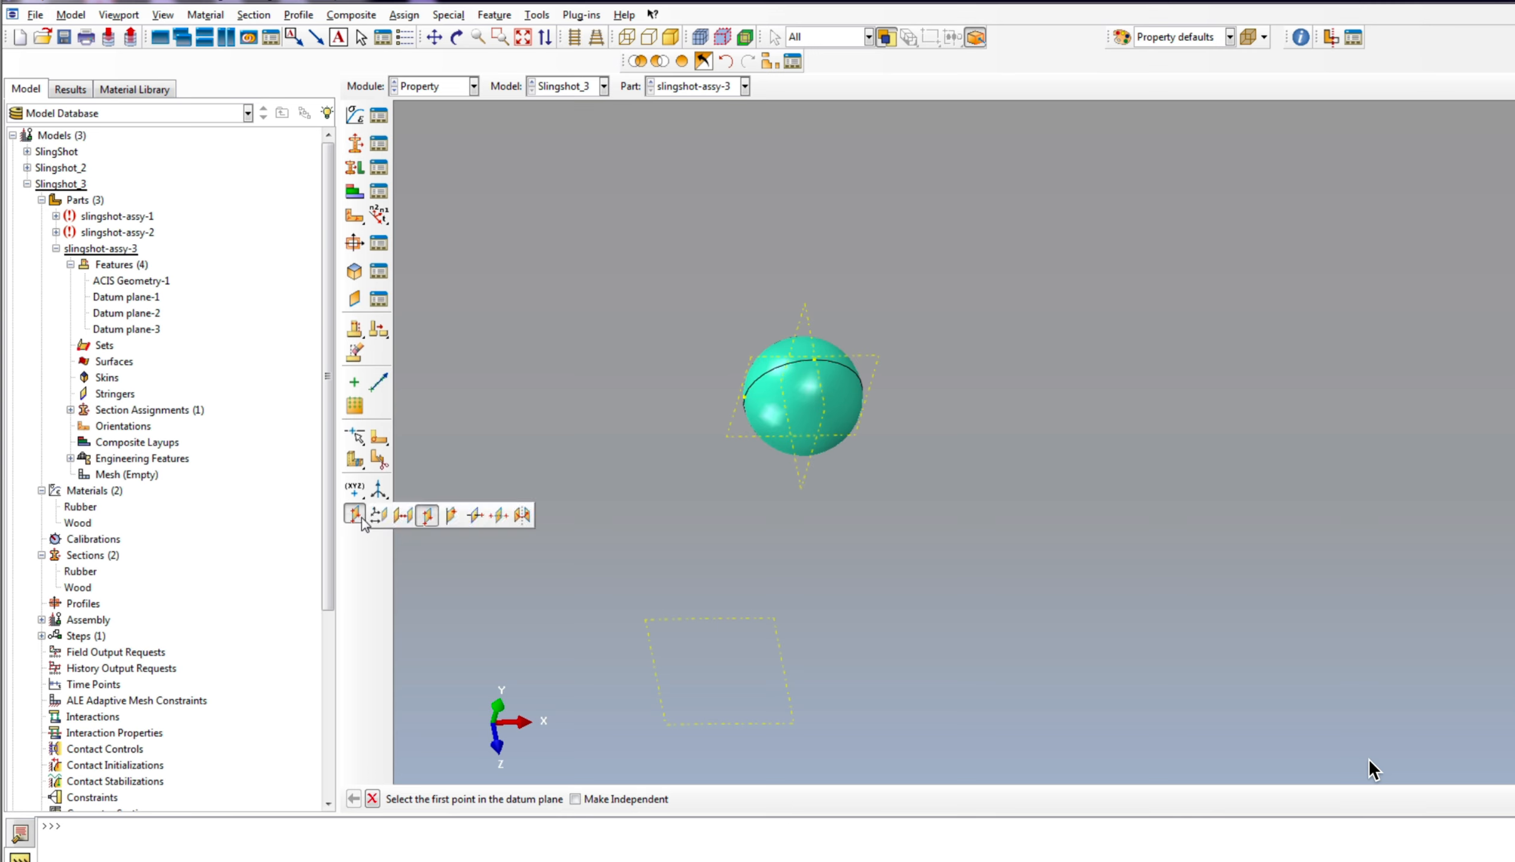
click(405, 520)
click(664, 709)
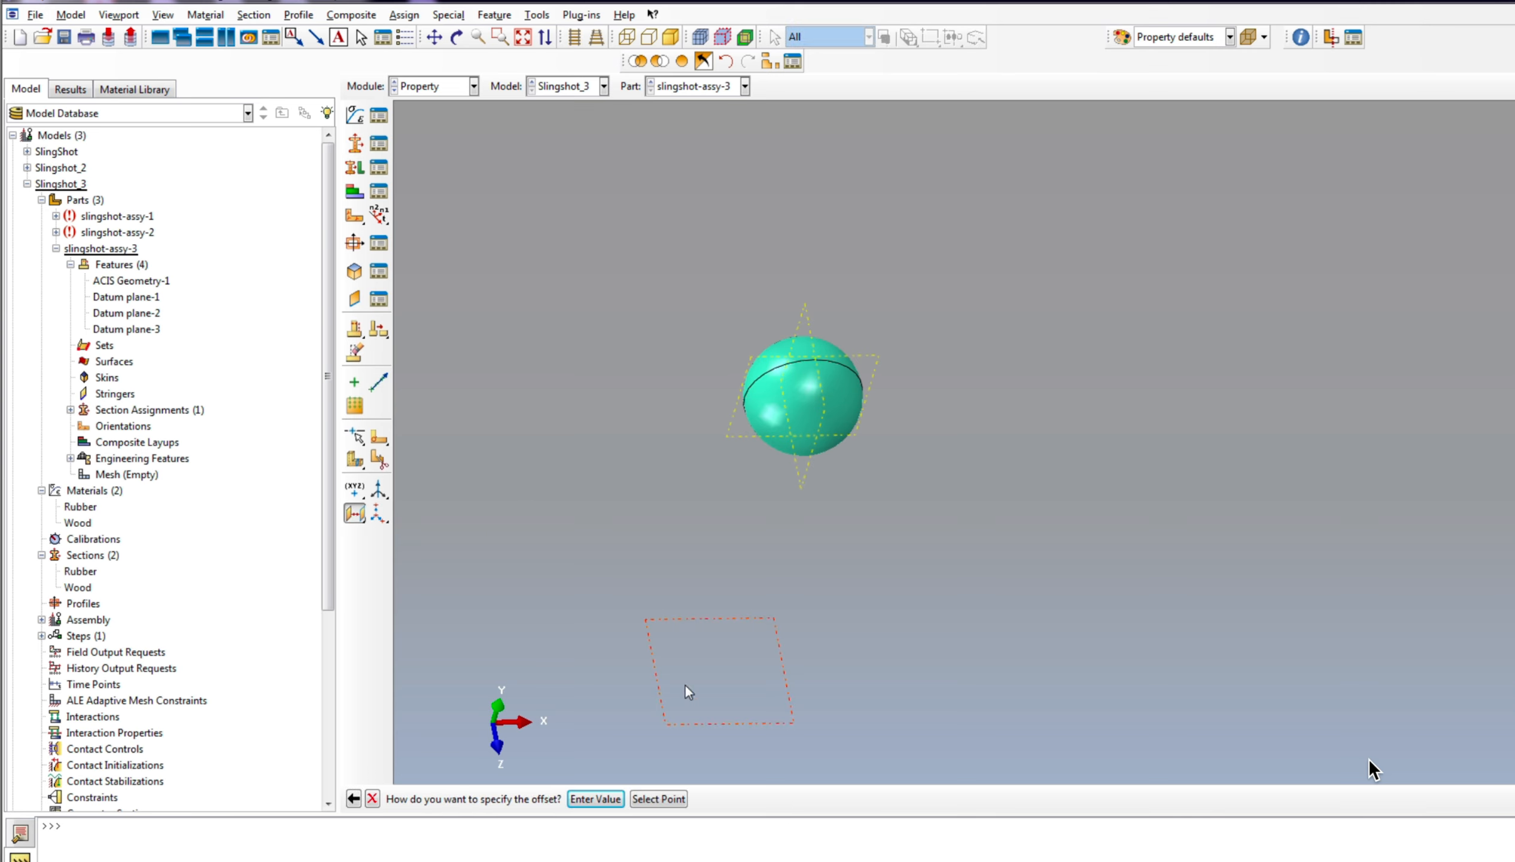
click(595, 799)
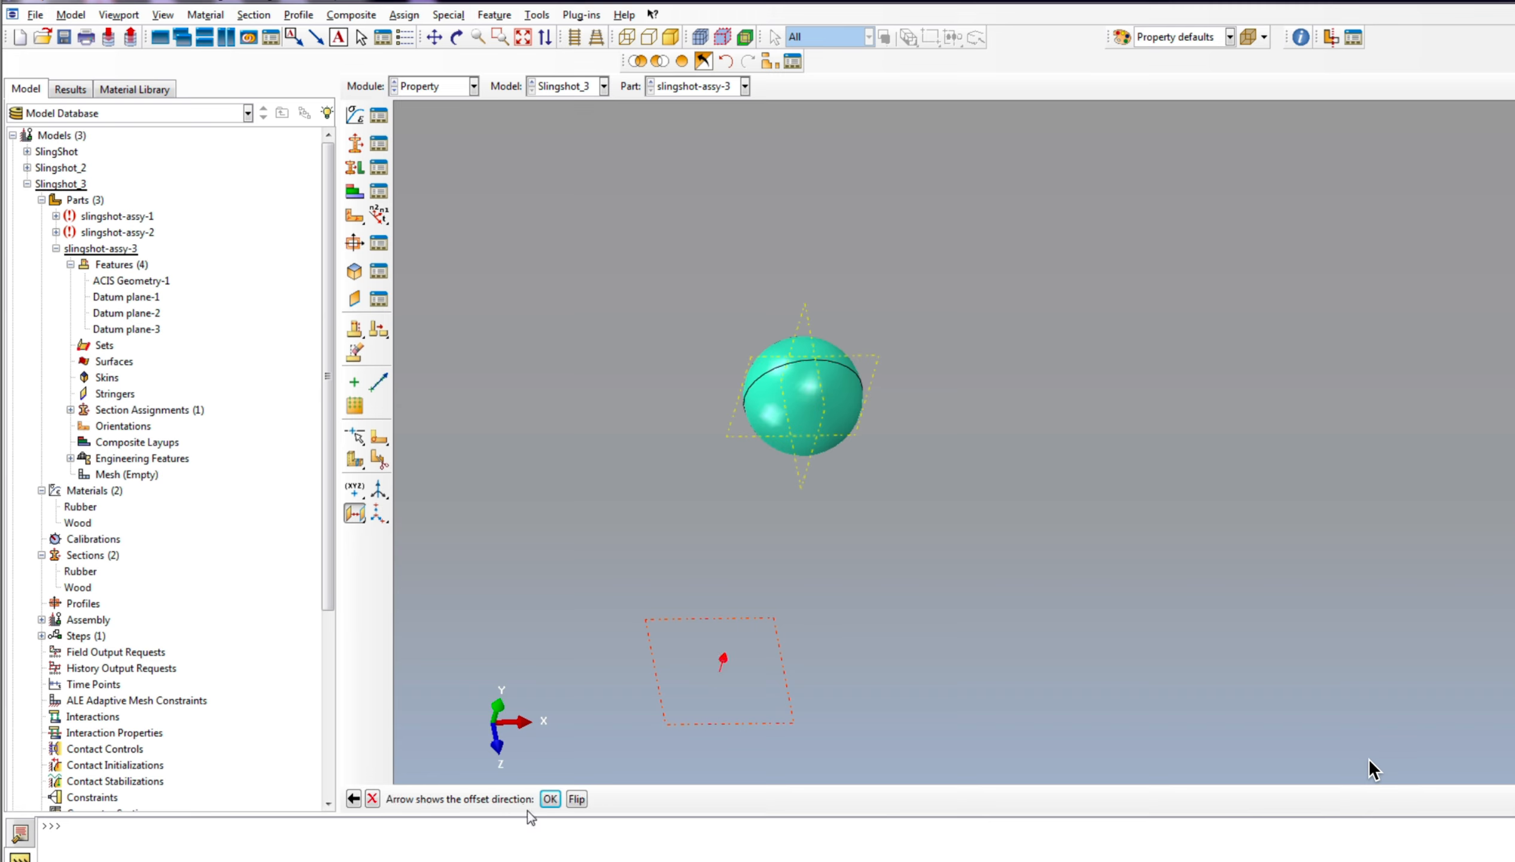
click(547, 799)
text(2)
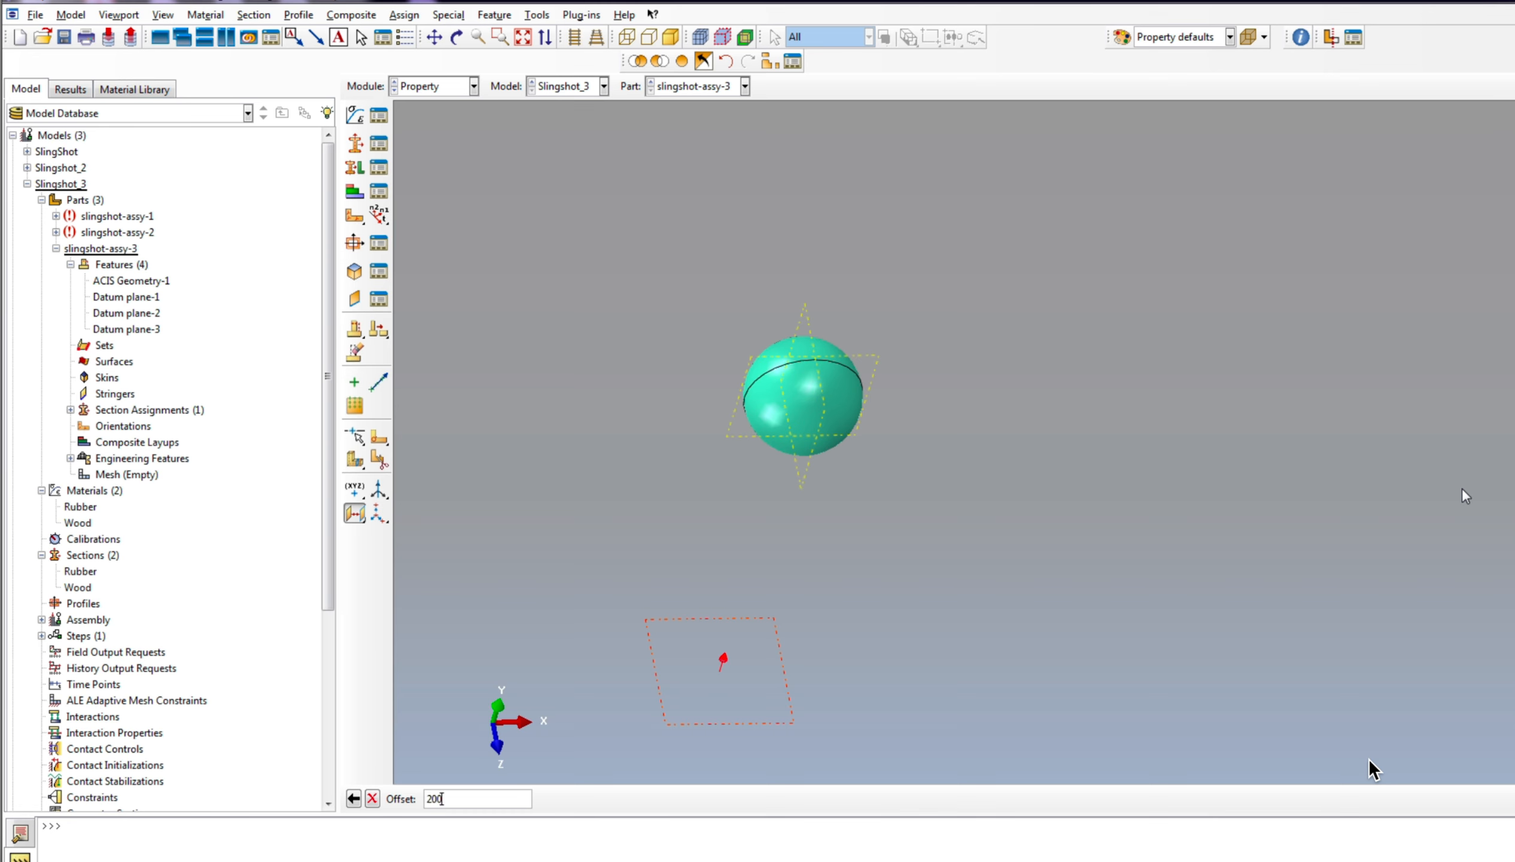
text(00)
key(Return)
Step: Edit Datum plane-4 of the ball part and set its offset to 190
click(457, 37)
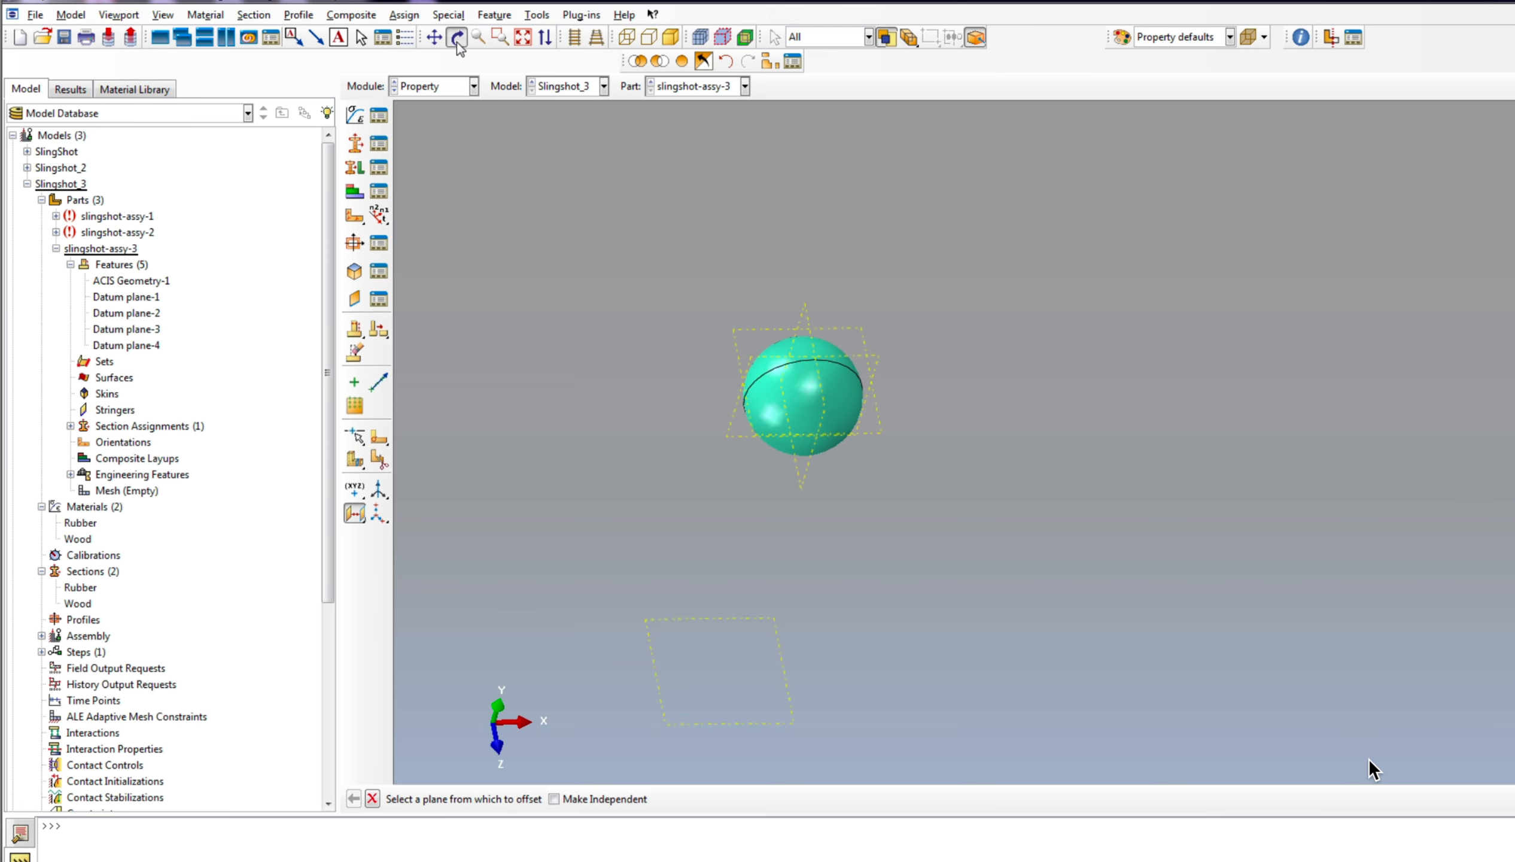
drag(781, 336, 1025, 521)
click(147, 345)
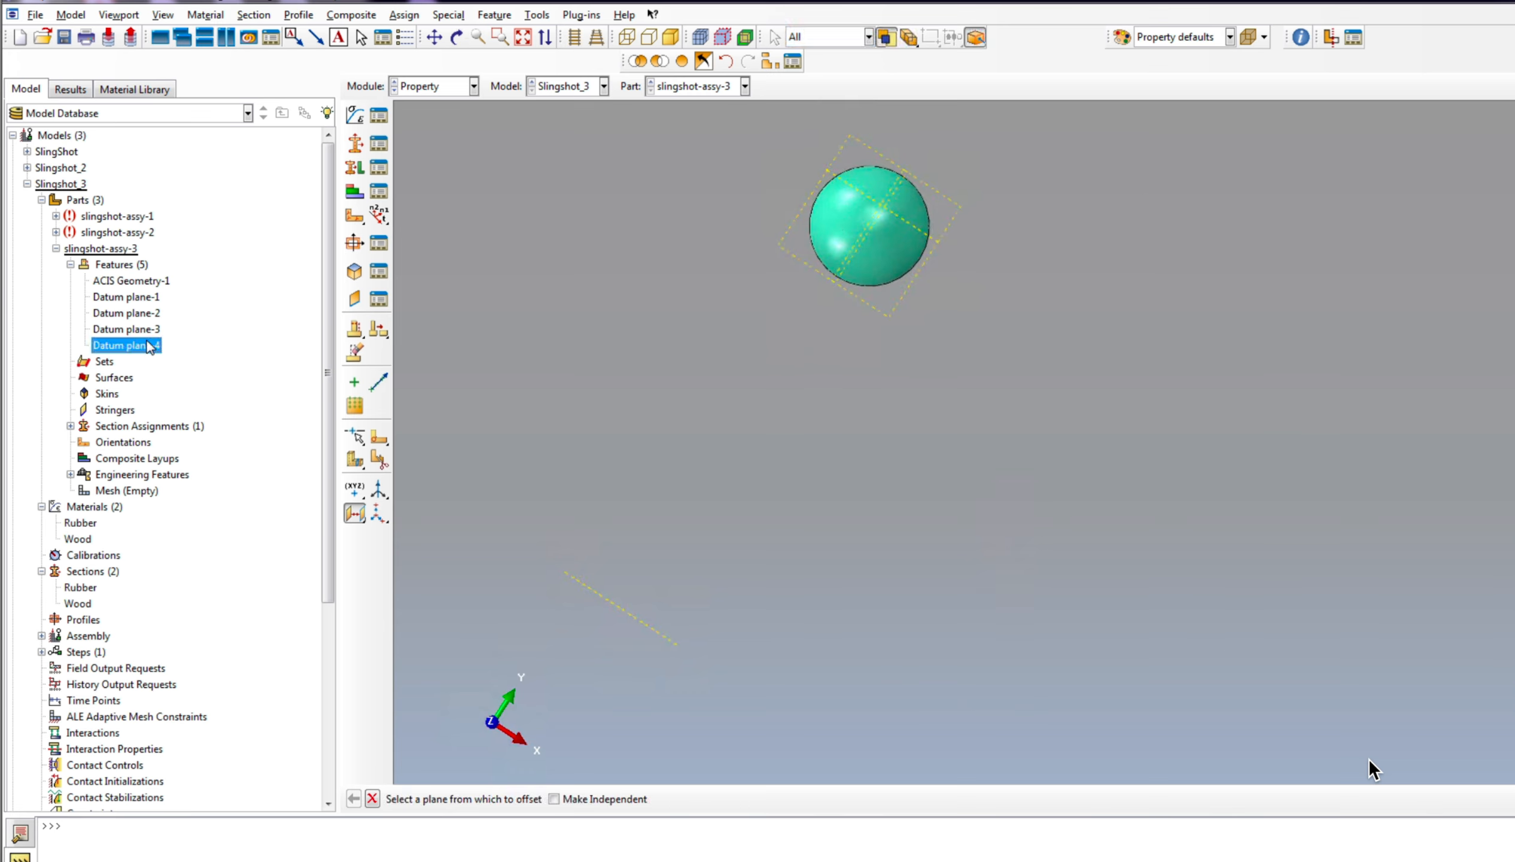
right_click(137, 346)
click(180, 375)
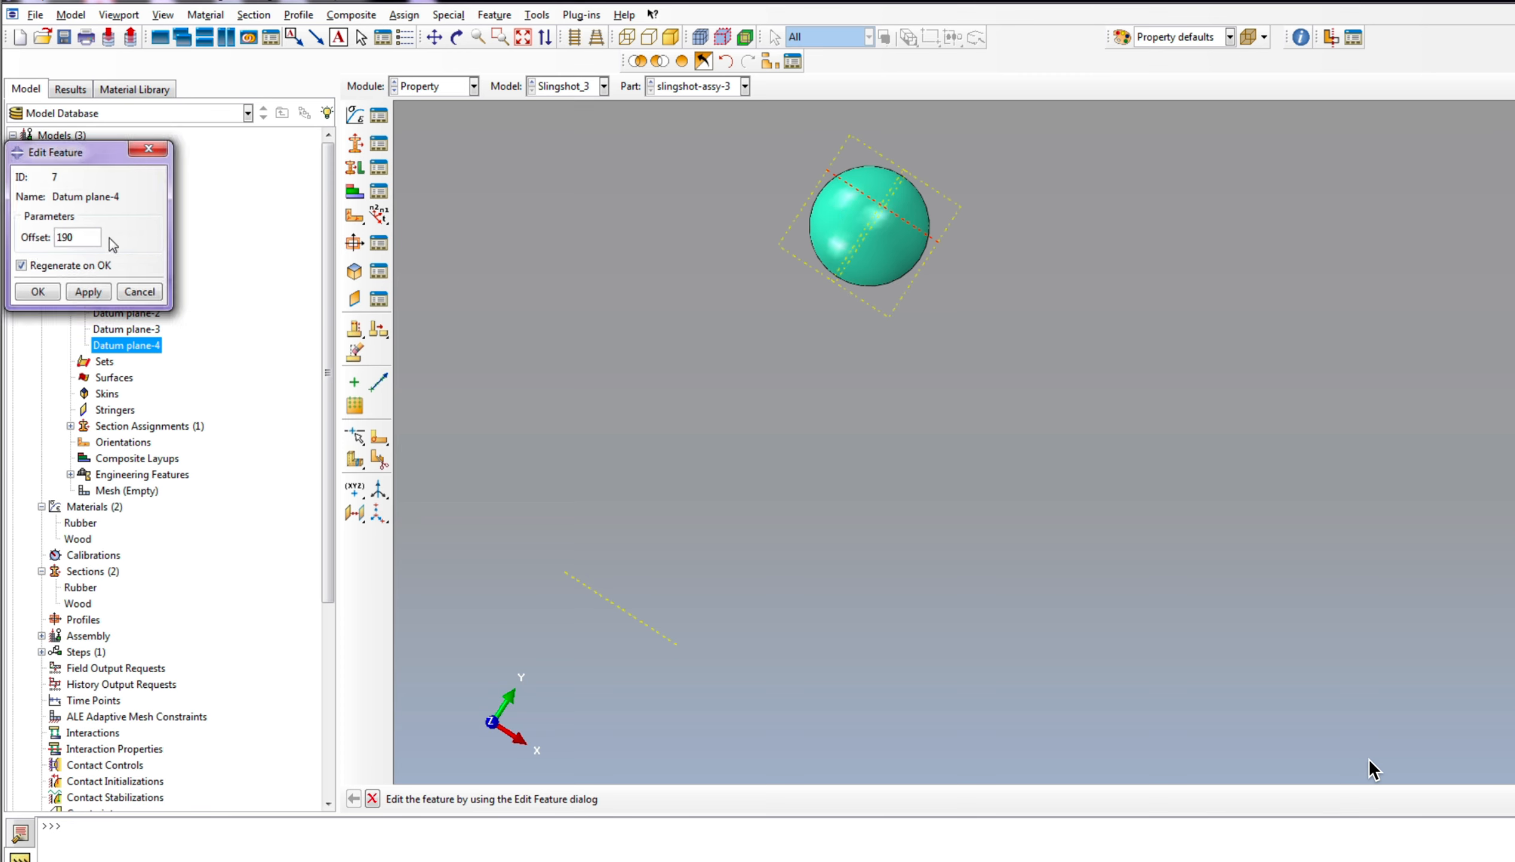
text(190)
click(37, 291)
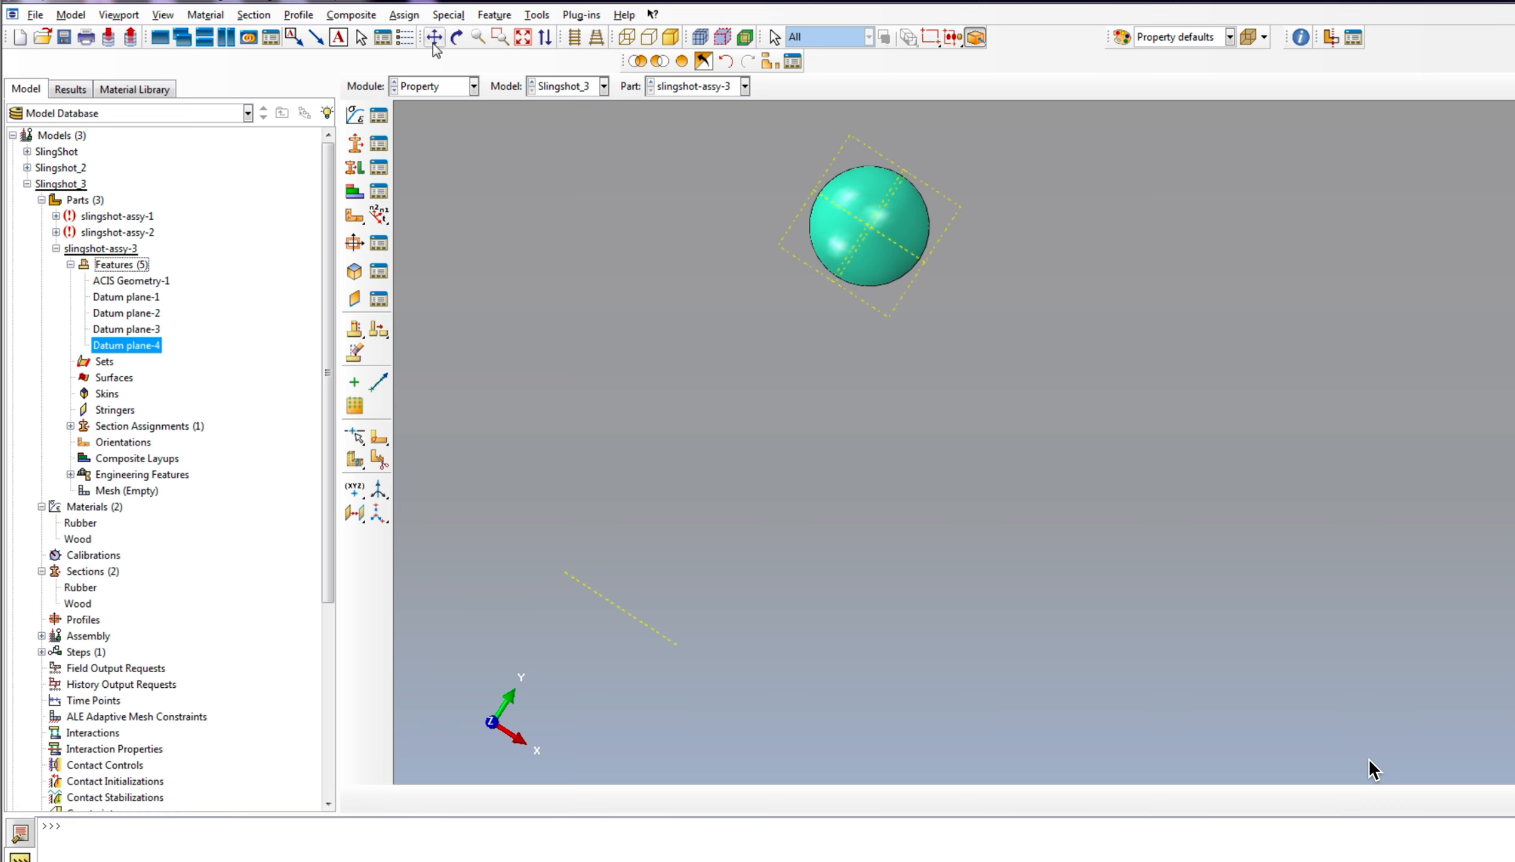
Step: Partition the ball's cell with the YZ datum plane using the Use datum plane method
click(457, 37)
drag(1104, 336, 877, 391)
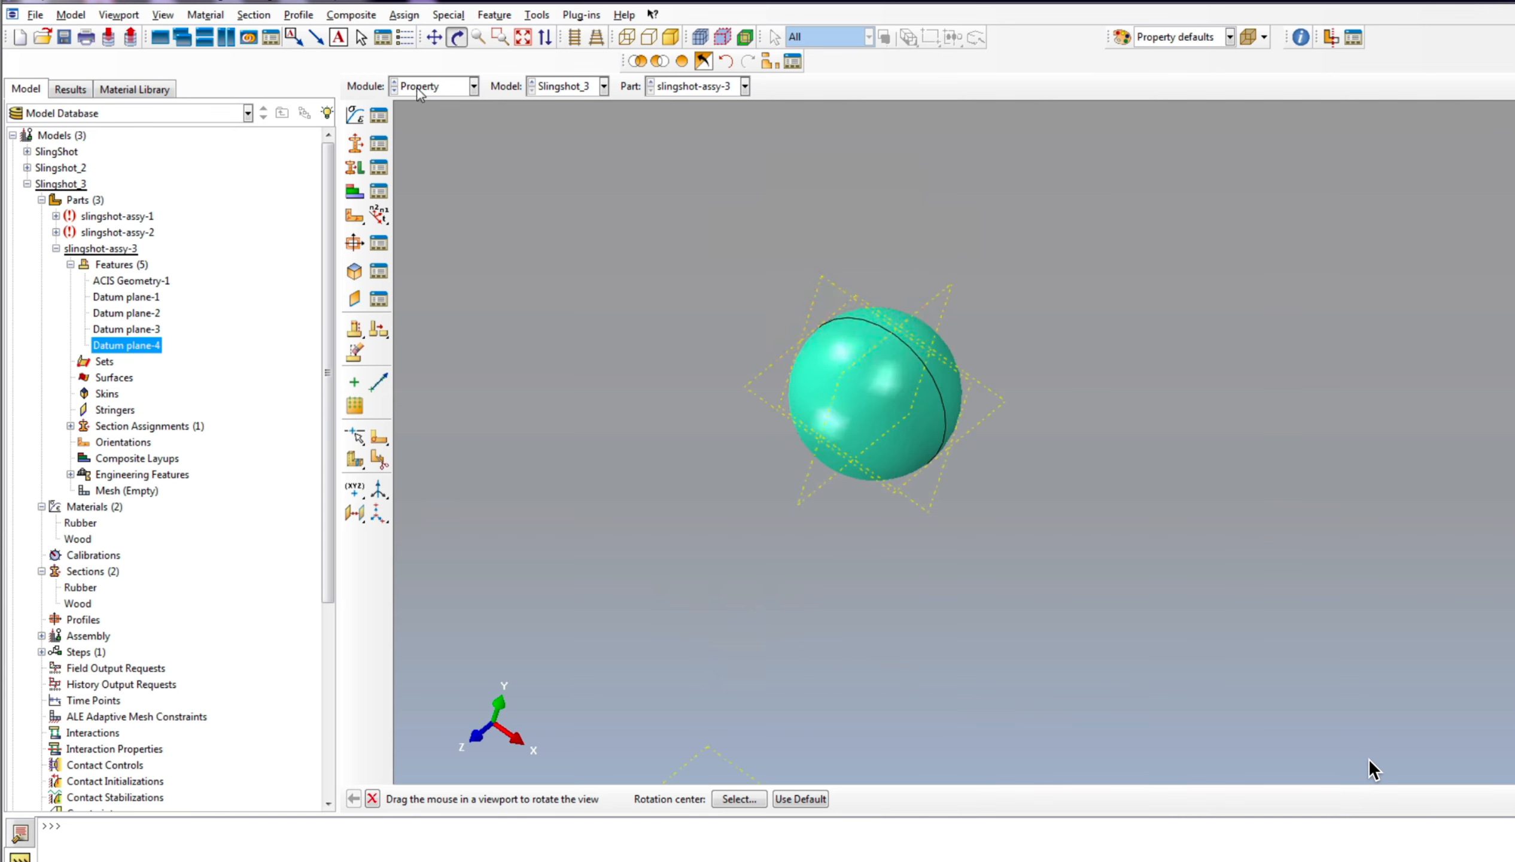
click(379, 459)
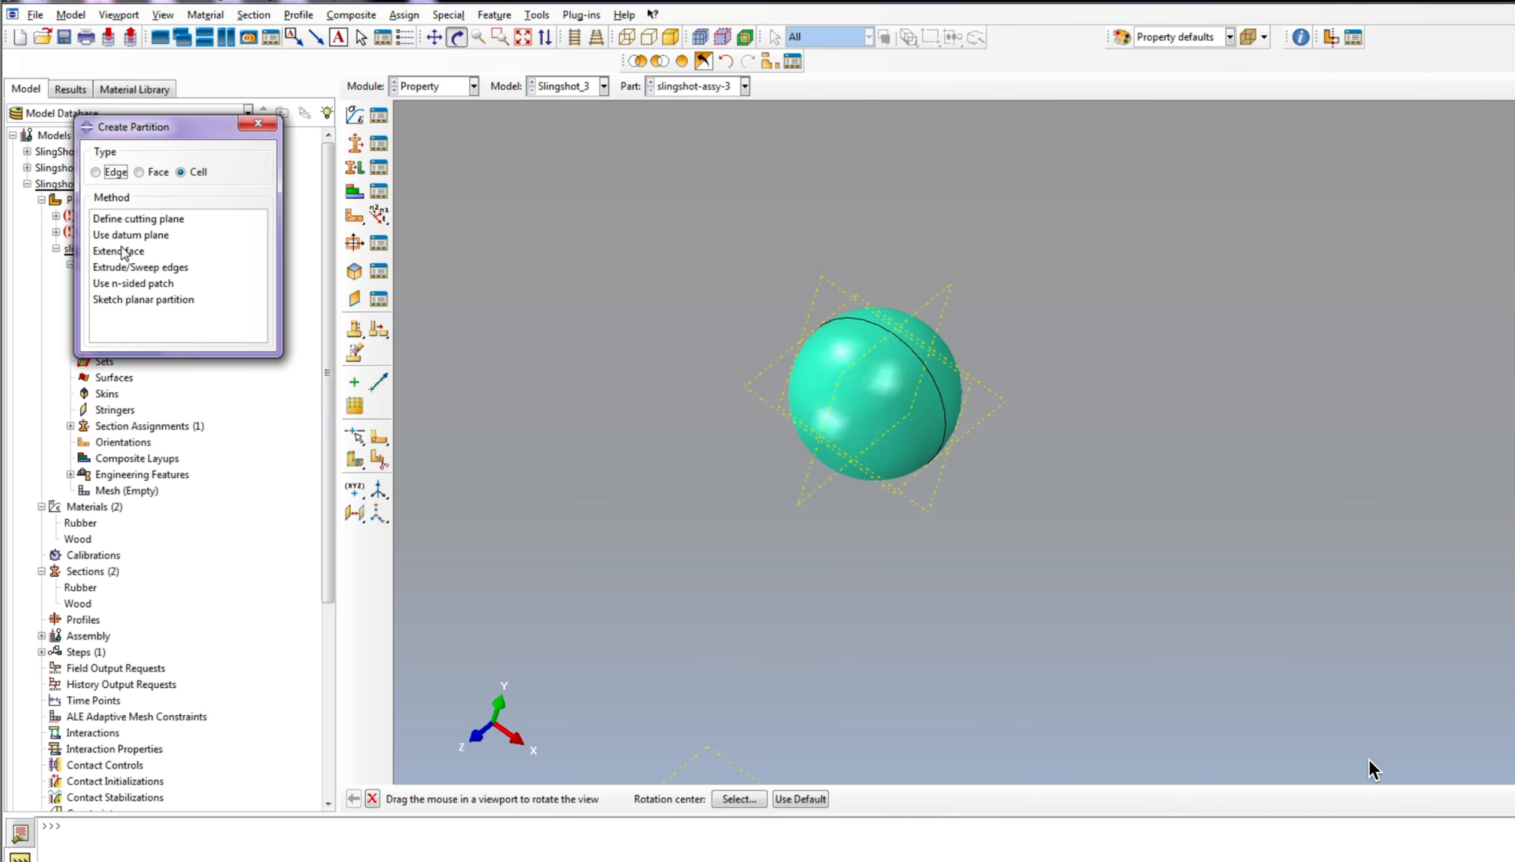
click(136, 236)
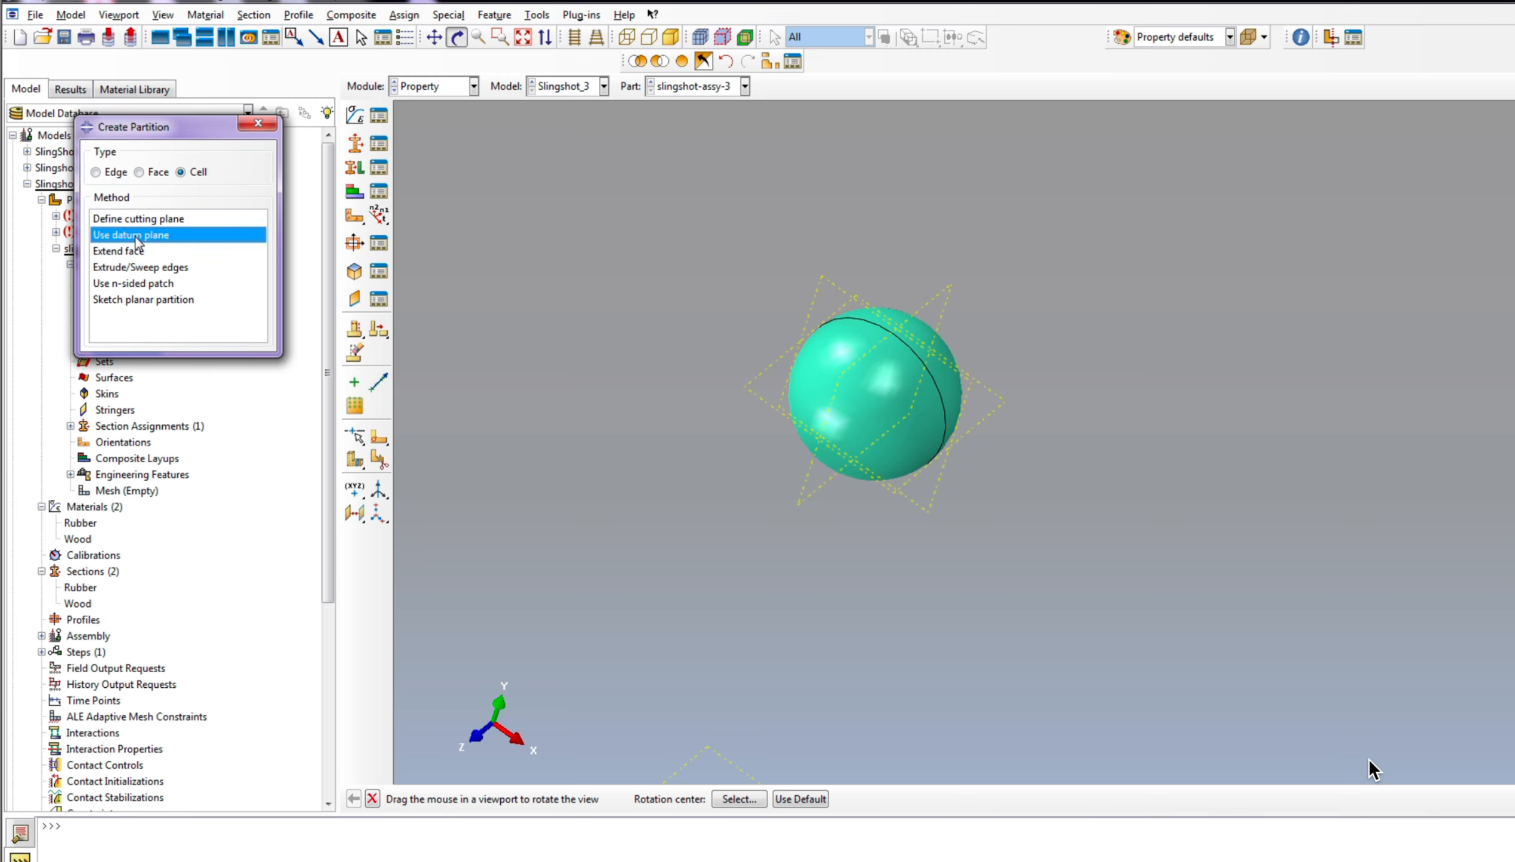
click(931, 300)
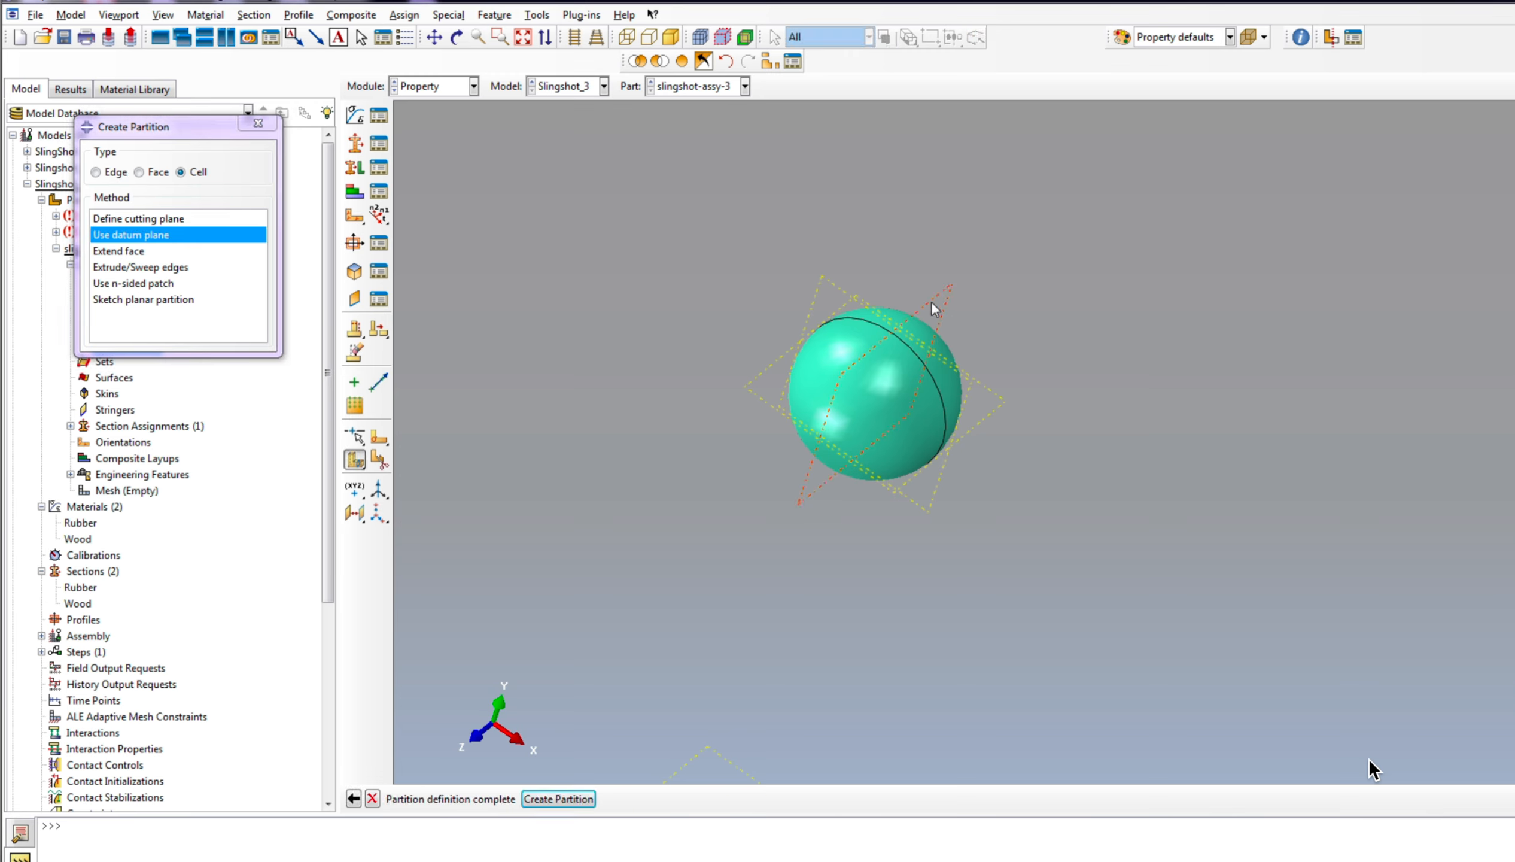
click(563, 799)
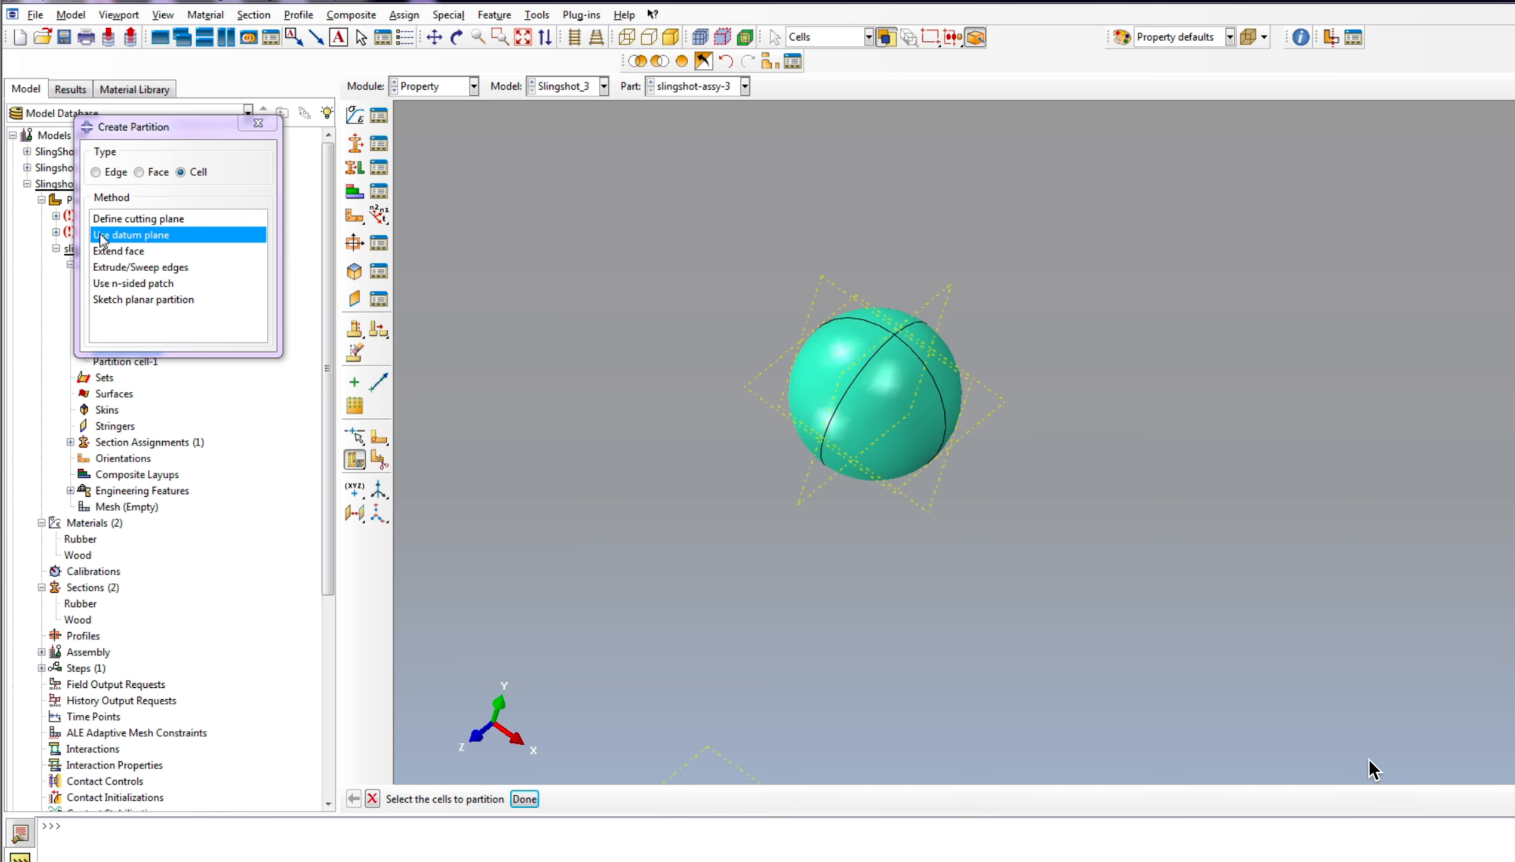
Step: Partition all cells of the ball with the three-point datum plane through the seam circle
drag(705, 231, 1213, 600)
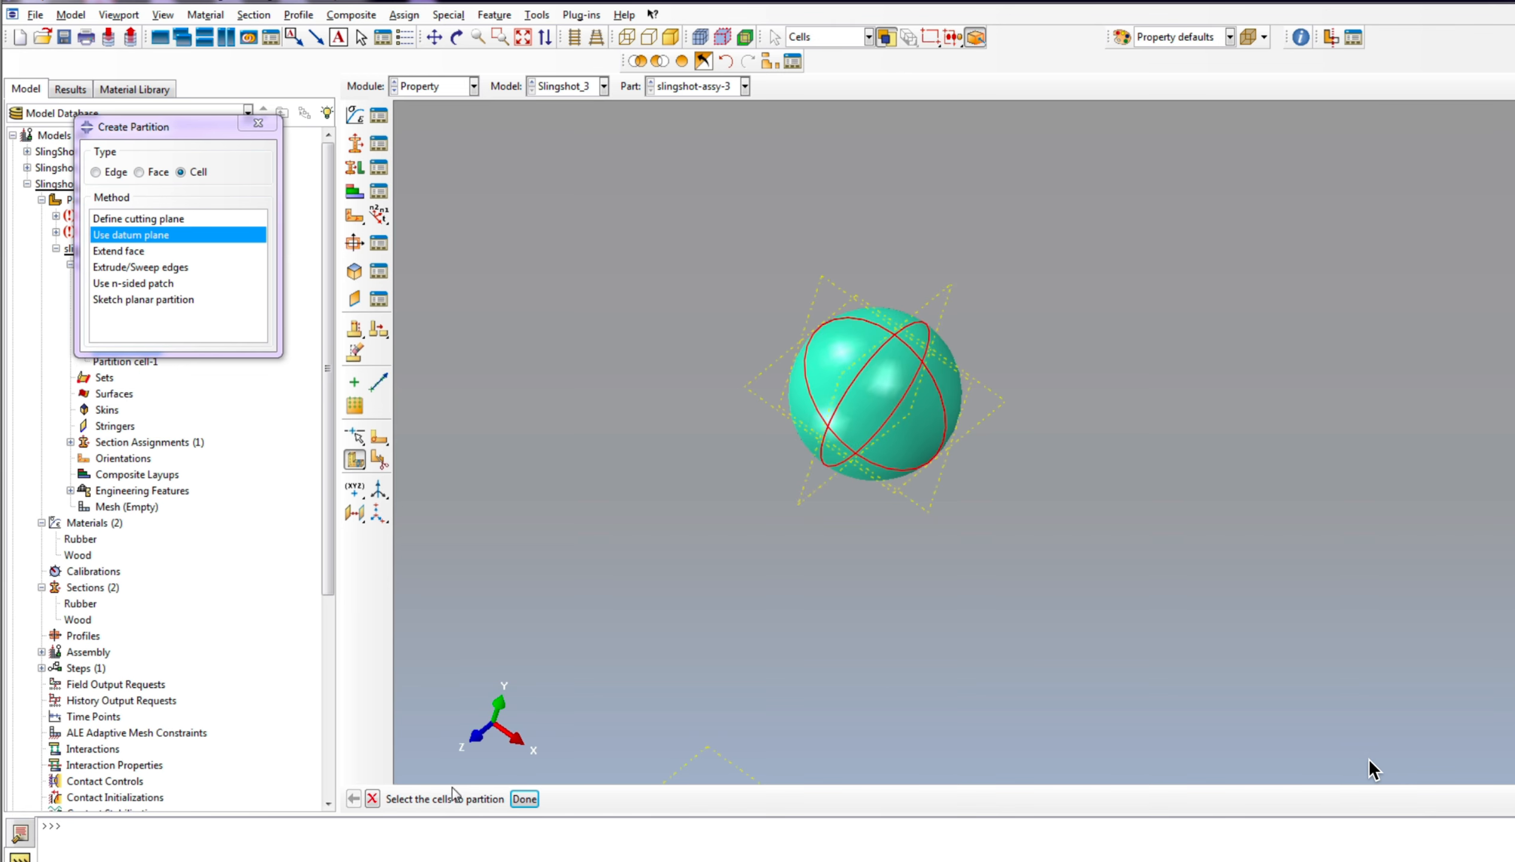
click(524, 800)
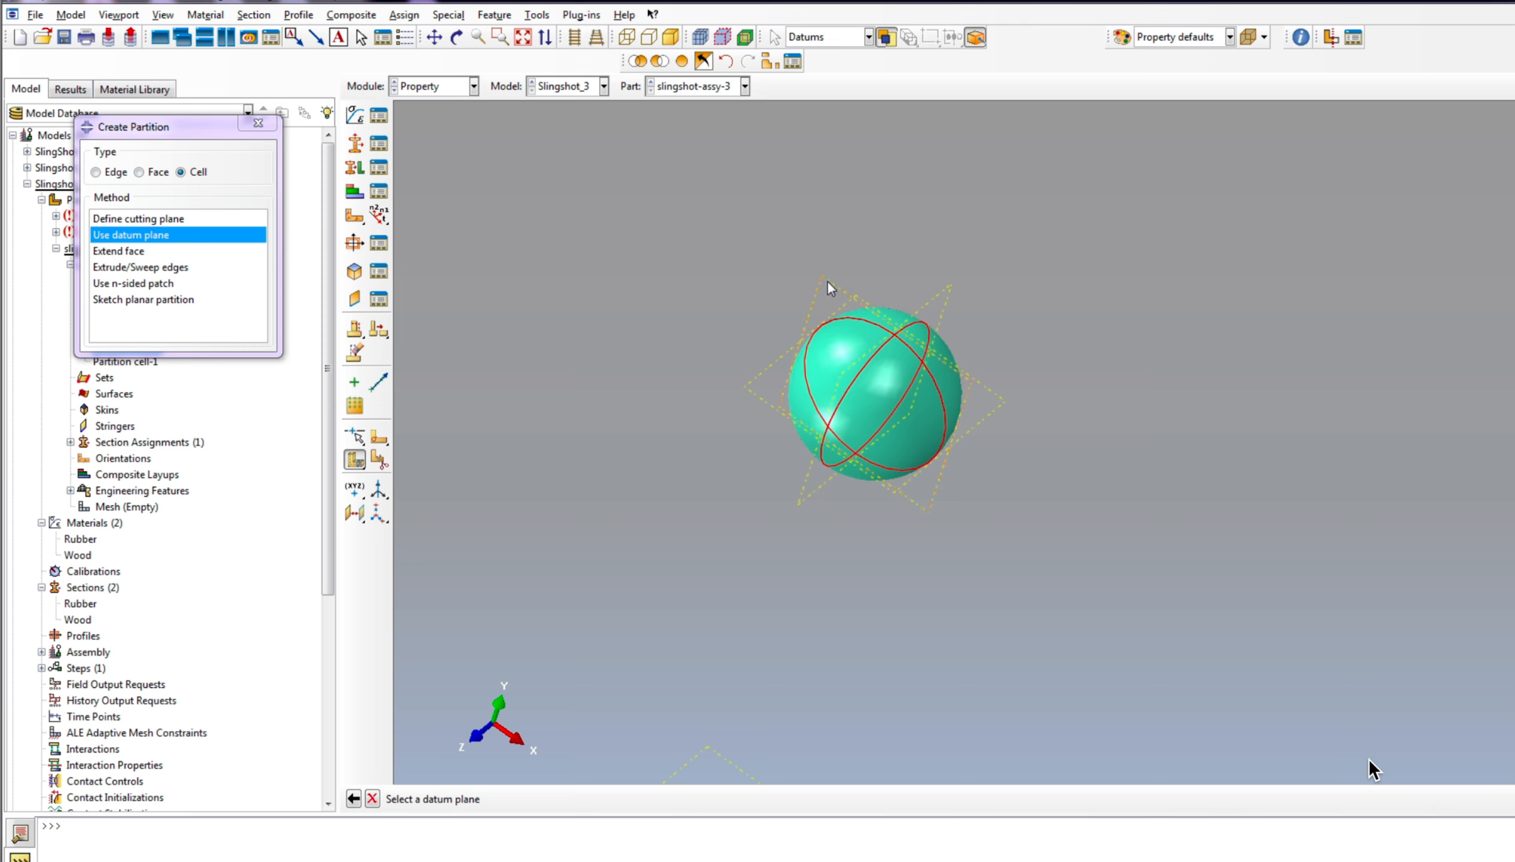
click(828, 280)
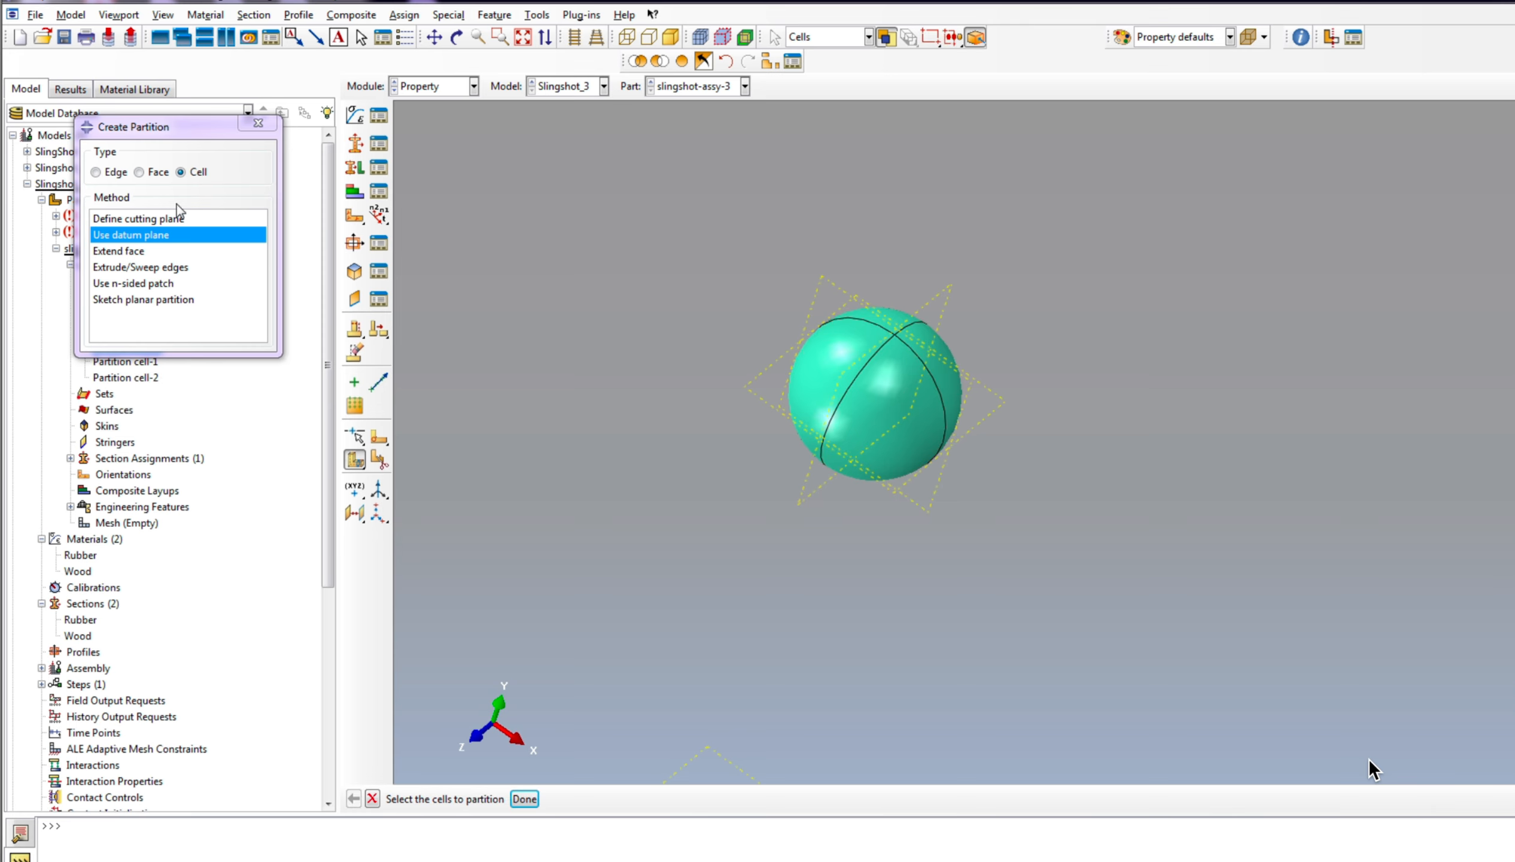
Step: Partition all cells of the ball with the offset horizontal datum plane and close the partition settings
drag(724, 248, 1307, 637)
click(525, 800)
click(751, 392)
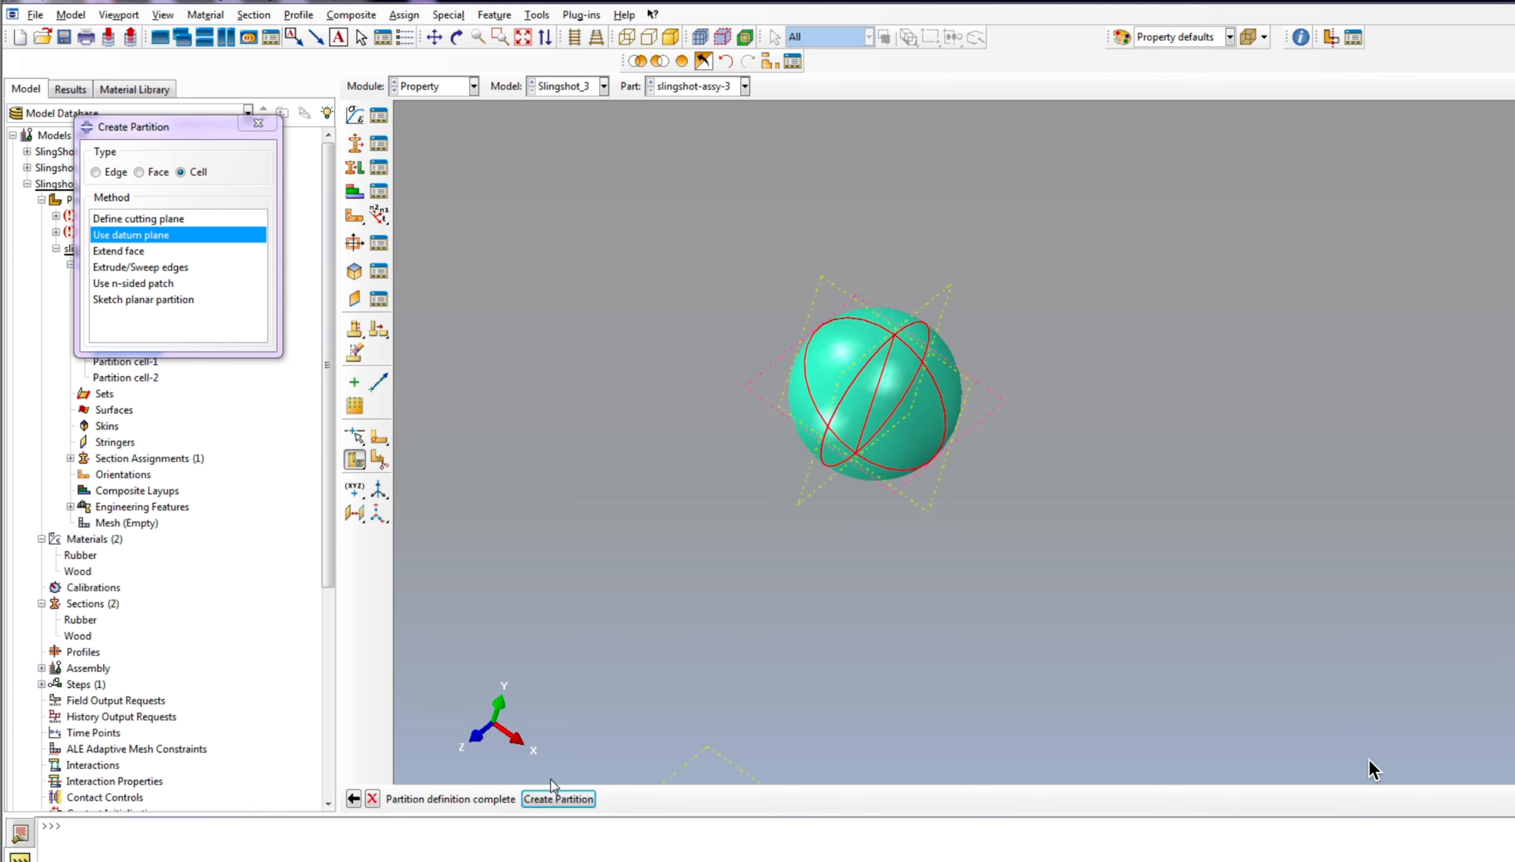
click(556, 799)
click(268, 126)
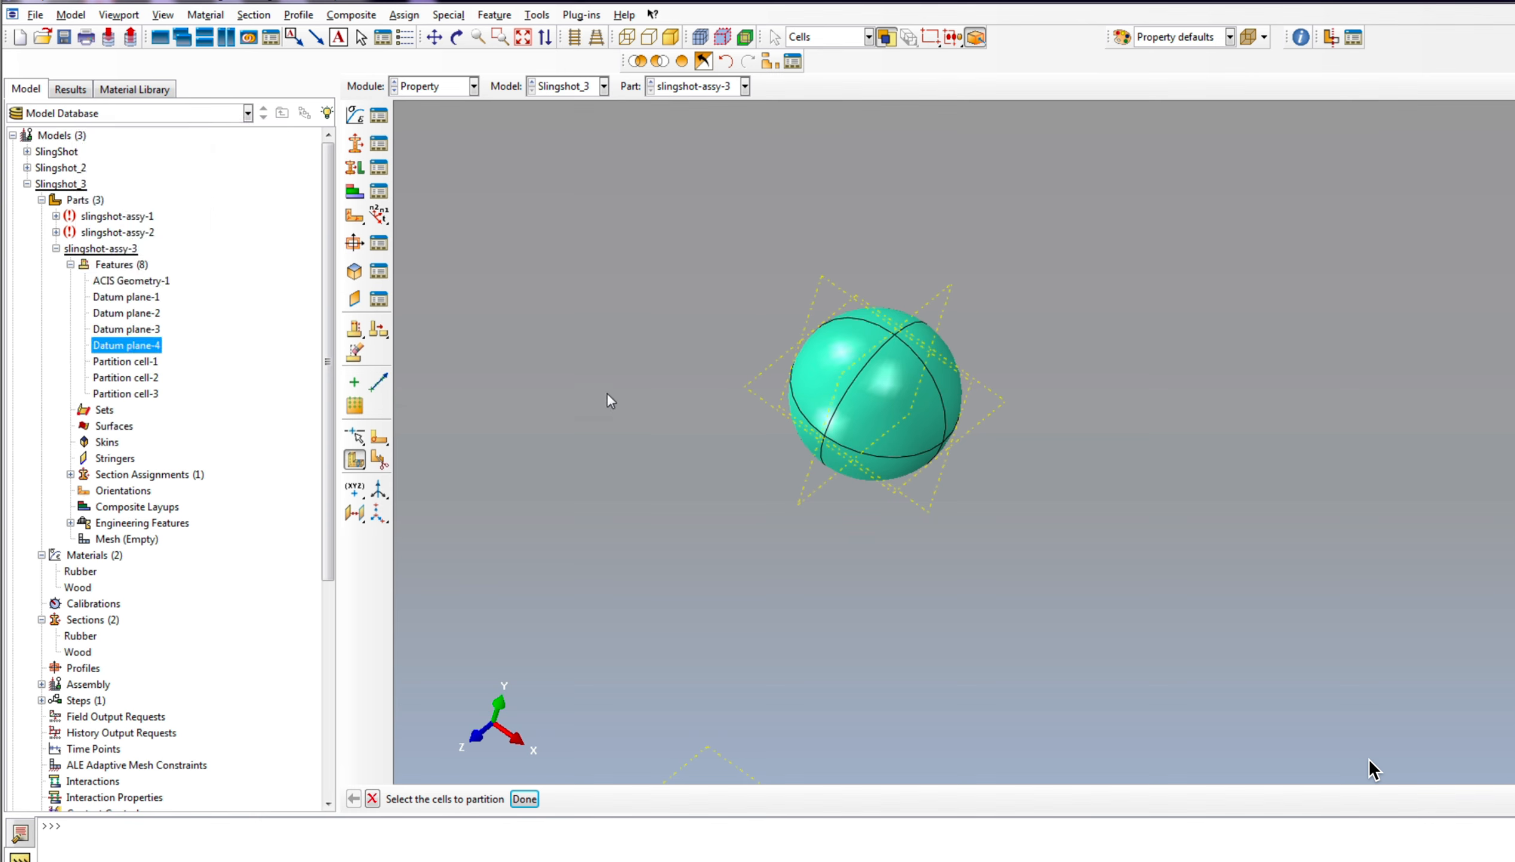
Step: Switch to the Mesh module and seed the ball part with an approximate global size of 2.5
click(457, 88)
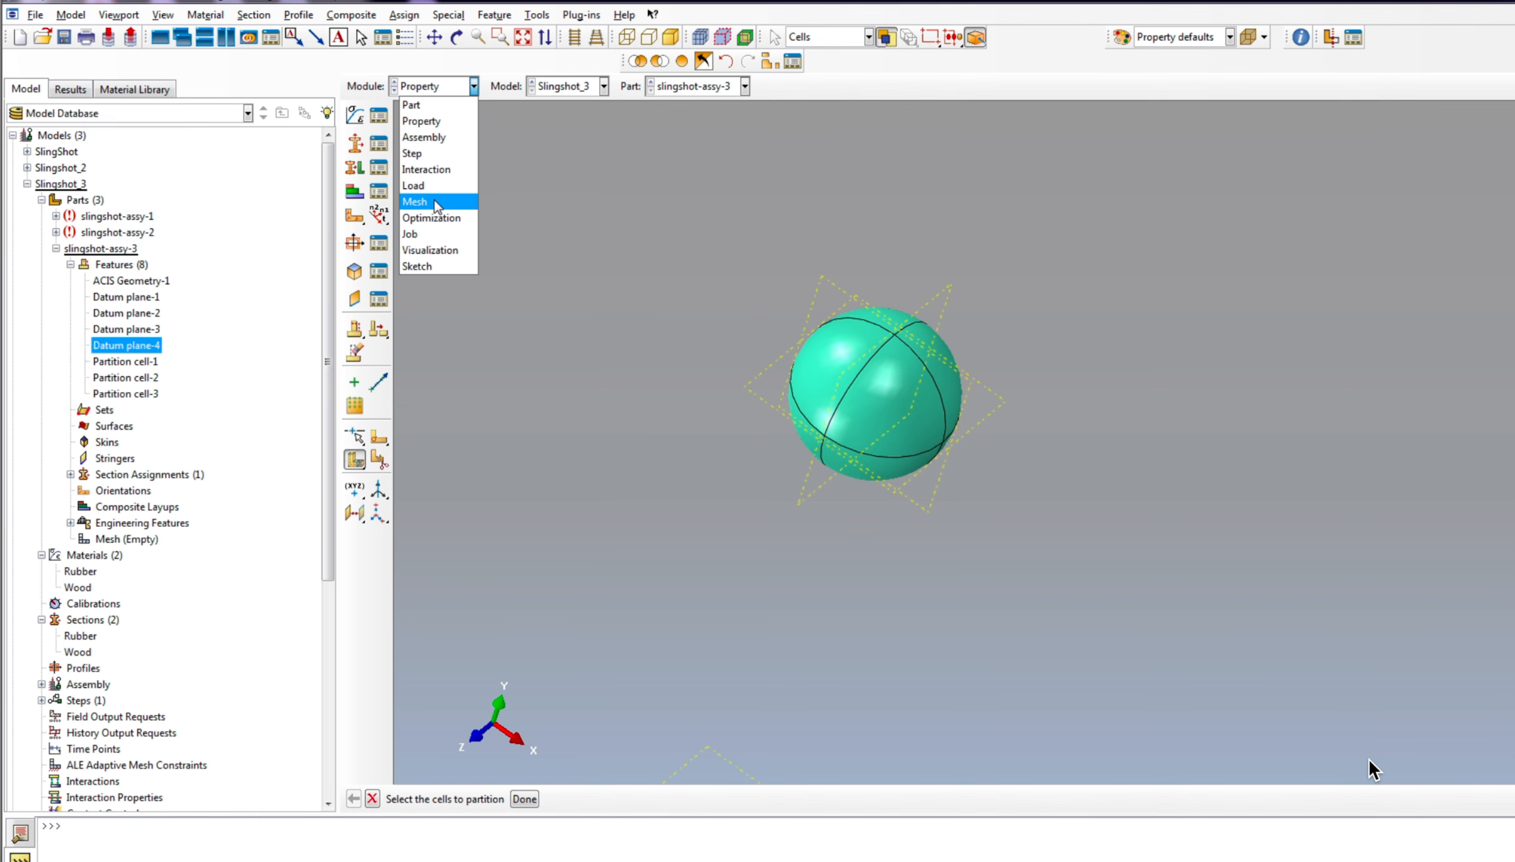
click(437, 206)
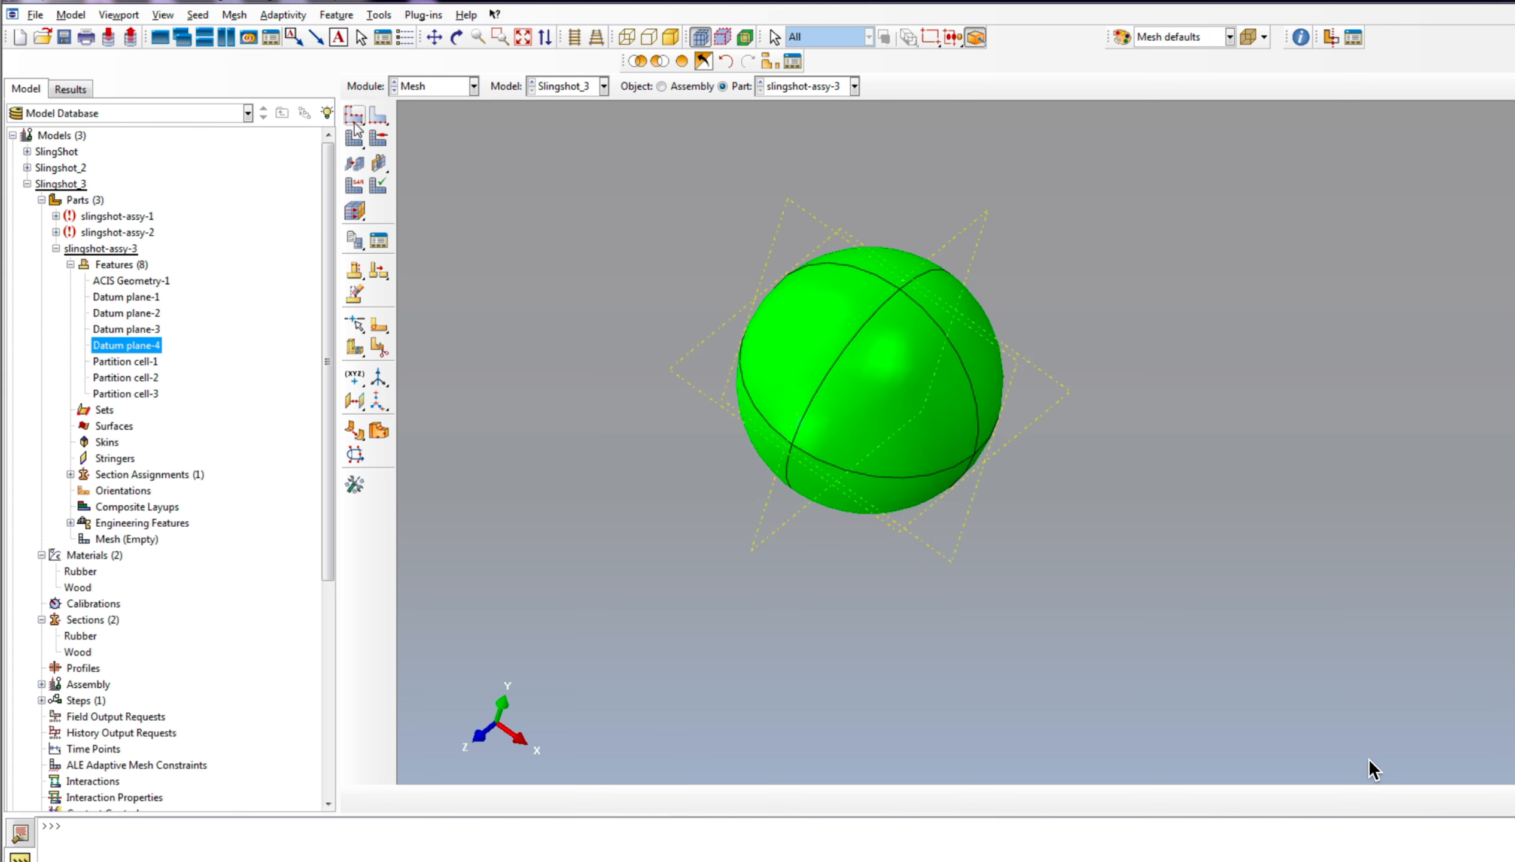
click(354, 114)
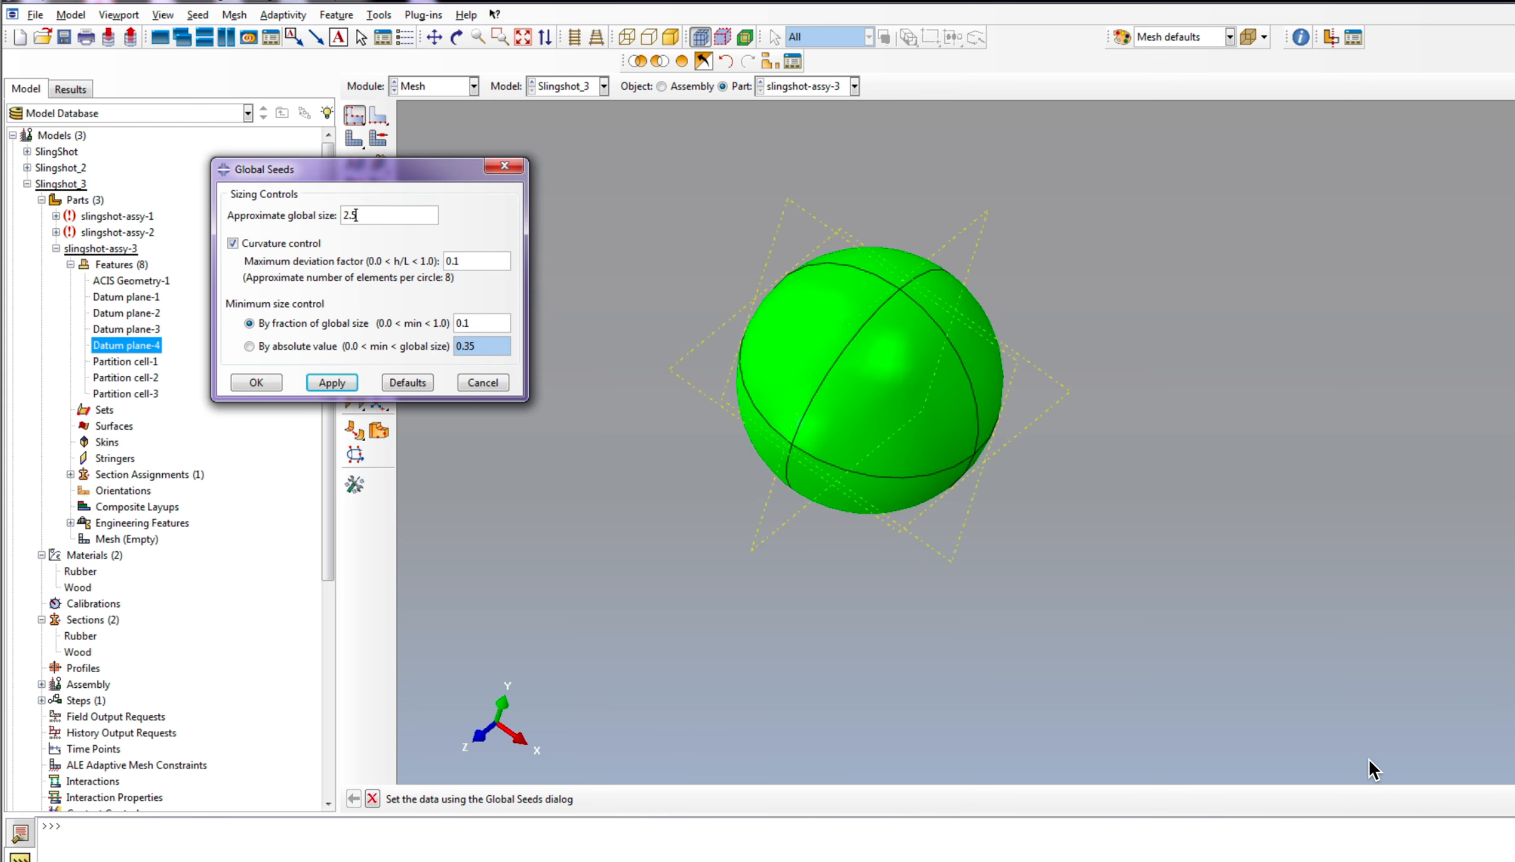
click(256, 382)
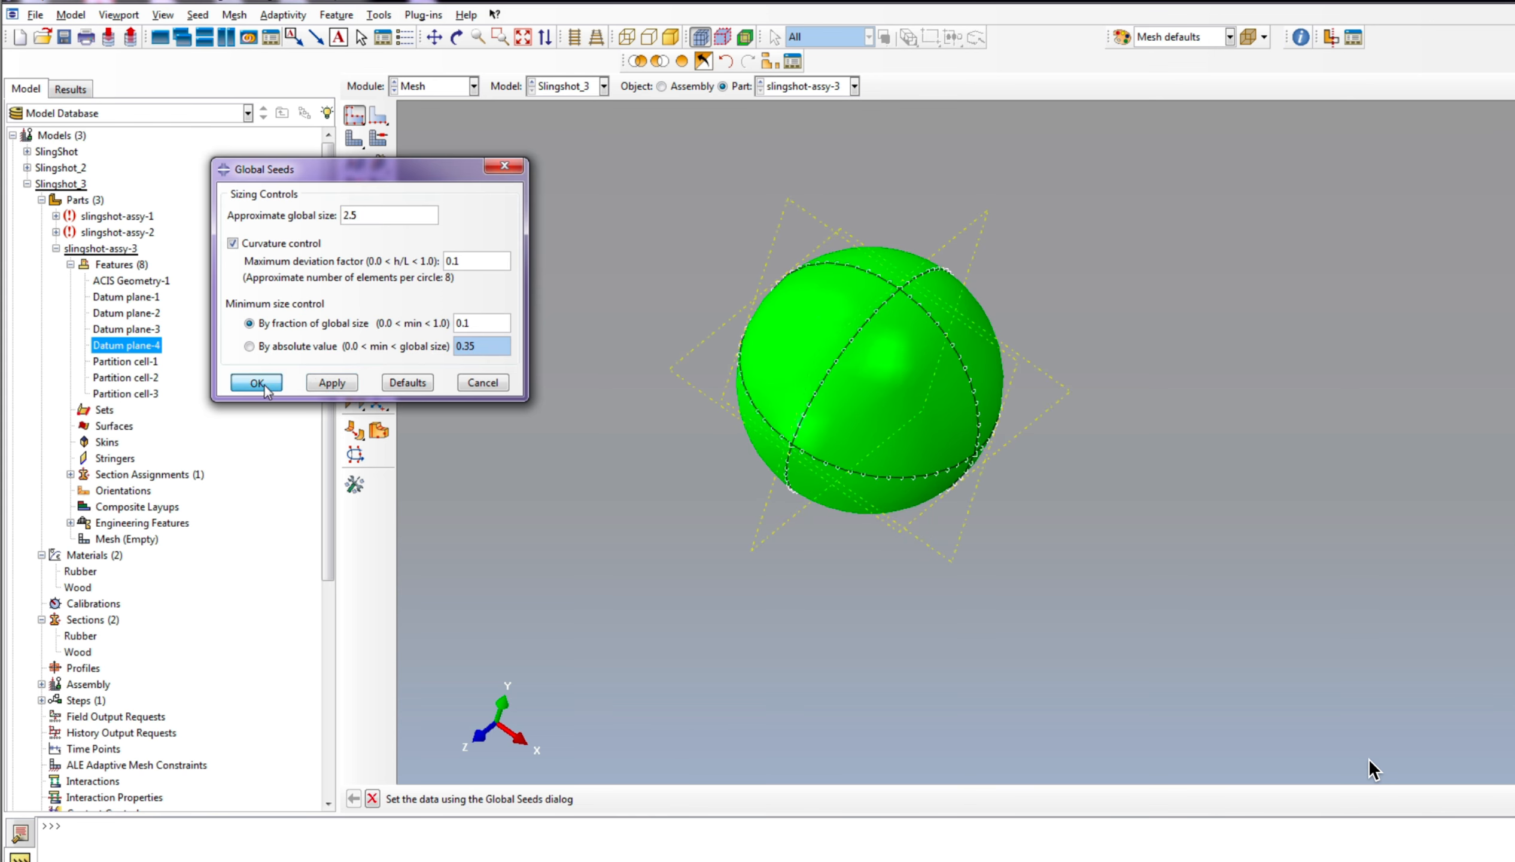
Step: Assign Explicit 3D Stress linear elements with reduced integration to all cells of the ball
click(354, 185)
drag(644, 274, 1231, 625)
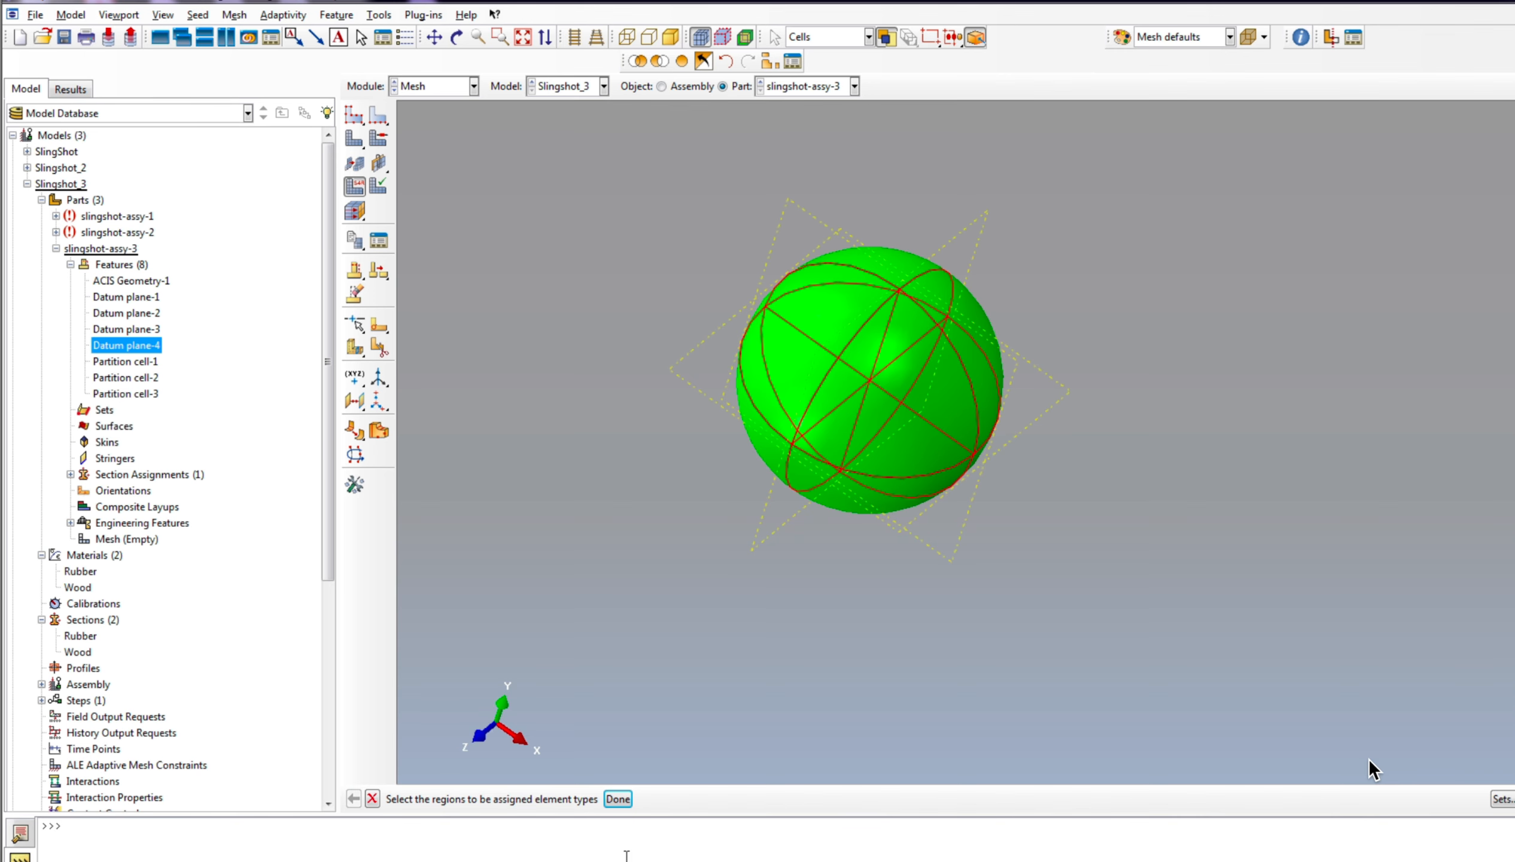
click(618, 799)
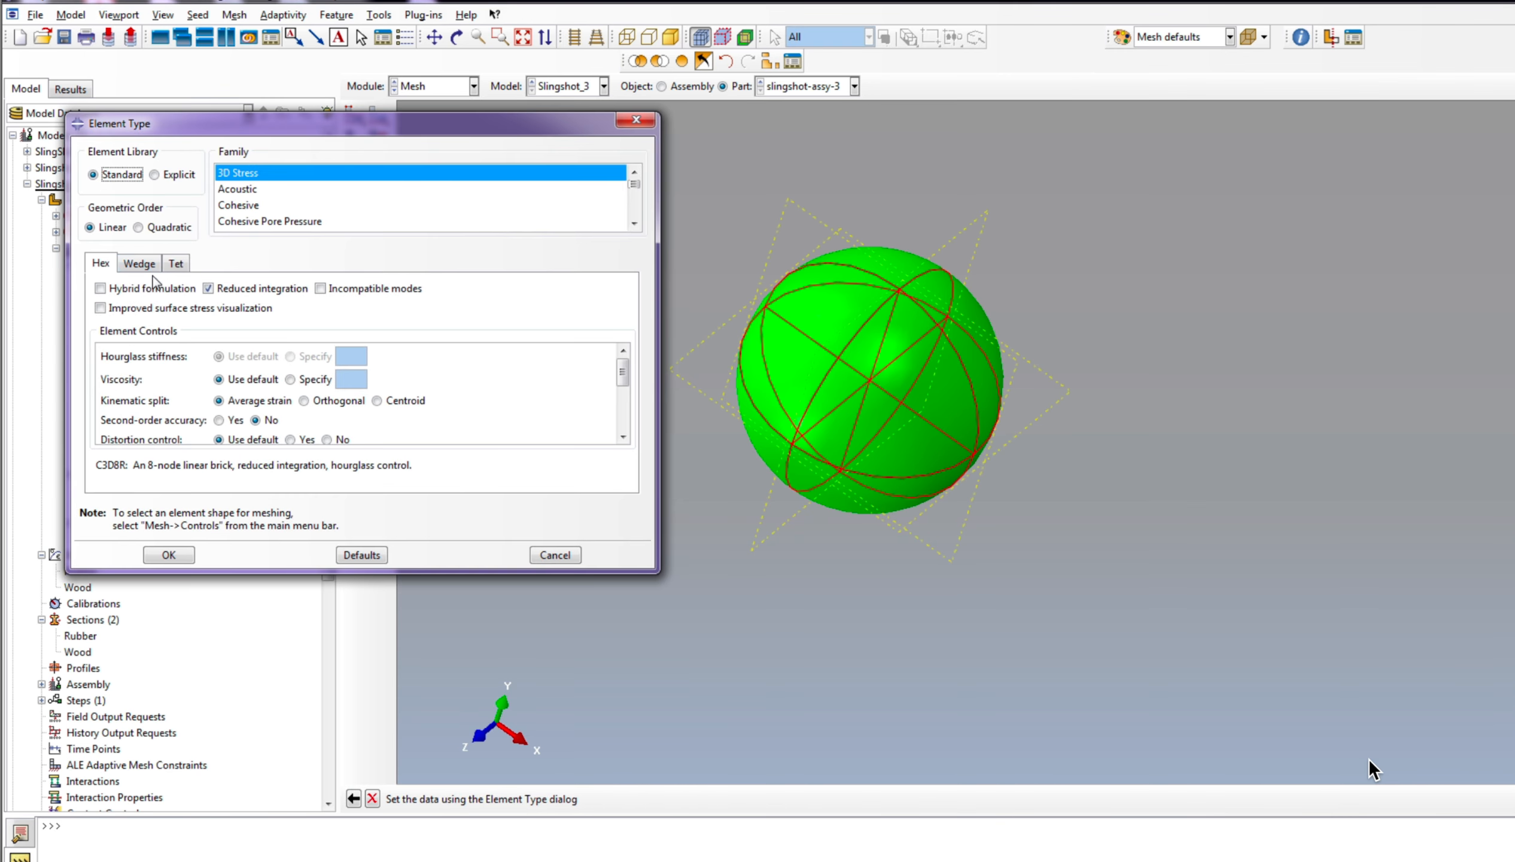
click(262, 289)
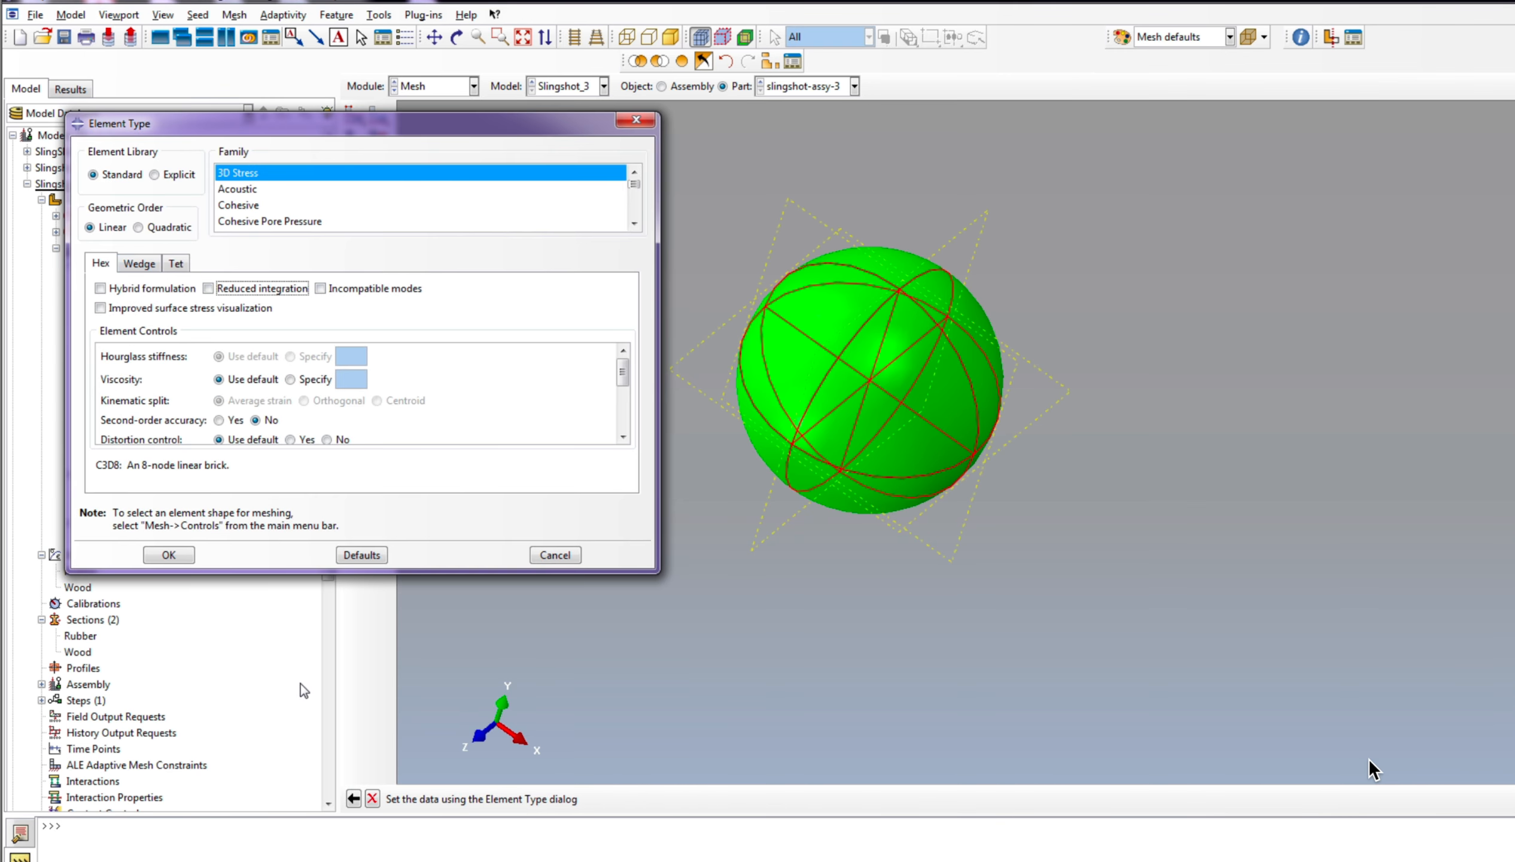
click(155, 174)
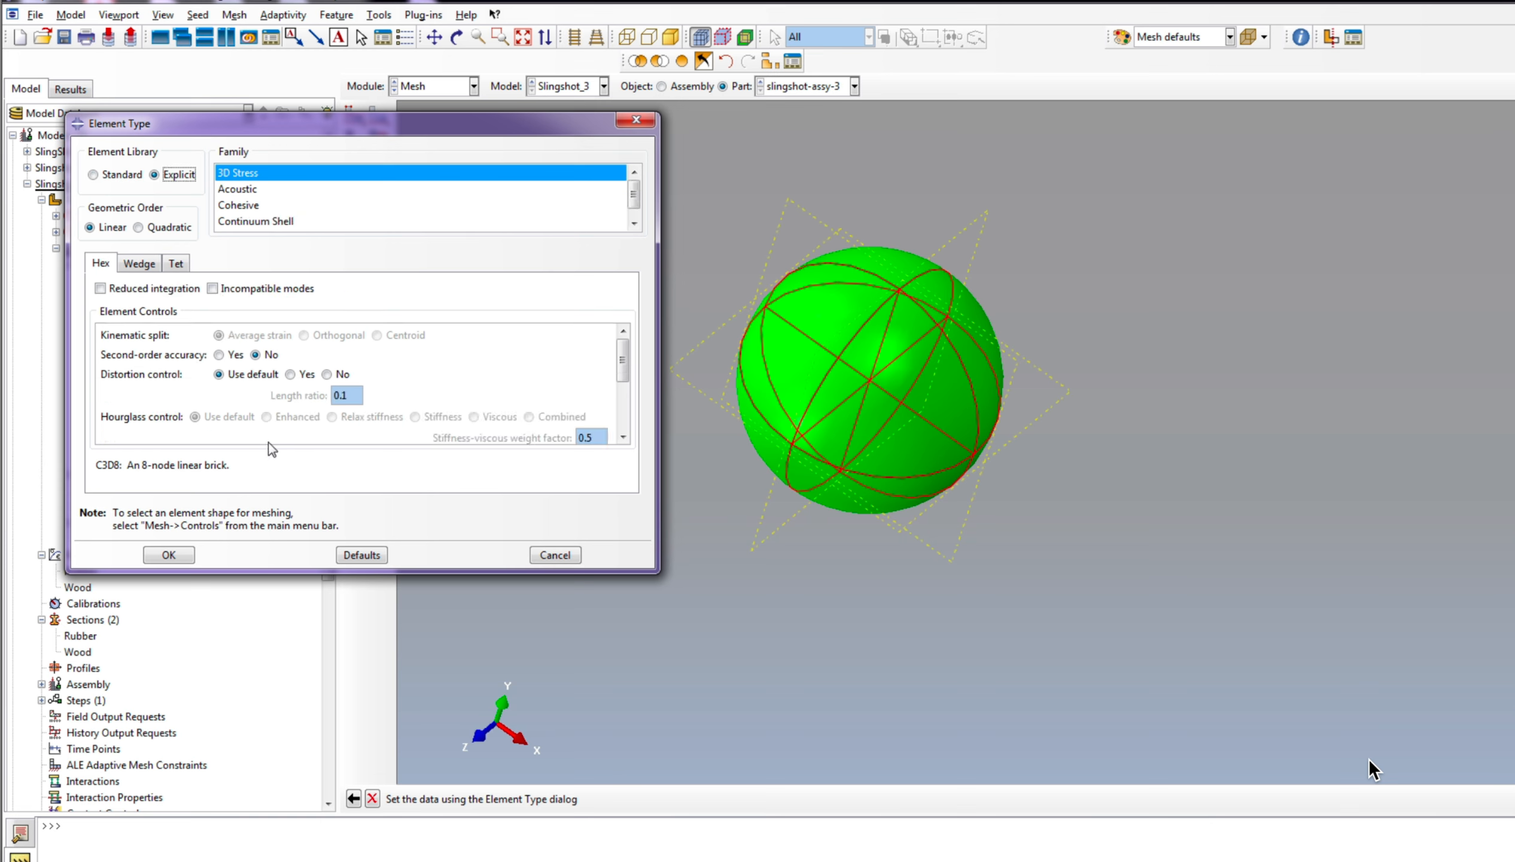
click(137, 291)
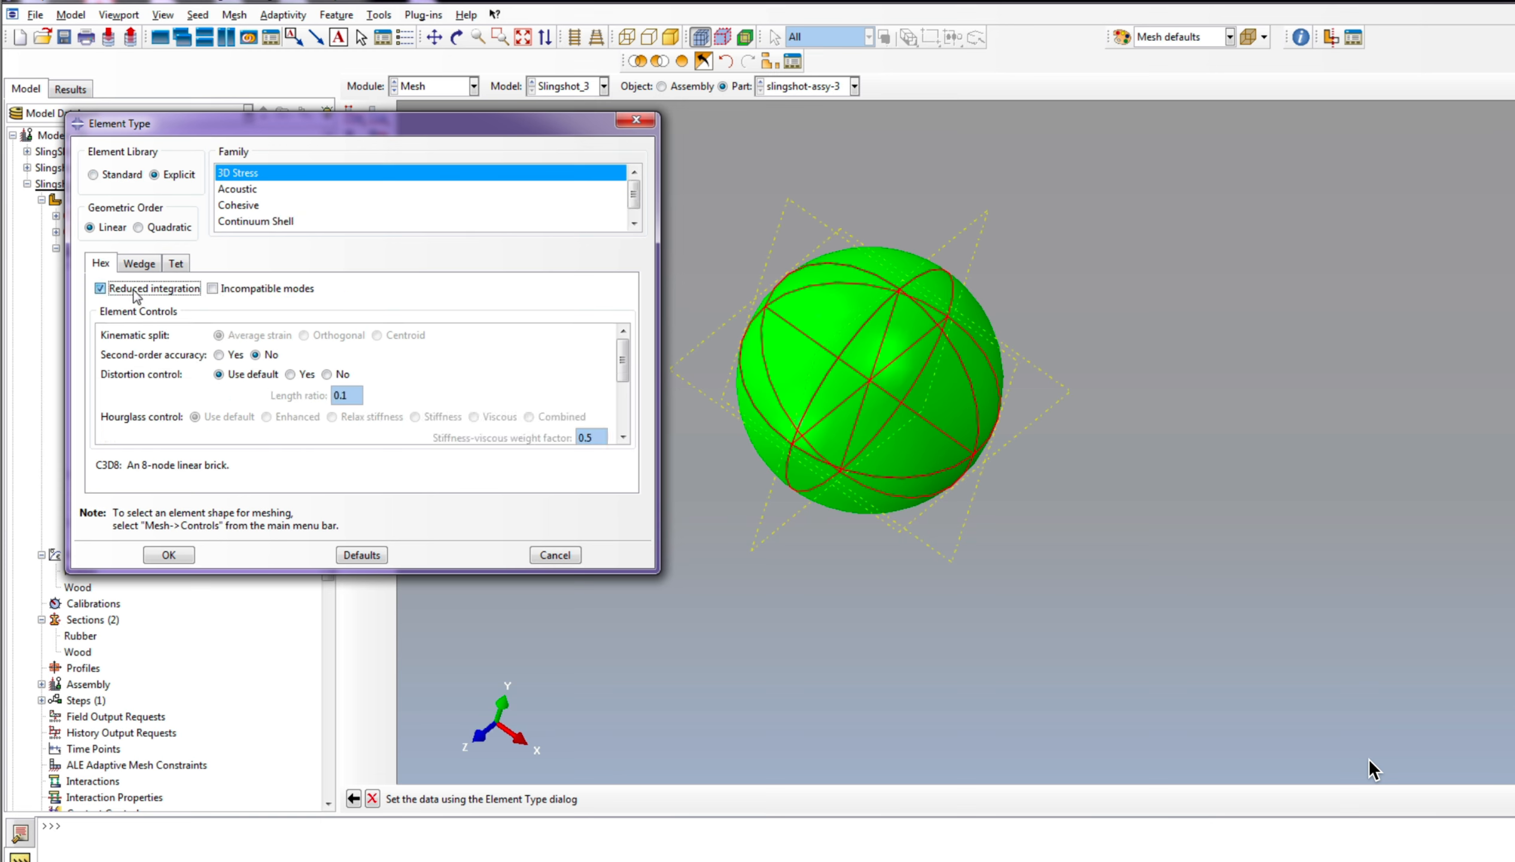
click(168, 554)
Step: Mesh the ball part, slingshot-assy-3, and inspect the resulting mesh
click(355, 138)
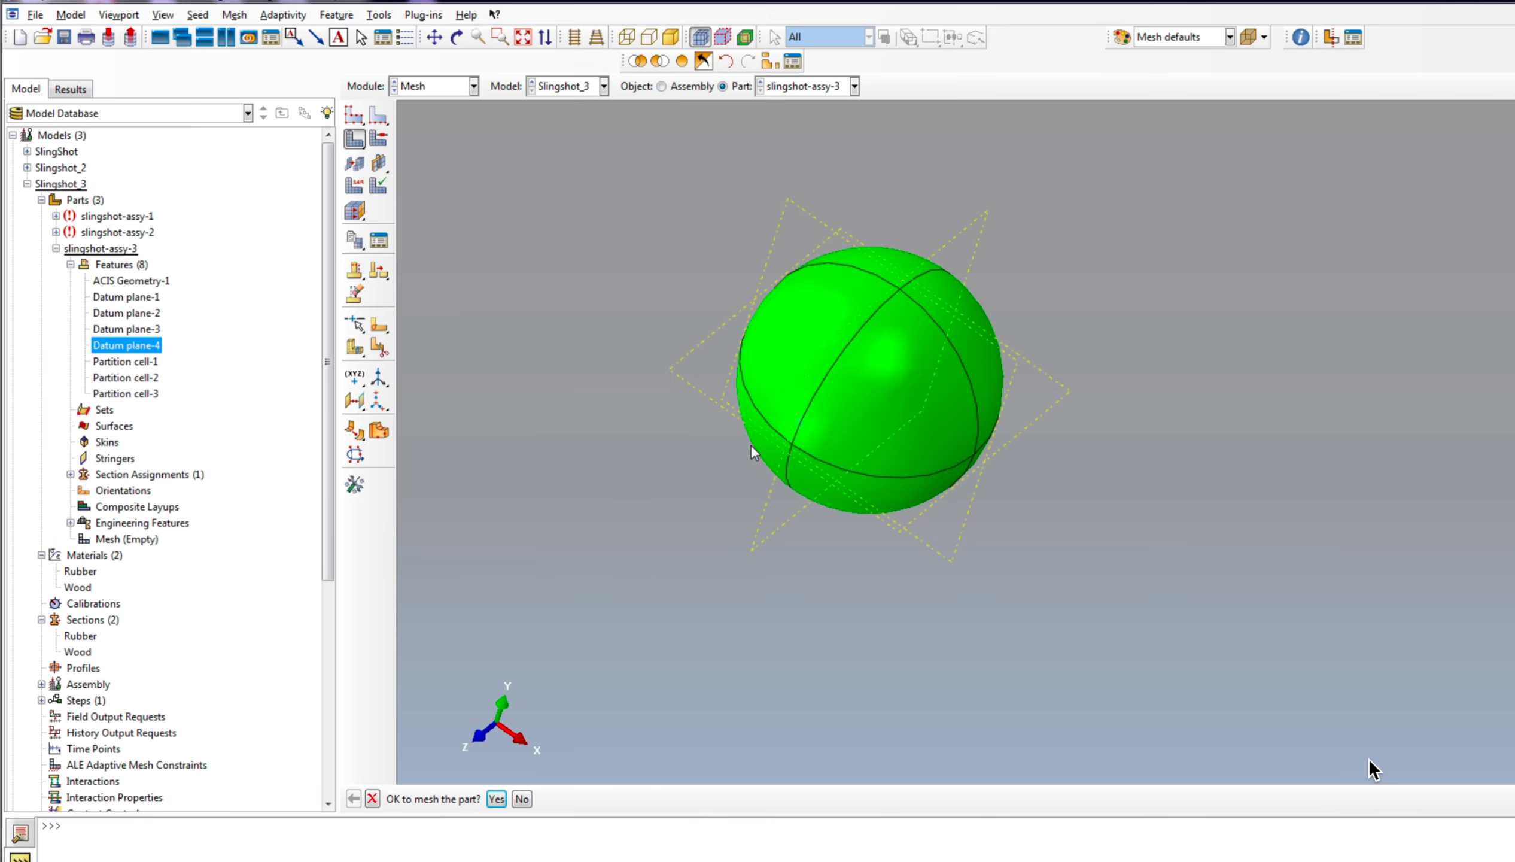
click(498, 800)
scroll(690, 693, up, 3)
scroll(864, 391, down, 4)
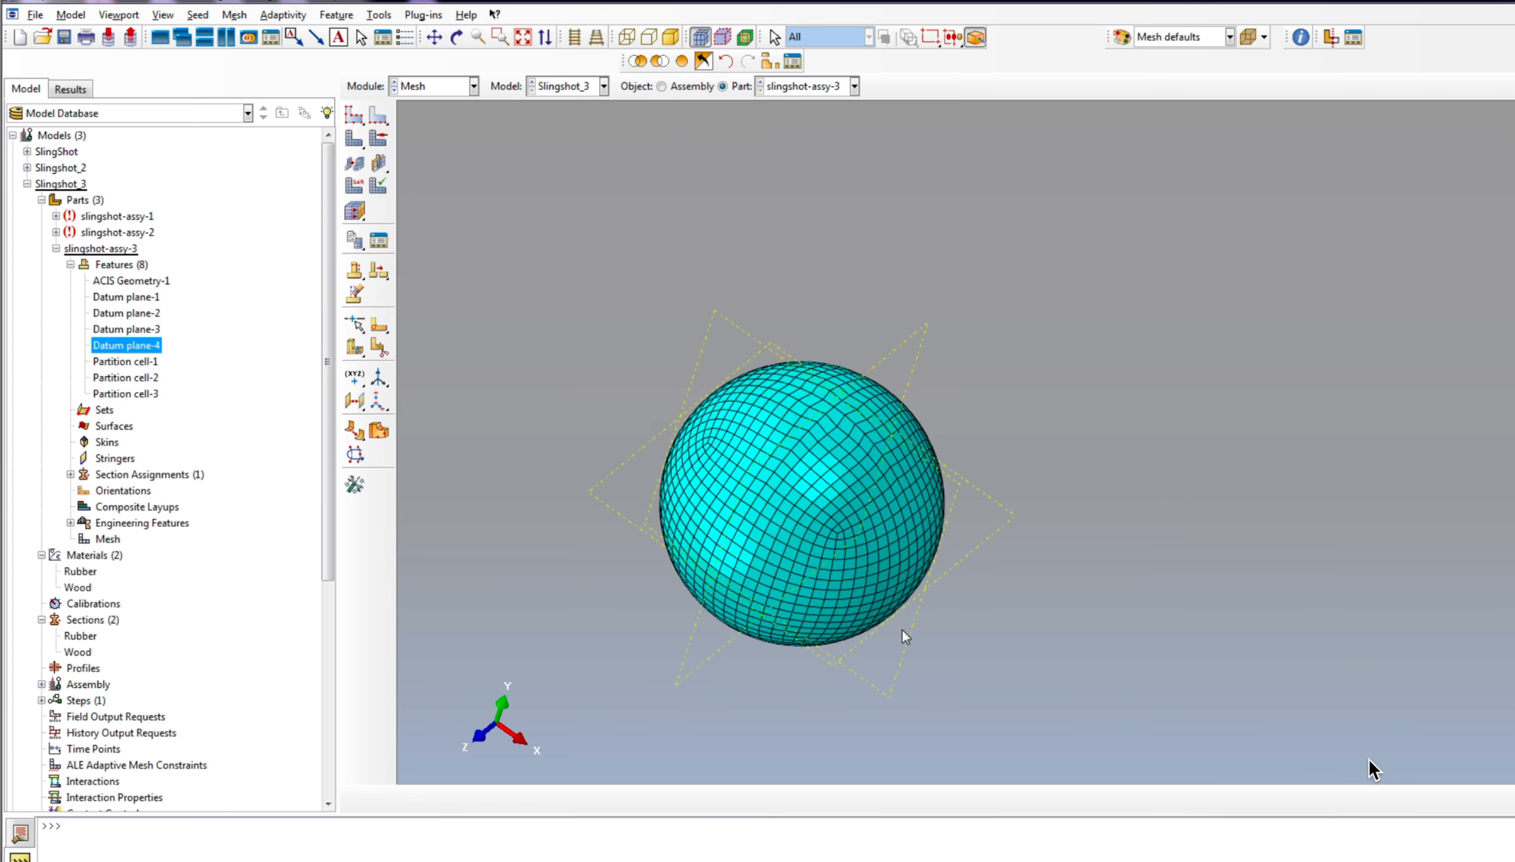
scroll(903, 628, down, 4)
scroll(980, 550, up, 3)
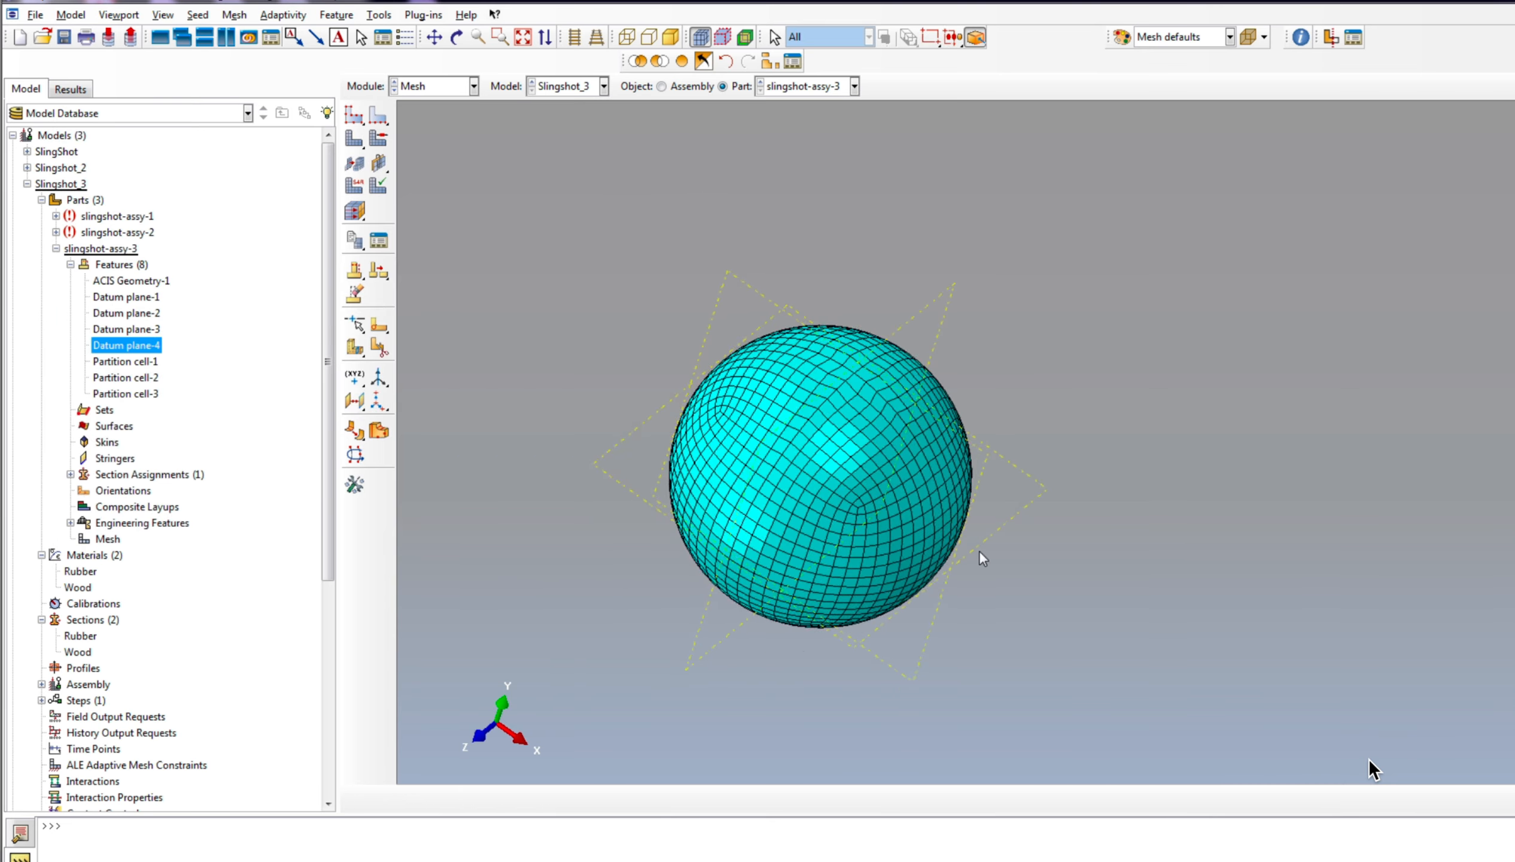
Step: Display the slingshot frame part, slingshot-assy-1, and create a datum plane on it from the XZ principal plane
click(800, 87)
click(794, 102)
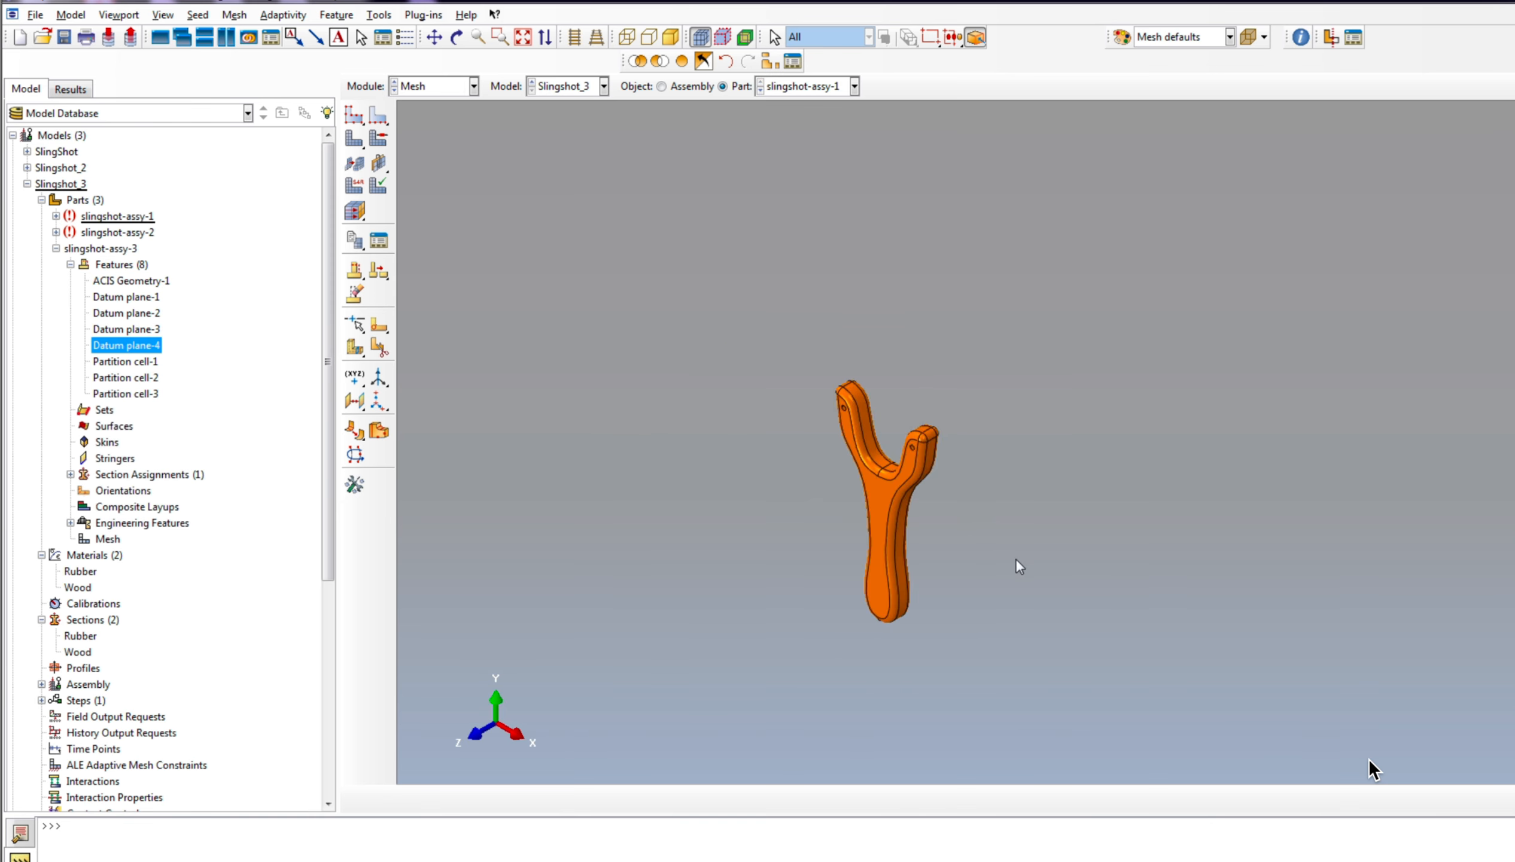
scroll(1016, 562, down, 3)
scroll(861, 478, up, 2)
scroll(875, 645, down, 2)
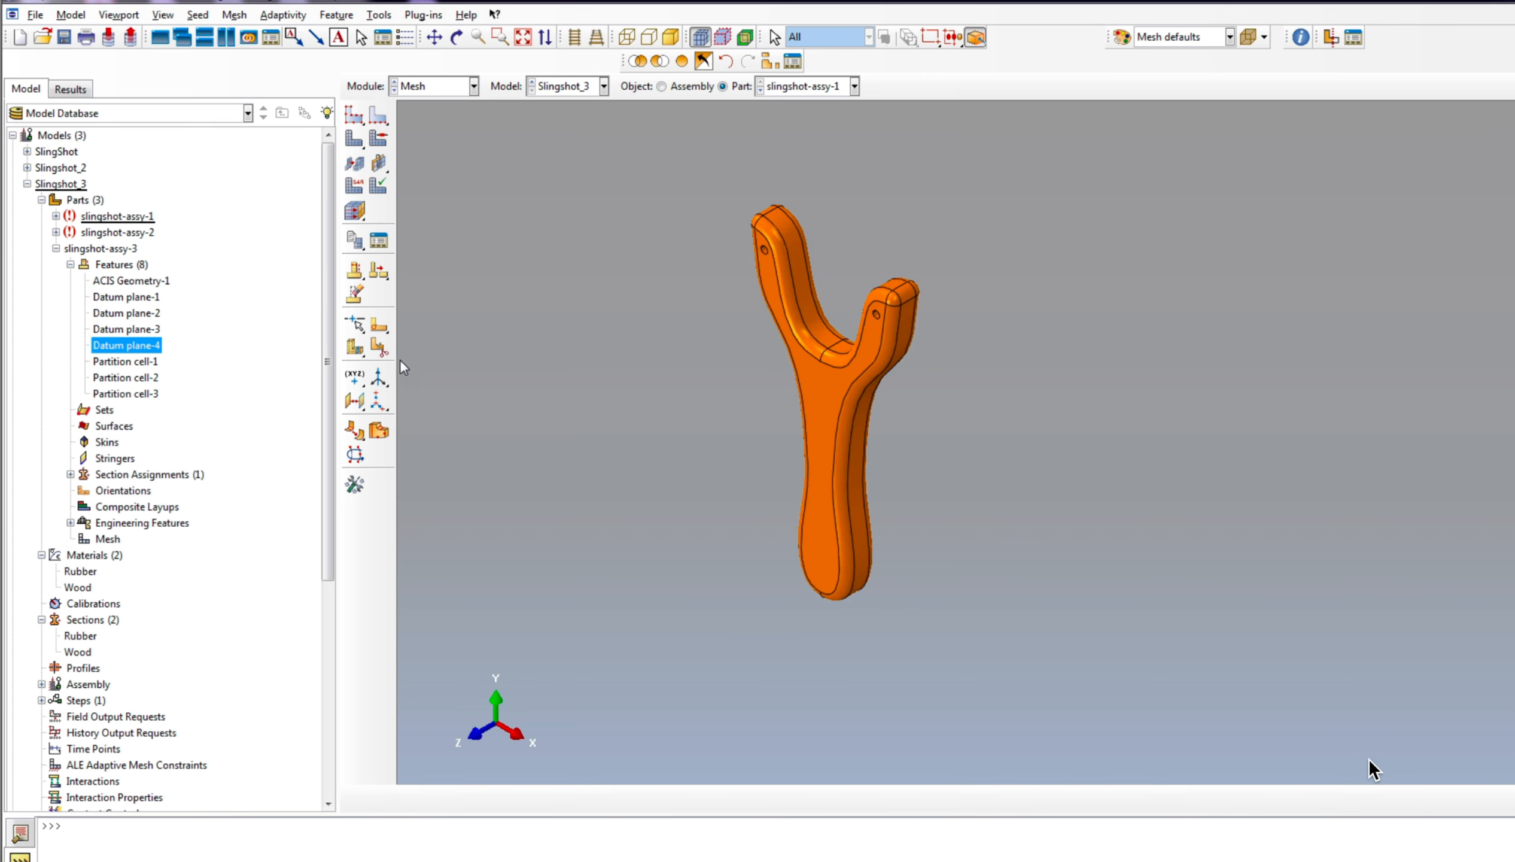
drag(355, 400, 383, 402)
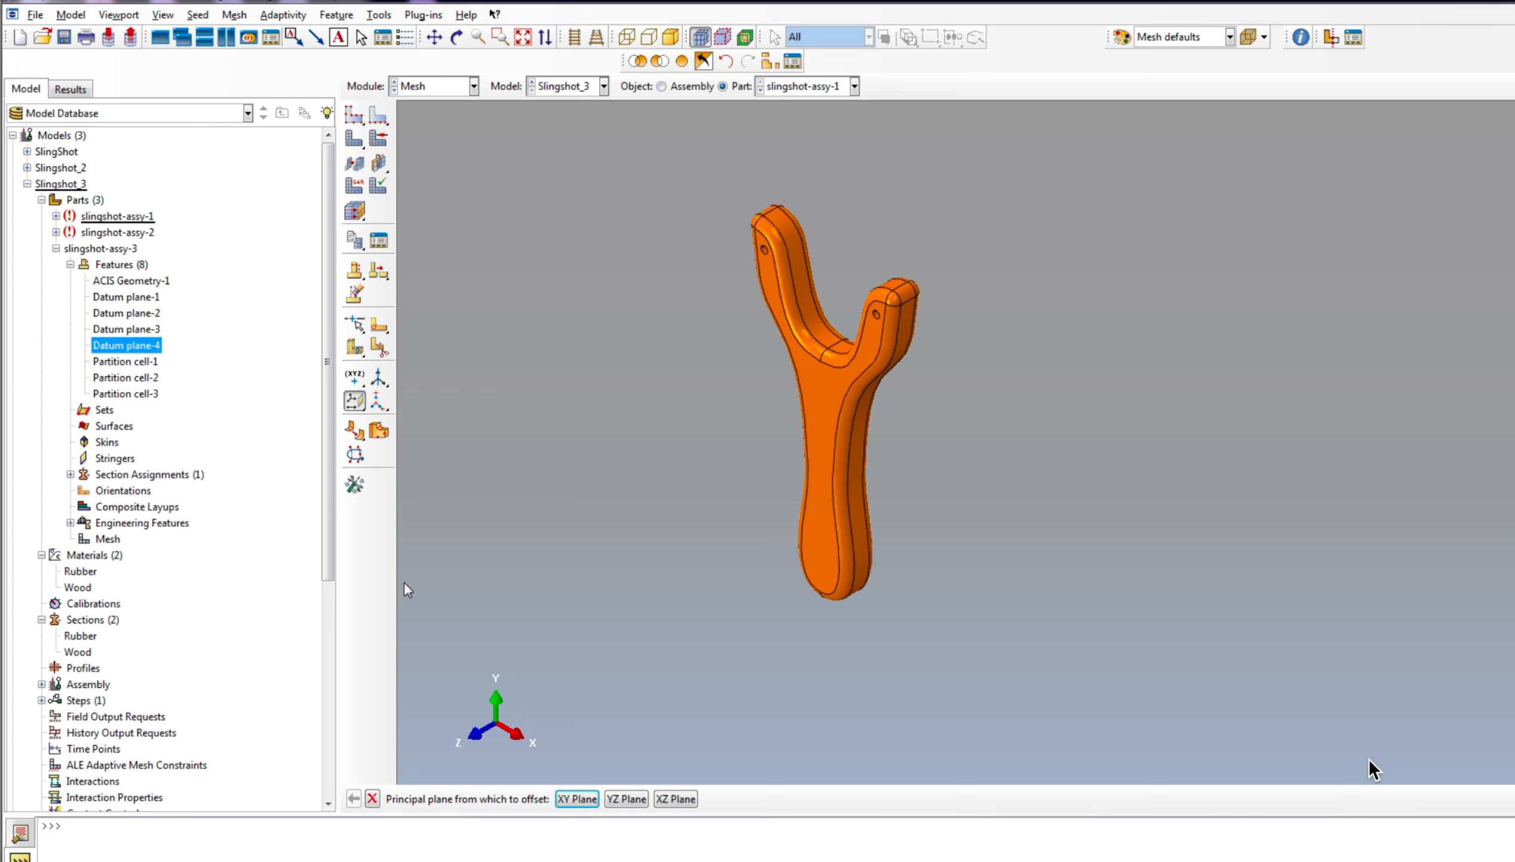
click(675, 799)
key(Return)
click(372, 799)
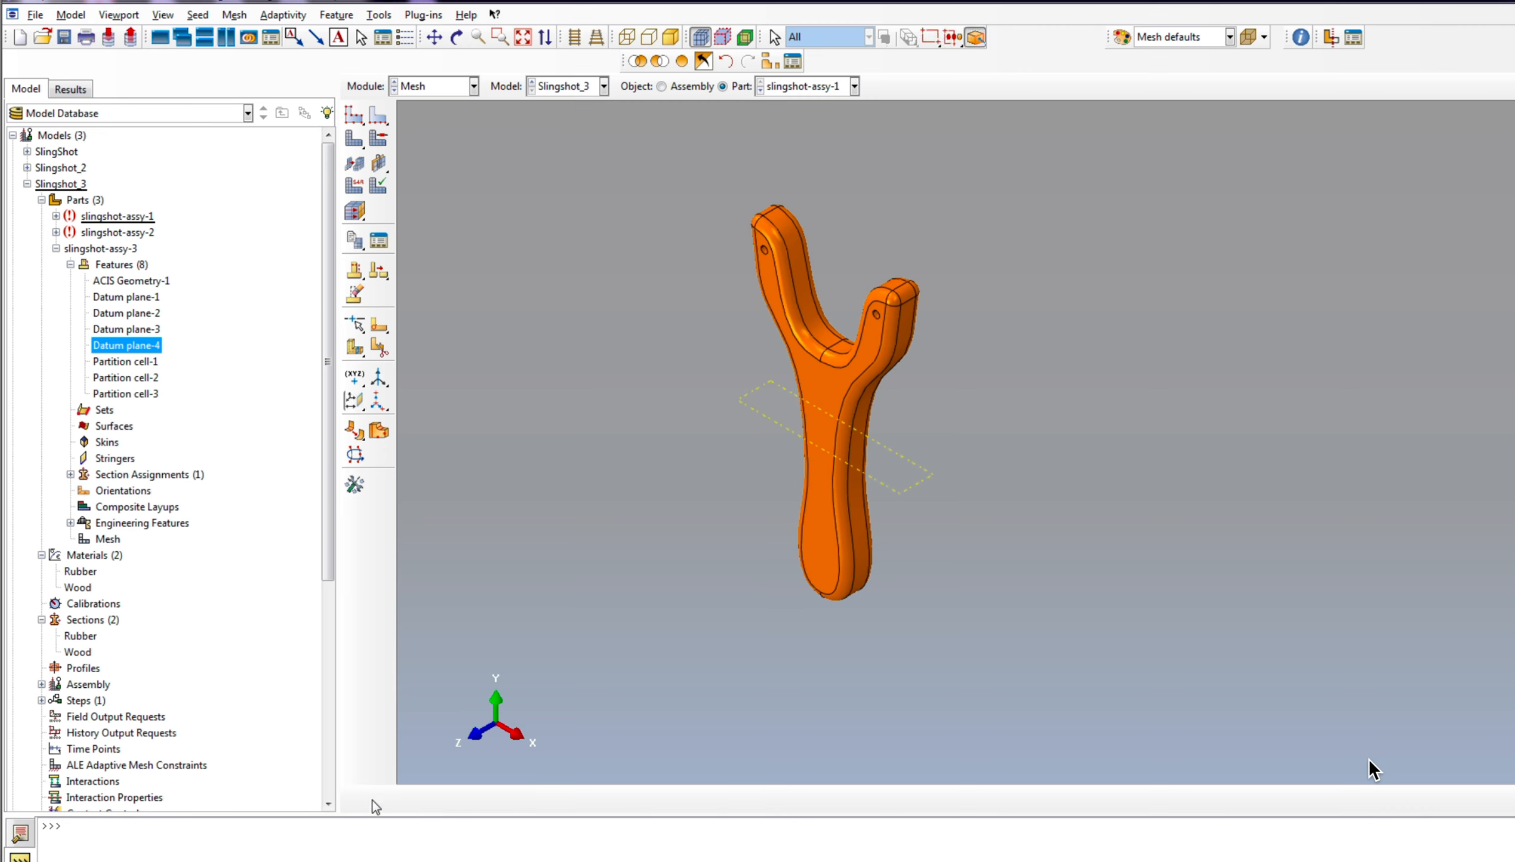
Step: Partition the slingshot frame's cell with the horizontal datum plane across its handle and close the partition settings
click(355, 347)
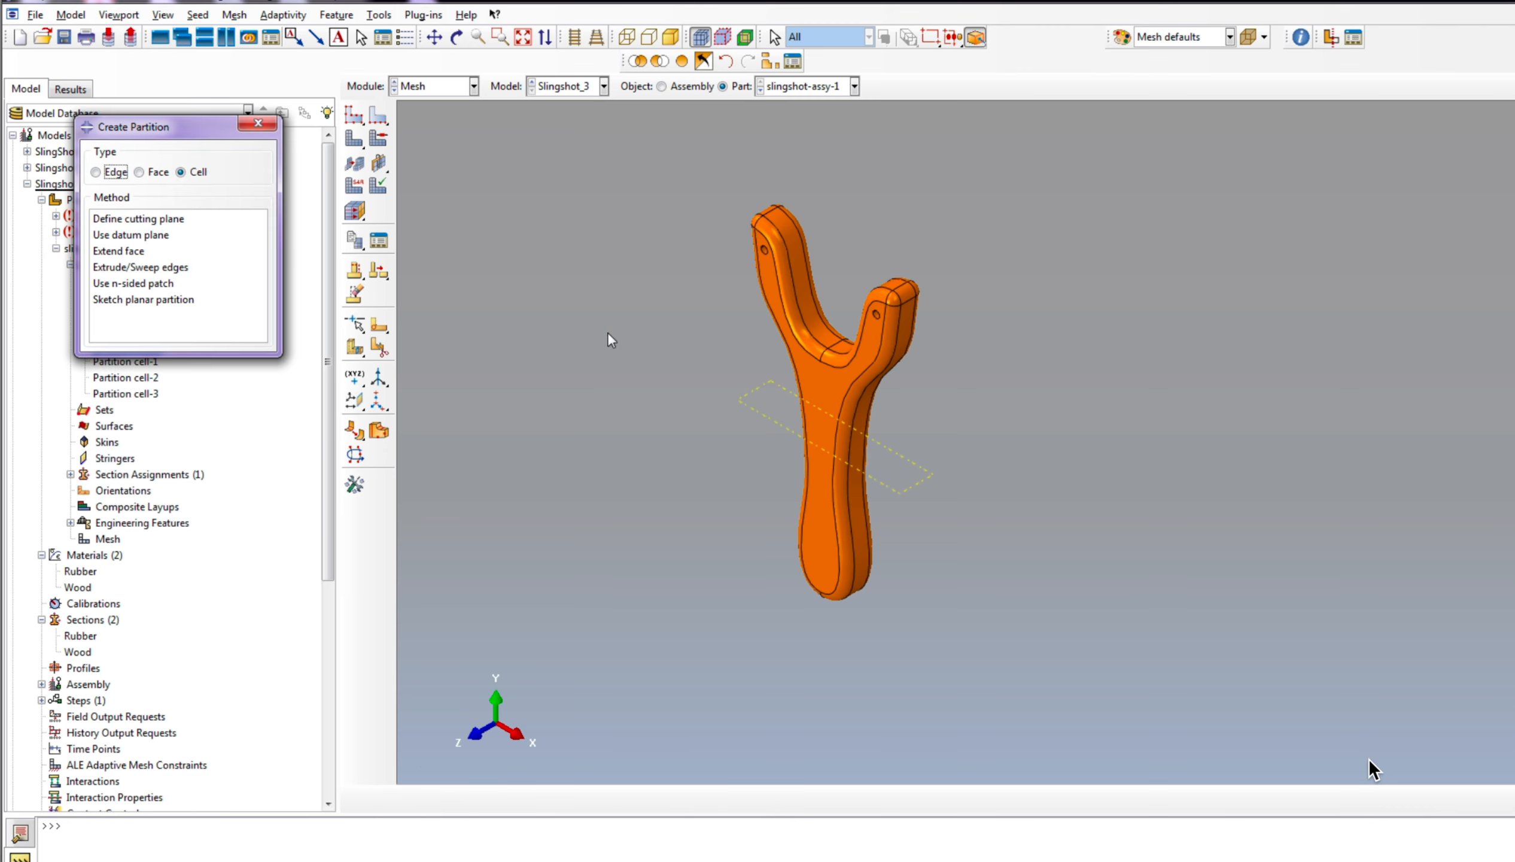
click(136, 236)
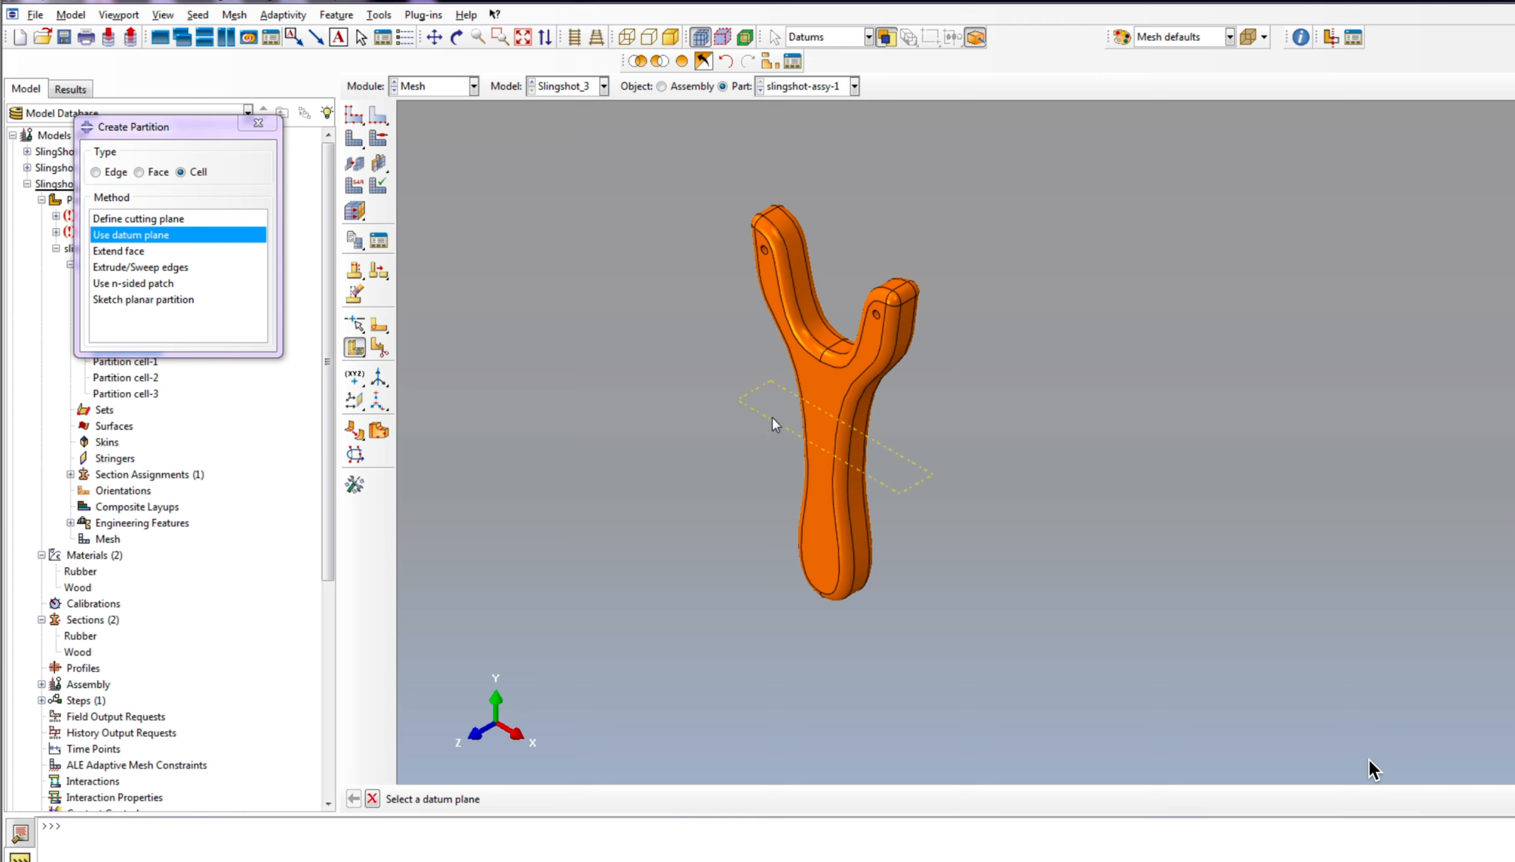
click(772, 417)
middle_click(1369, 758)
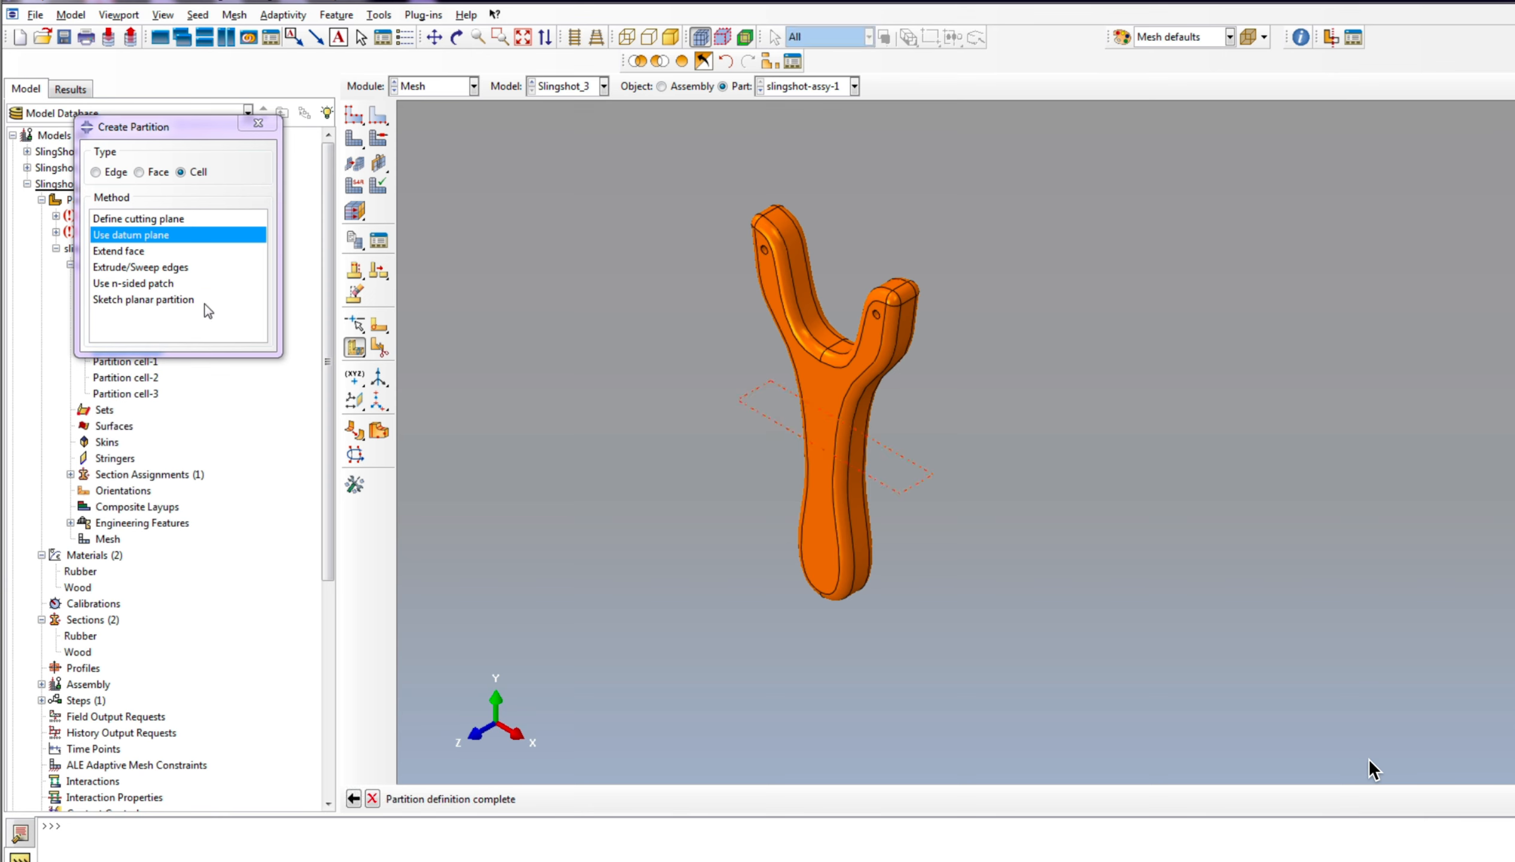
click(258, 123)
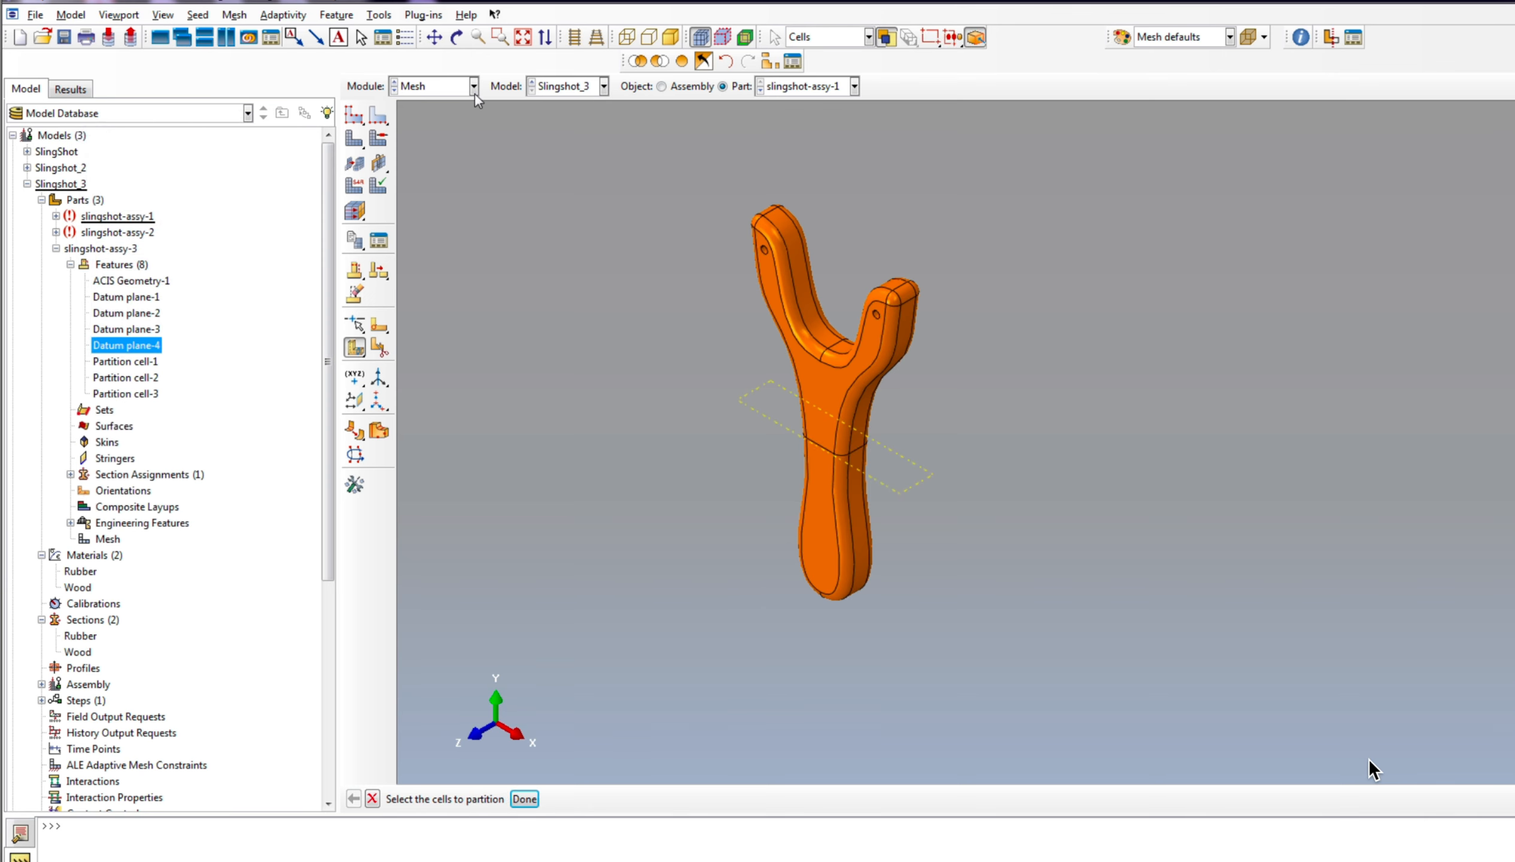
Step: Assign Tet element shape with the Free technique as mesh controls to all cells of the slingshot frame
click(379, 139)
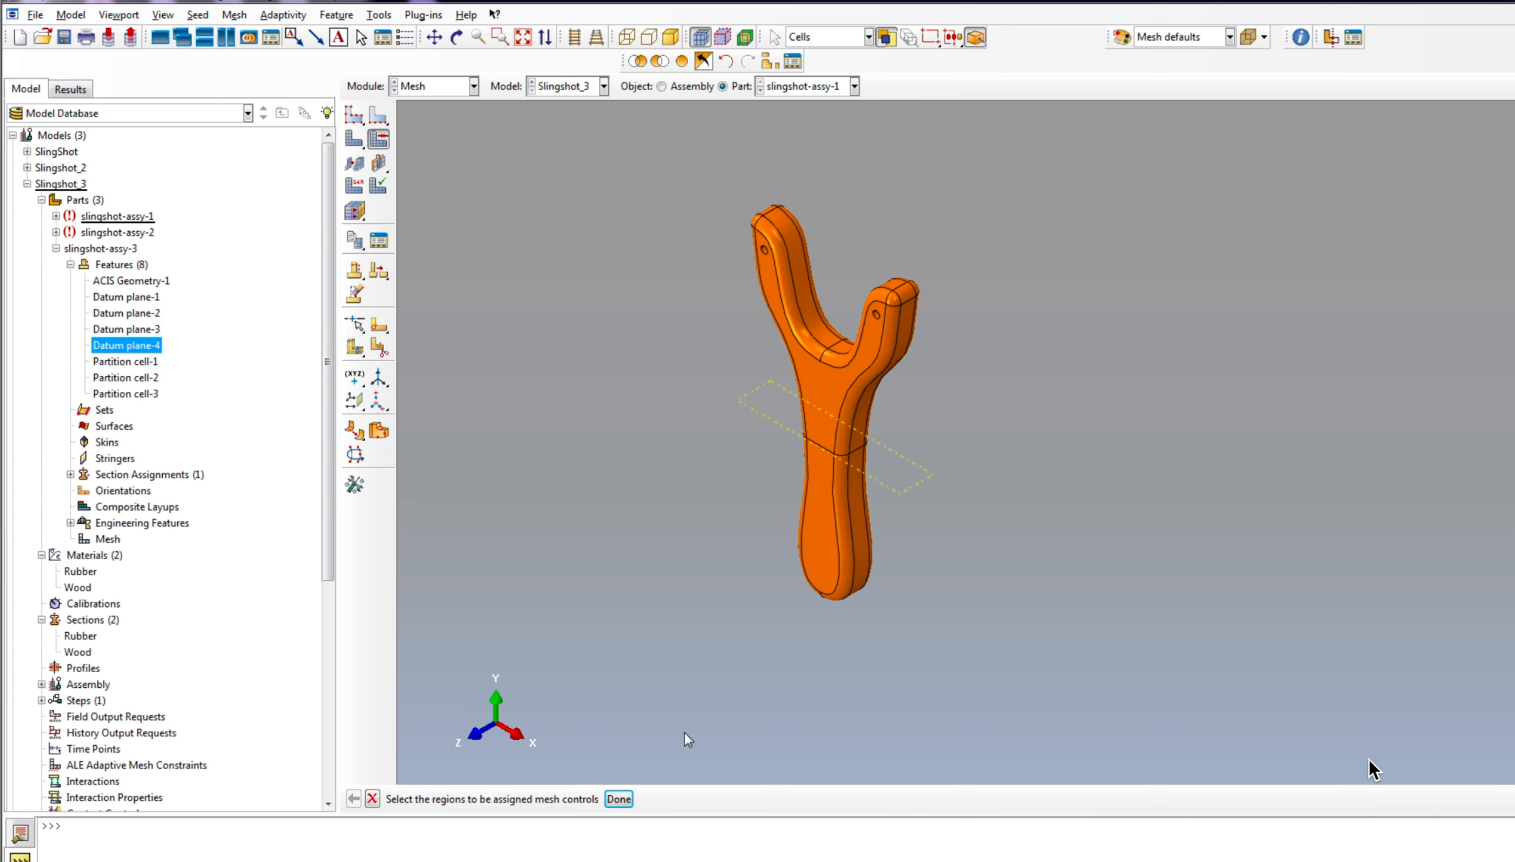
drag(619, 137, 1083, 641)
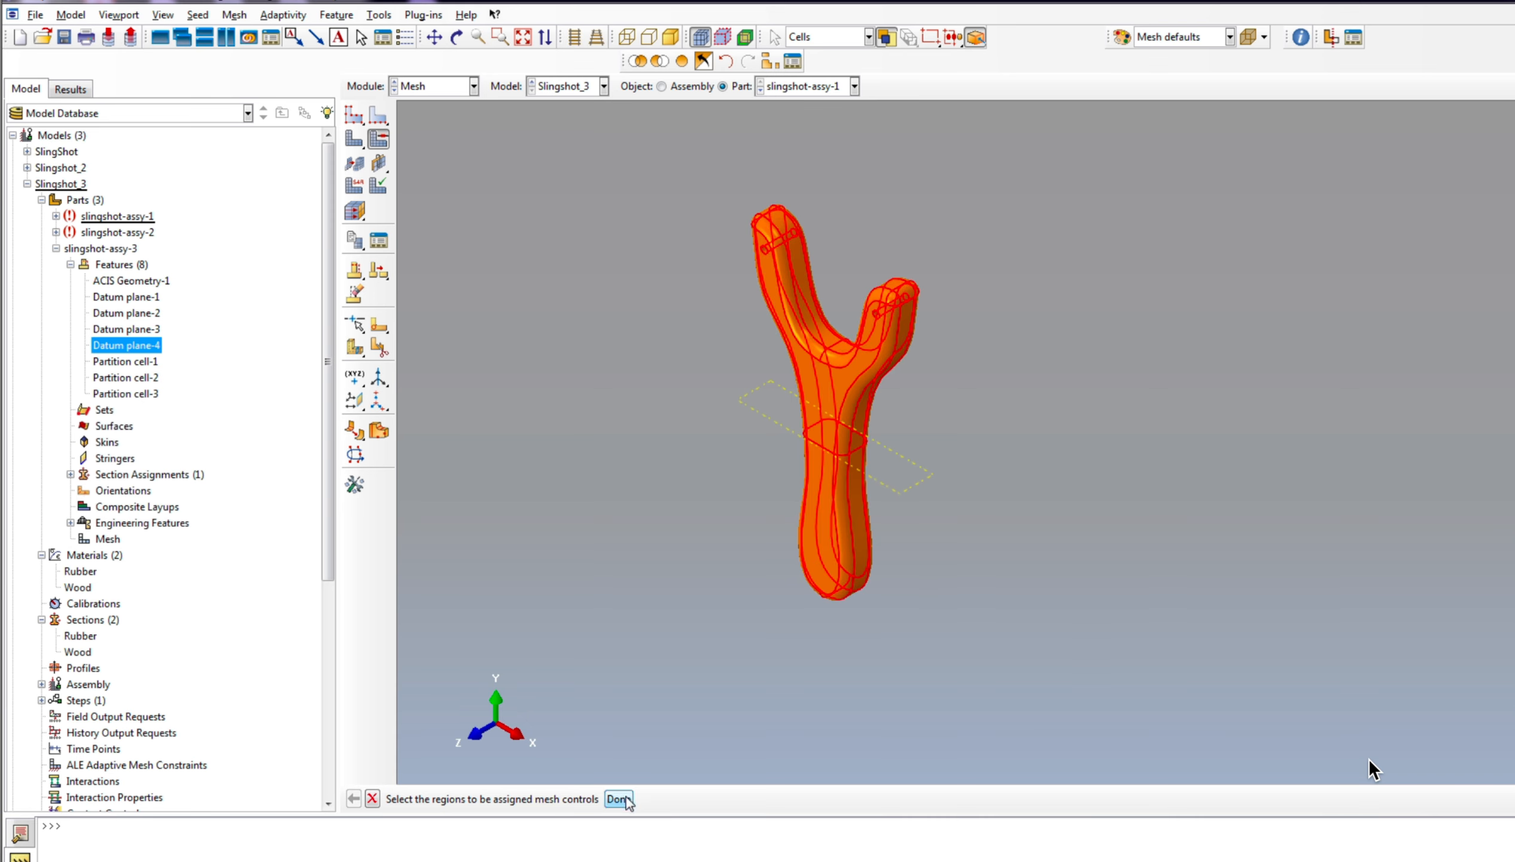
click(619, 799)
click(1282, 186)
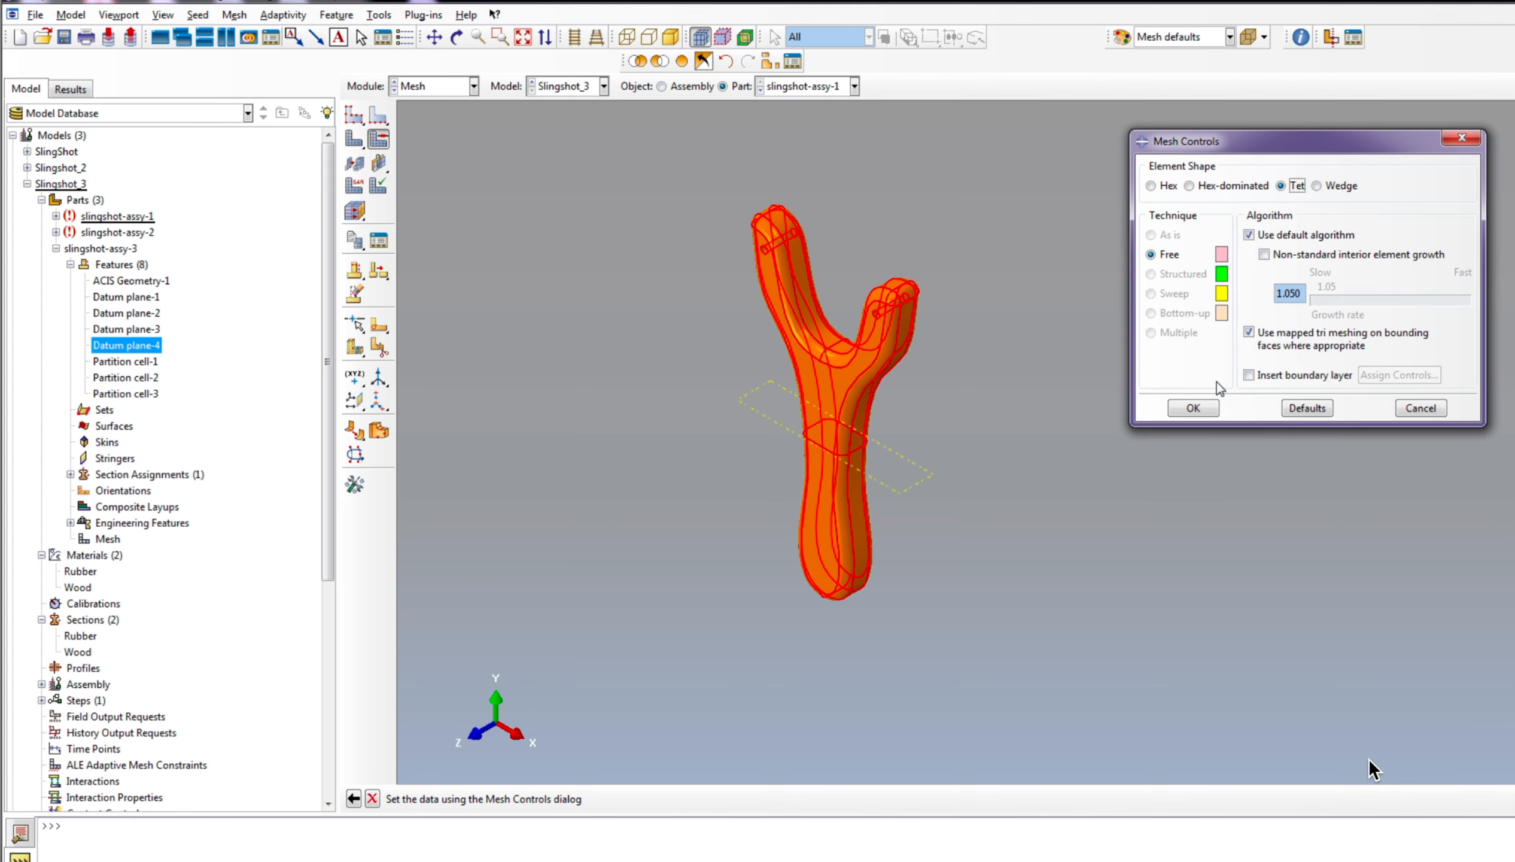
click(1195, 407)
Step: Assign Explicit 3D Stress quadratic tetrahedral elements to all cells of the slingshot frame
scroll(768, 560, down, 2)
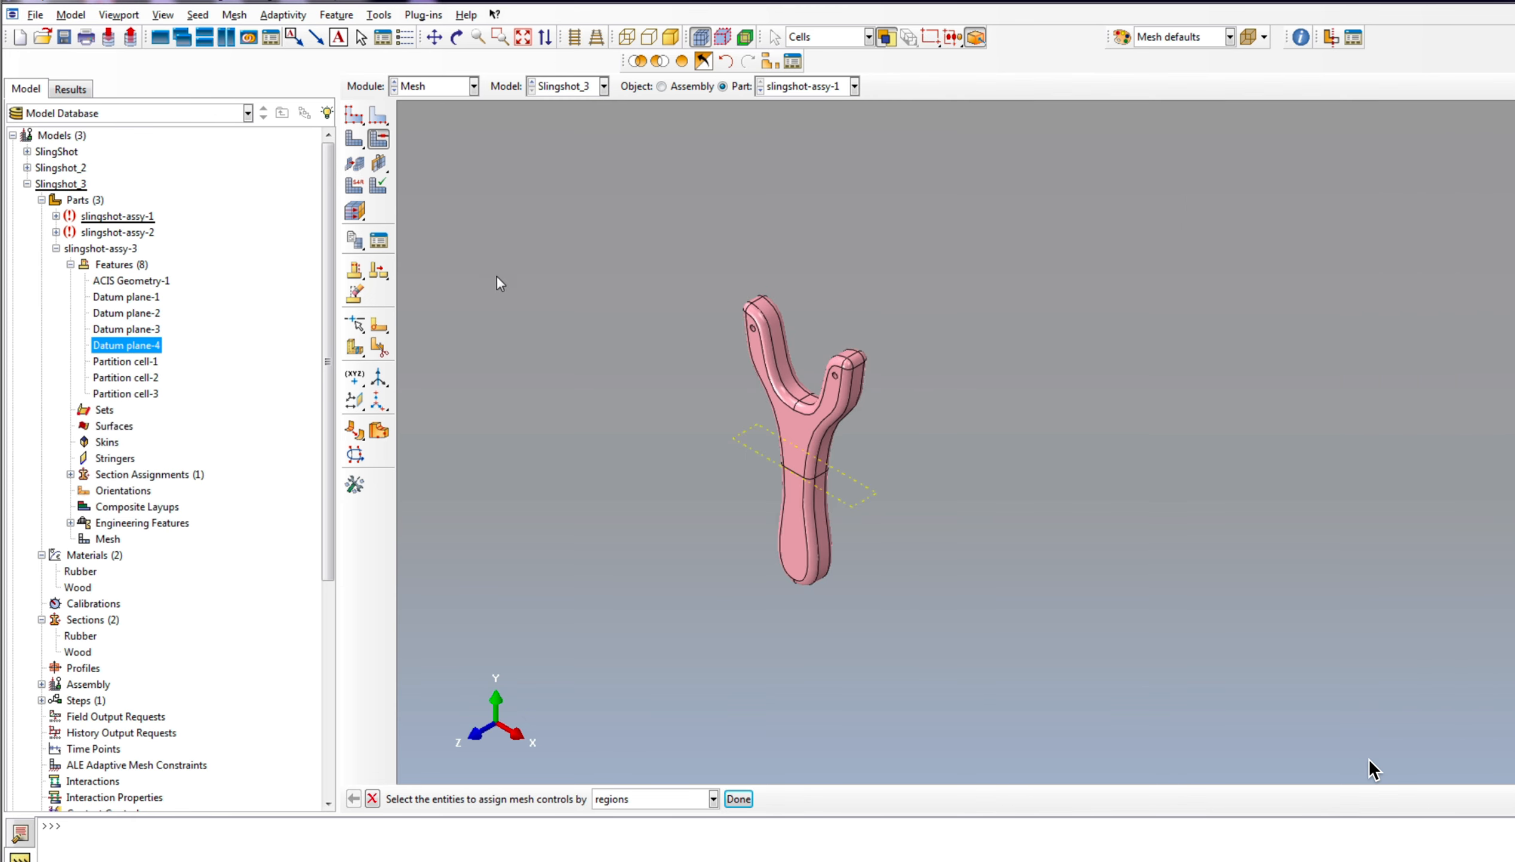
scroll(759, 474, up, 2)
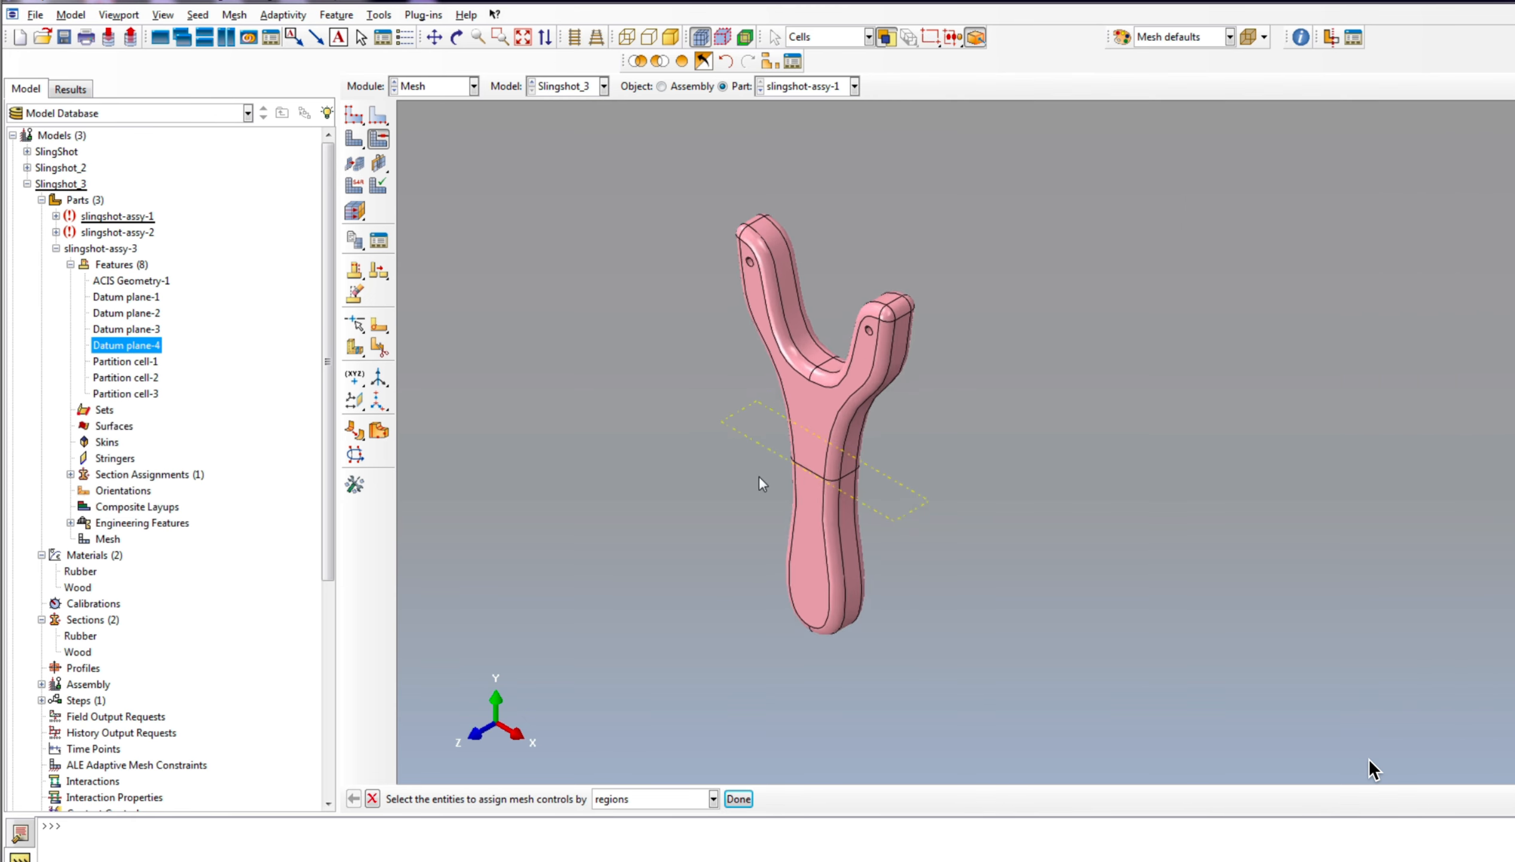
scroll(744, 432, up, 2)
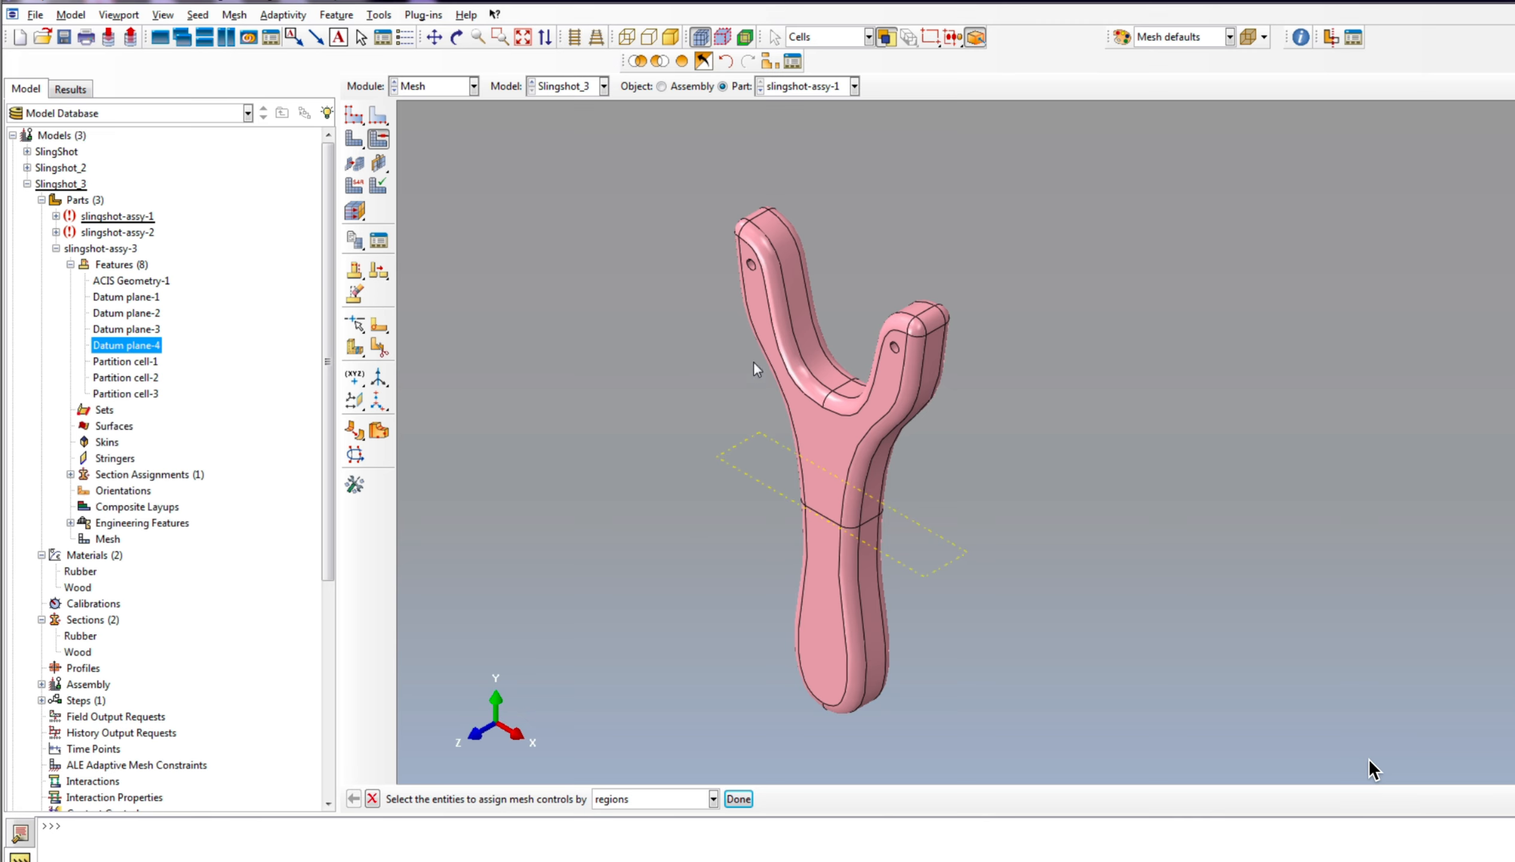
click(355, 186)
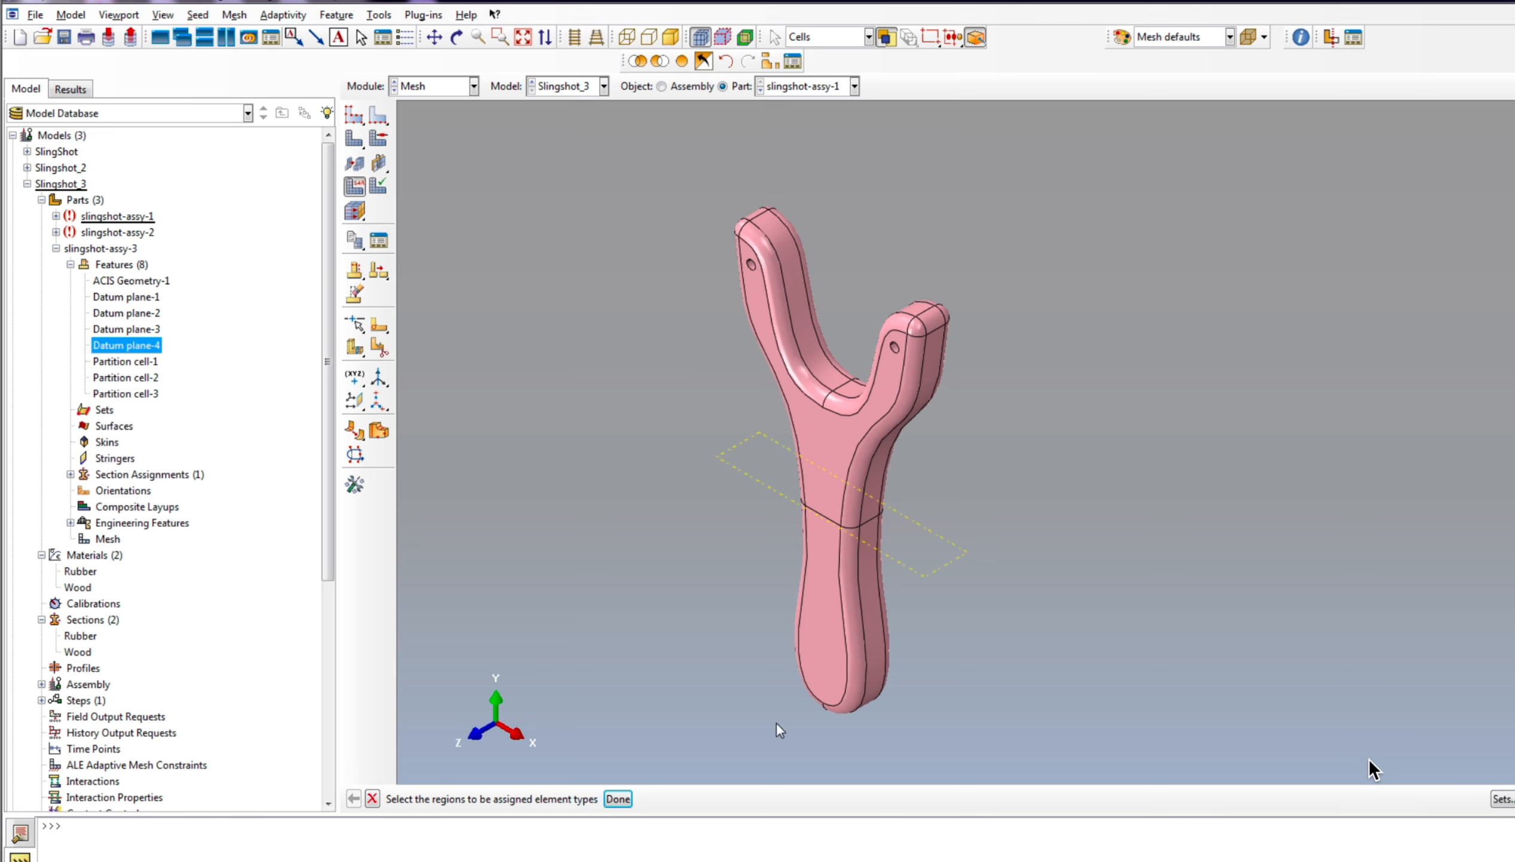
drag(670, 263, 1112, 775)
click(617, 799)
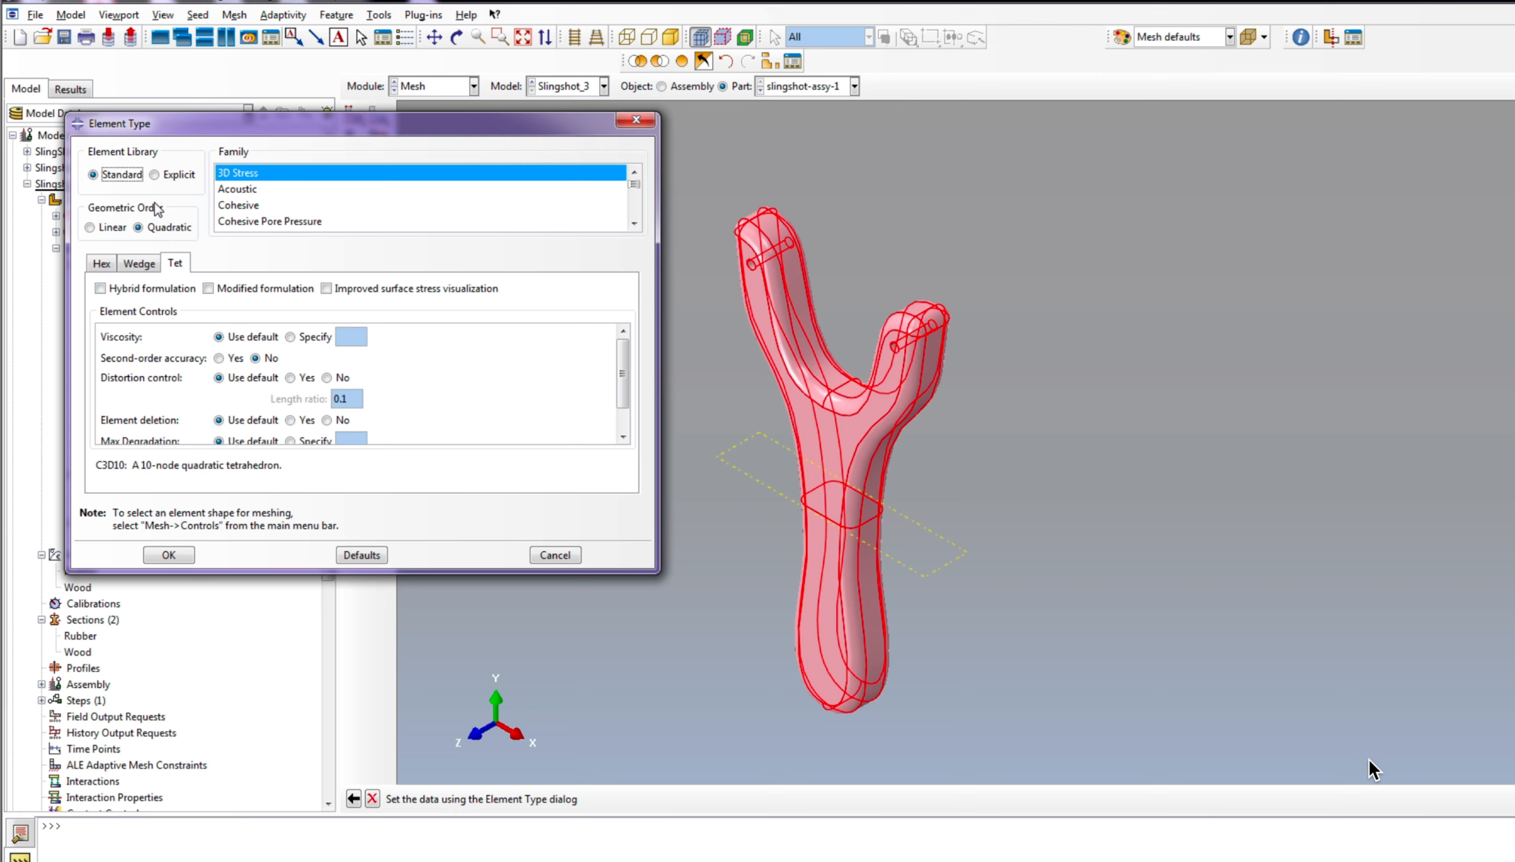
click(174, 175)
drag(162, 572, 163, 563)
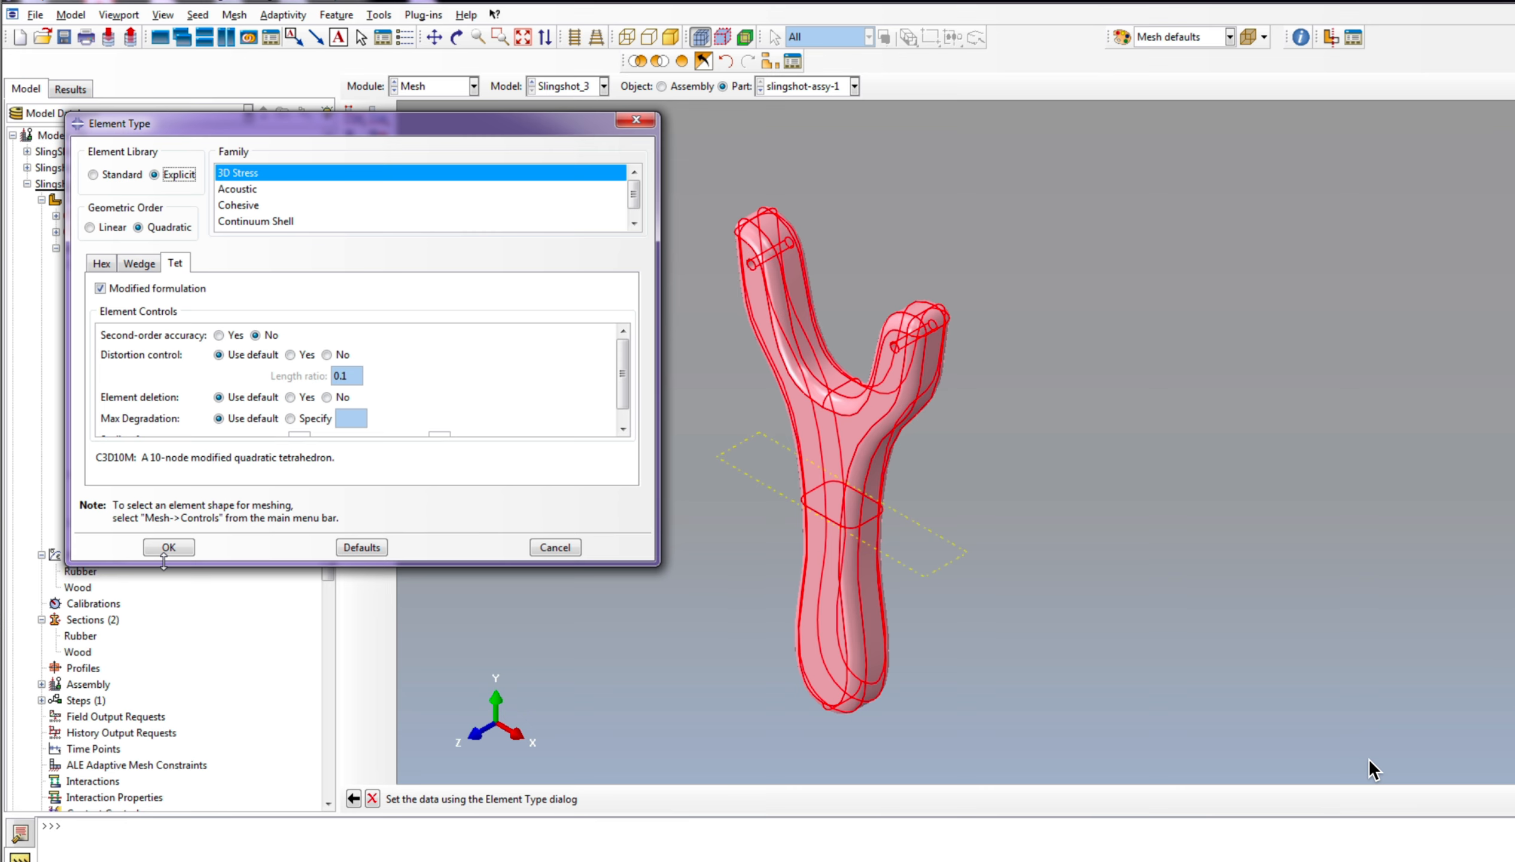
click(174, 550)
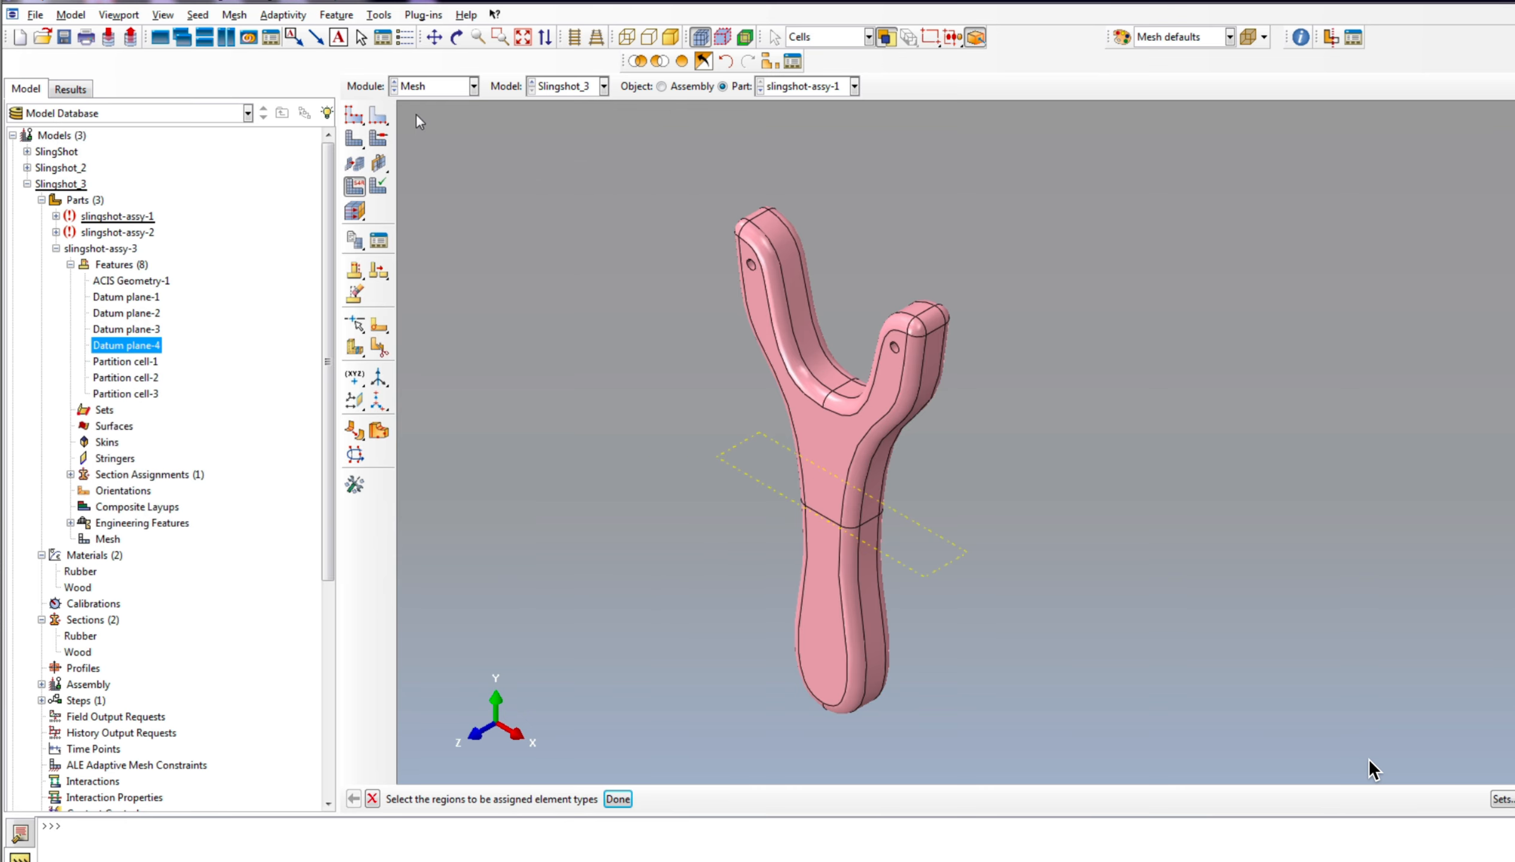
Step: Seed the slingshot frame with an approximate global size of 5
click(356, 114)
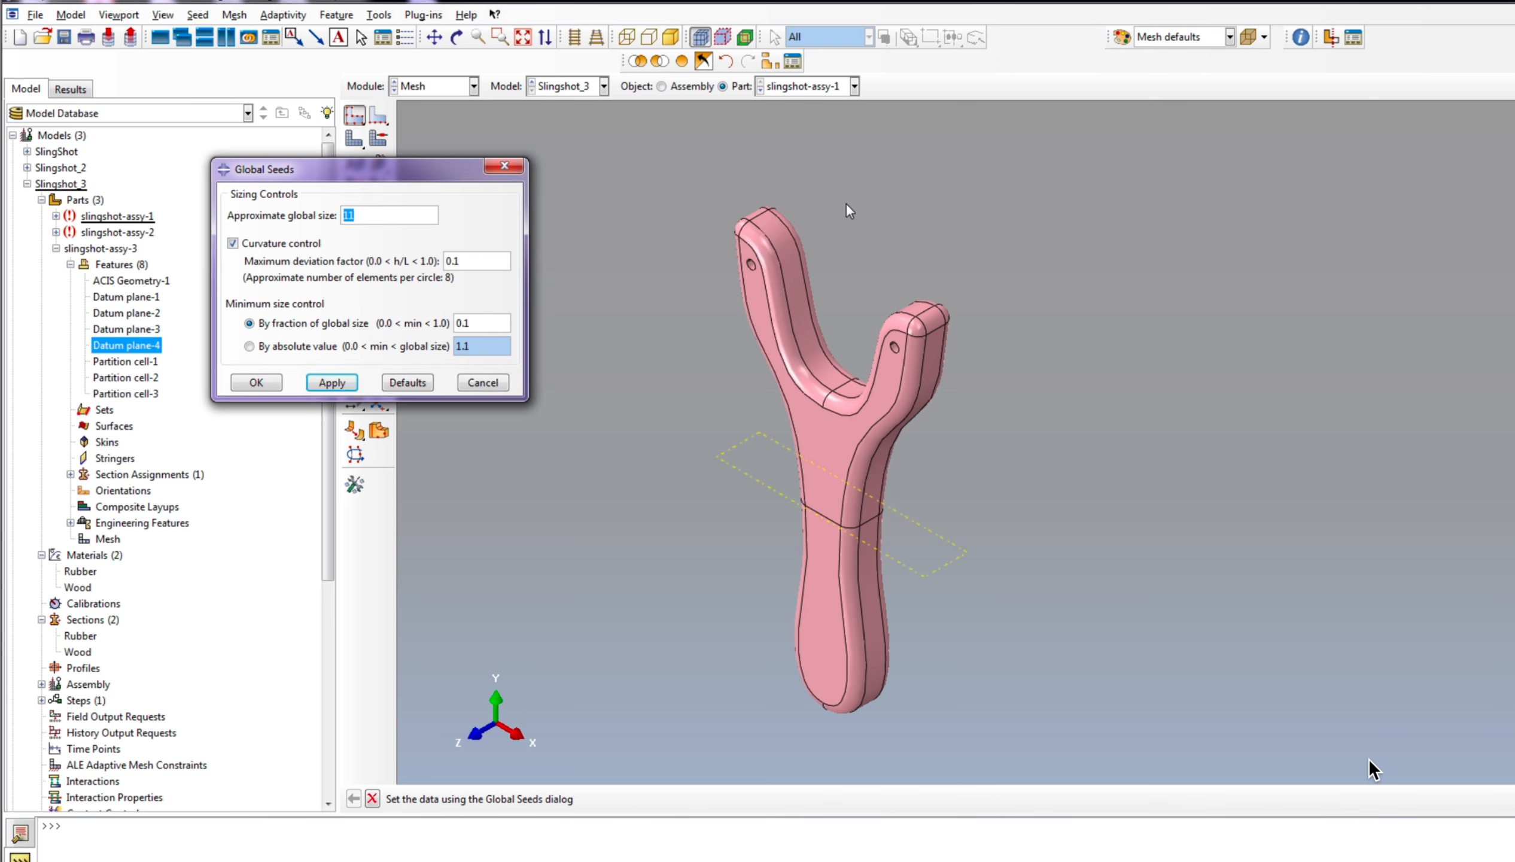
click(328, 383)
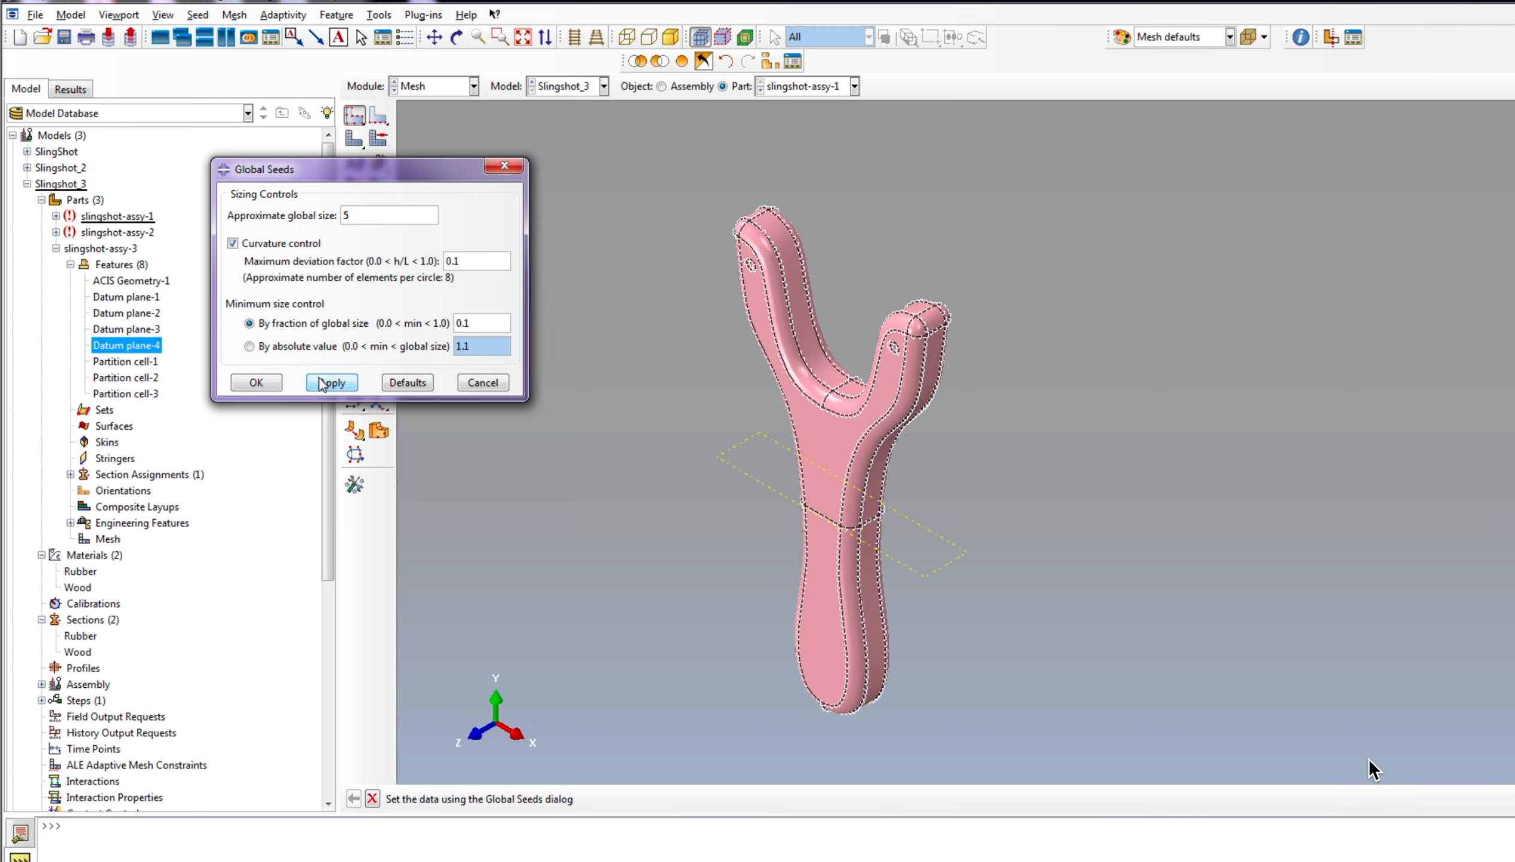
click(253, 383)
Step: Apply local seeds with an approximate element size of 7.5 to the handle edges below the partition
scroll(579, 325, down, 3)
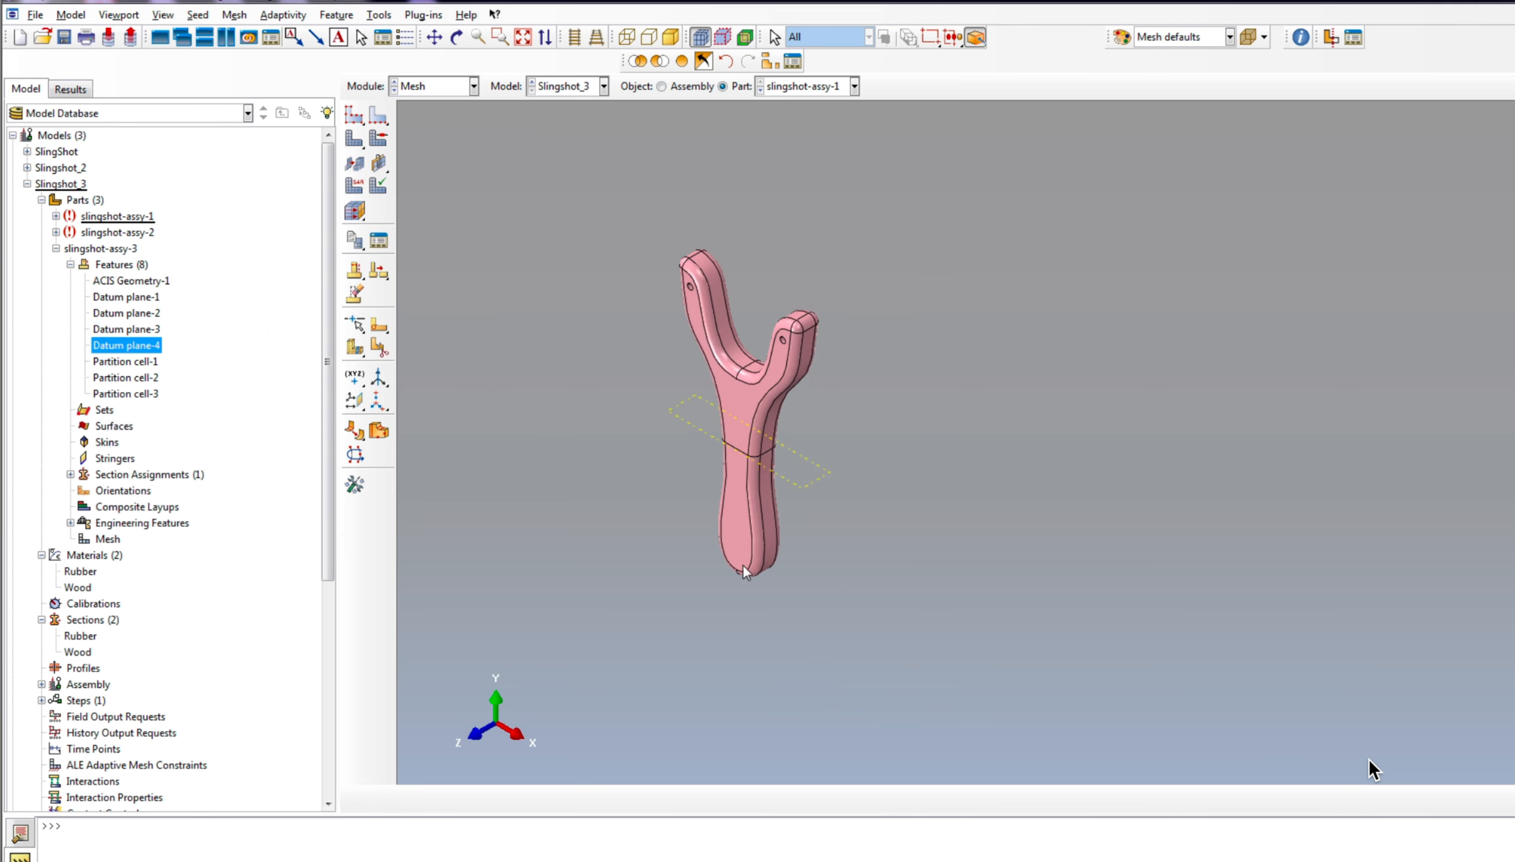
scroll(744, 564, up, 2)
click(378, 117)
drag(675, 485, 861, 619)
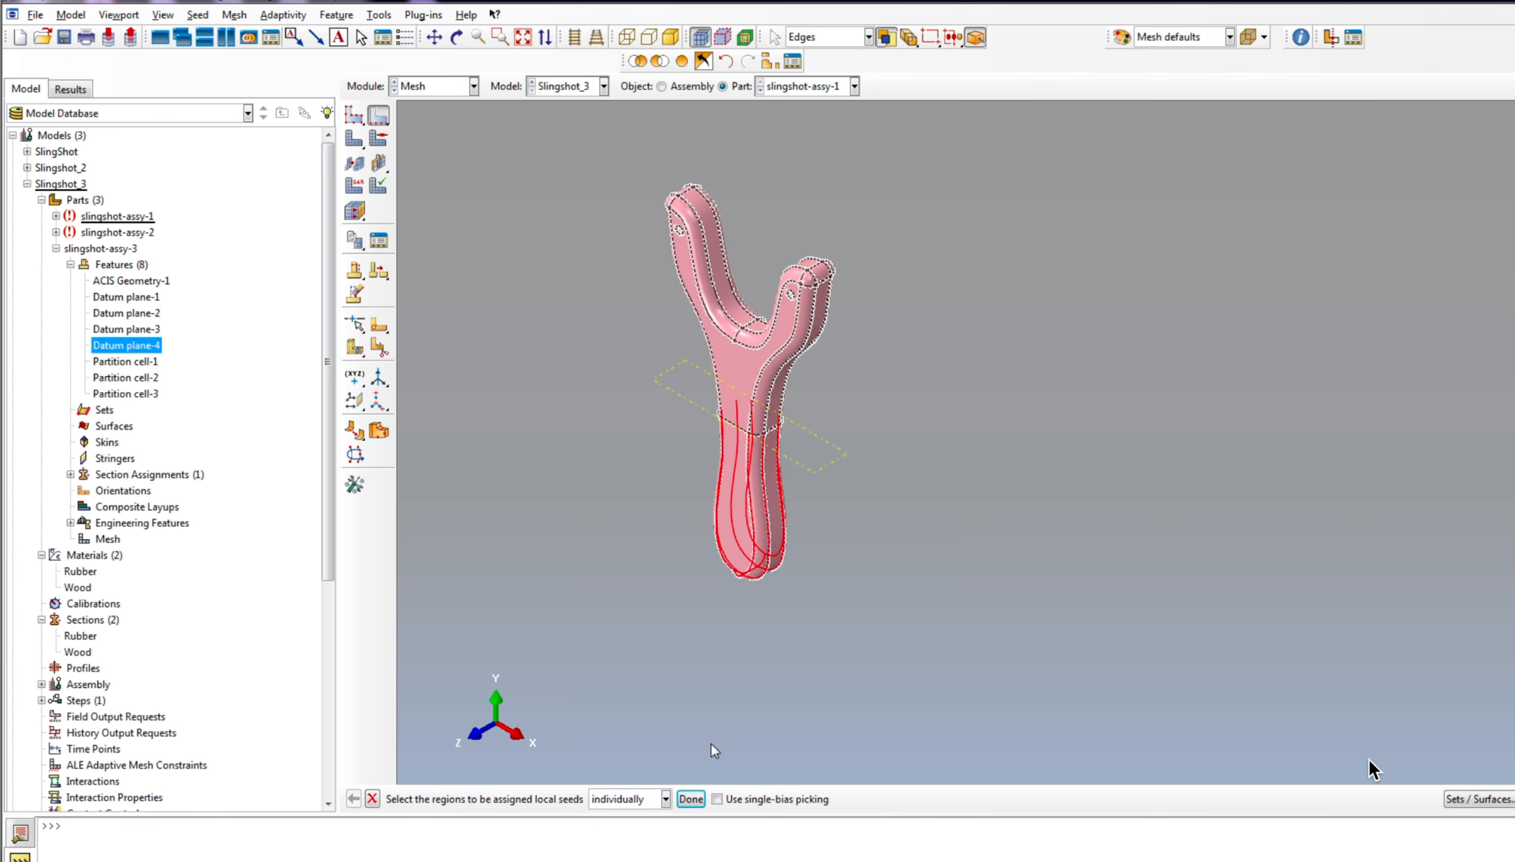
click(690, 799)
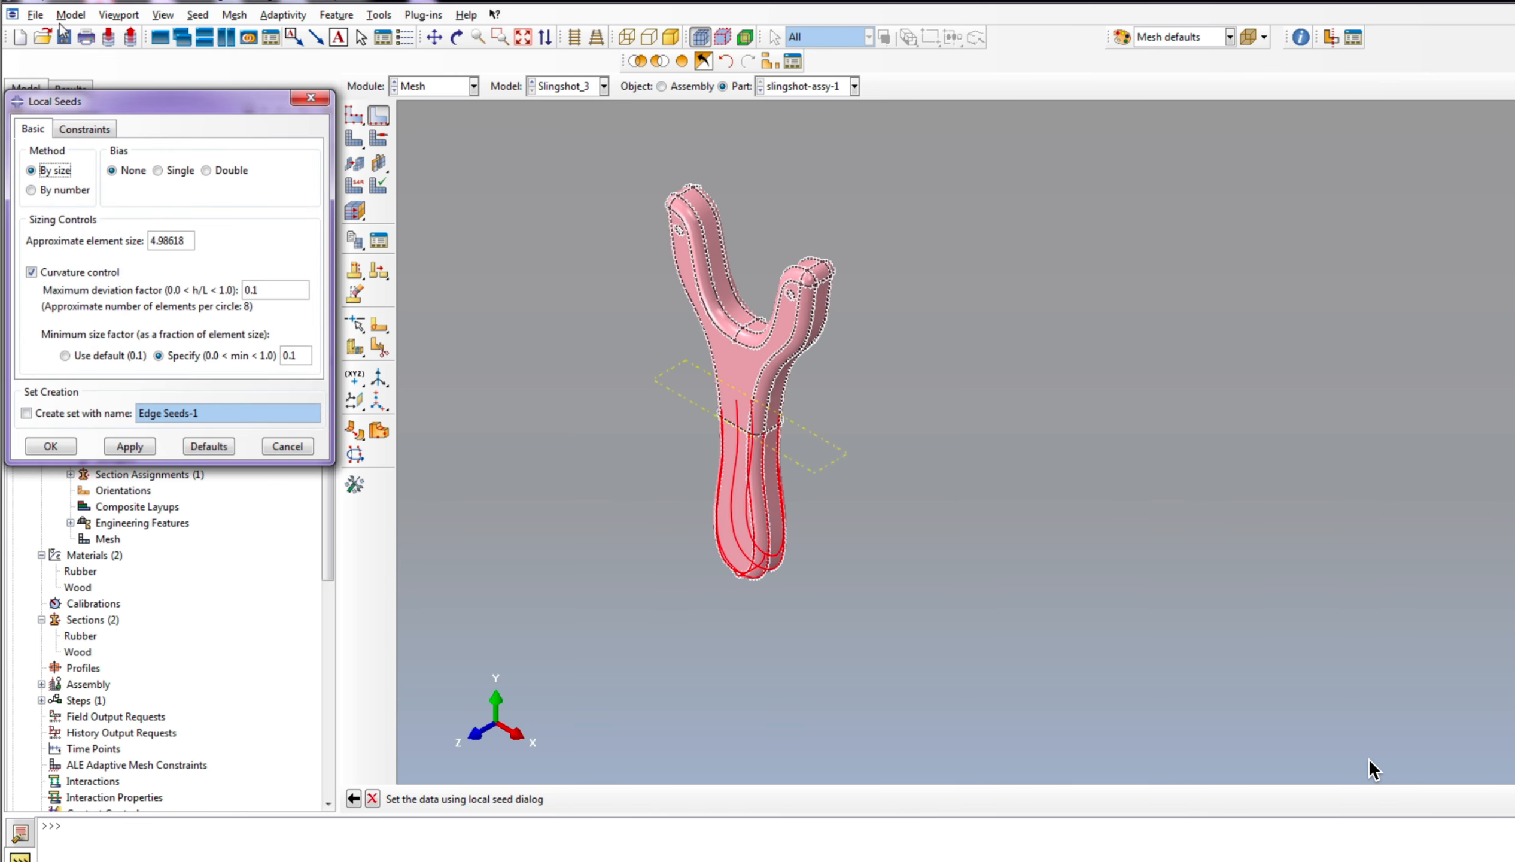
double_click(172, 242)
text(7.5)
click(130, 446)
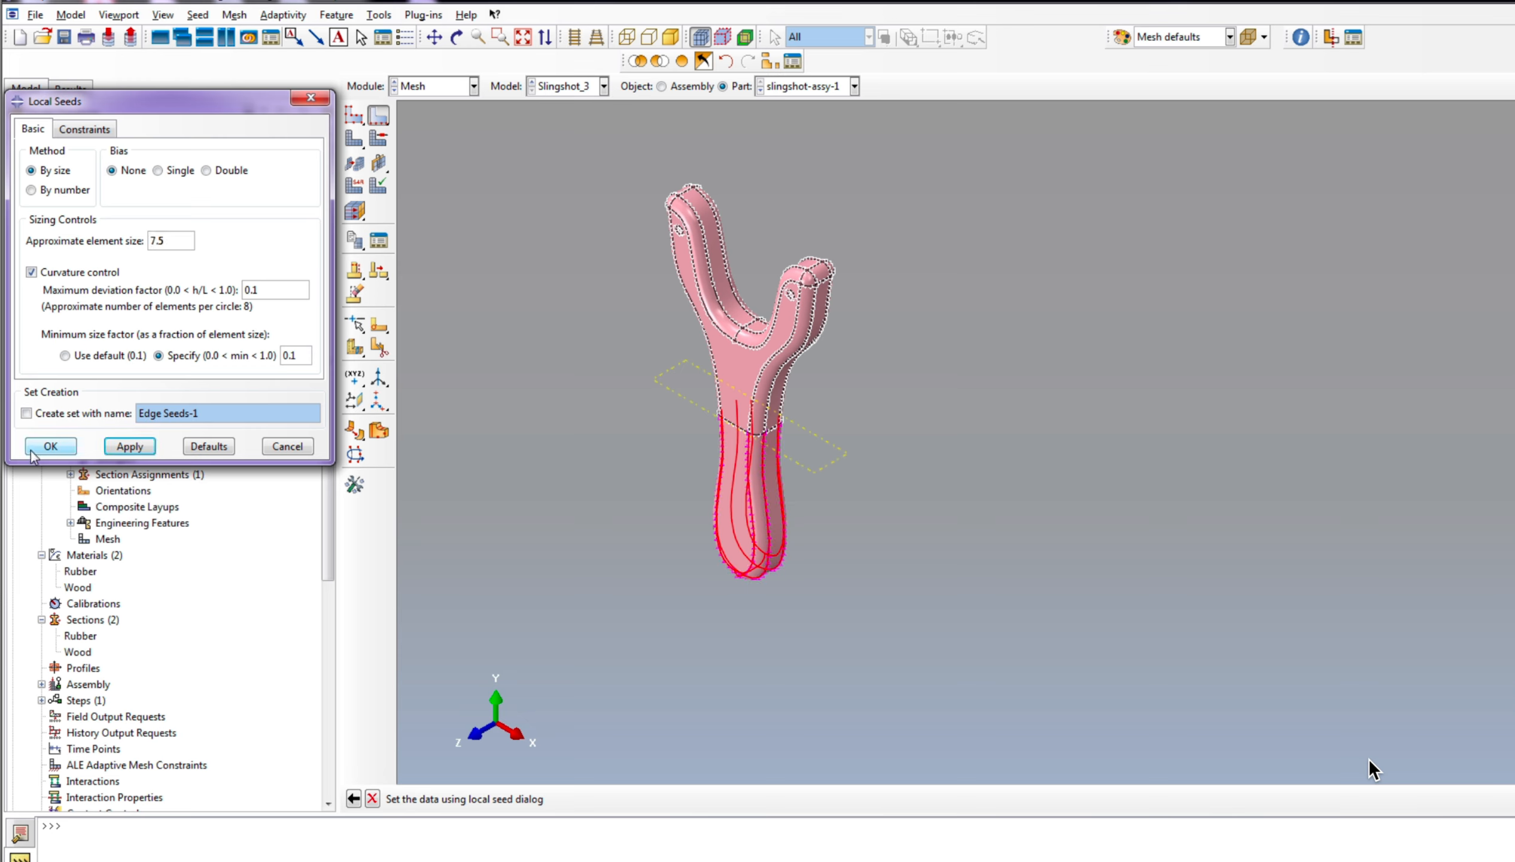
click(50, 446)
Step: Mesh the slingshot frame part and inspect the mesh on the handle and fork arms
click(353, 139)
middle_click(673, 343)
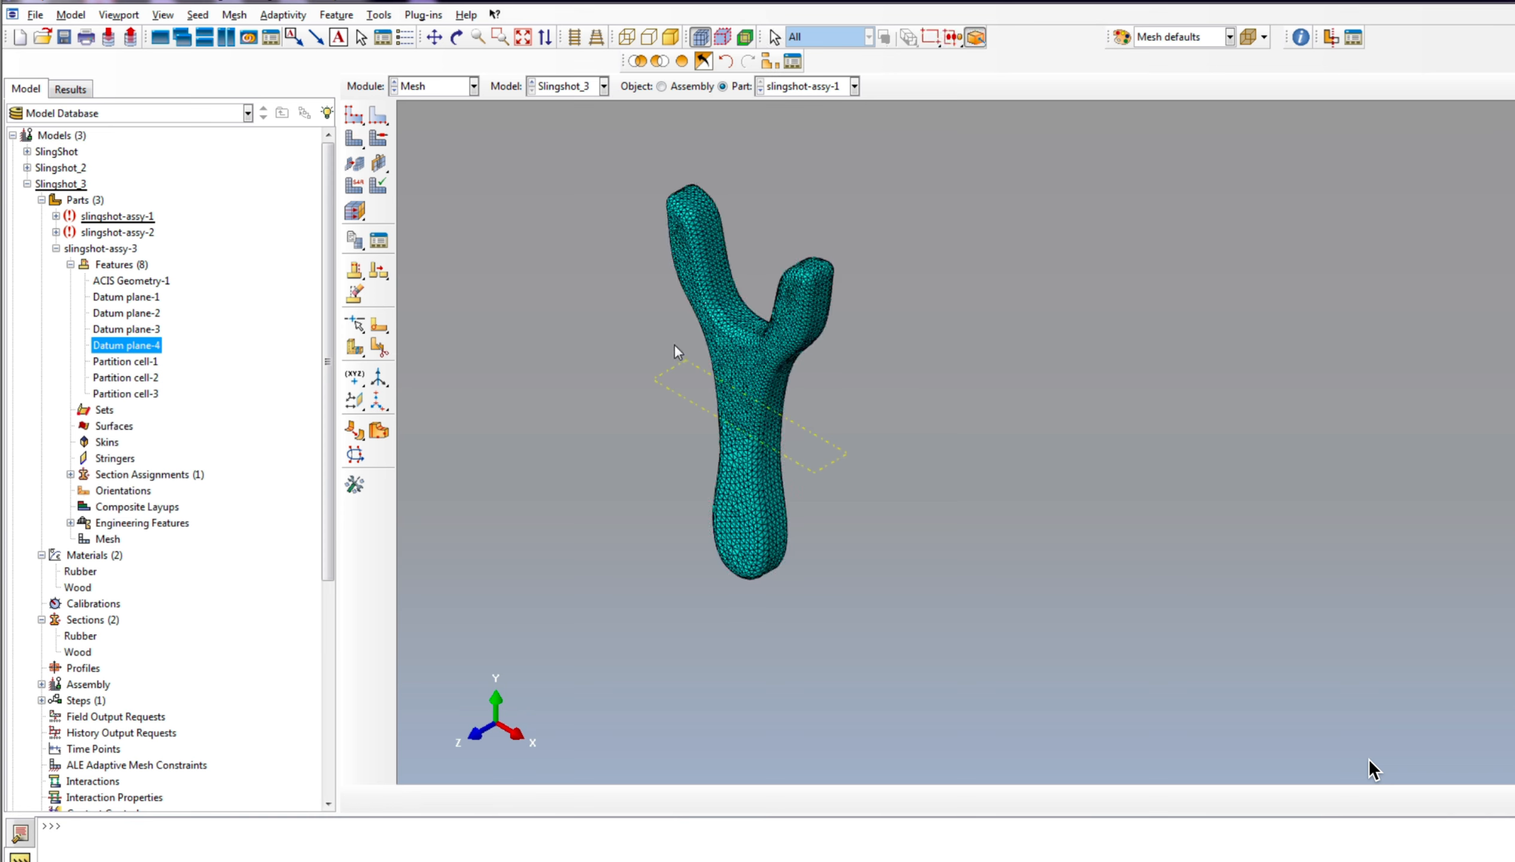
scroll(571, 327, down, 3)
scroll(642, 458, down, 3)
scroll(677, 511, up, 3)
scroll(677, 483, down, 2)
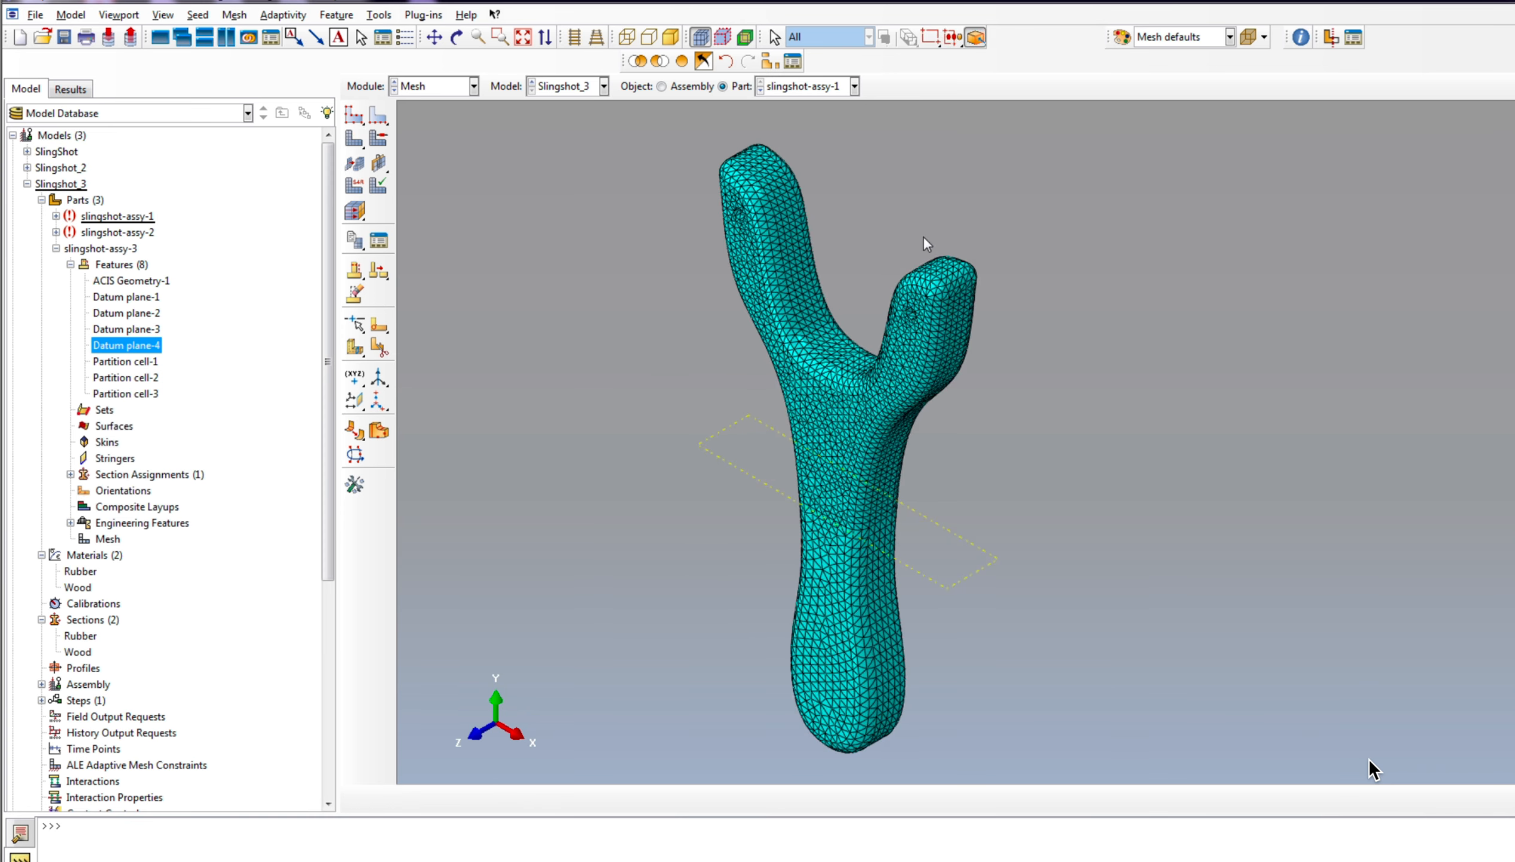
scroll(923, 235, down, 3)
scroll(911, 231, up, 3)
Step: Display the rubber band part, slingshot-assy-2, and set its mesh controls to Tet element shape with the Free technique
click(854, 87)
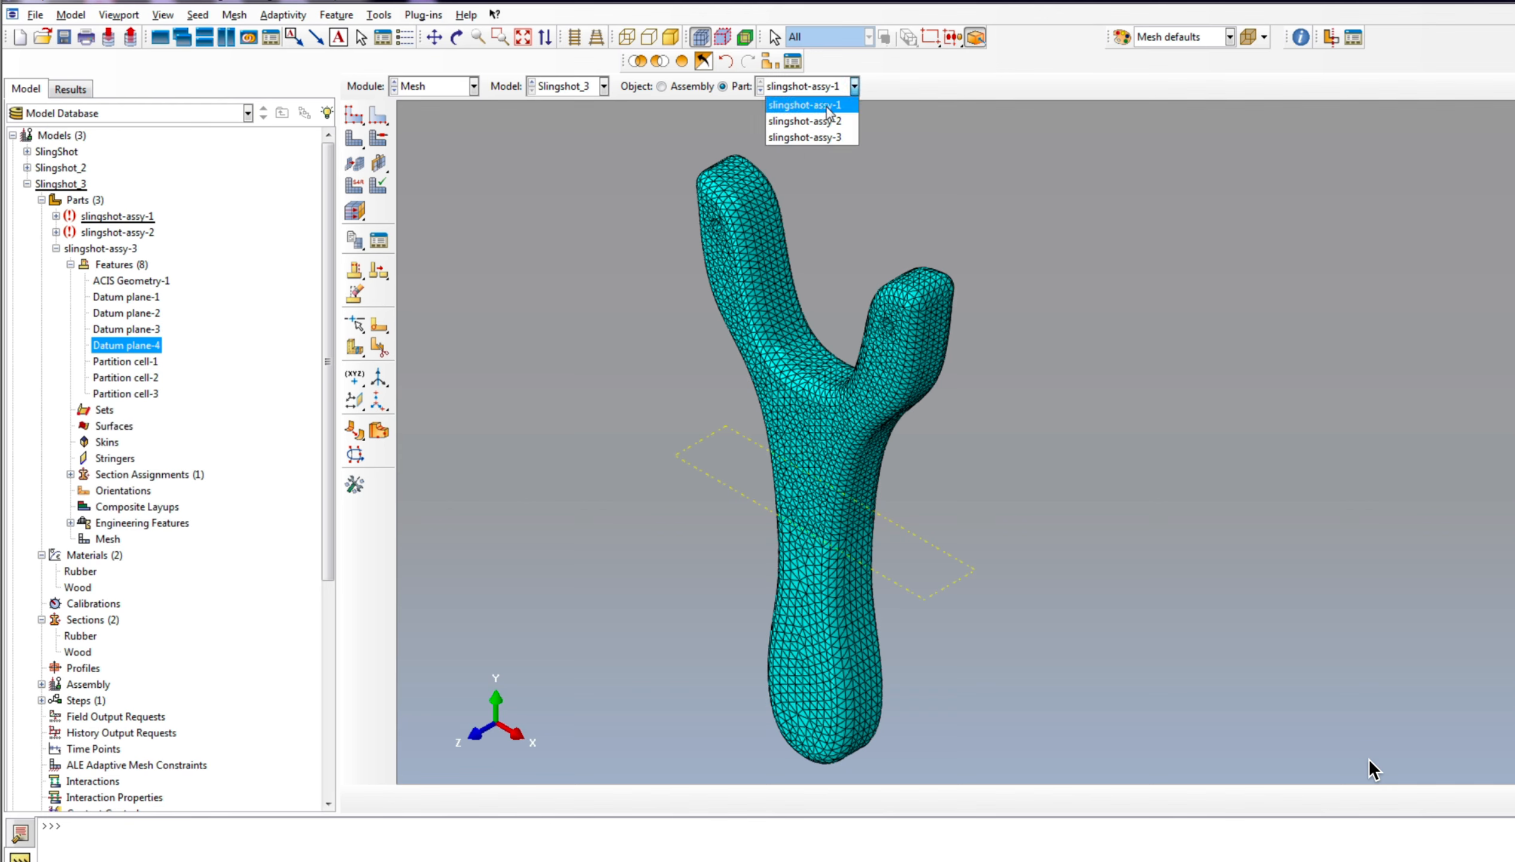
click(823, 123)
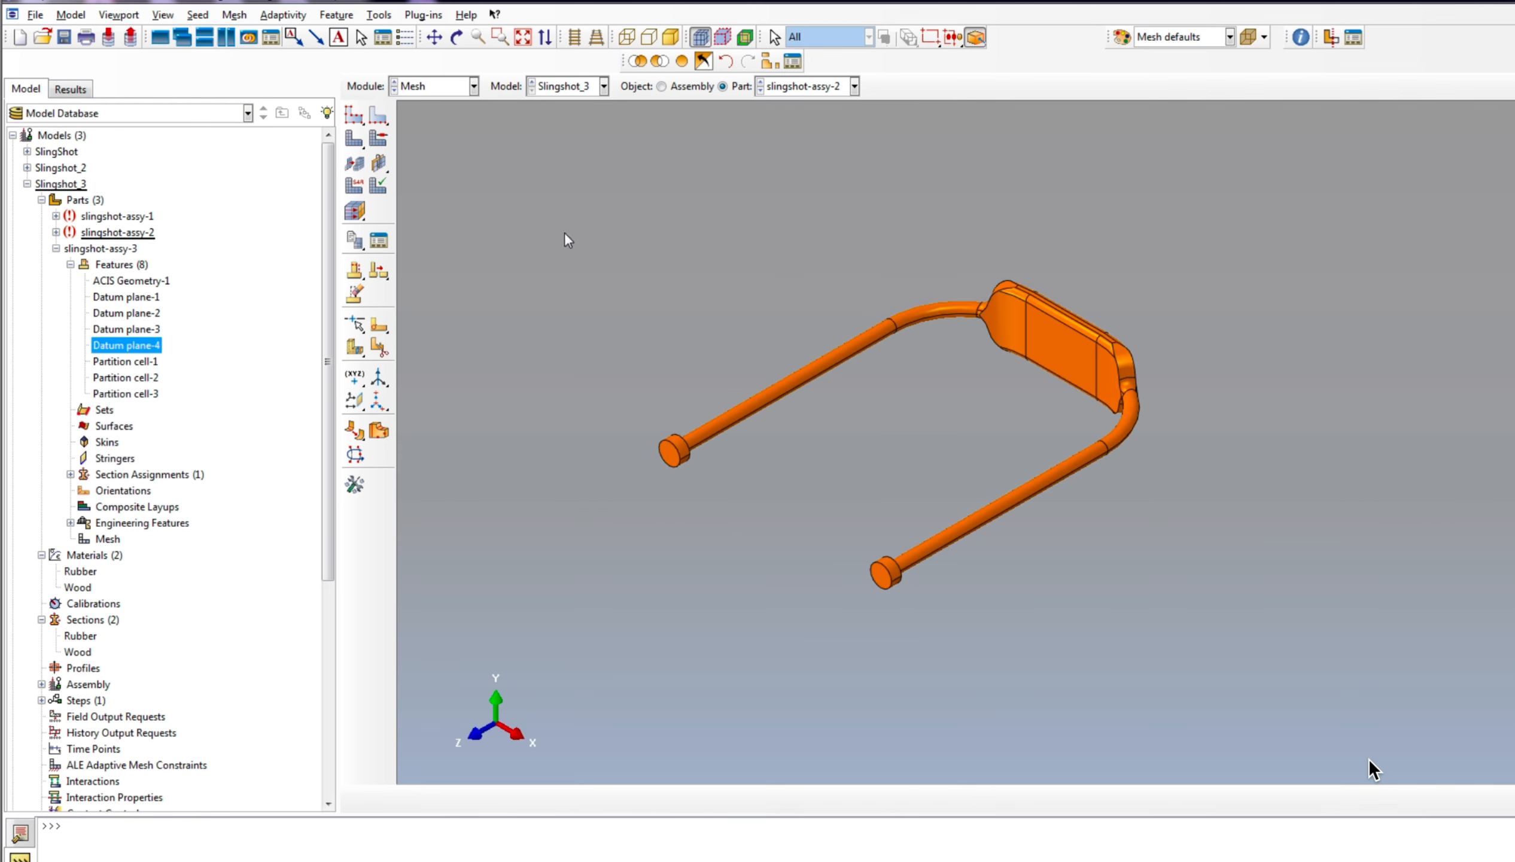
click(379, 138)
click(1281, 185)
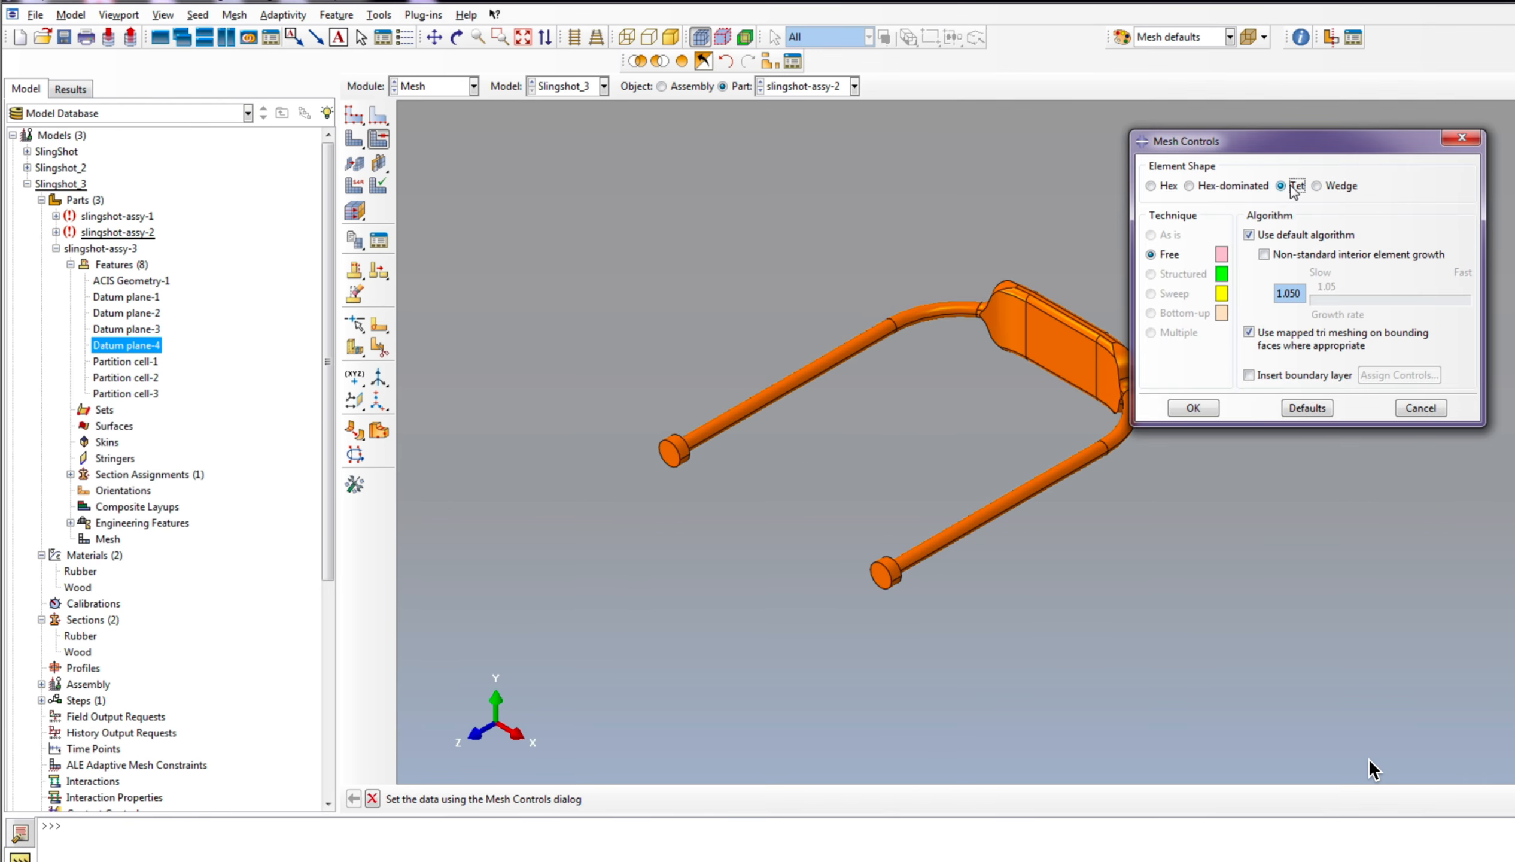
click(1194, 408)
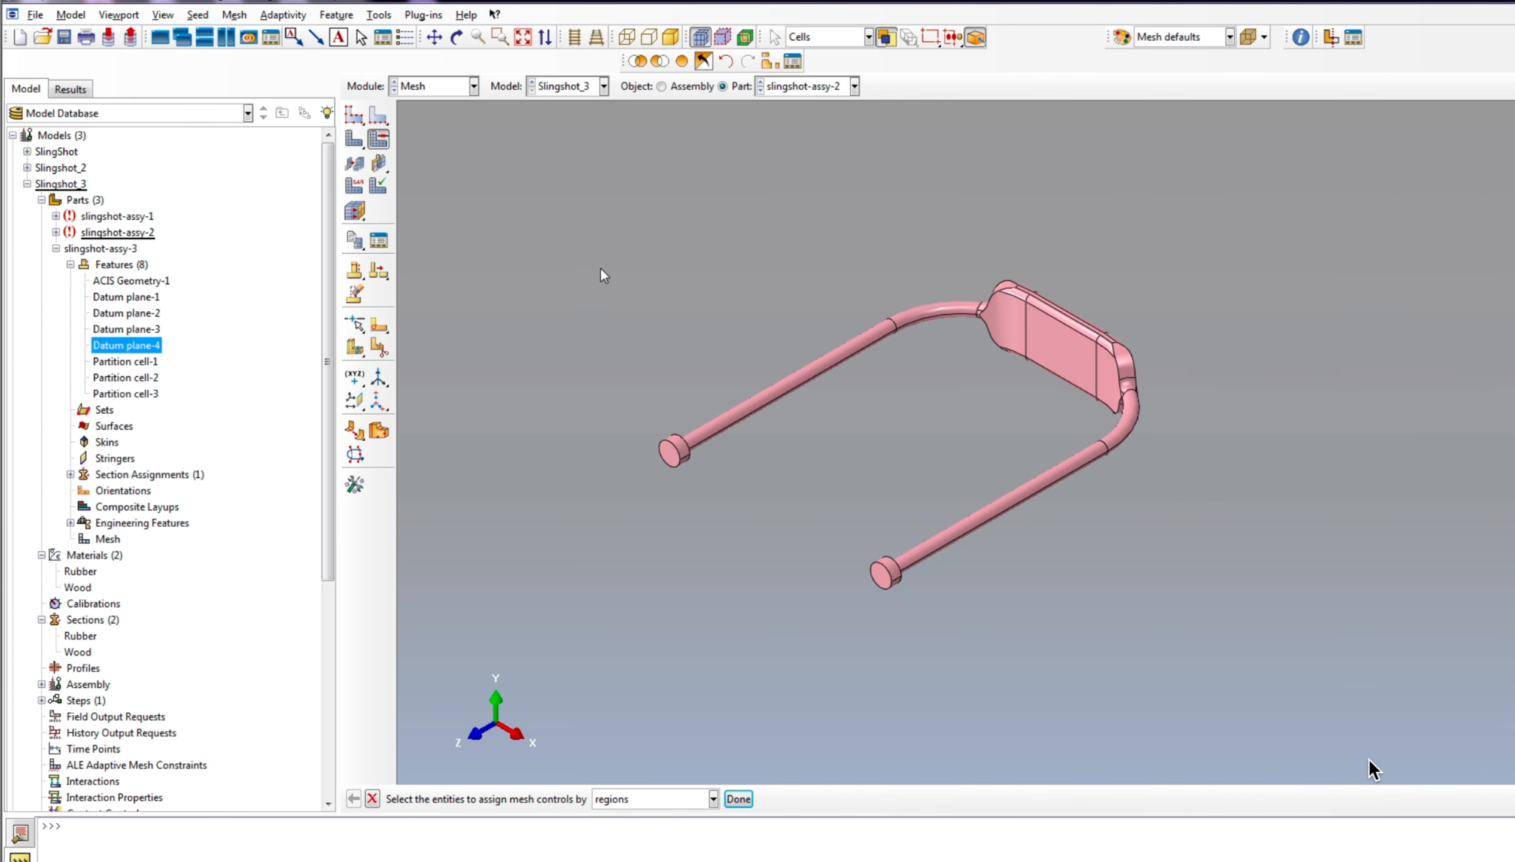
Step: Assign Explicit 3D Stress quadratic tetrahedral elements with modified formulation to the rubber band part
click(355, 186)
scroll(996, 467, up, 3)
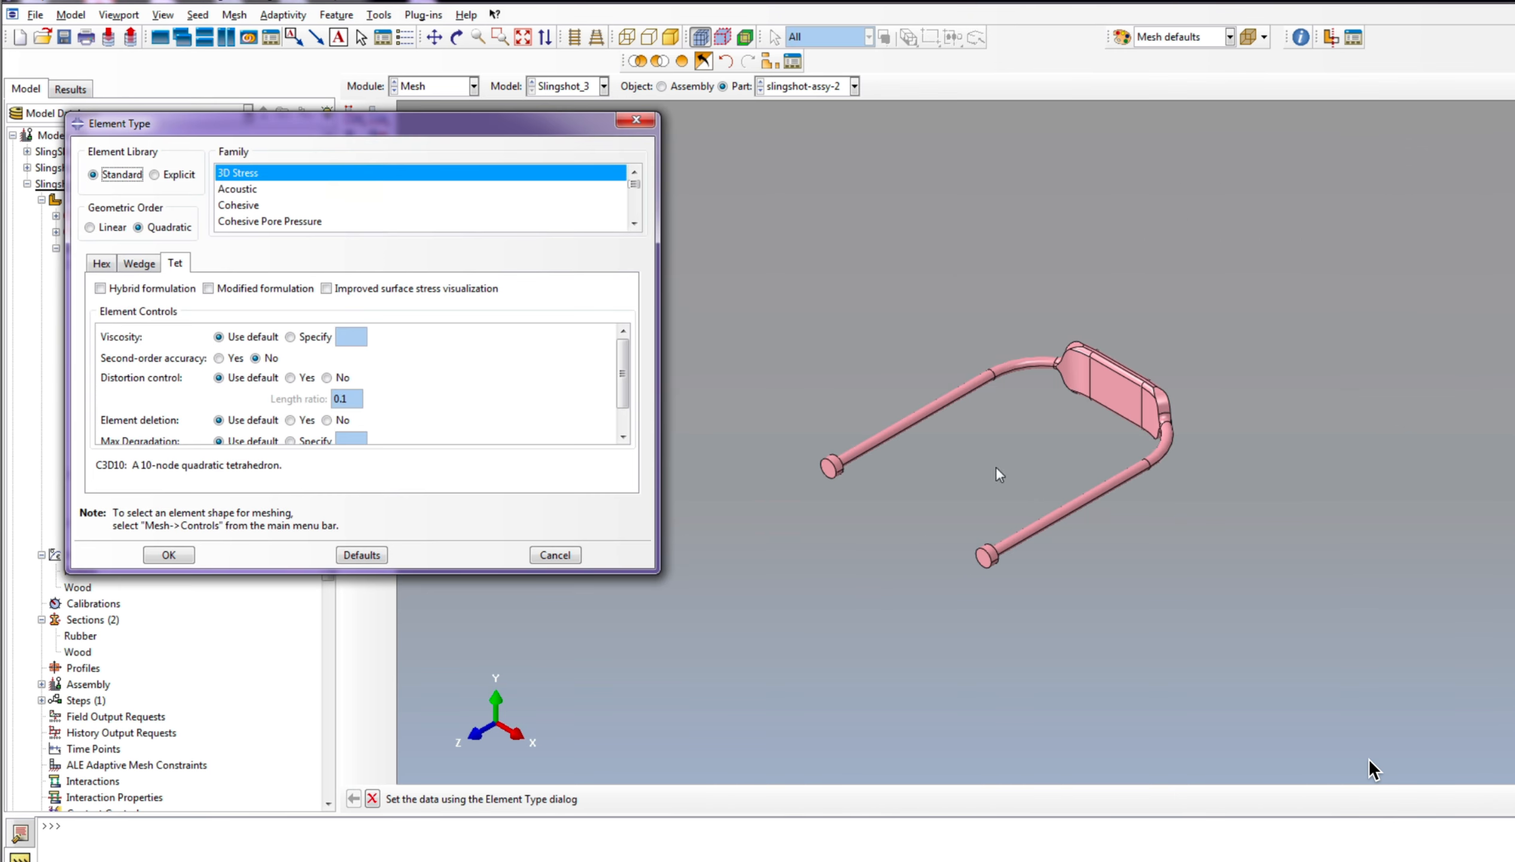
scroll(1202, 451, down, 2)
scroll(1155, 379, down, 2)
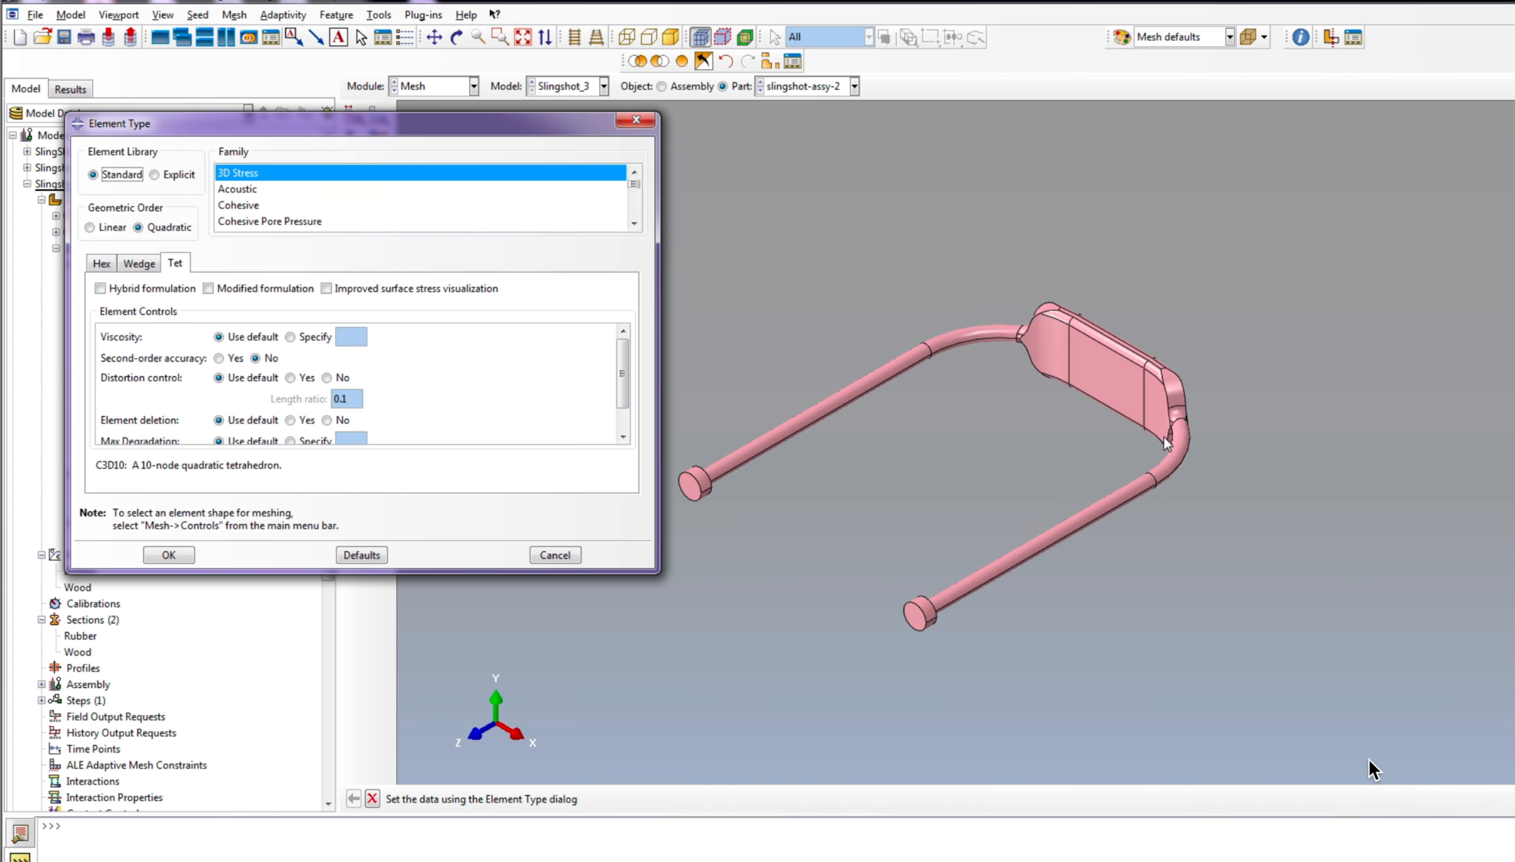
scroll(1083, 402, up, 2)
scroll(1057, 394, down, 2)
scroll(1077, 319, up, 2)
scroll(962, 433, down, 1)
scroll(961, 425, up, 2)
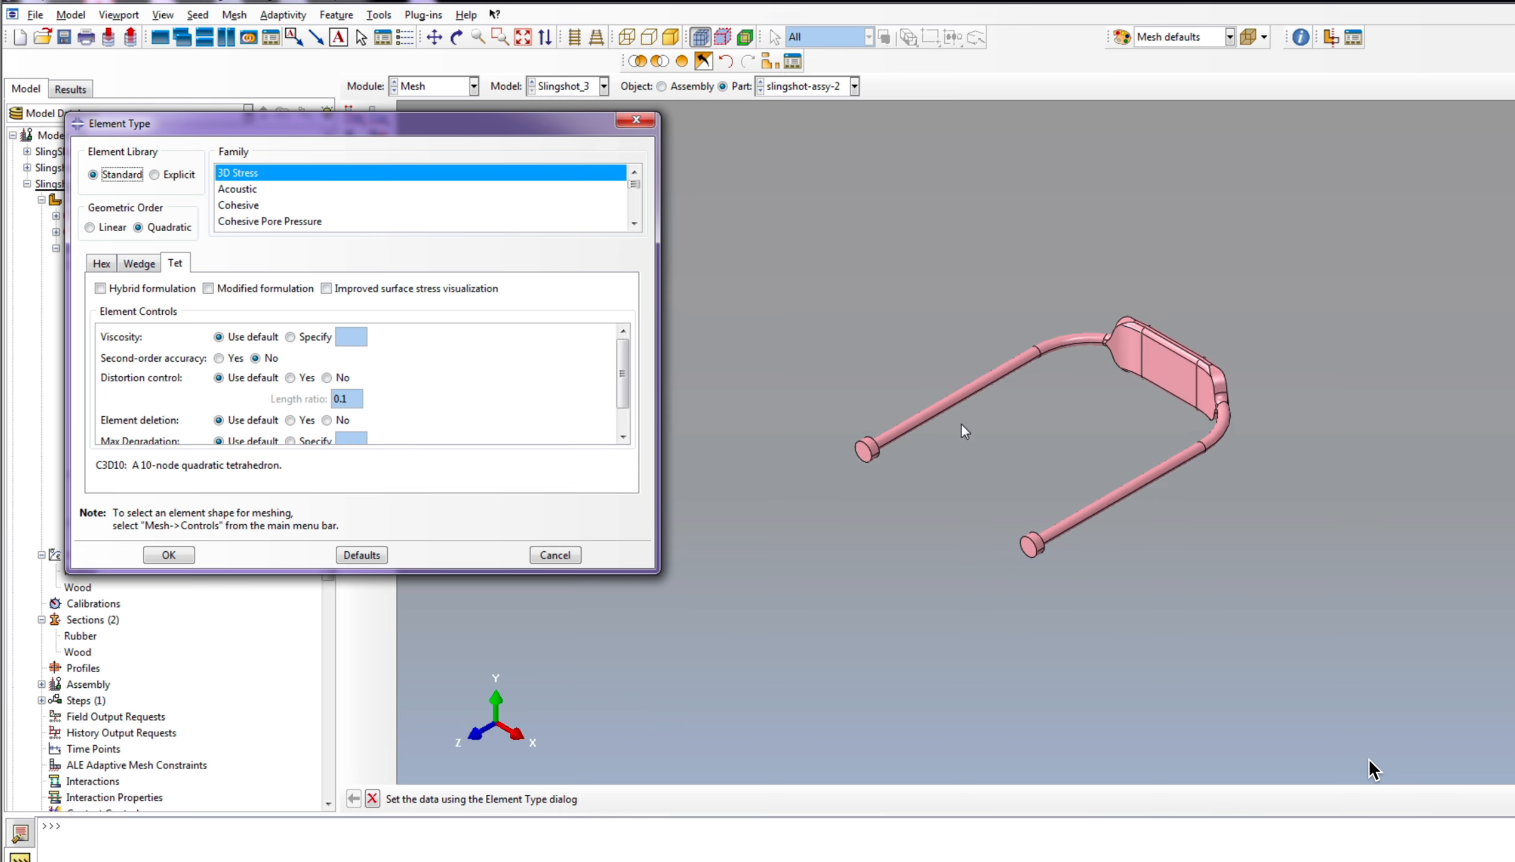
click(173, 177)
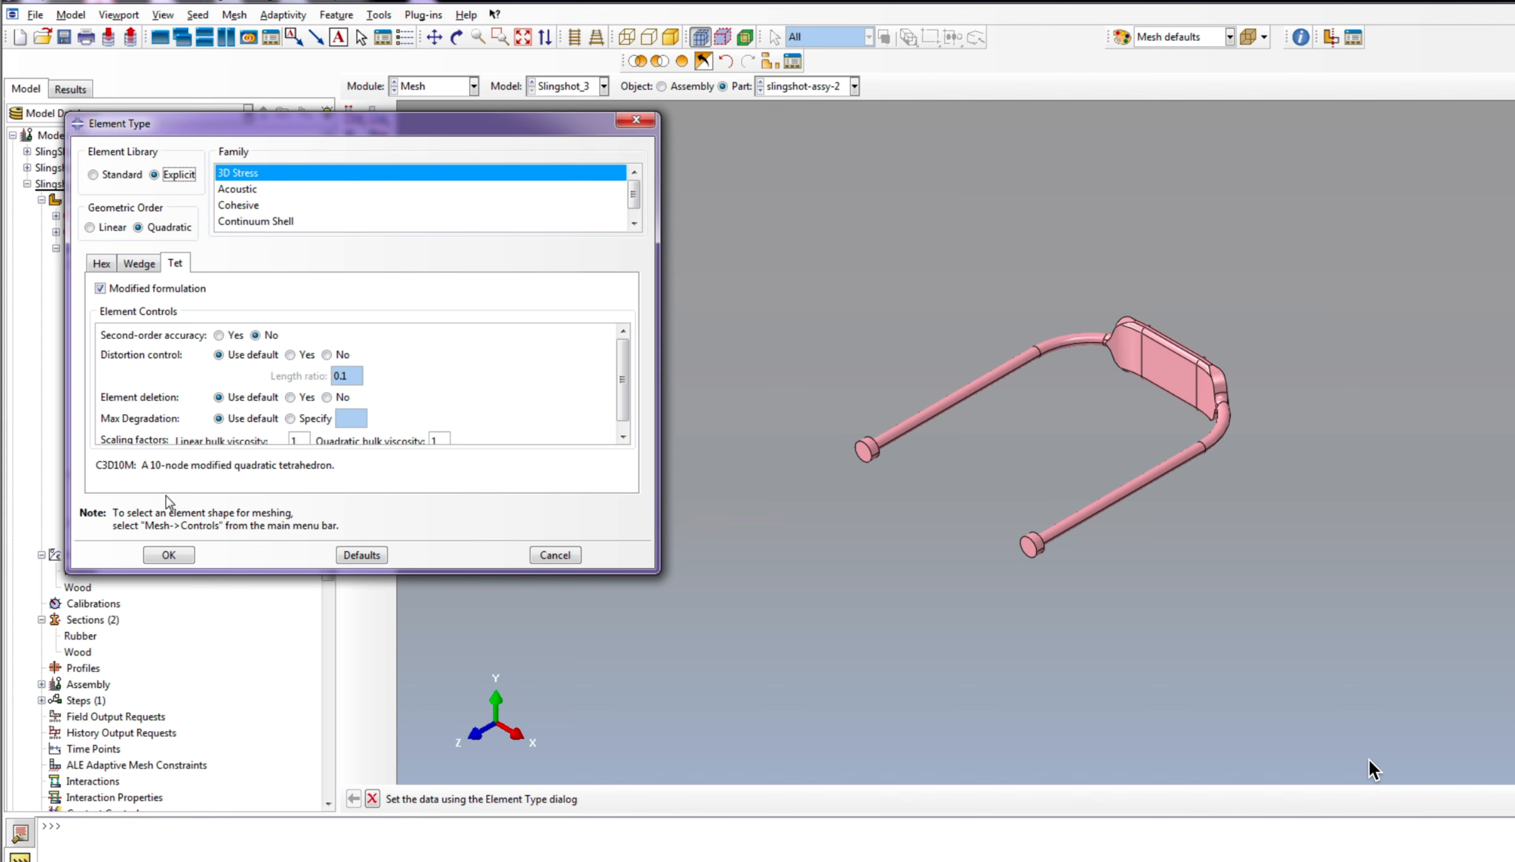
click(158, 552)
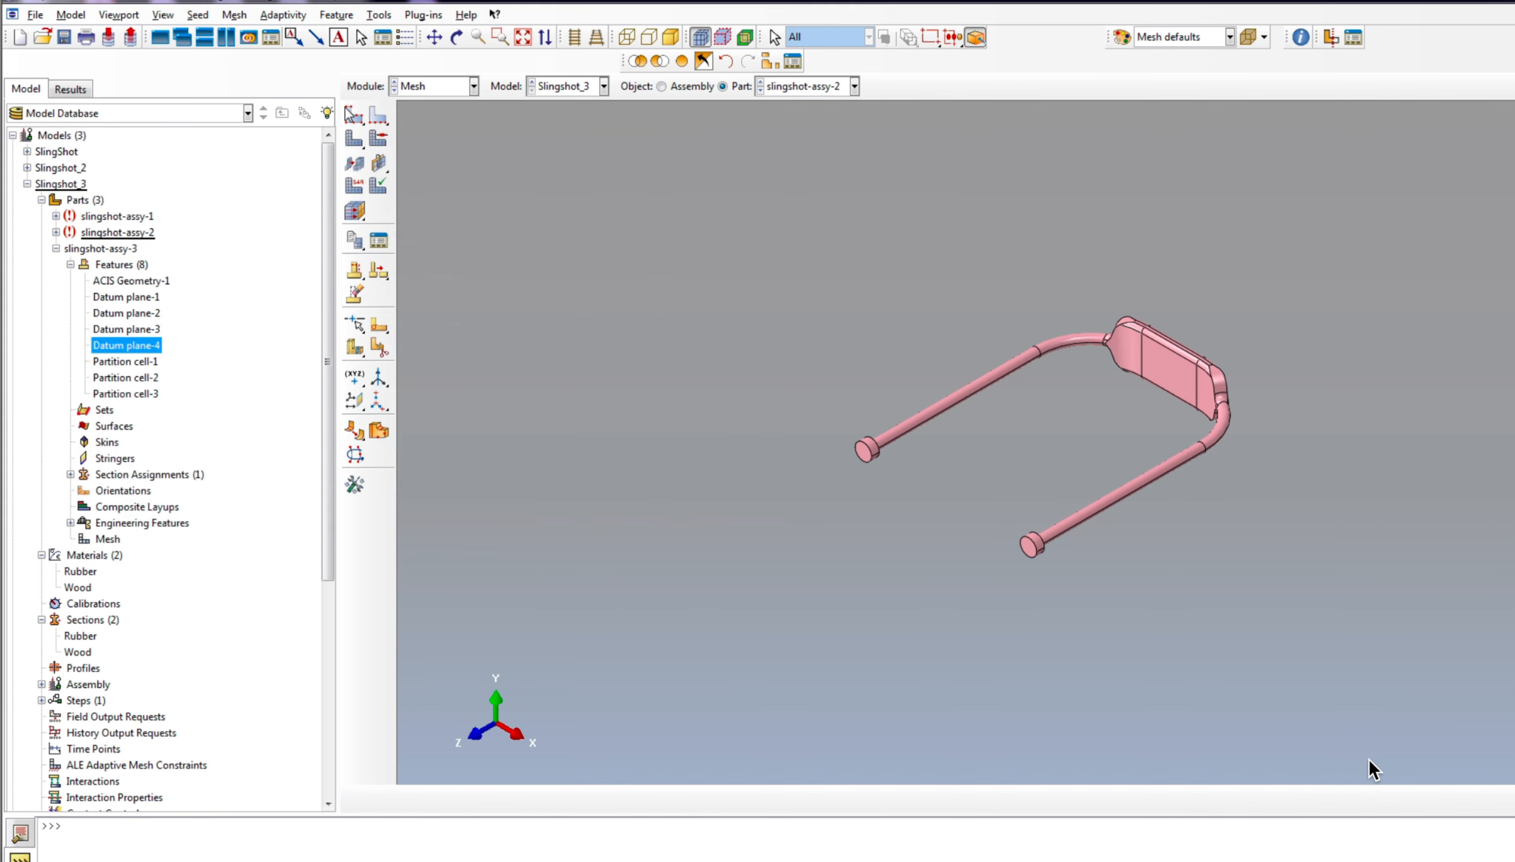
Step: Seed the rubber band part with an approximate global size of 5 and mesh it
click(354, 114)
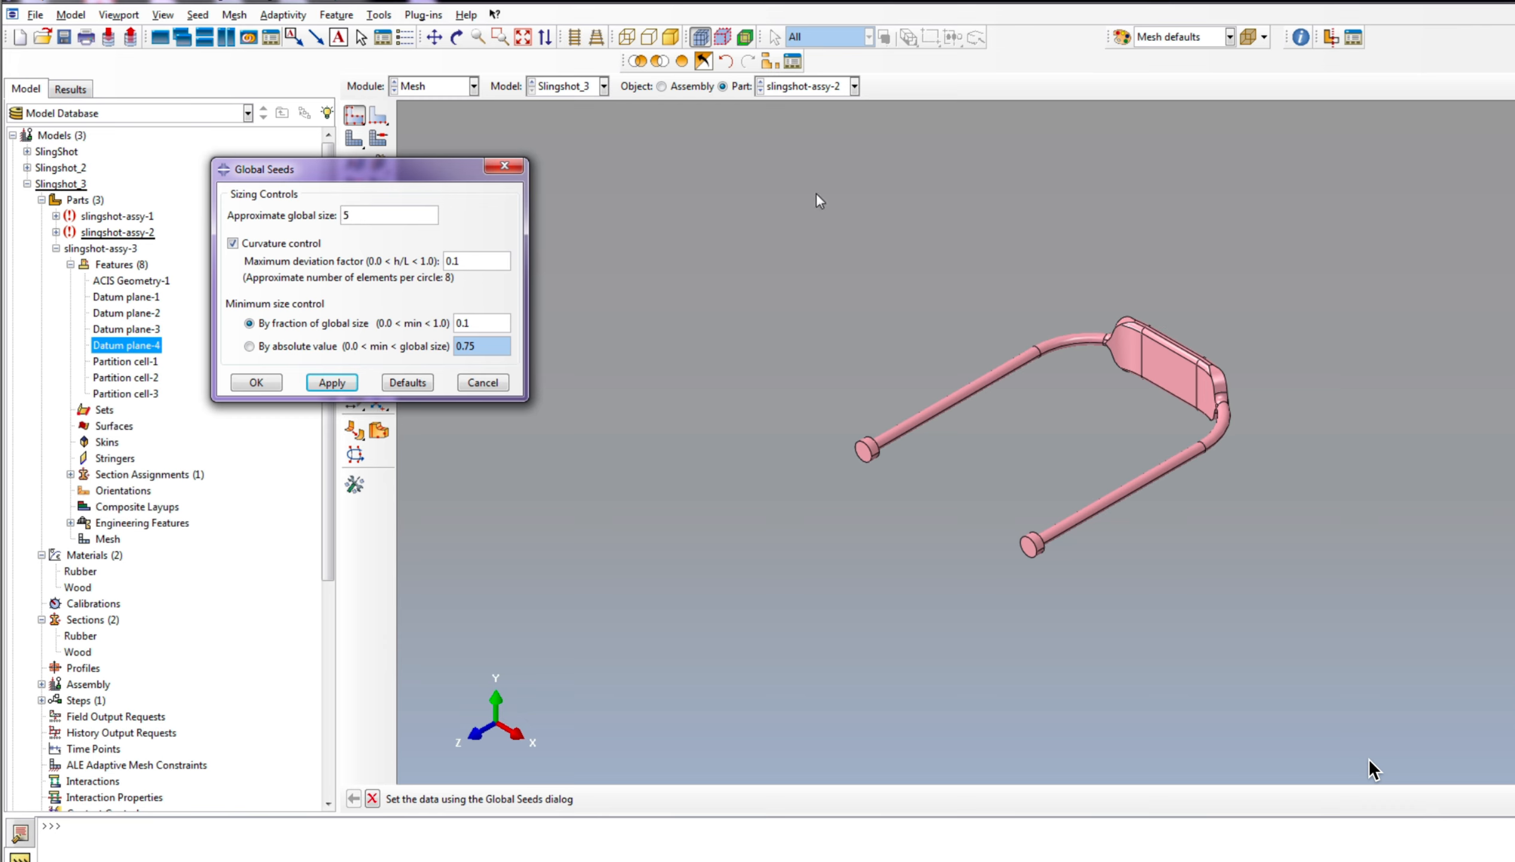
click(248, 387)
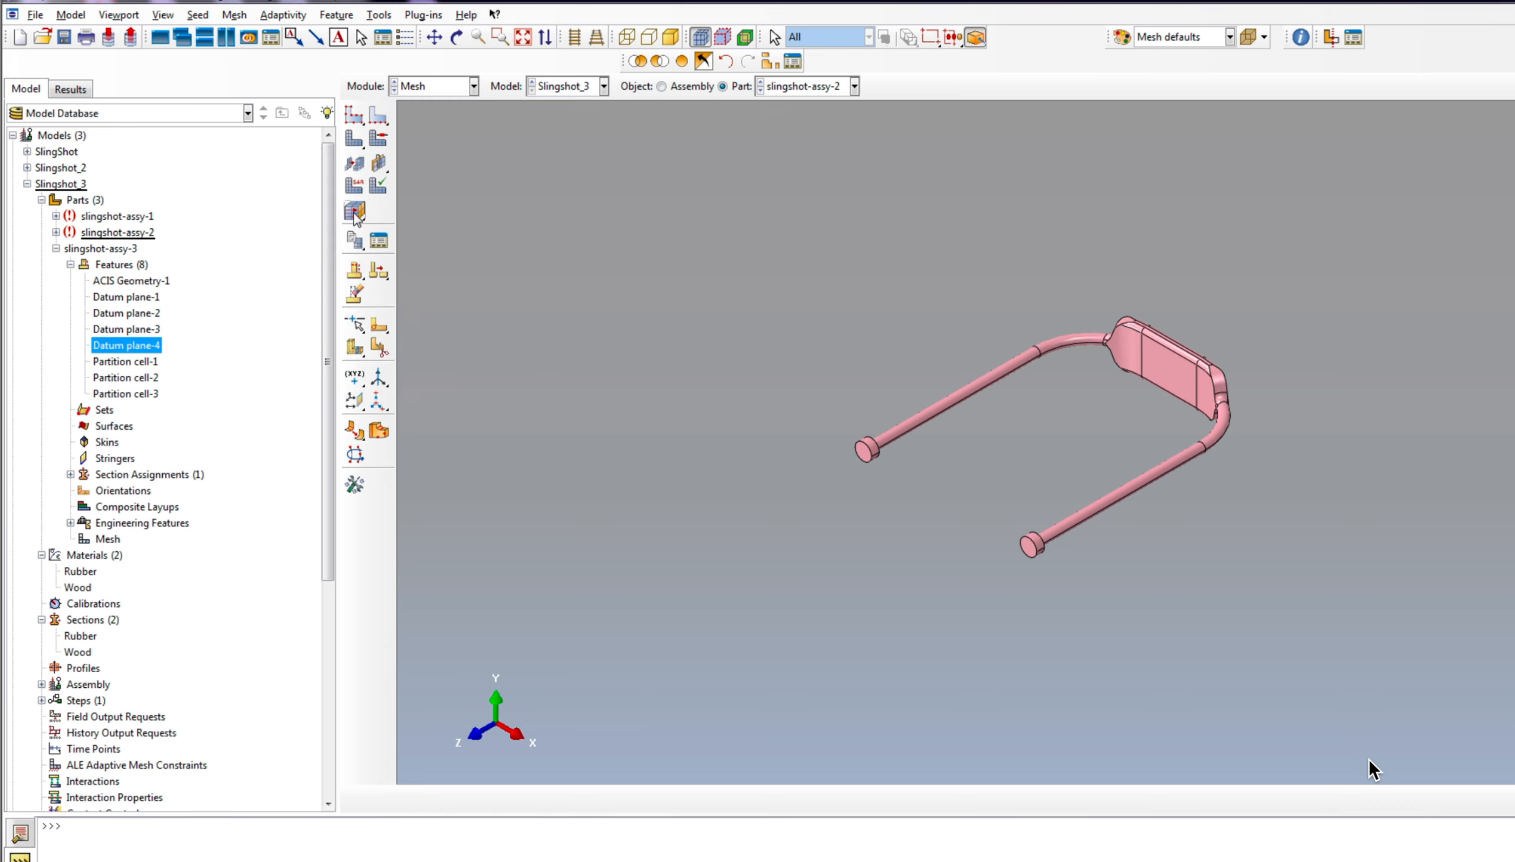
click(354, 138)
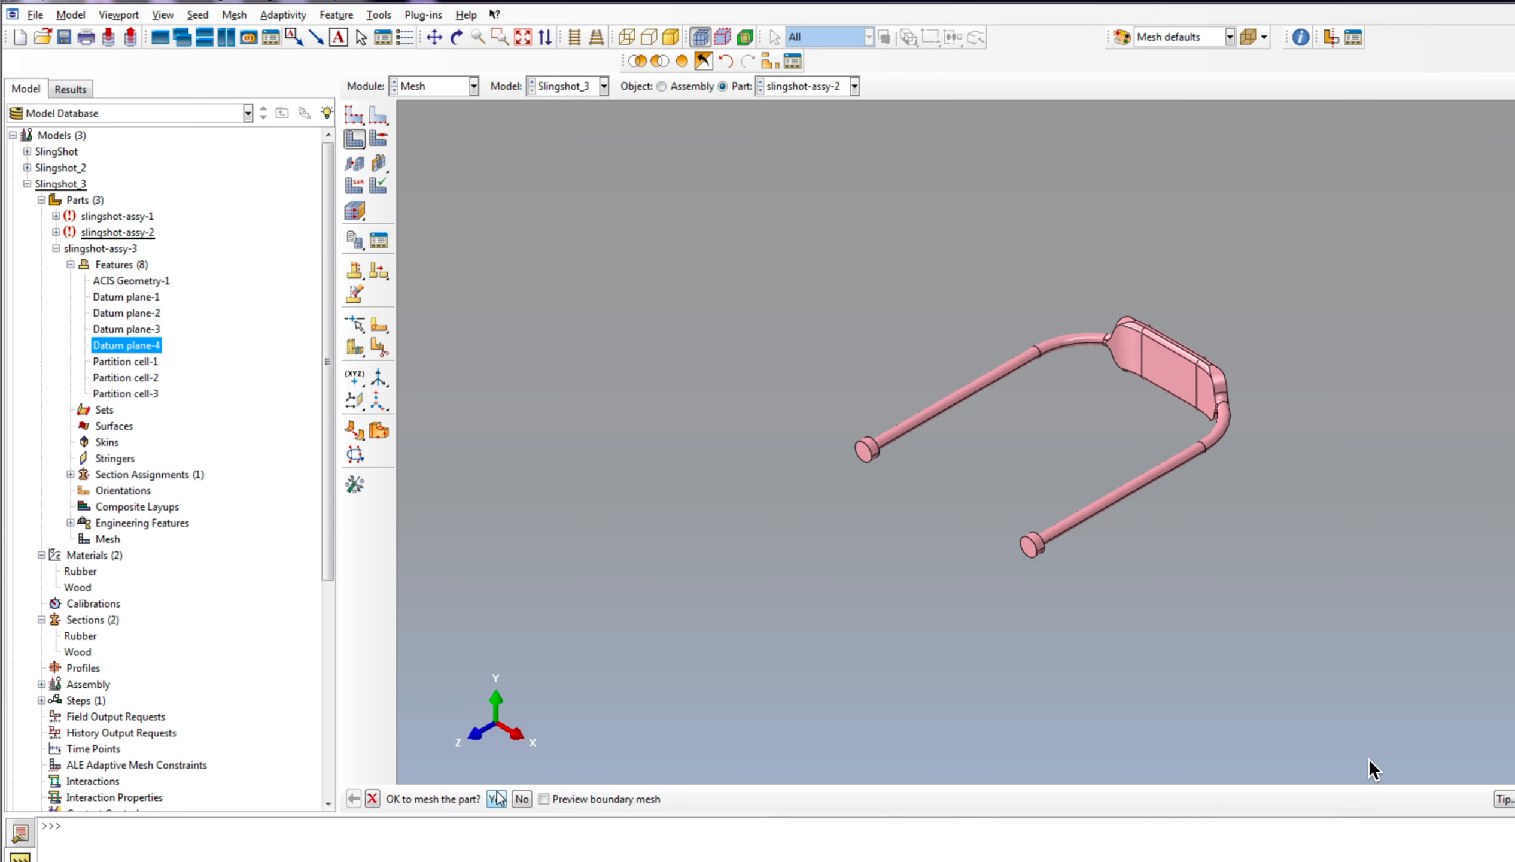
scroll(1216, 385, up, 5)
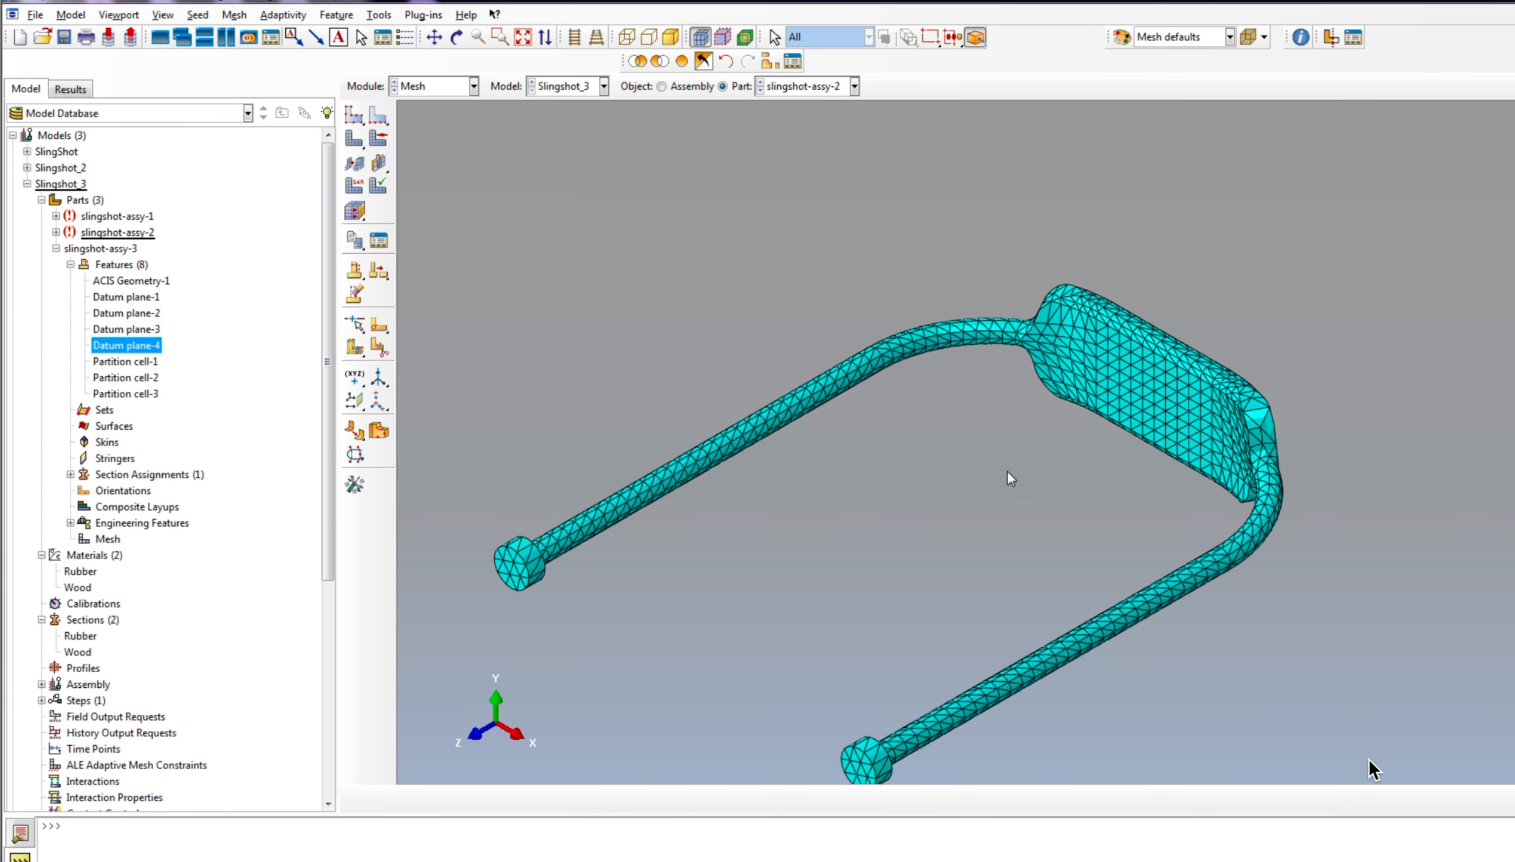
scroll(1011, 477, down, 3)
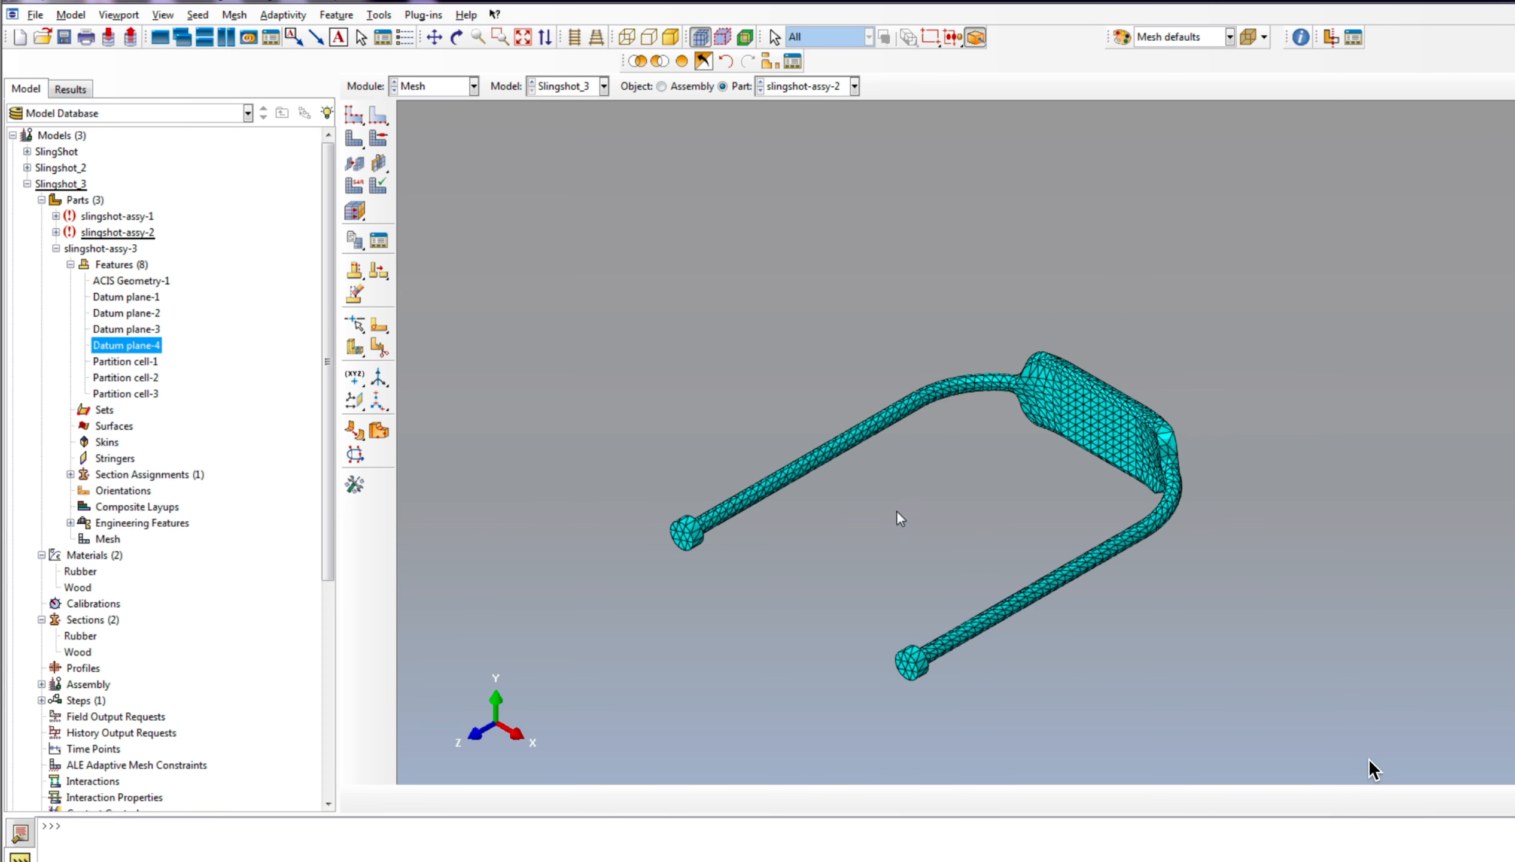
click(56, 248)
ctrl+alt+drag(992, 330, 783, 392)
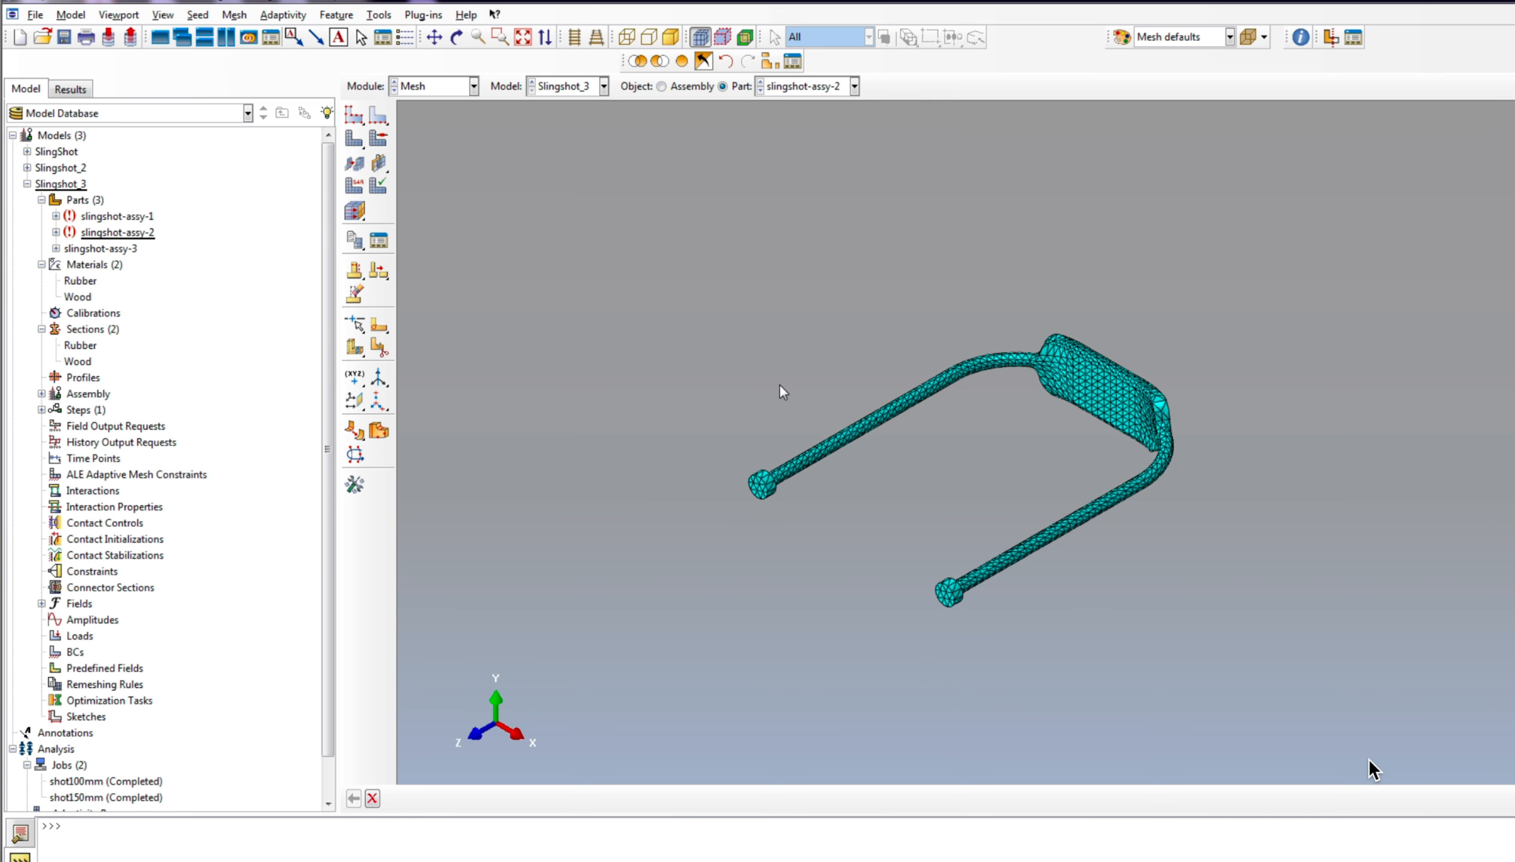
Step: Create dependent instances of slingshot-assy-1, slingshot-assy-2 and slingshot-assy-3 in the Slingshot_3 assembly
click(41, 394)
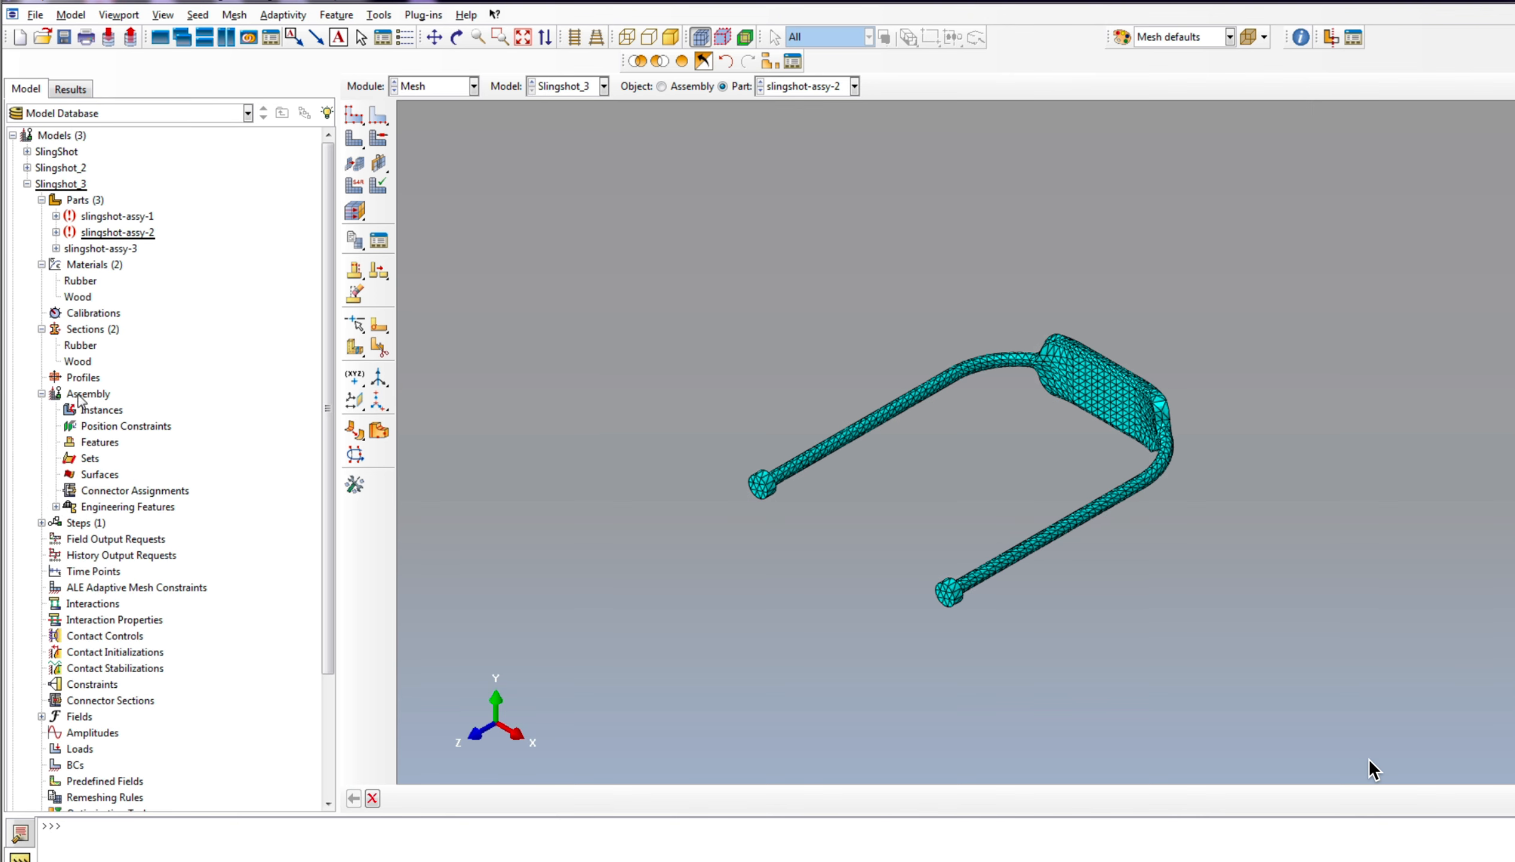
click(114, 410)
right_click(99, 409)
click(129, 434)
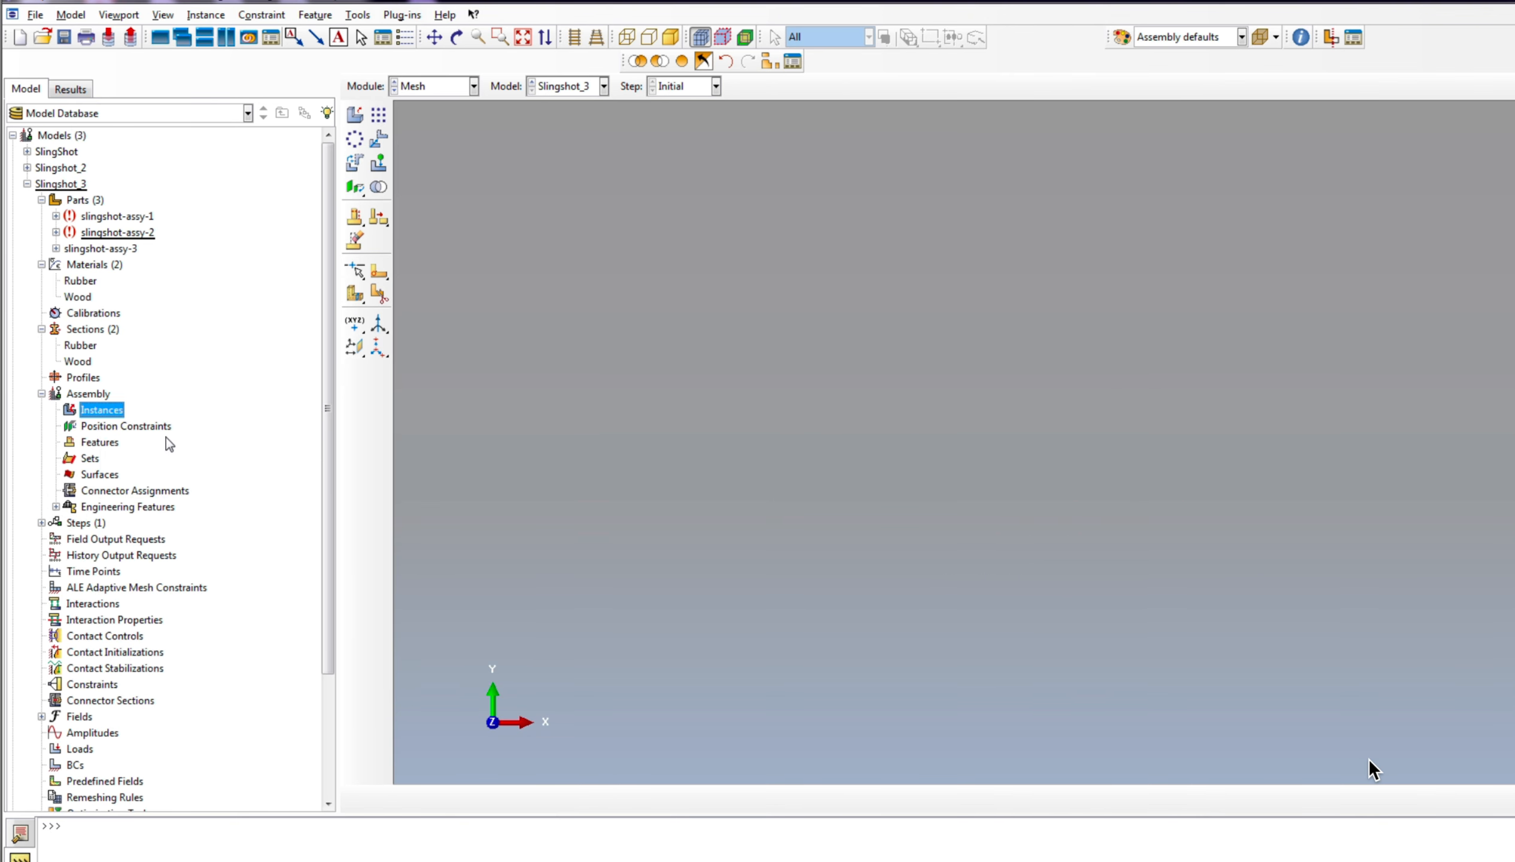
click(76, 416)
shift+click(77, 448)
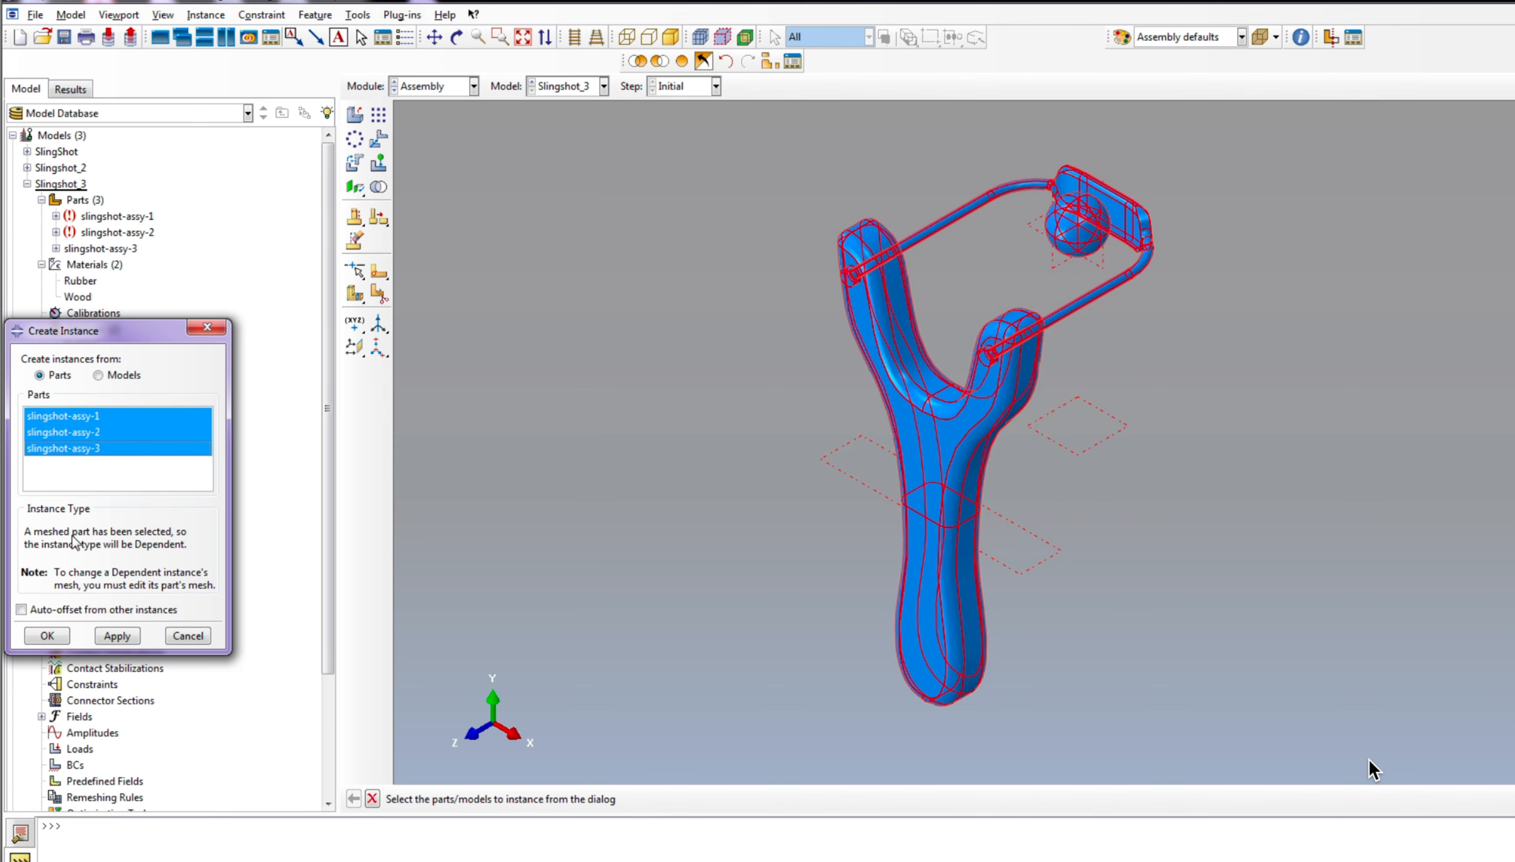
click(116, 636)
click(47, 635)
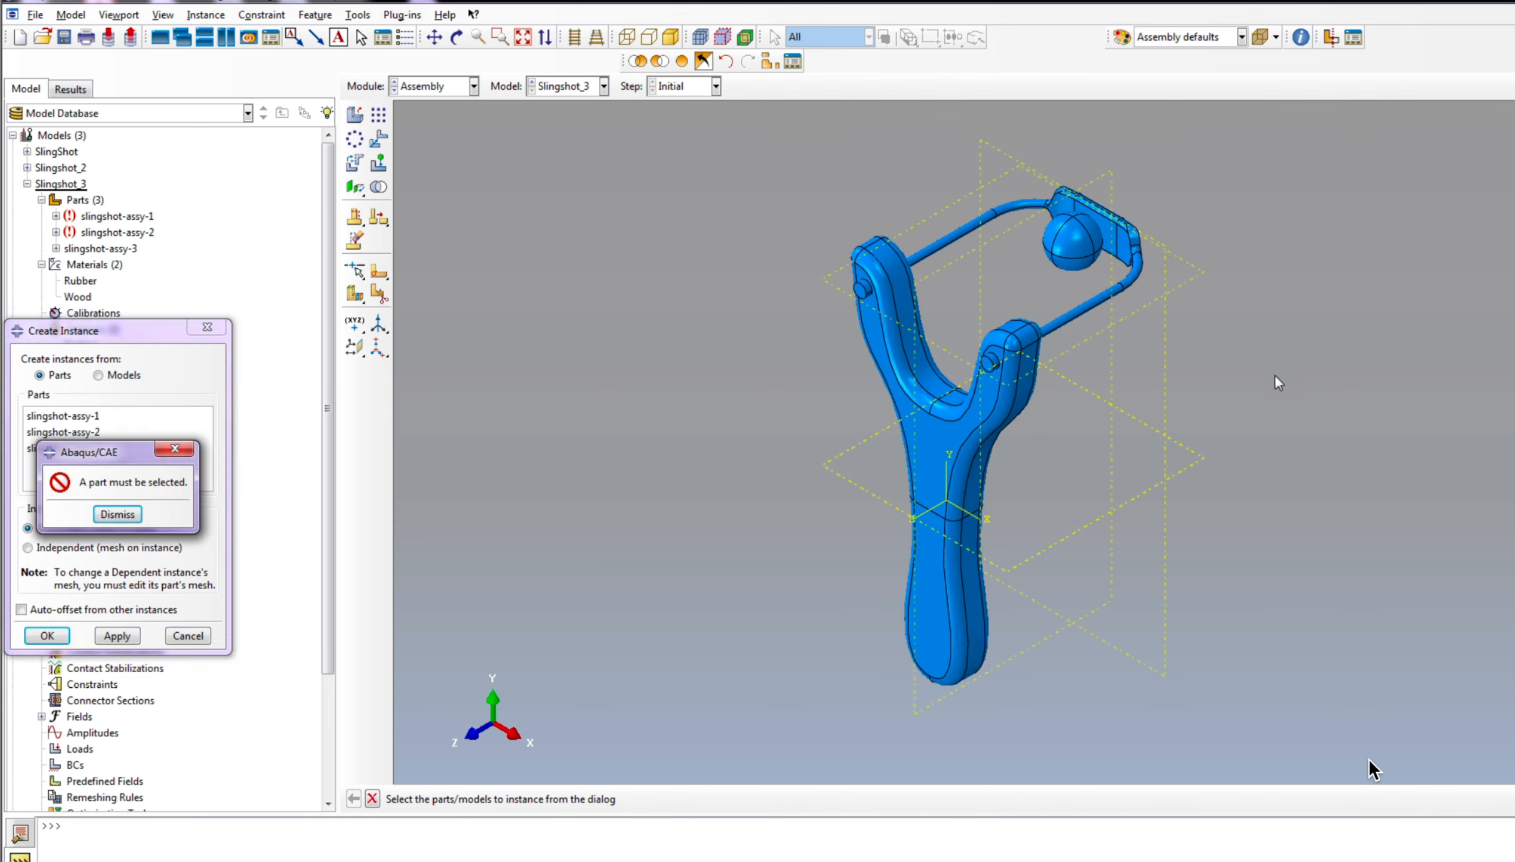
click(117, 514)
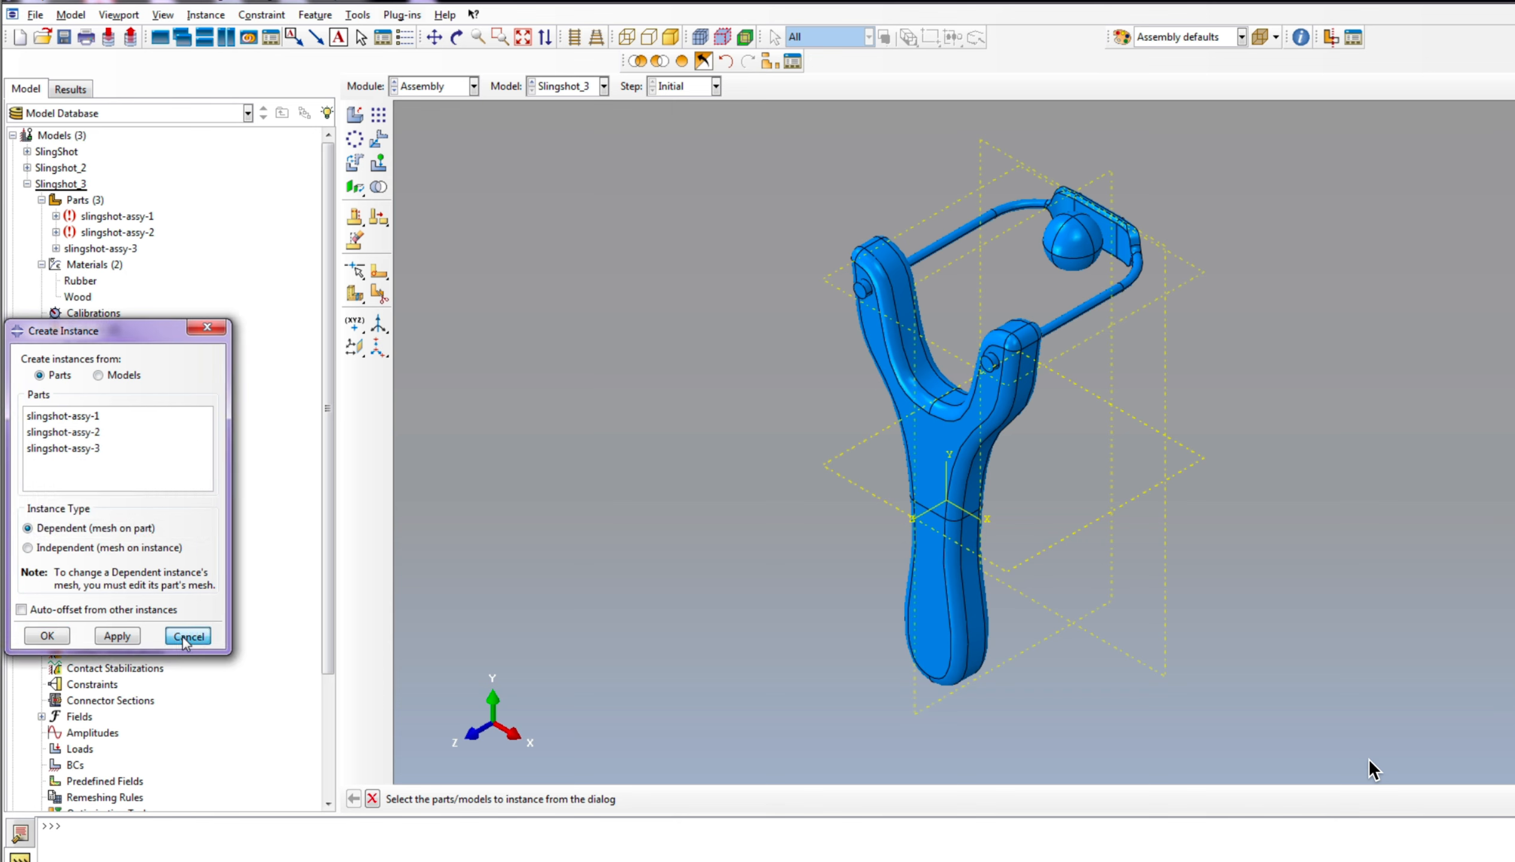
click(187, 635)
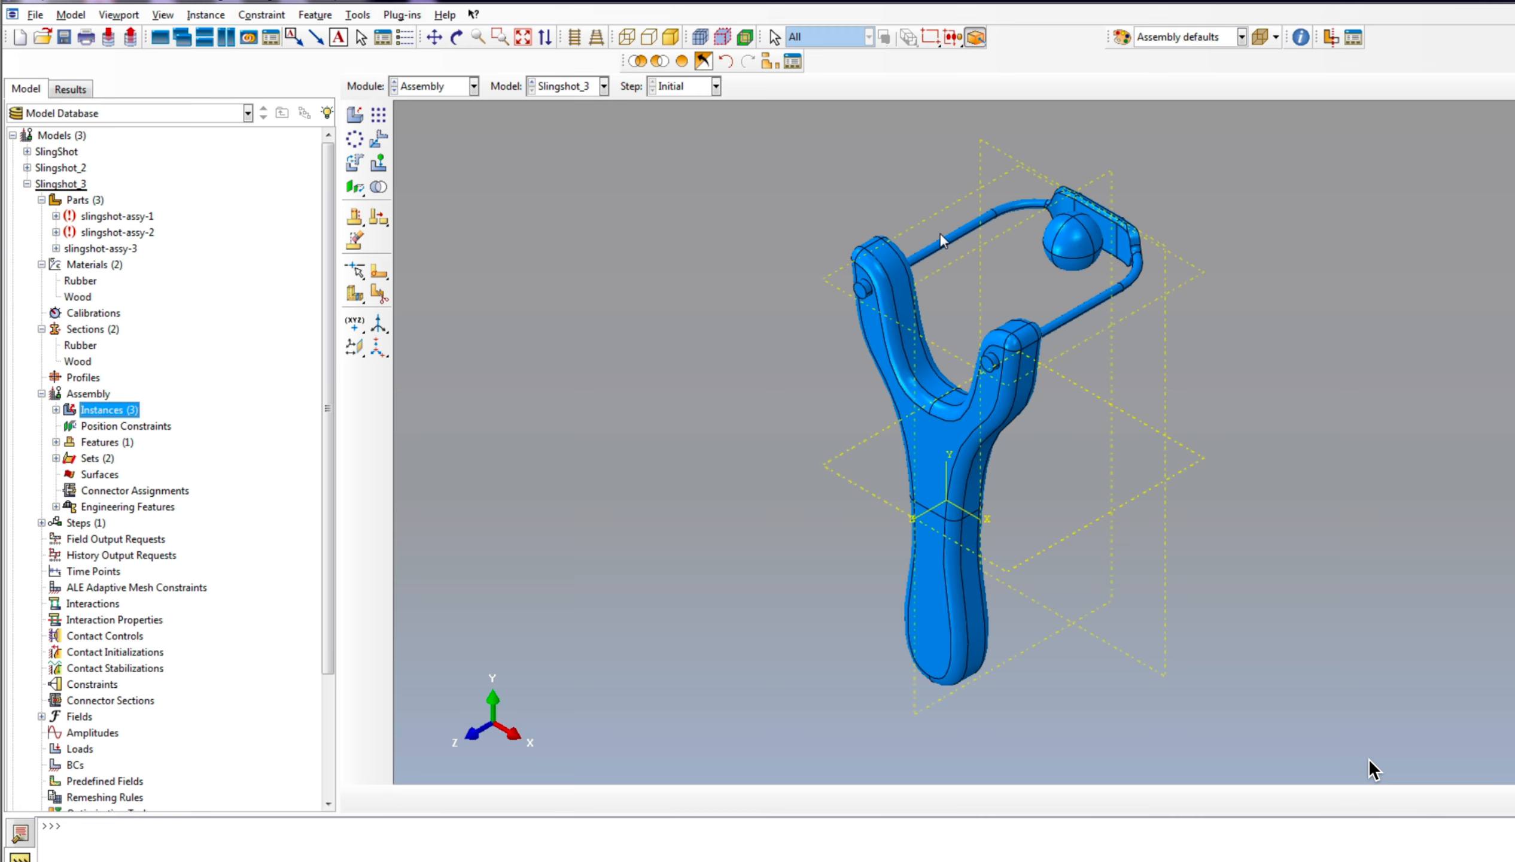
scroll(878, 449, down, 2)
scroll(1120, 233, up, 3)
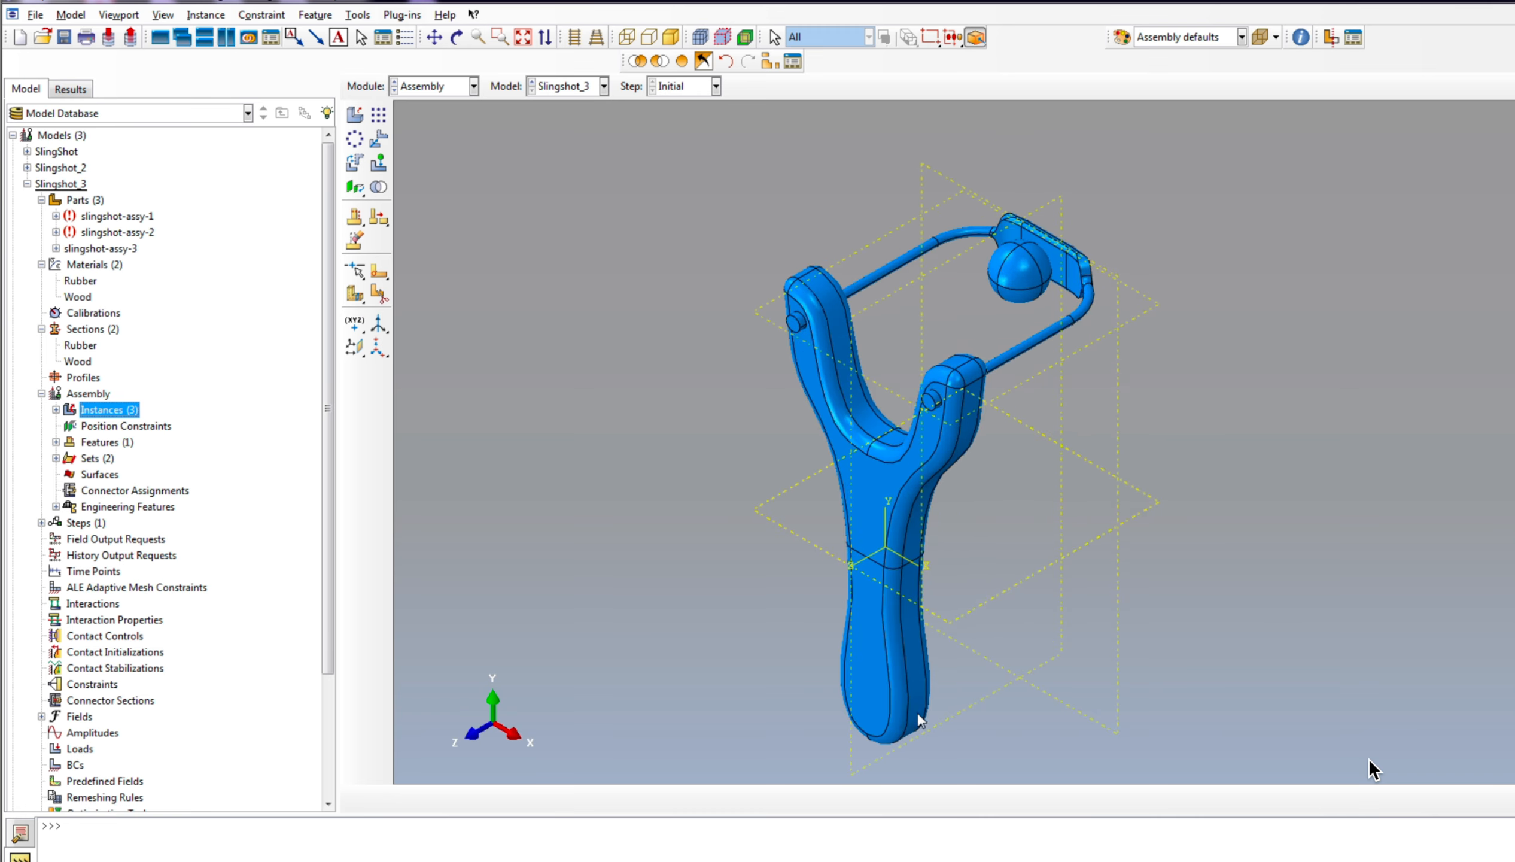
scroll(927, 490, down, 4)
scroll(1007, 277, up, 5)
scroll(1132, 483, down, 2)
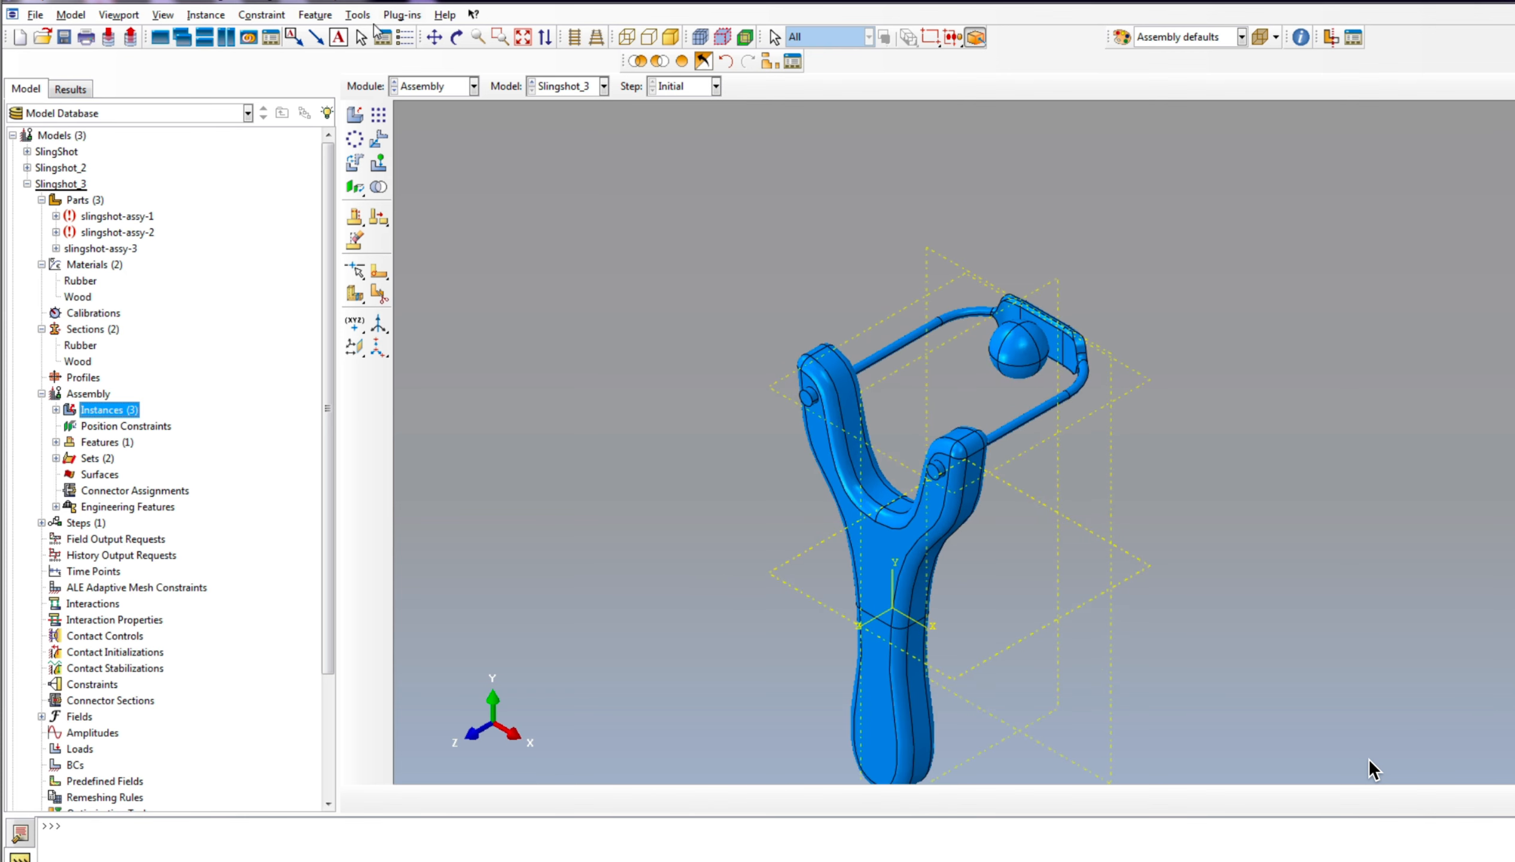
click(456, 37)
drag(986, 445, 930, 598)
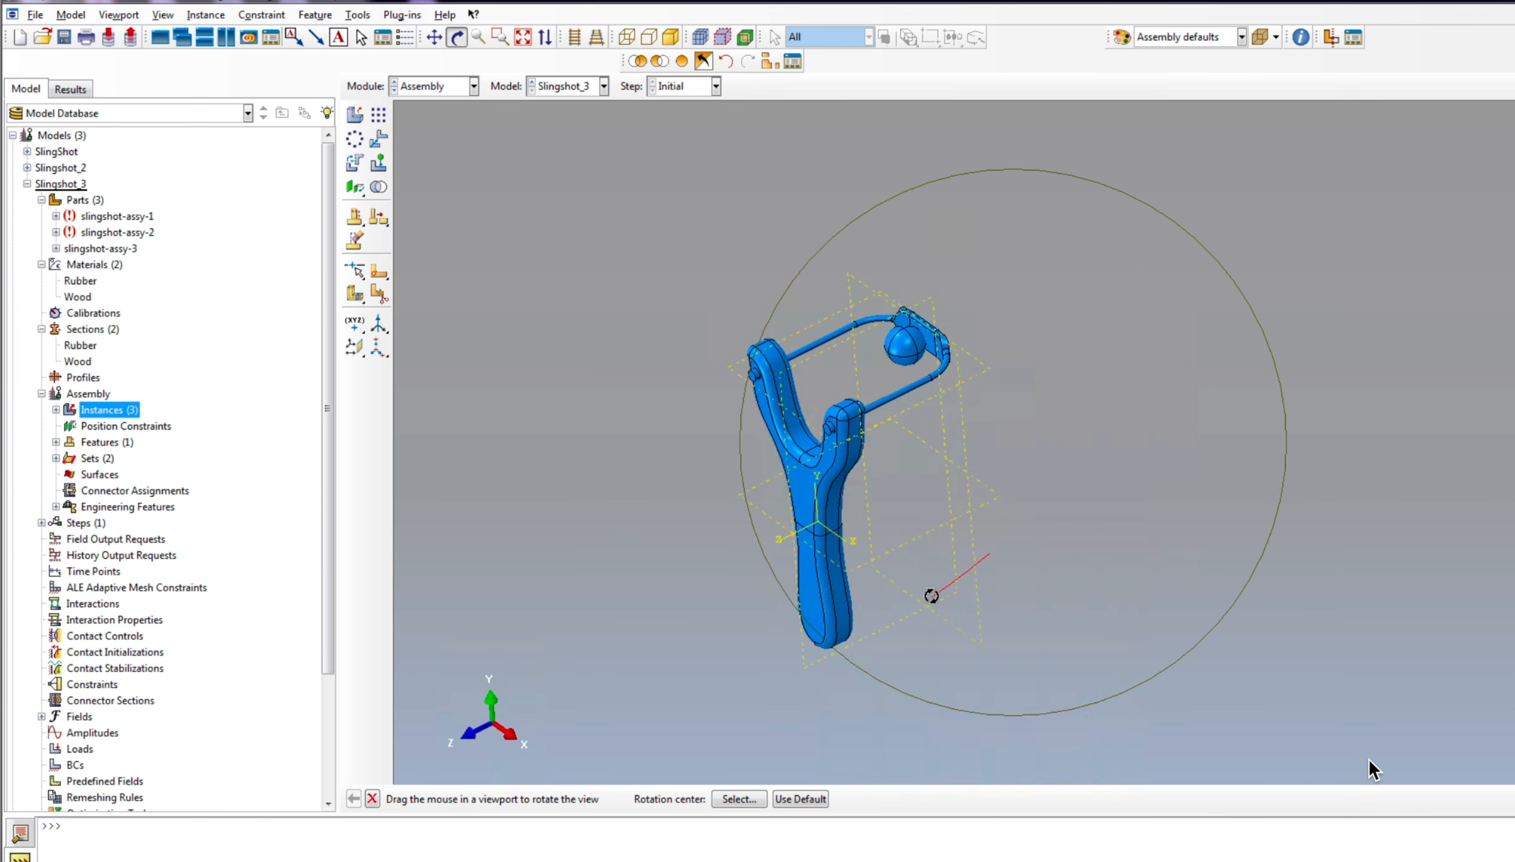
Step: Create a Dynamic, Explicit analysis step after the Initial step with a time period of 0.05
click(40, 523)
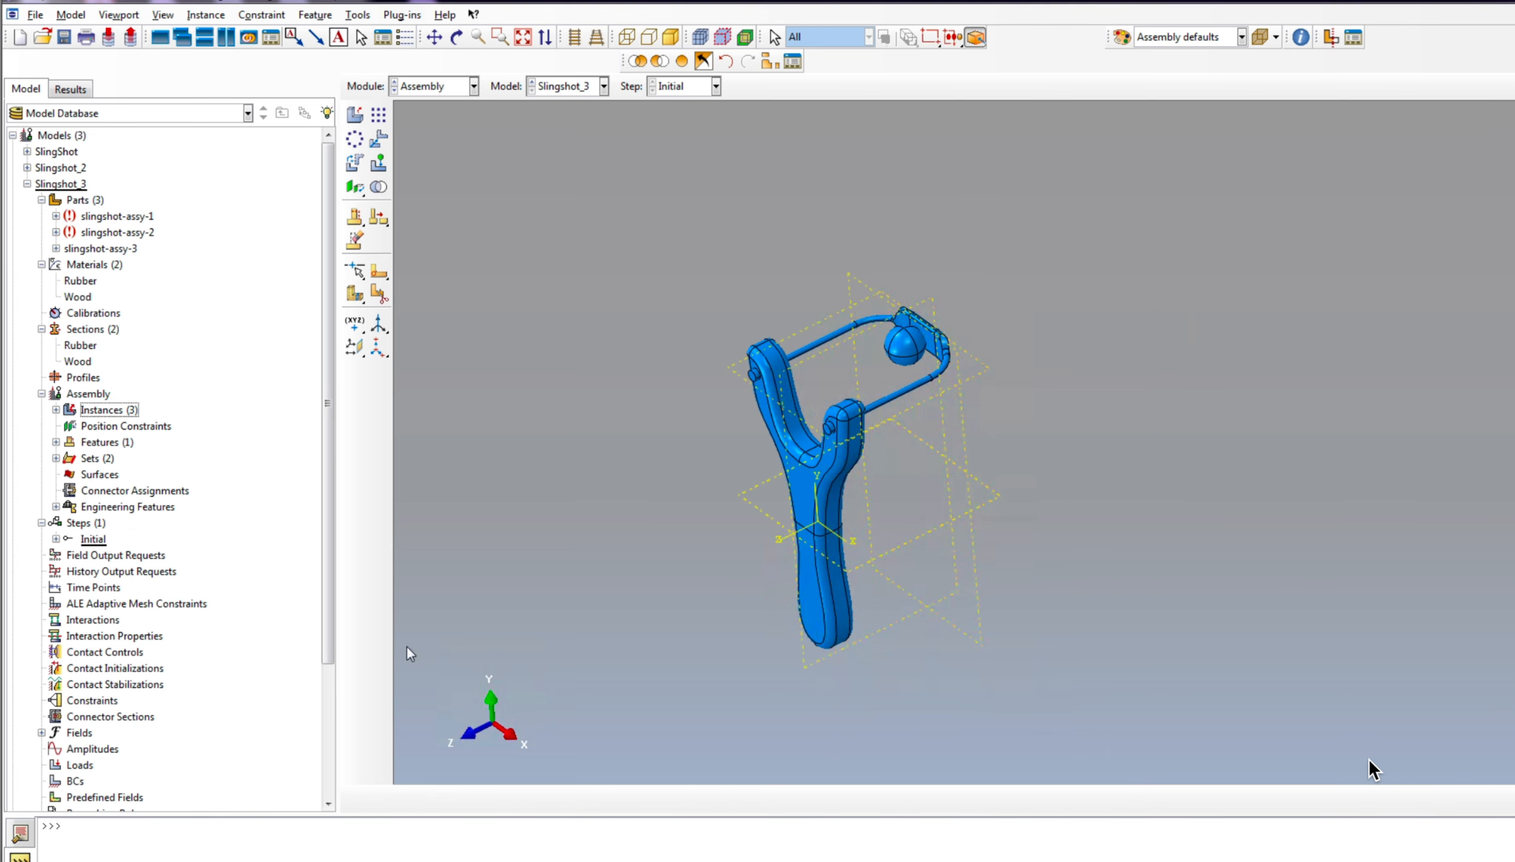
right_click(87, 530)
click(129, 554)
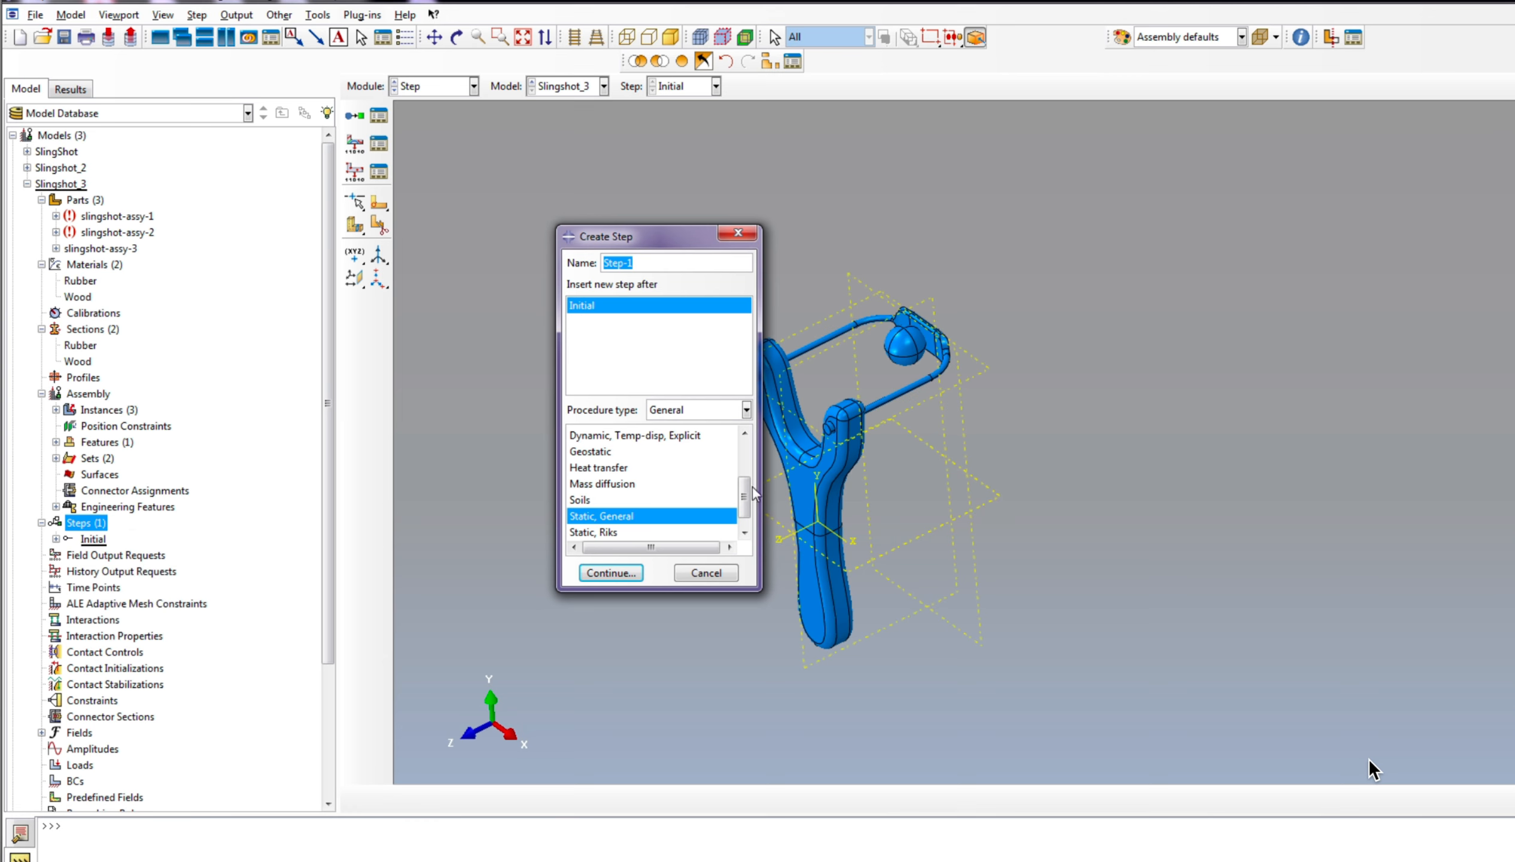
drag(744, 496, 745, 460)
click(636, 516)
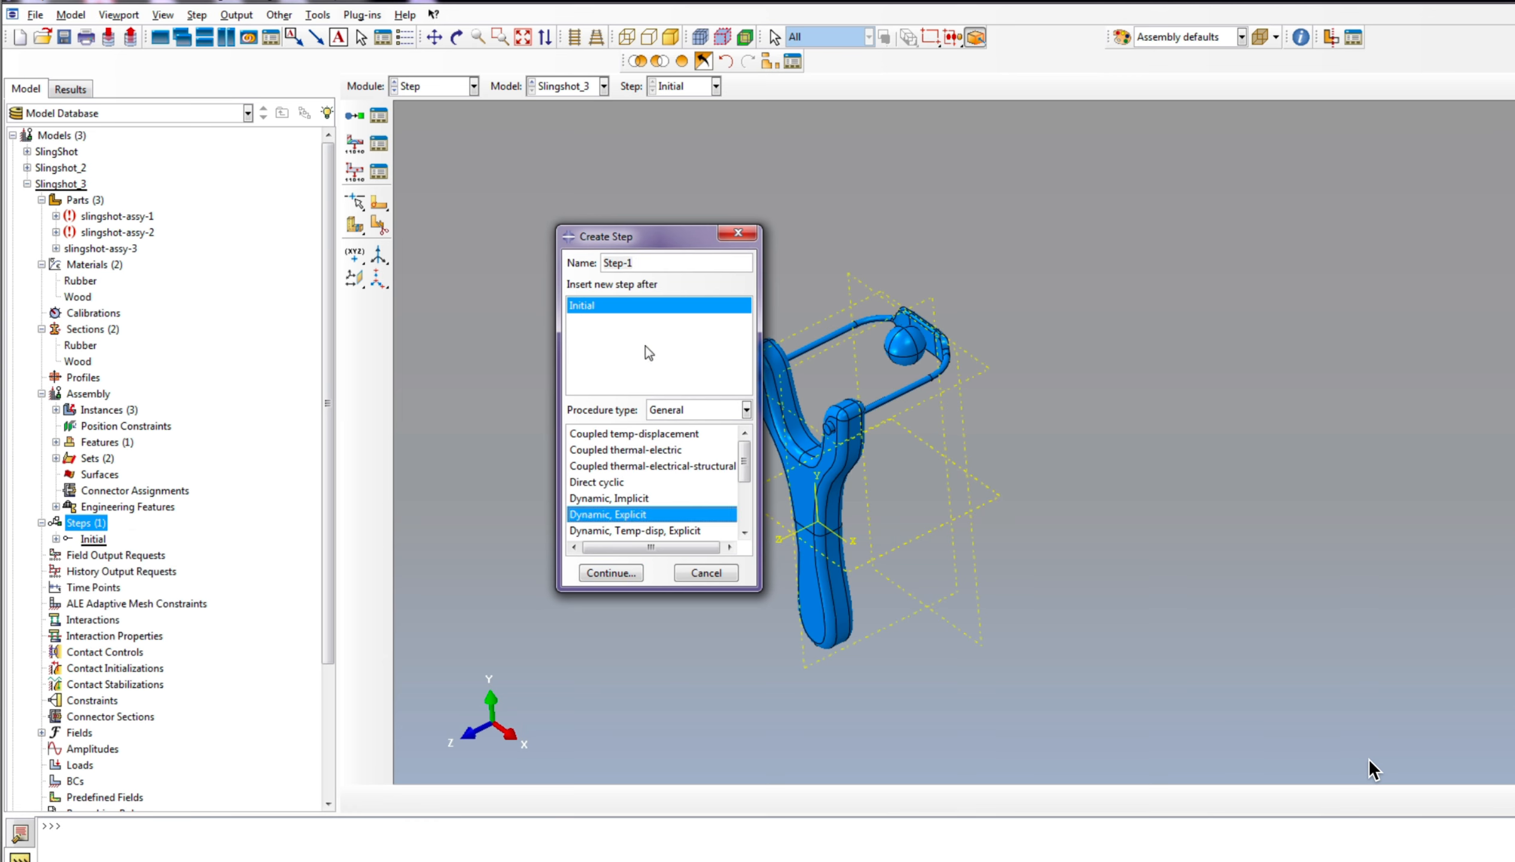
click(612, 573)
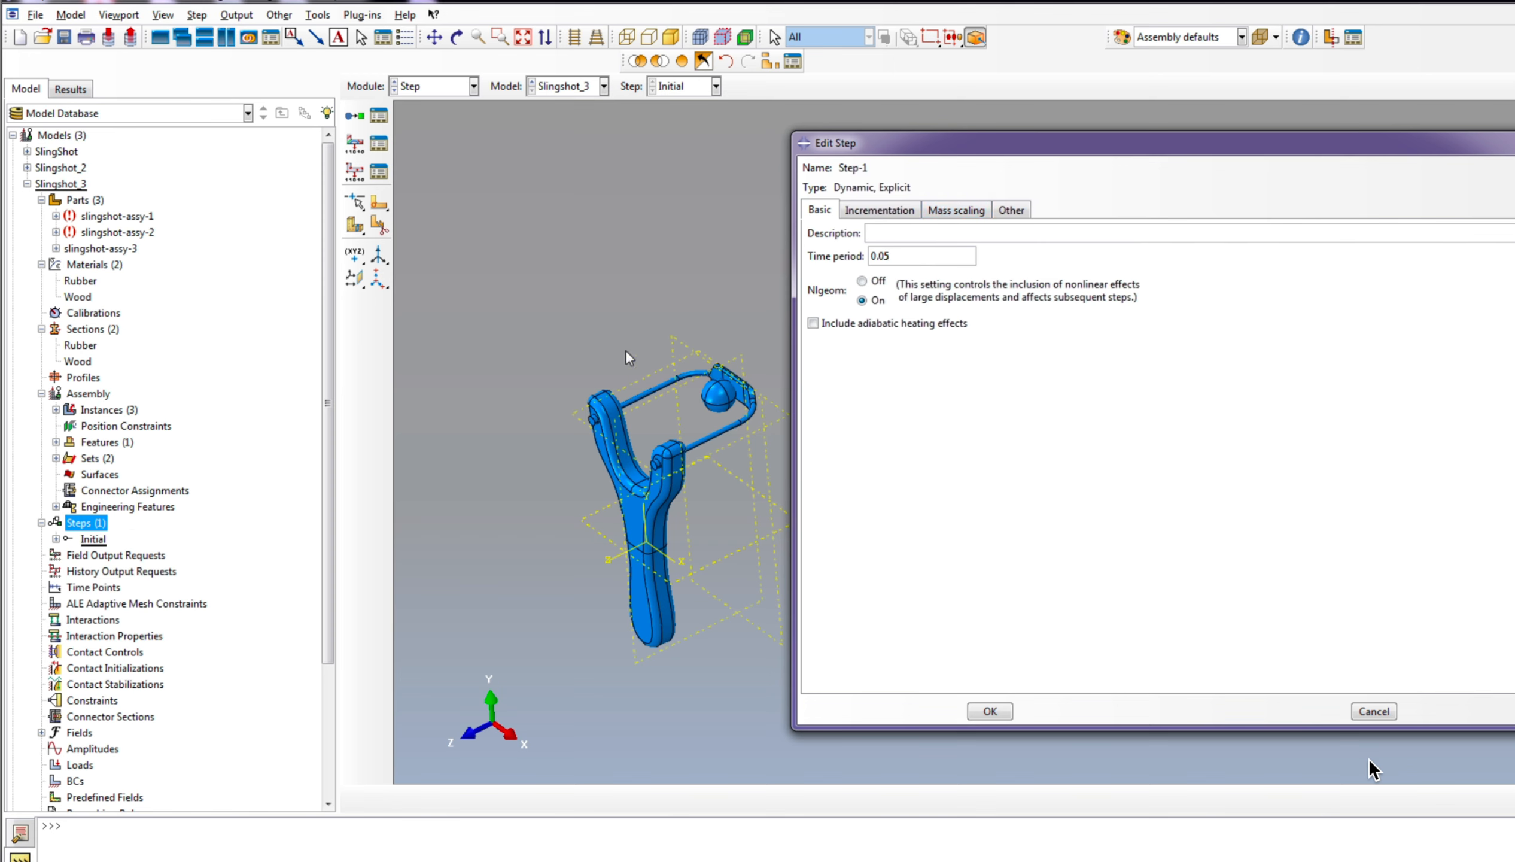
Step: Add semi-automatic mass scaling for the whole model at the beginning of Step-1, scaling to a target time increment of 4e-7
click(956, 209)
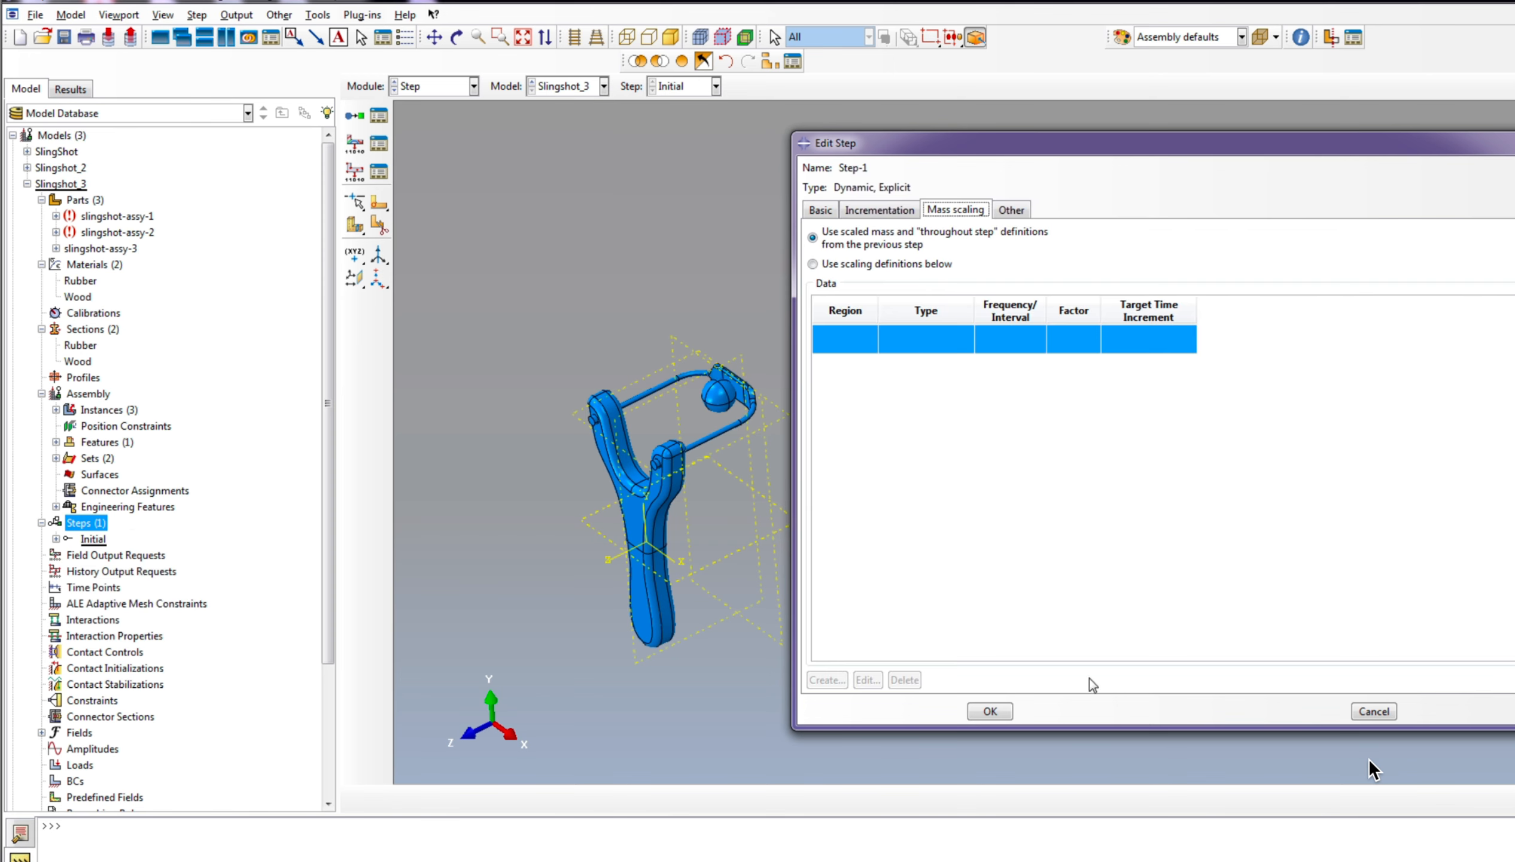
click(813, 265)
click(828, 680)
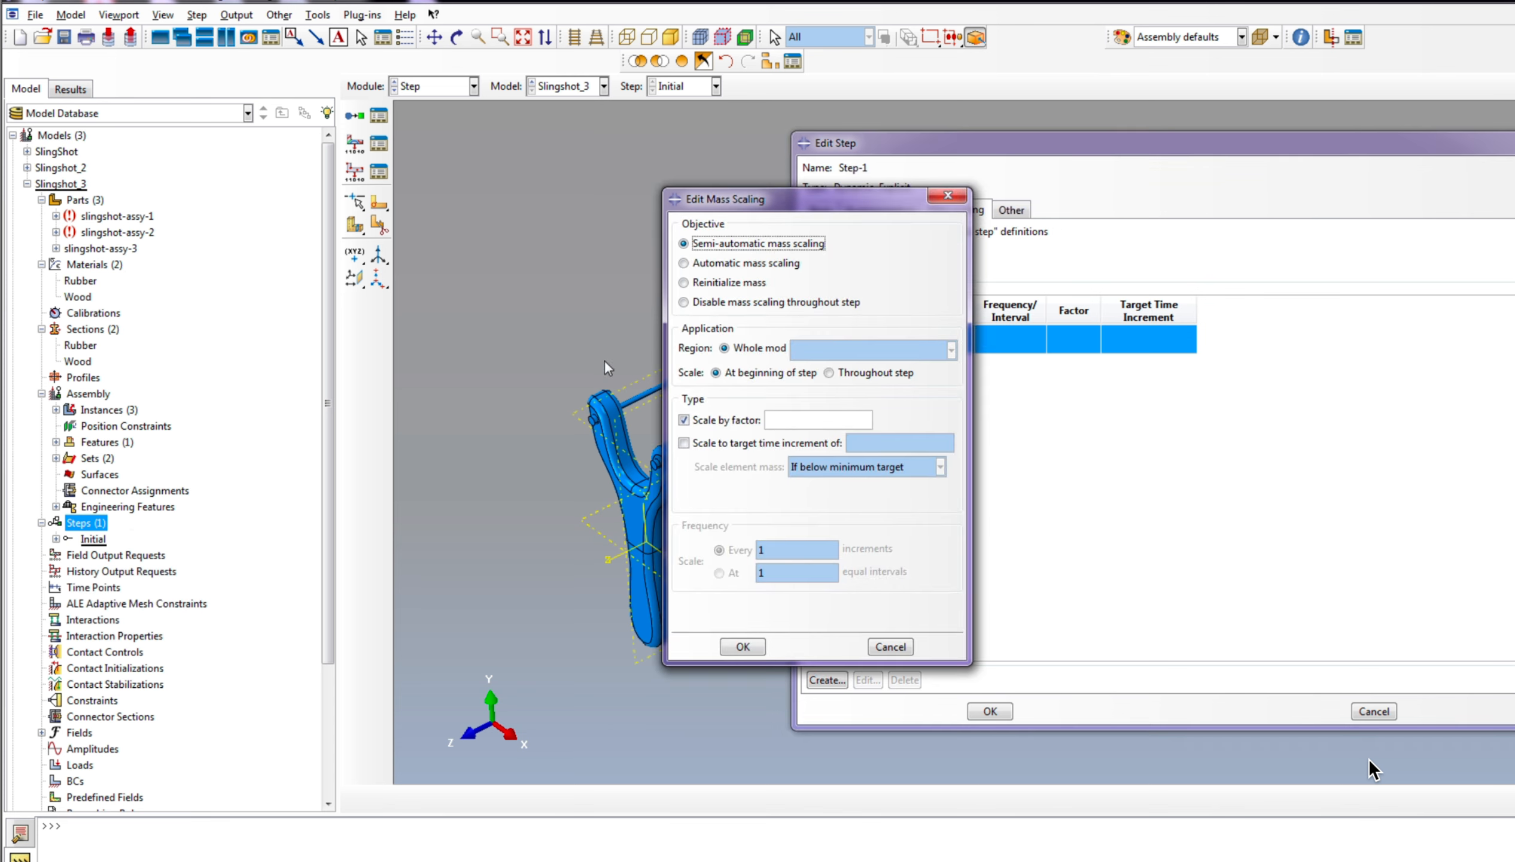
click(683, 420)
click(684, 442)
click(683, 419)
click(865, 443)
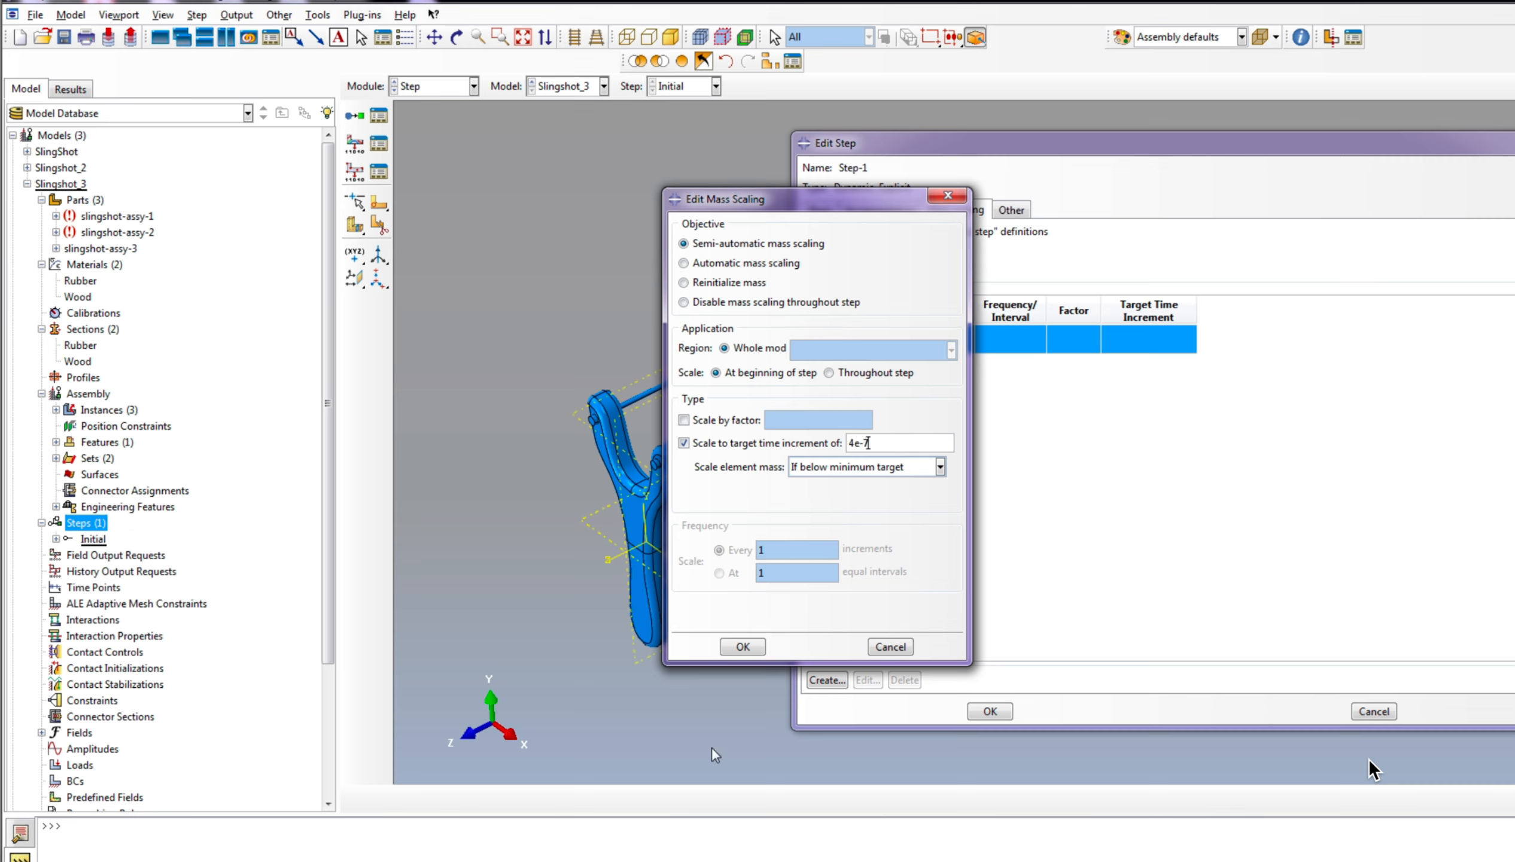
click(744, 645)
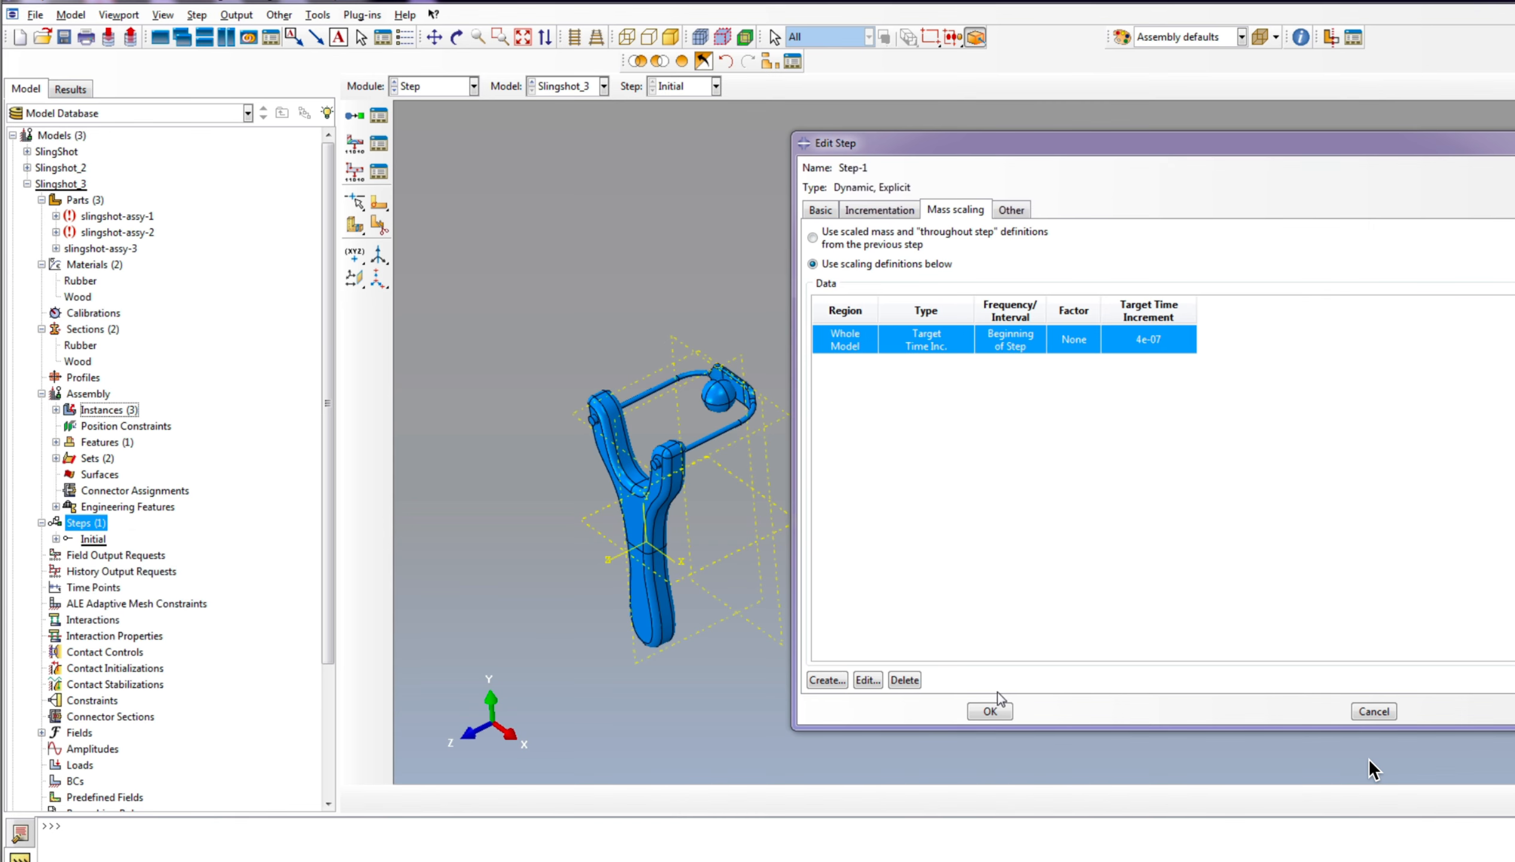
click(991, 710)
Step: Create a second Dynamic, Explicit step after Step-1 with a time period of 0.2, keeping the previous step's mass scaling
right_click(83, 523)
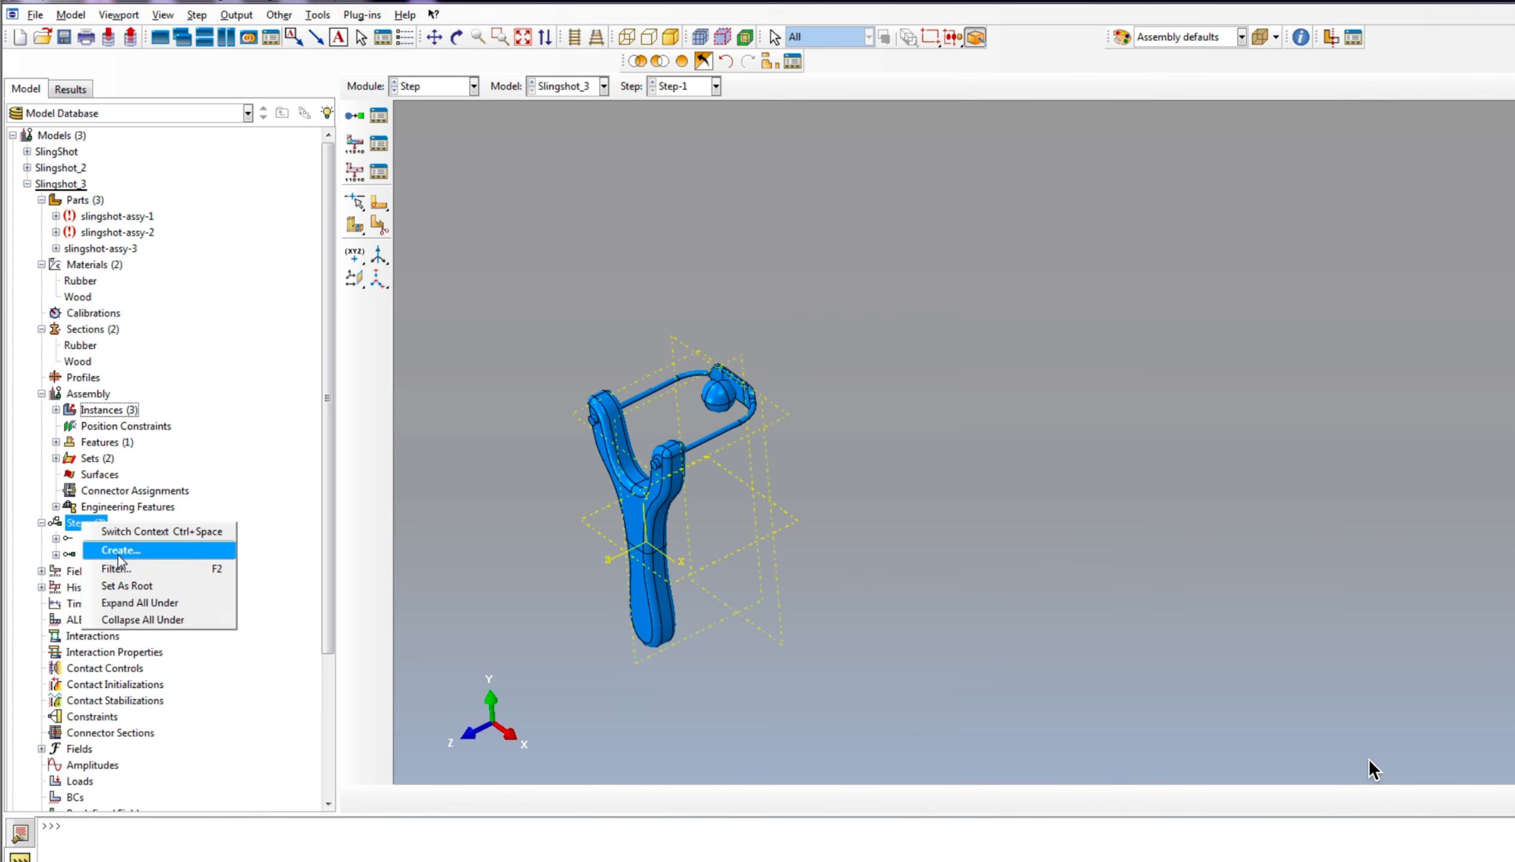
click(120, 555)
drag(636, 236, 1159, 203)
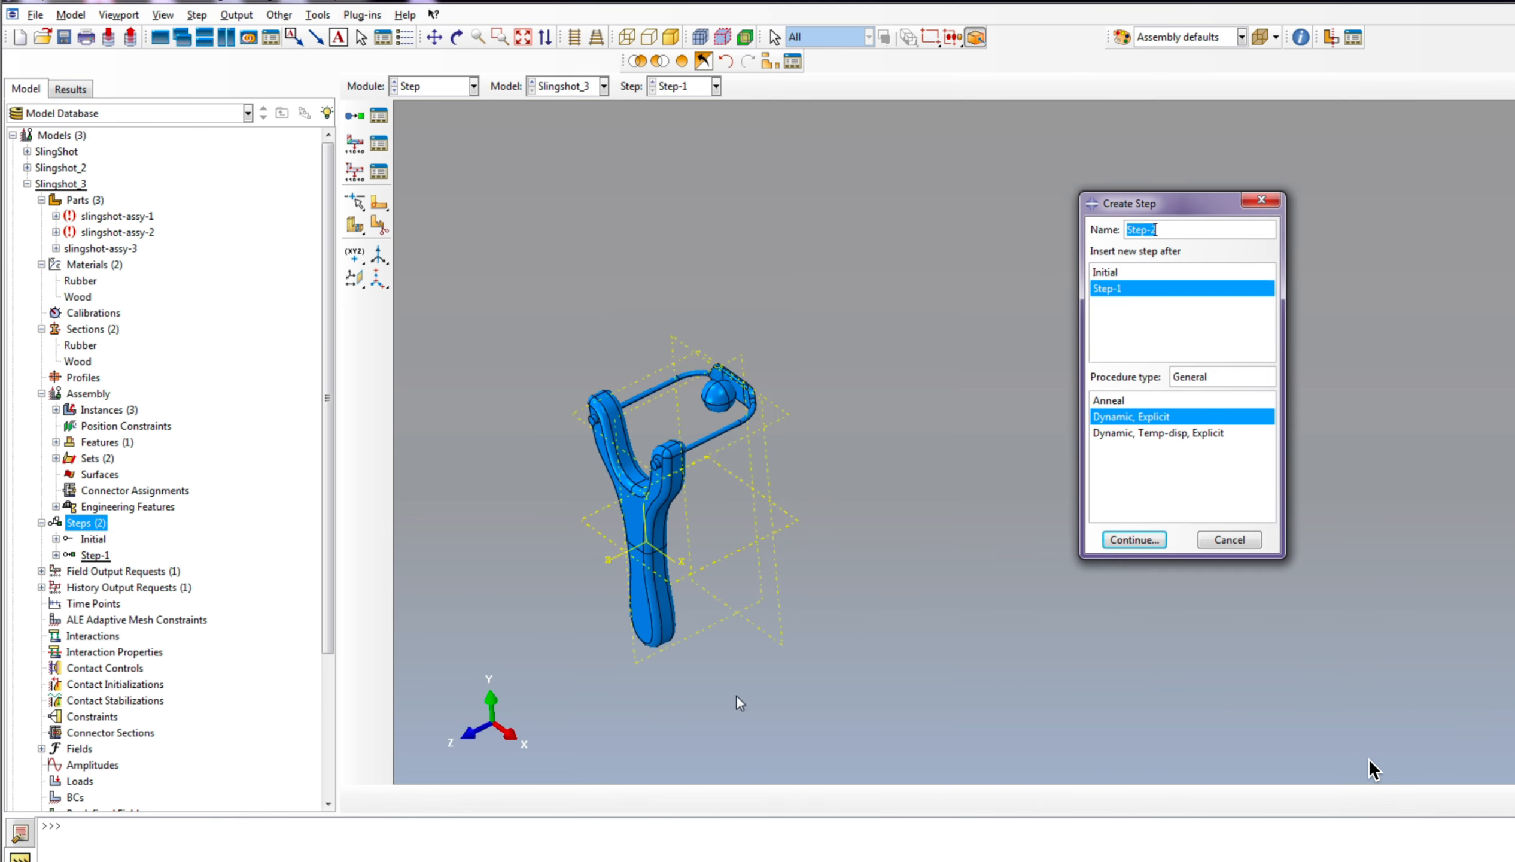
scroll(692, 428, up, 2)
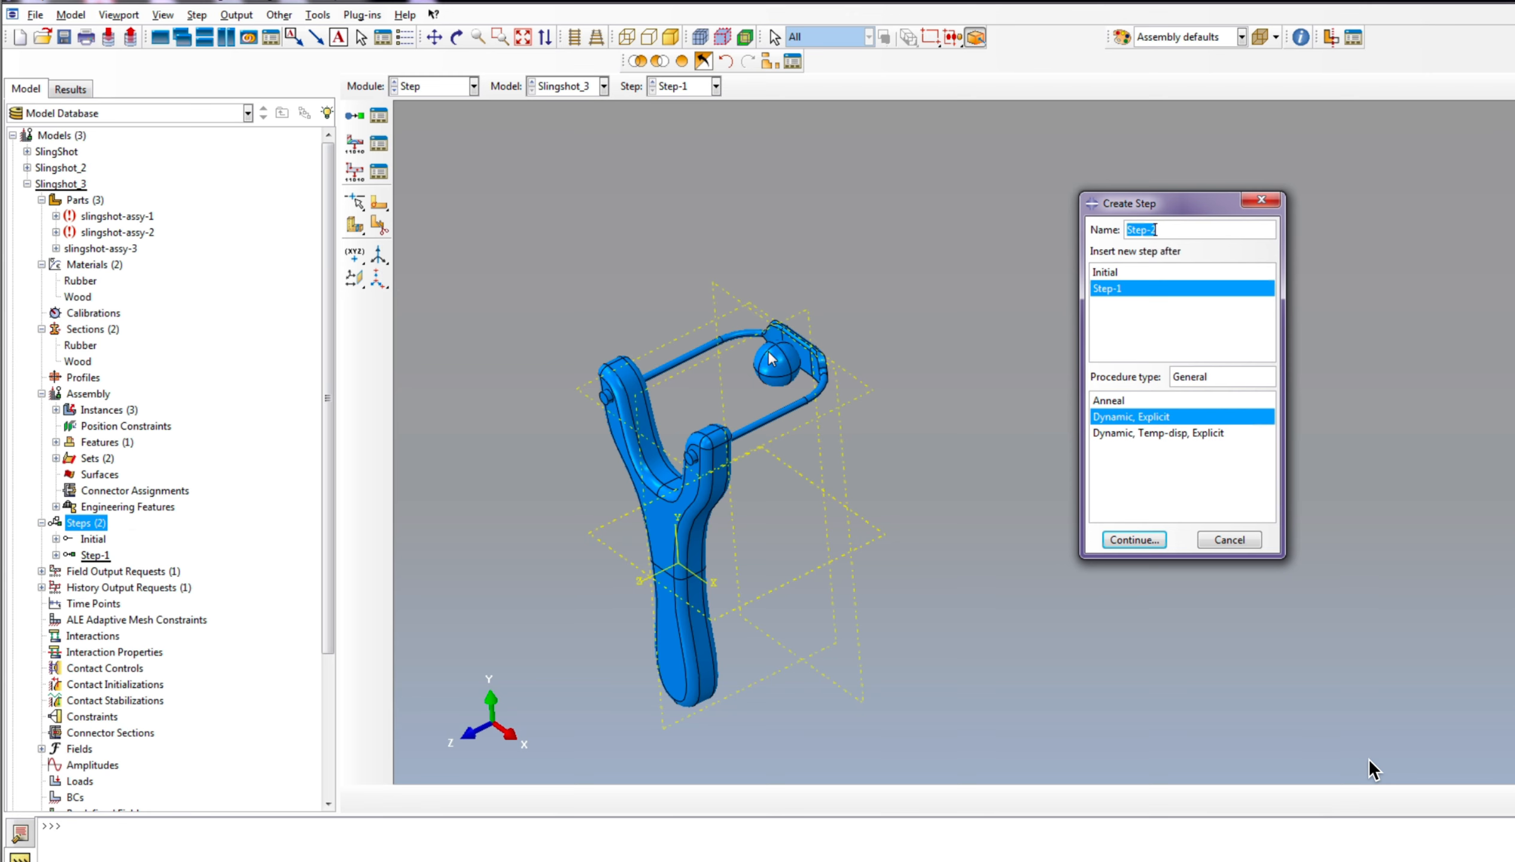
key(Return)
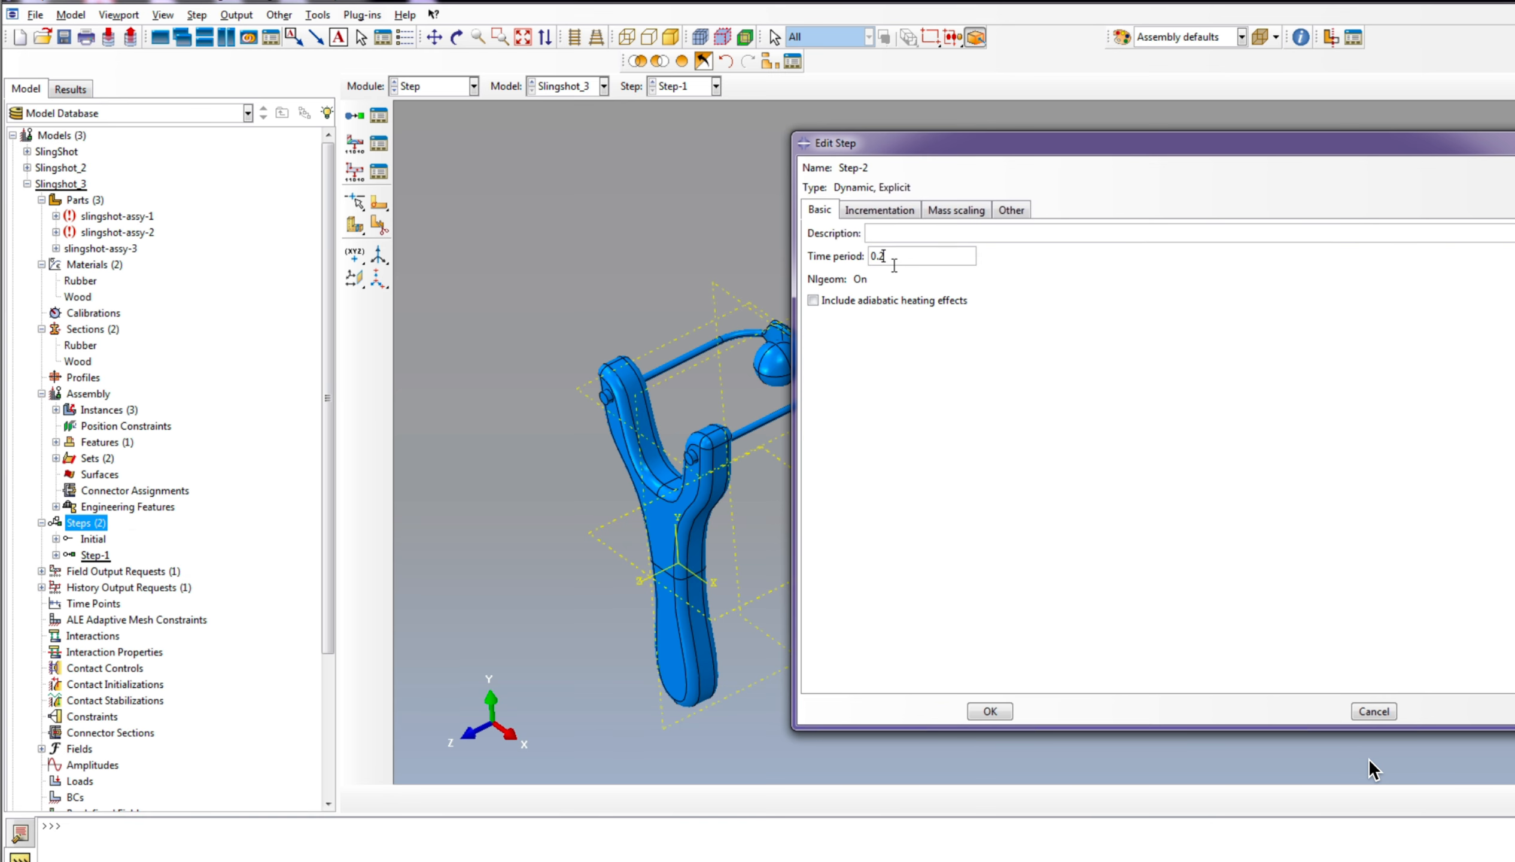
click(947, 213)
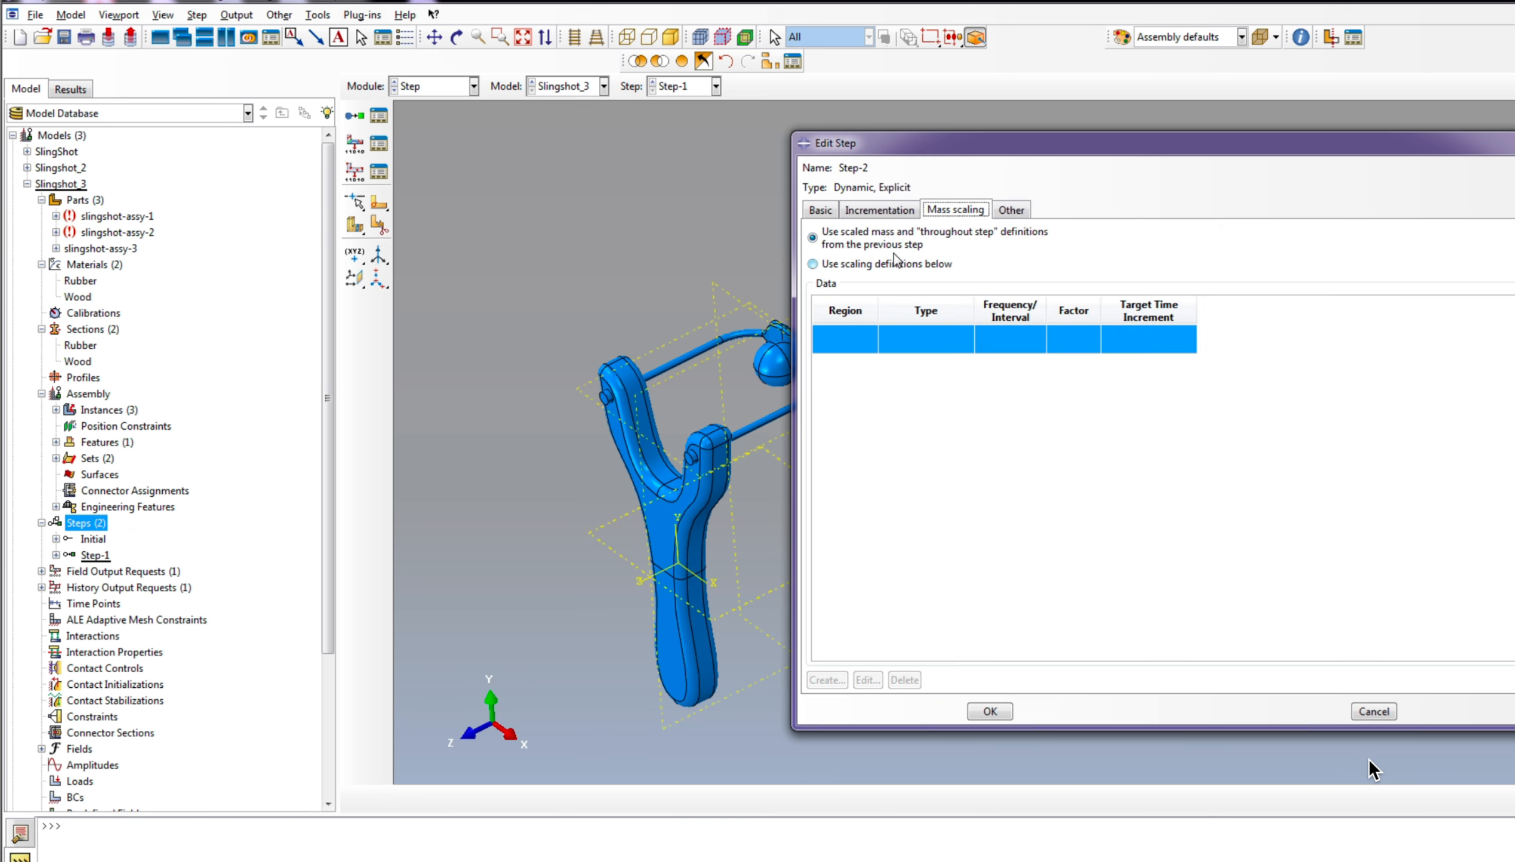
click(989, 711)
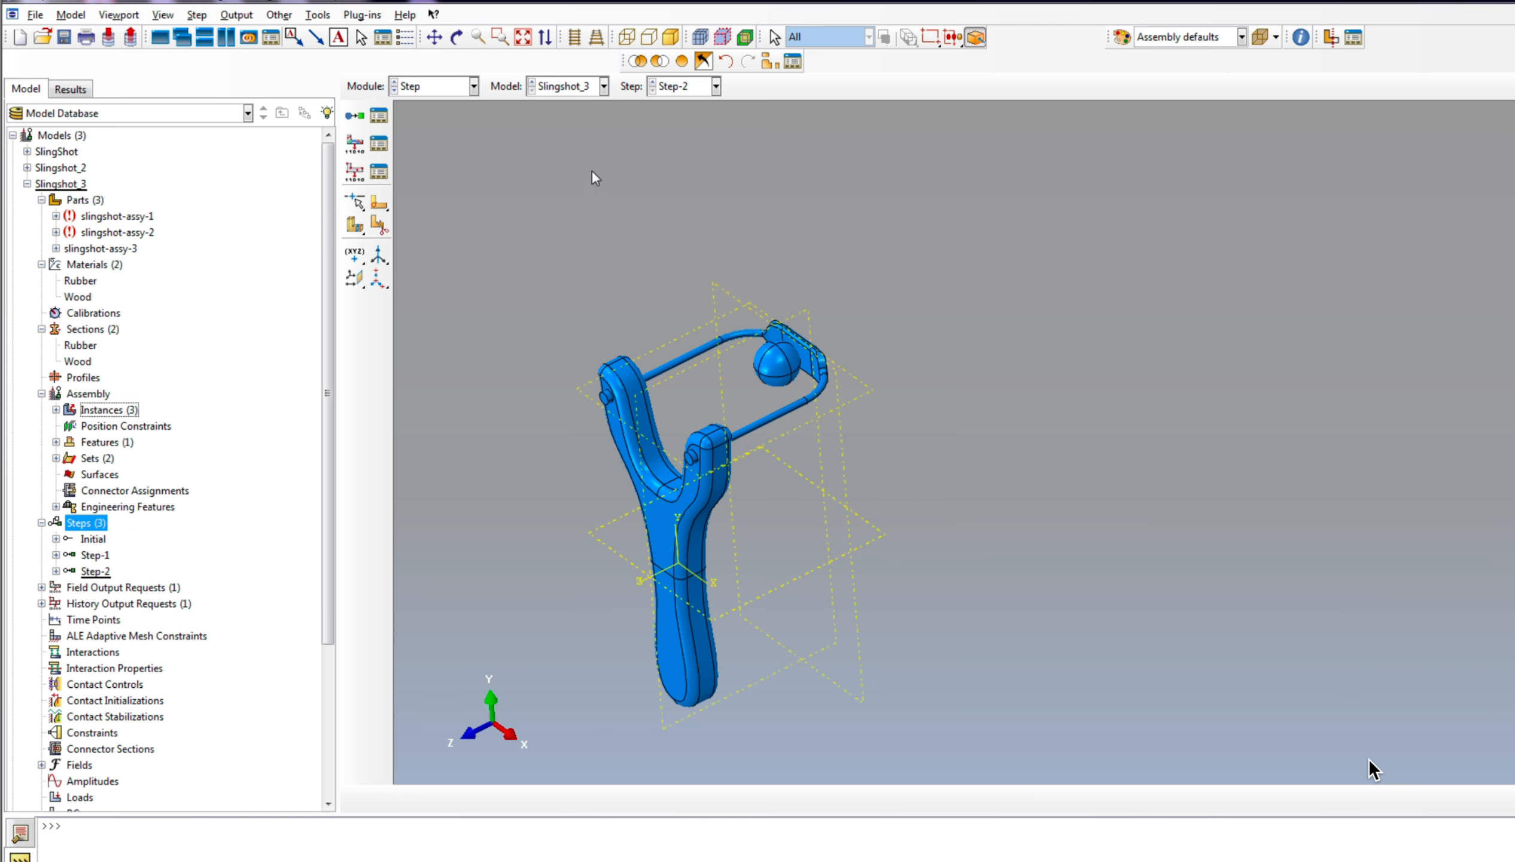
Step: Set the field output request F-Output-1 to save output every 0.001 units of time
scroll(118, 521, down, 3)
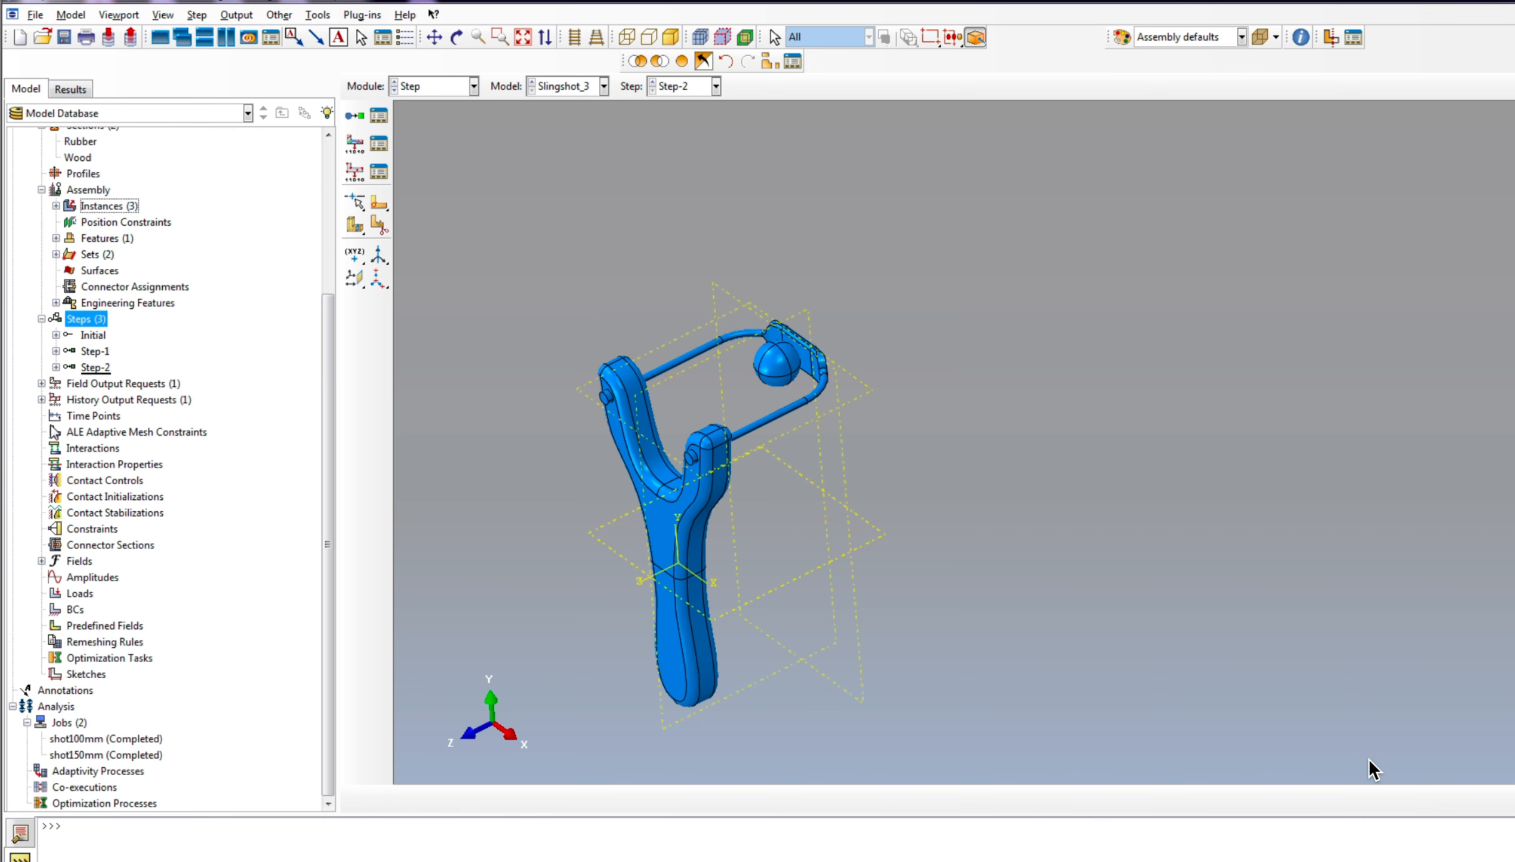
click(40, 384)
click(41, 415)
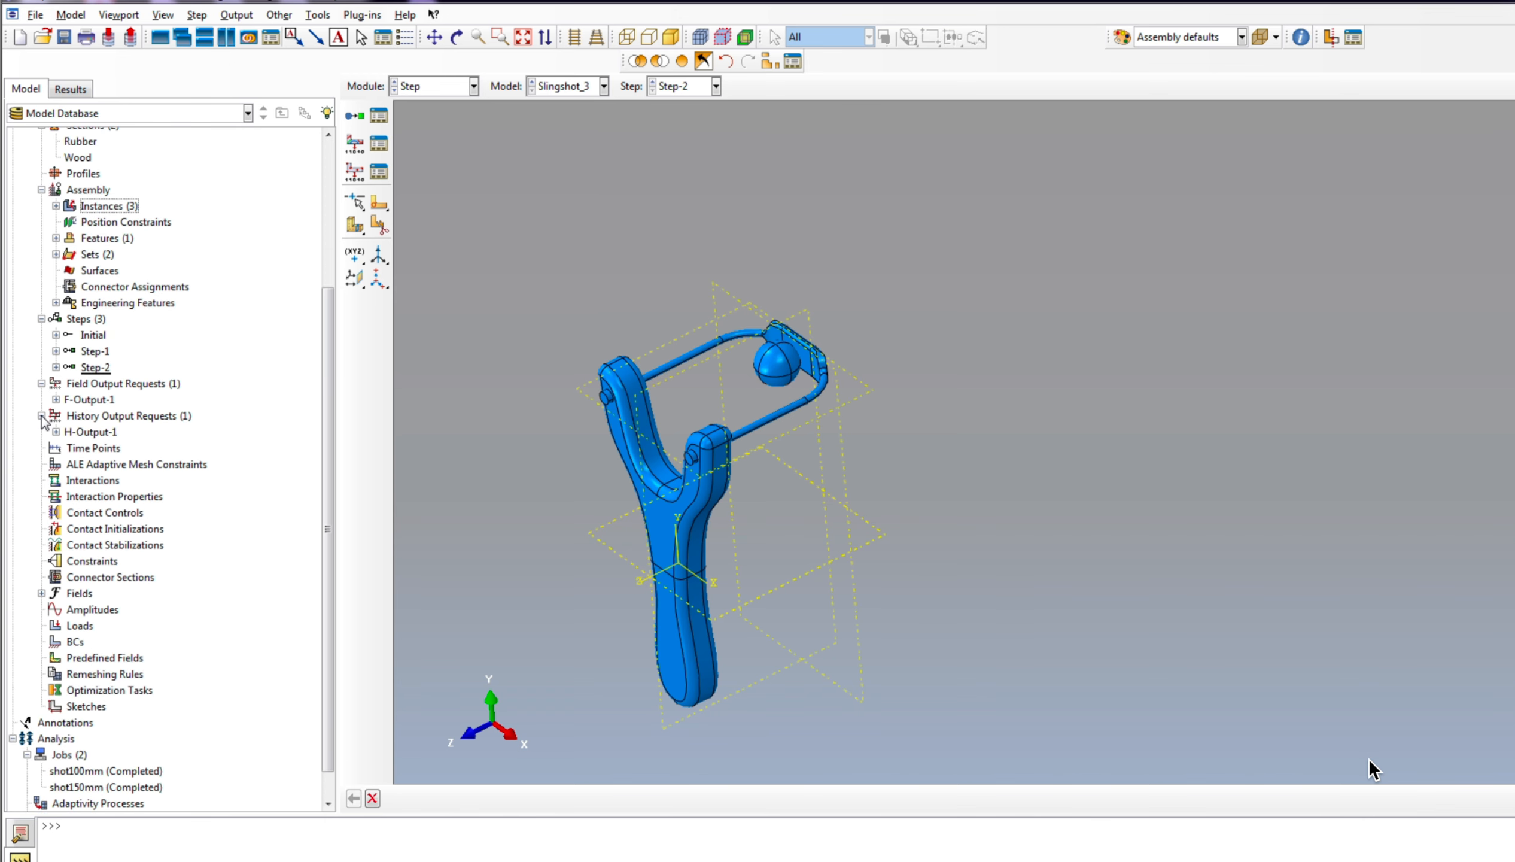
click(99, 402)
right_click(101, 404)
click(139, 429)
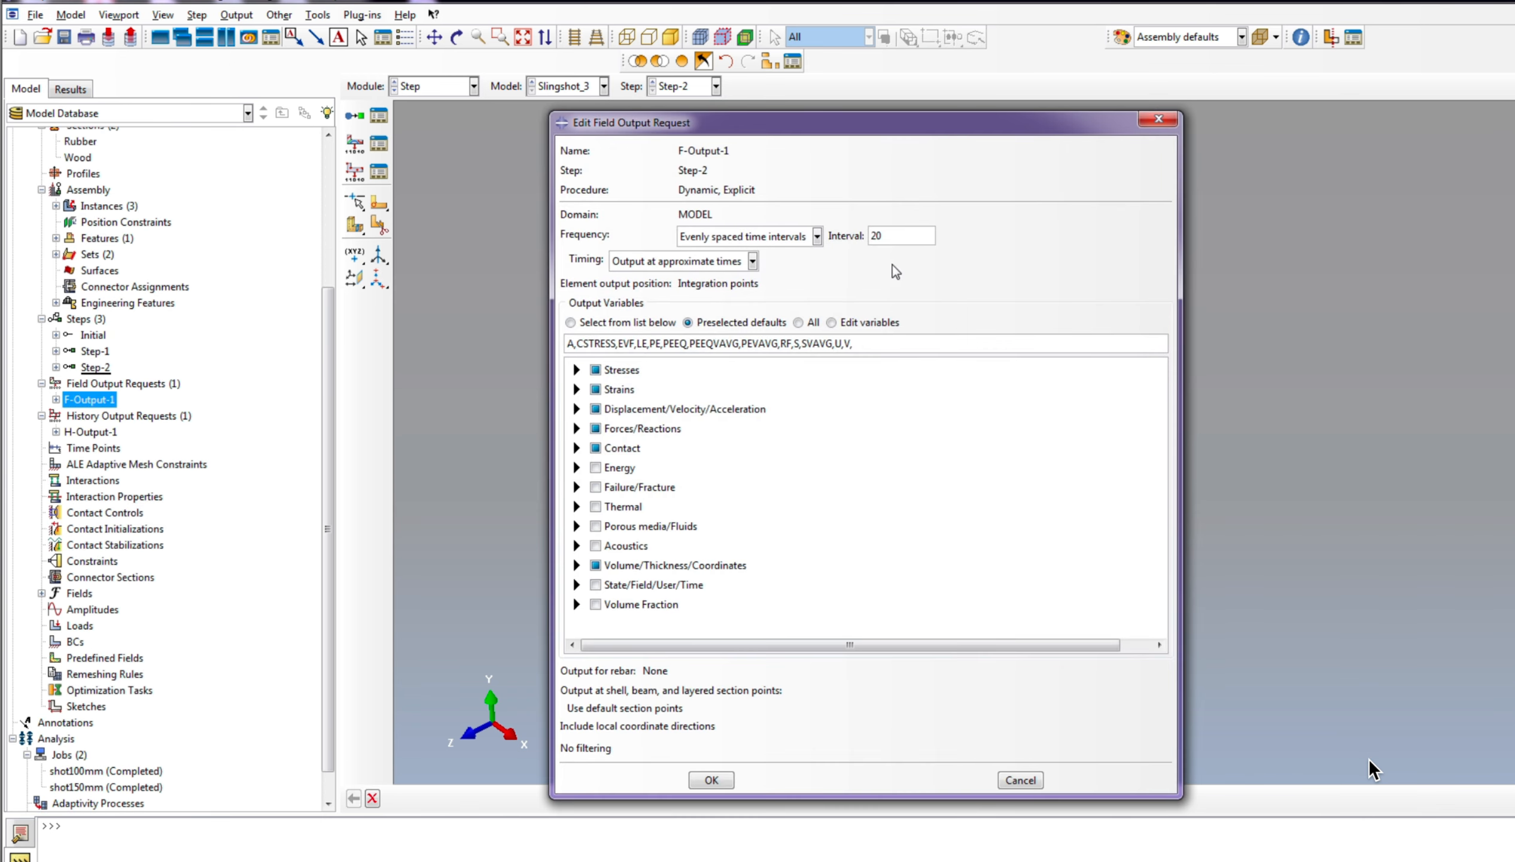
click(776, 242)
click(746, 289)
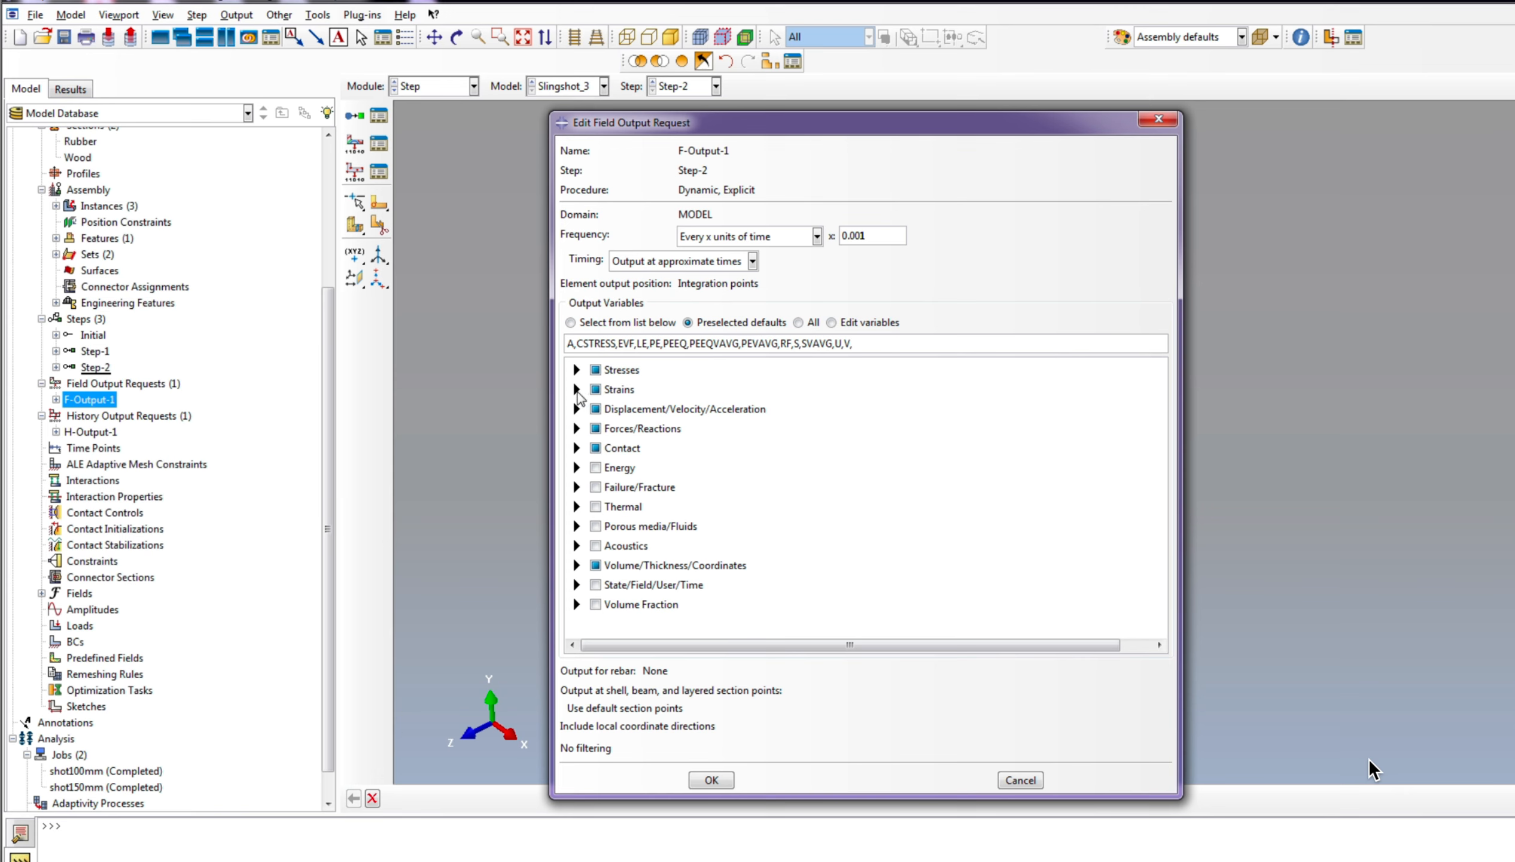
Step: Exclude the Strains and Forces/Reactions variables from the F-Output-1 field output request
click(596, 389)
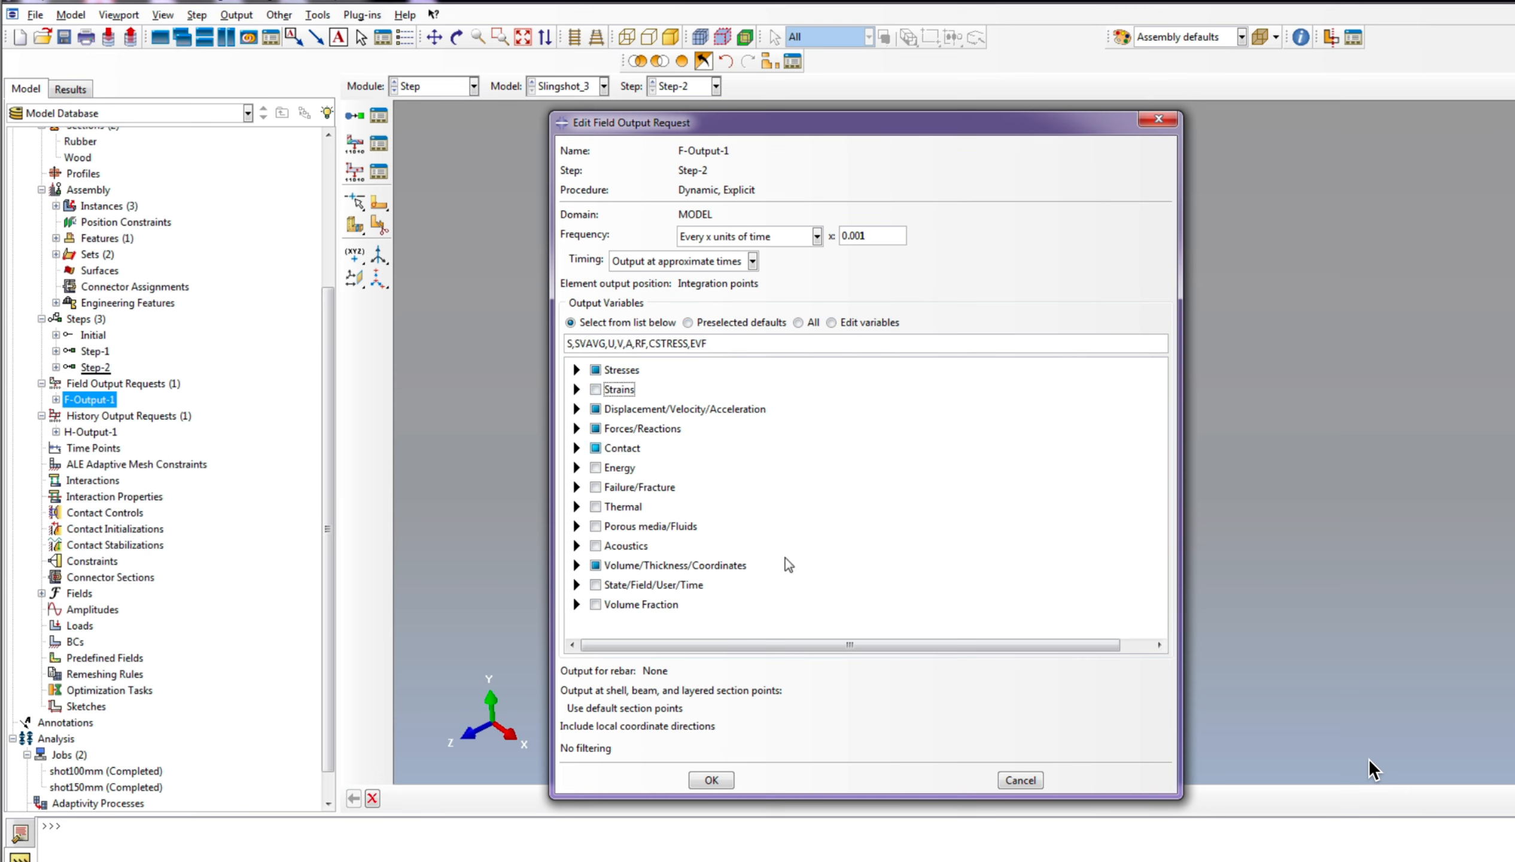
click(595, 428)
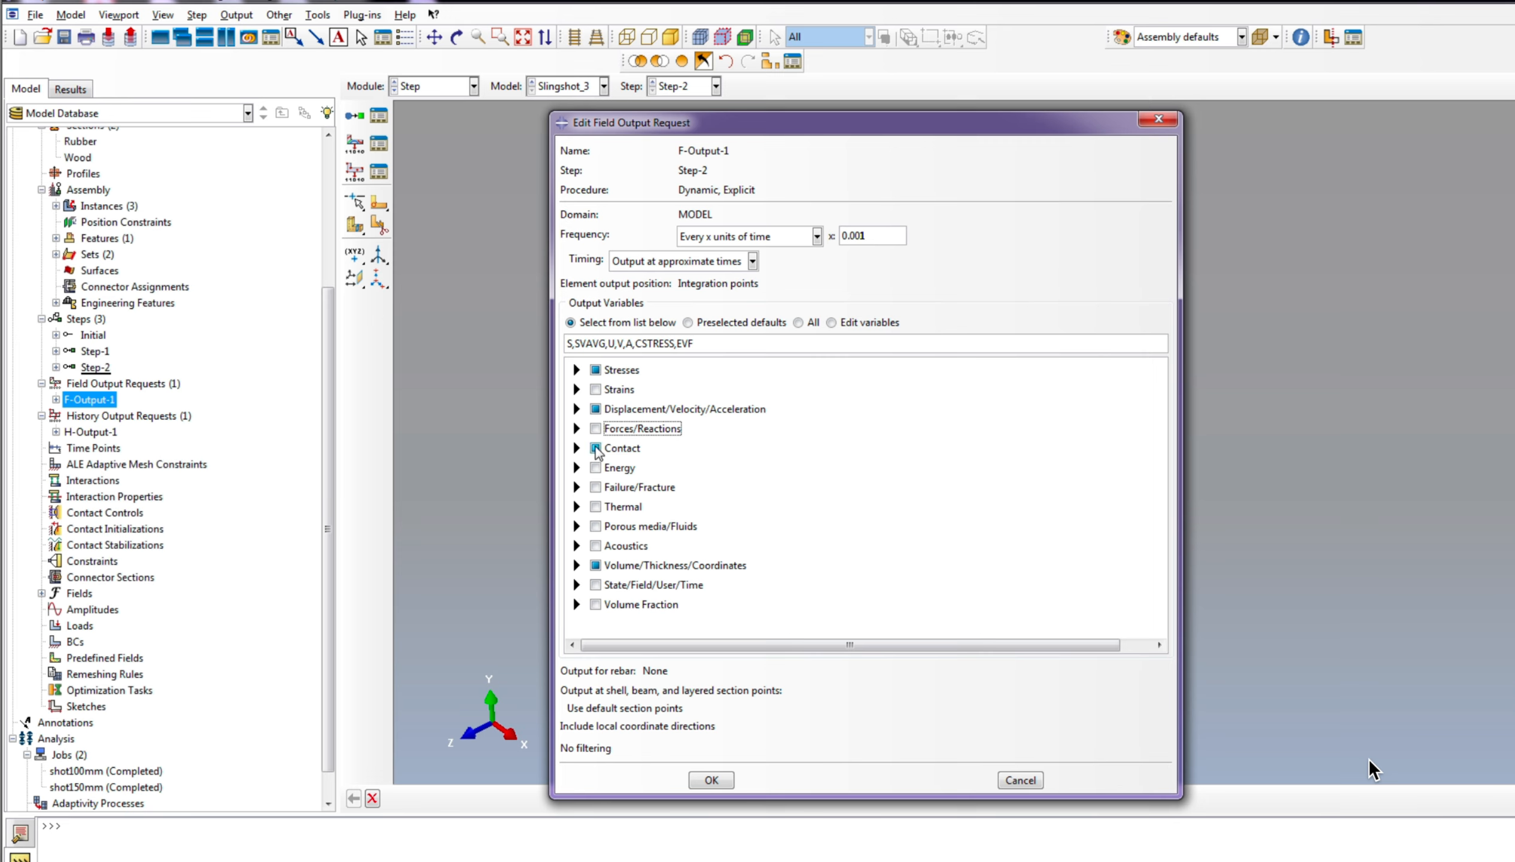
click(712, 779)
Step: Set the history output request H-Output-1 to every 0.001 units of time and add the DMASS variable
click(102, 432)
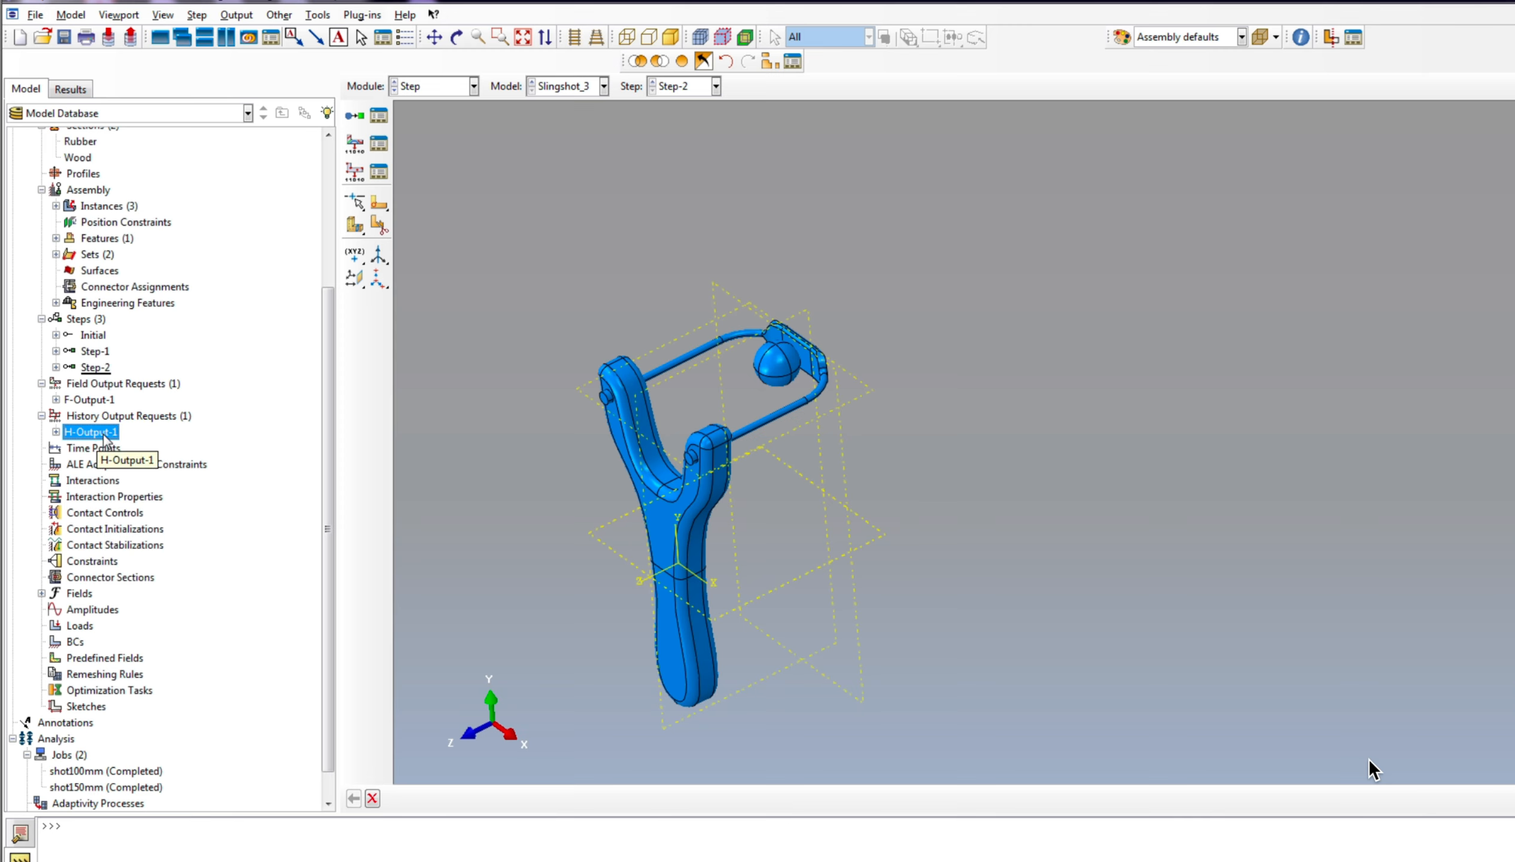
right_click(105, 437)
click(149, 467)
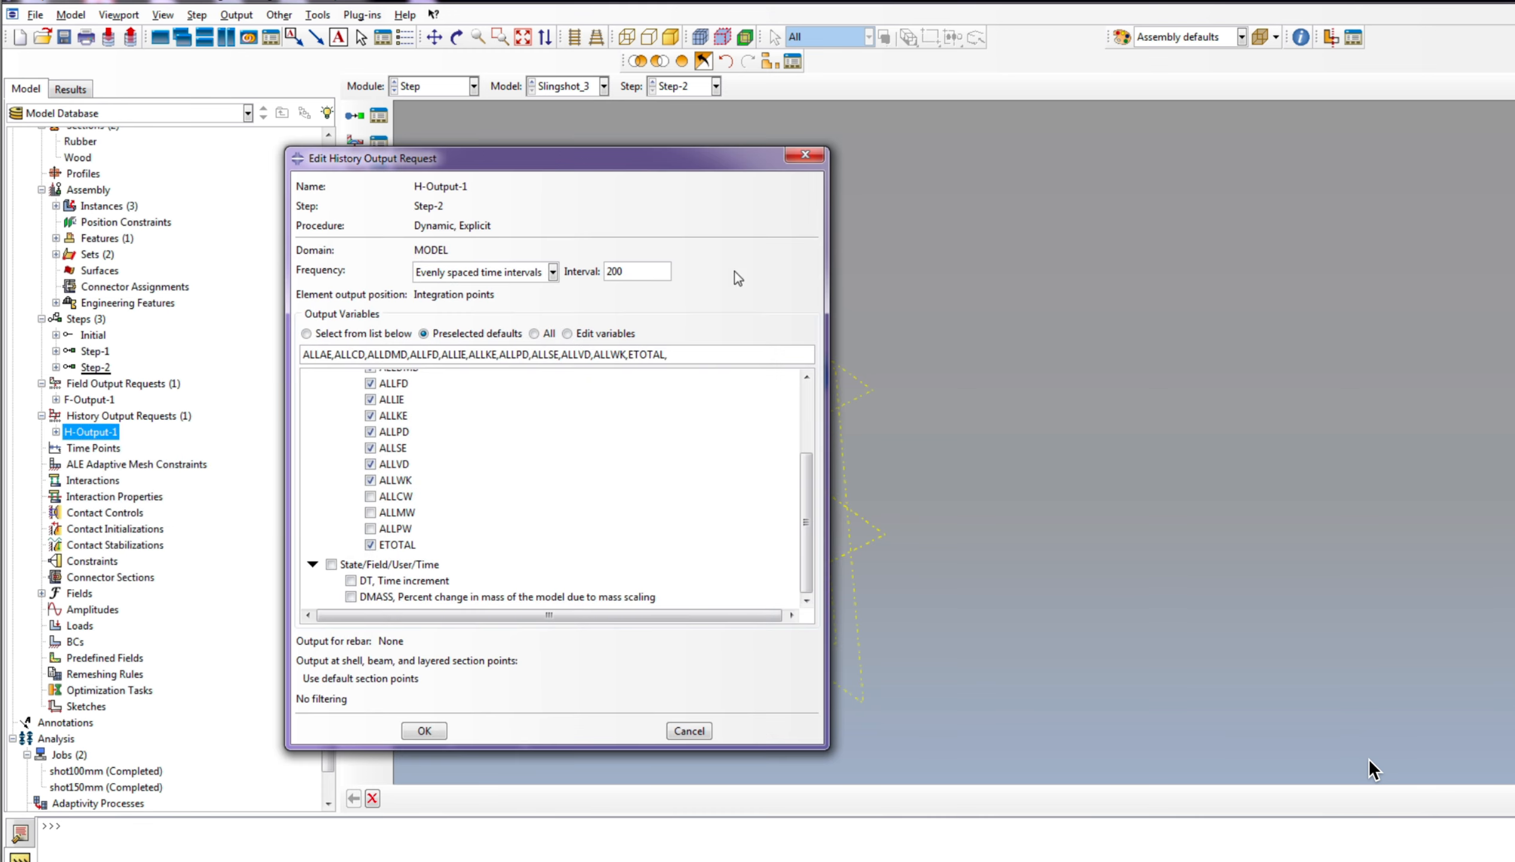
click(548, 273)
click(481, 306)
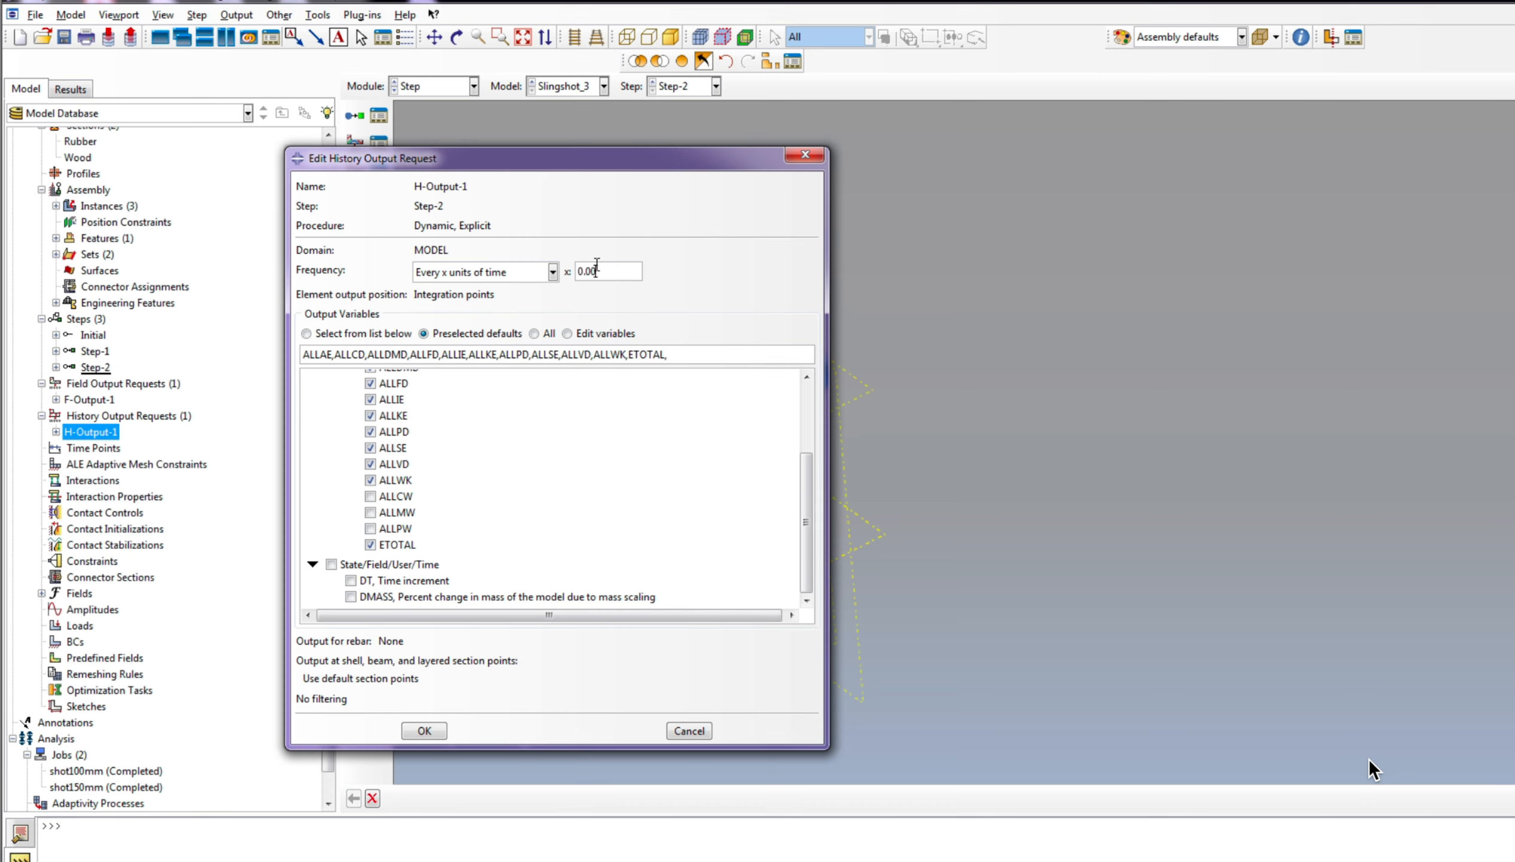
click(350, 597)
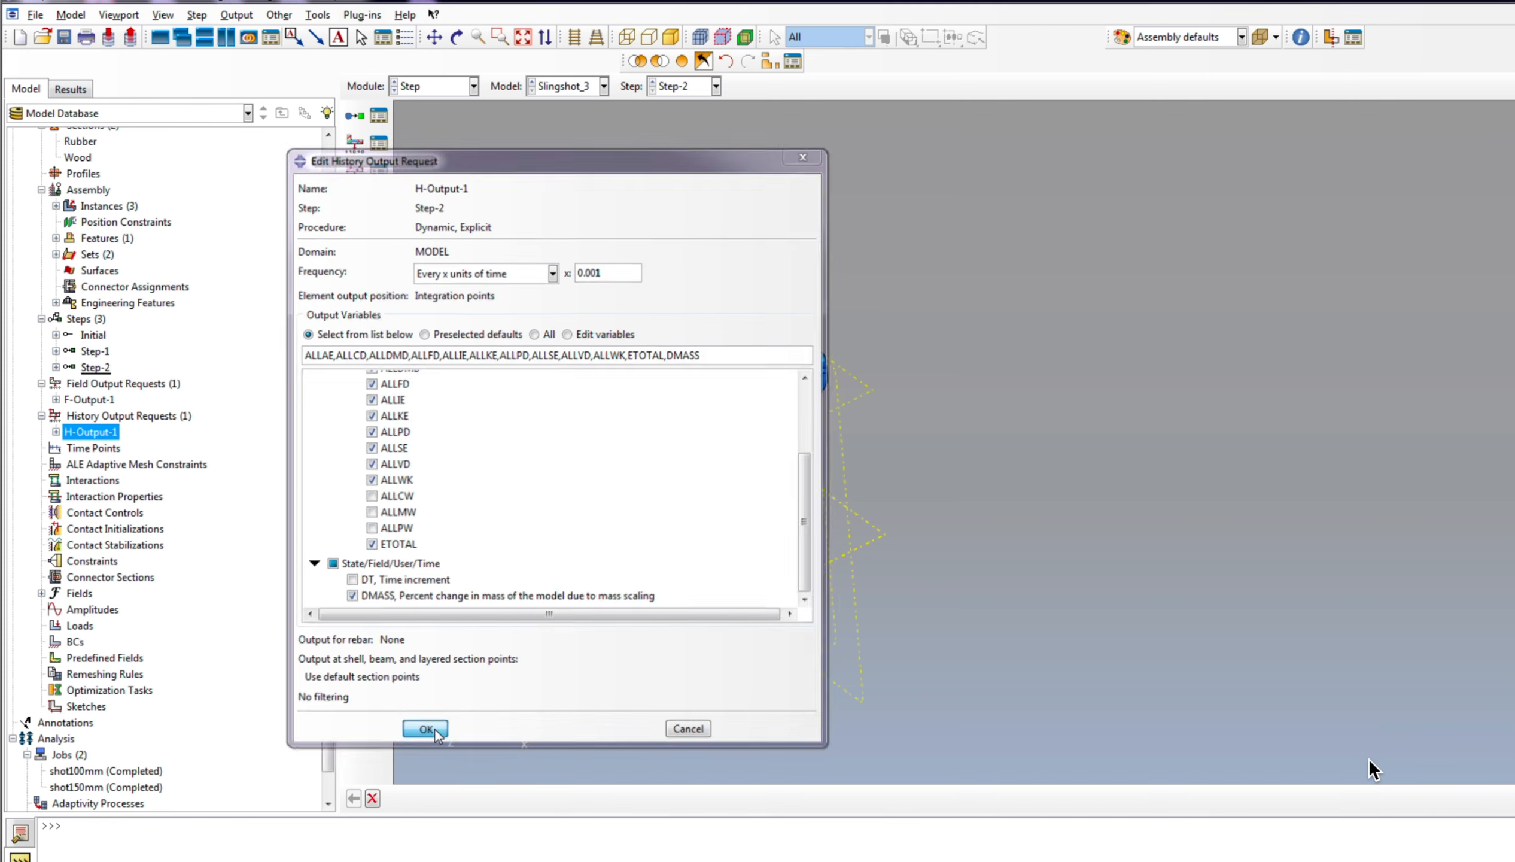
click(424, 730)
Step: Create a second field output request in Step-2 for the whole model, saving every 0.002 units of time
right_click(128, 388)
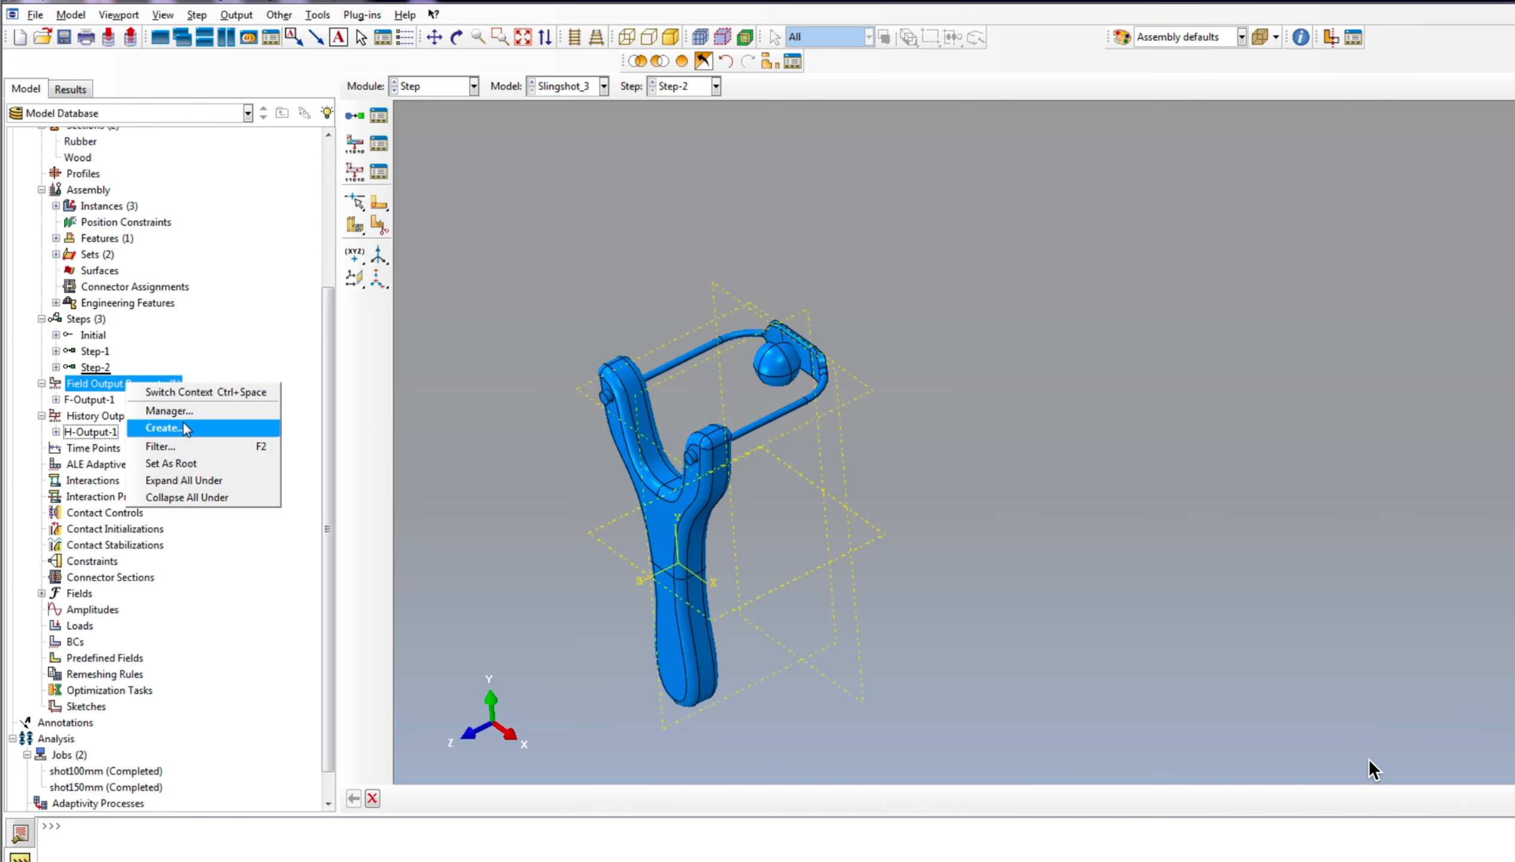
click(182, 425)
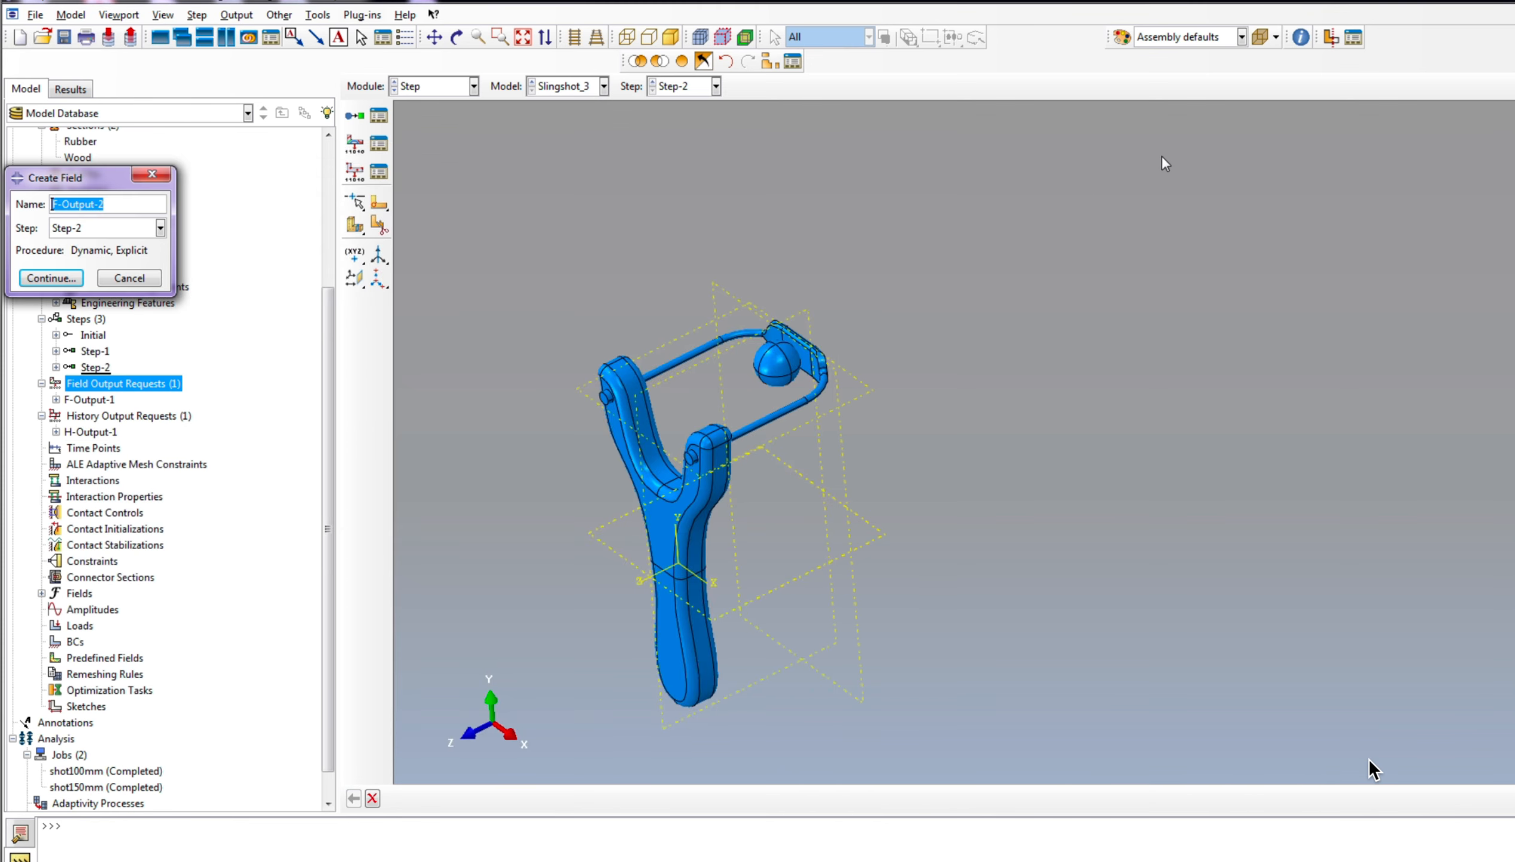
click(51, 279)
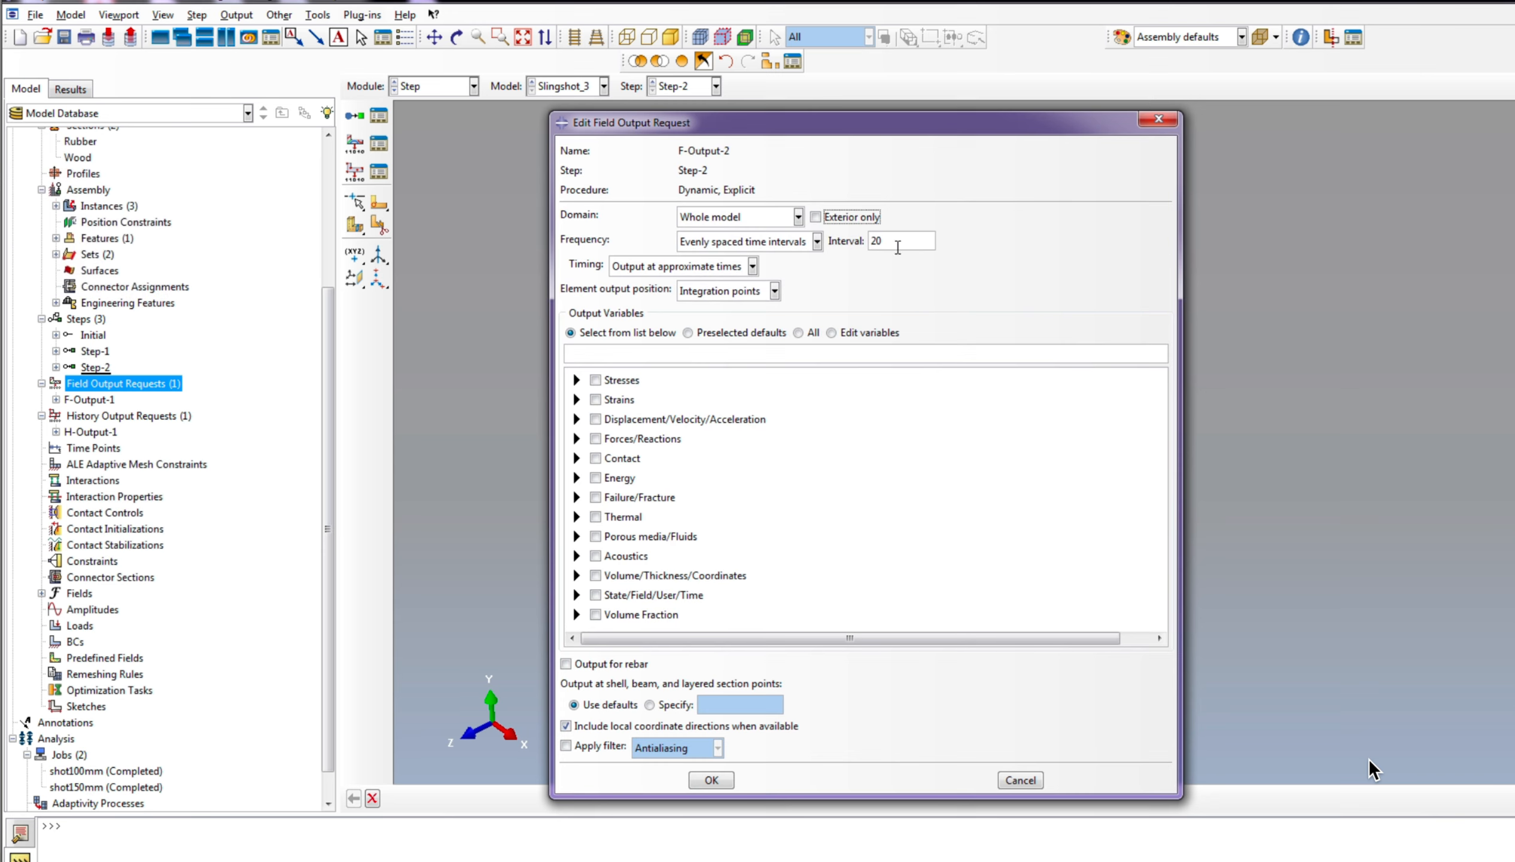
click(751, 241)
click(725, 294)
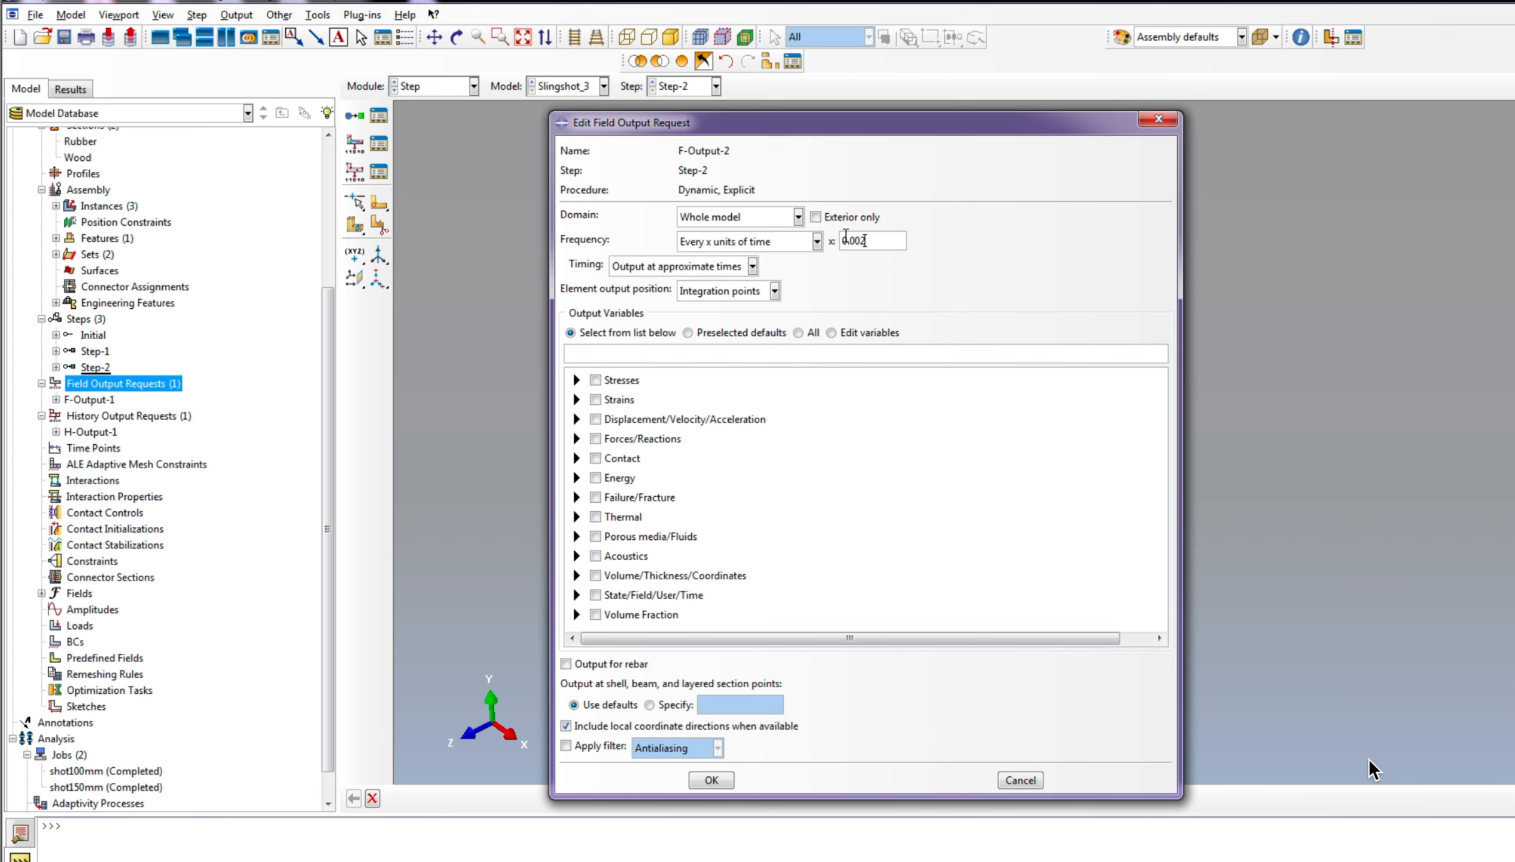
Step: Request only the S, MISES and U variables in the new Step-2 field output request
click(577, 380)
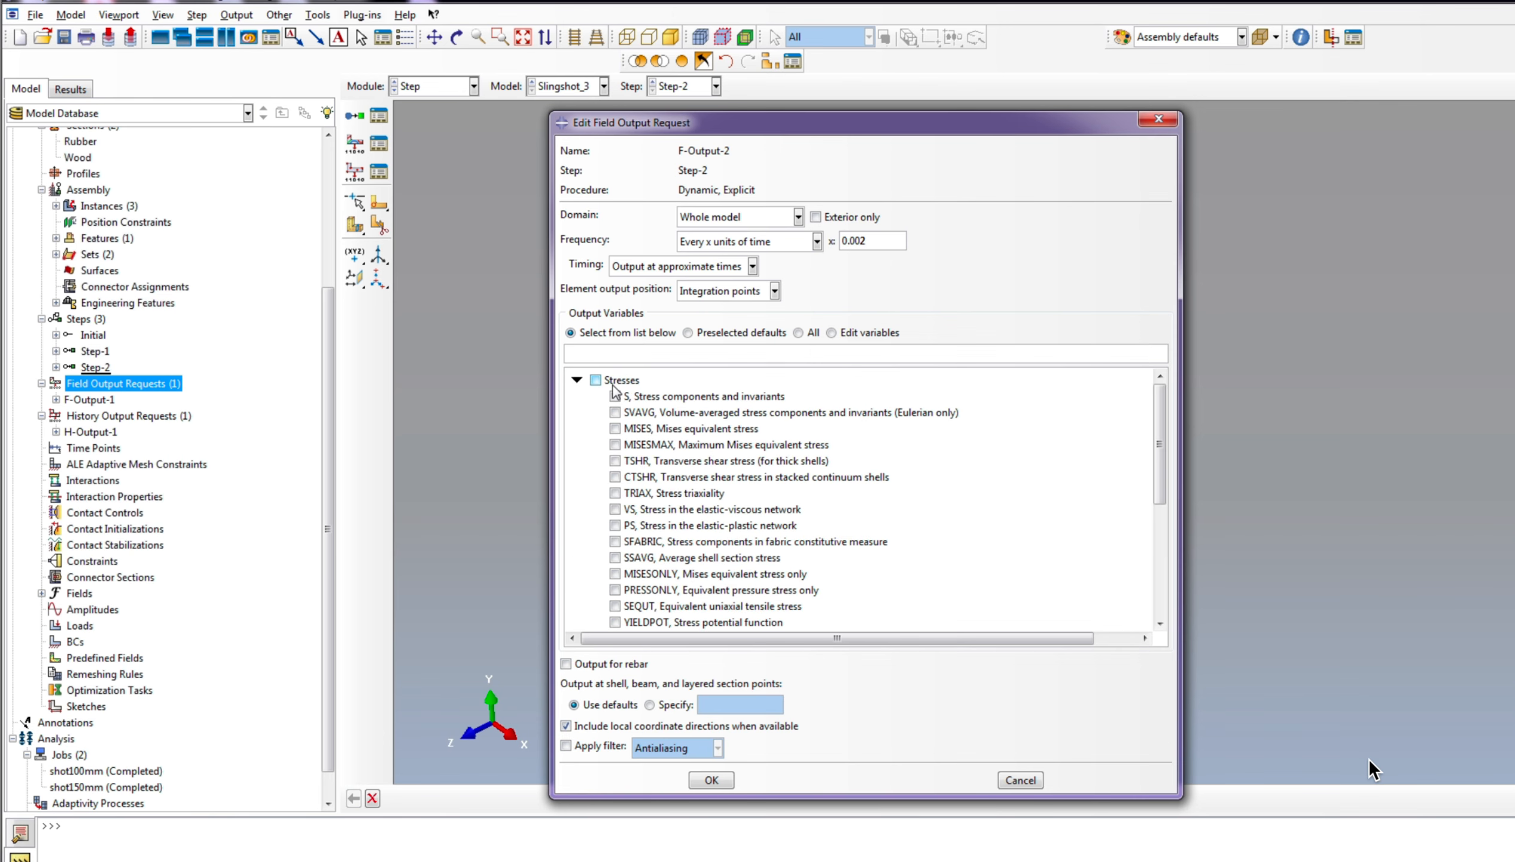
click(615, 396)
click(614, 428)
click(576, 380)
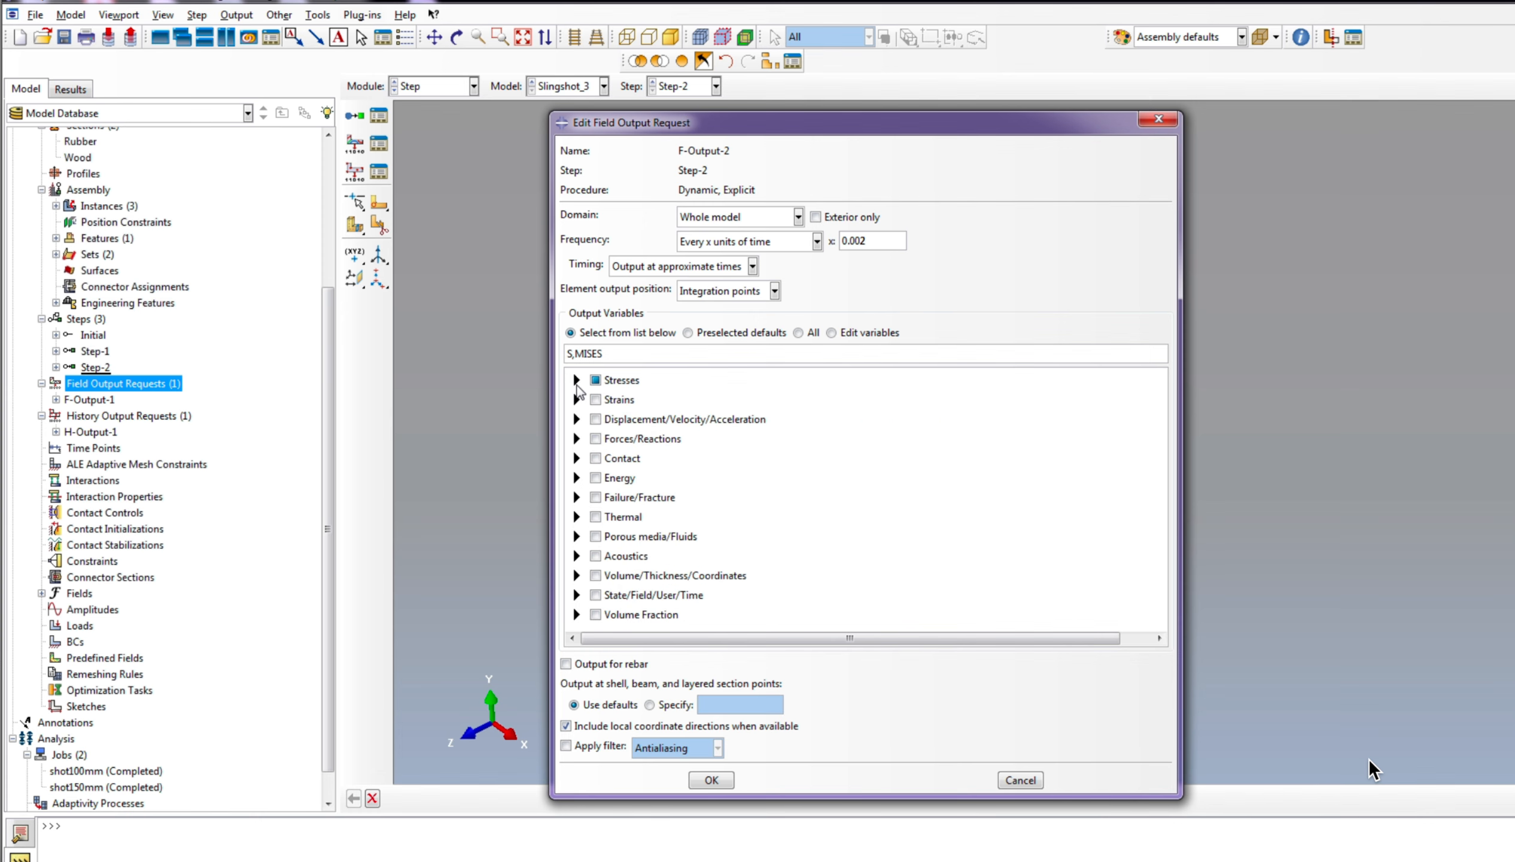
click(576, 418)
click(615, 435)
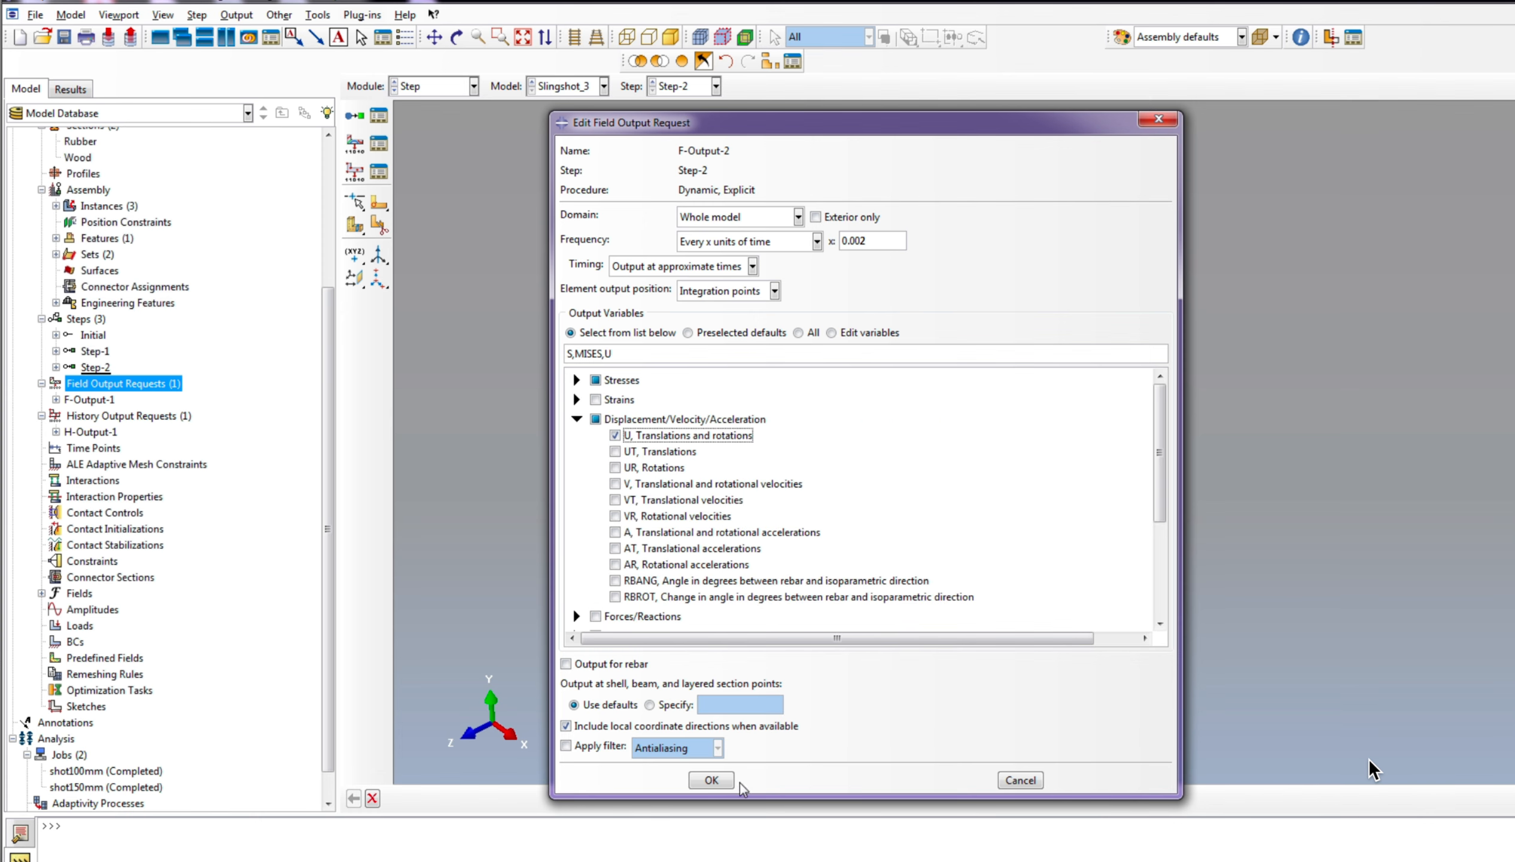
click(711, 779)
Step: Create a second history output request in Step-2 for the whole model with the energies ALLAE, ALLIE, ALLKE, ALLWK and ETOTAL
right_click(107, 433)
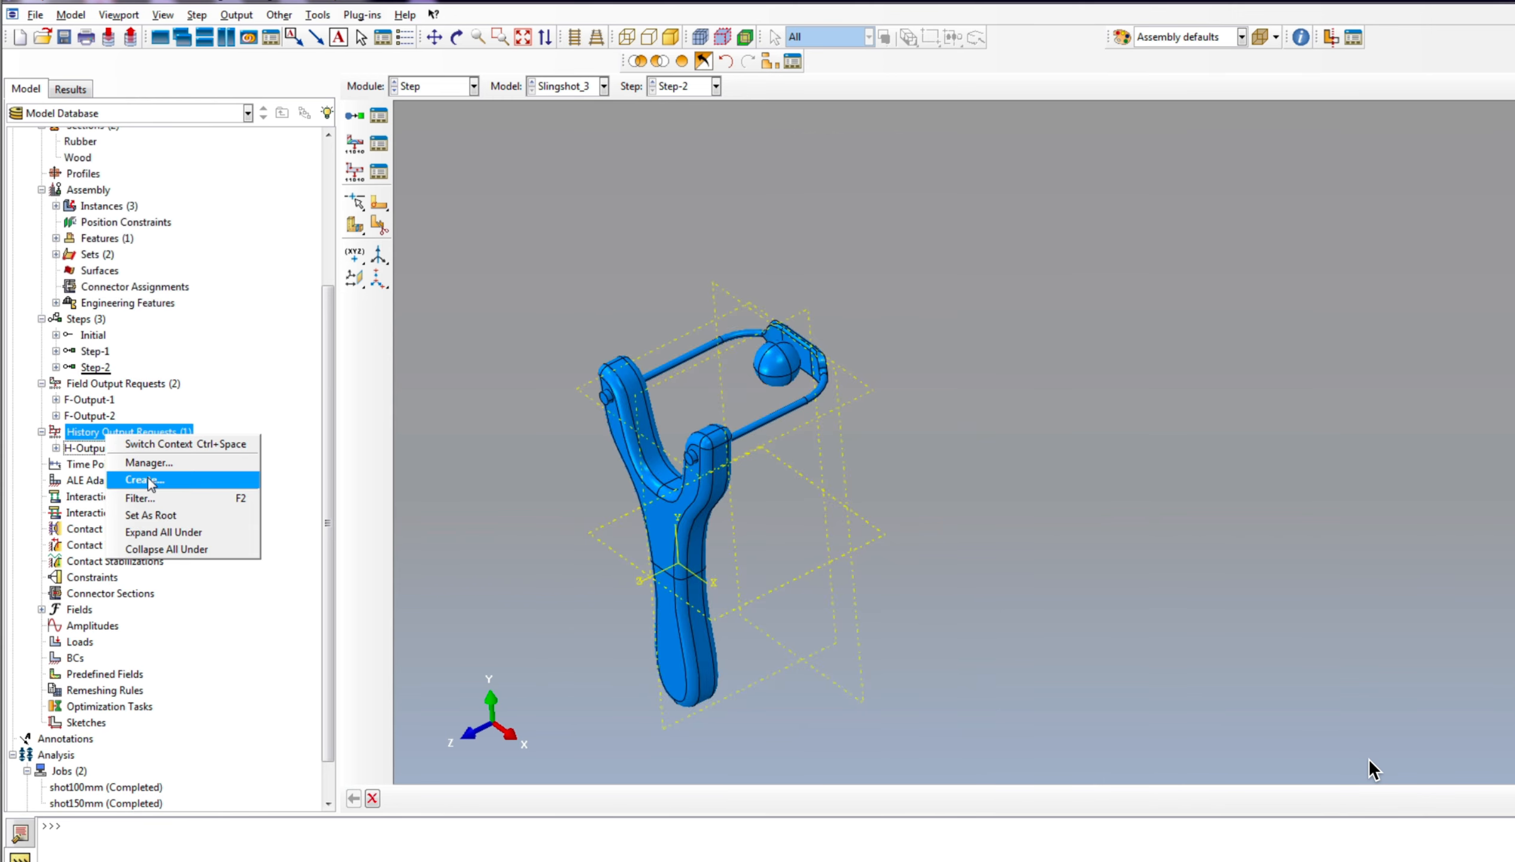
click(150, 481)
click(42, 533)
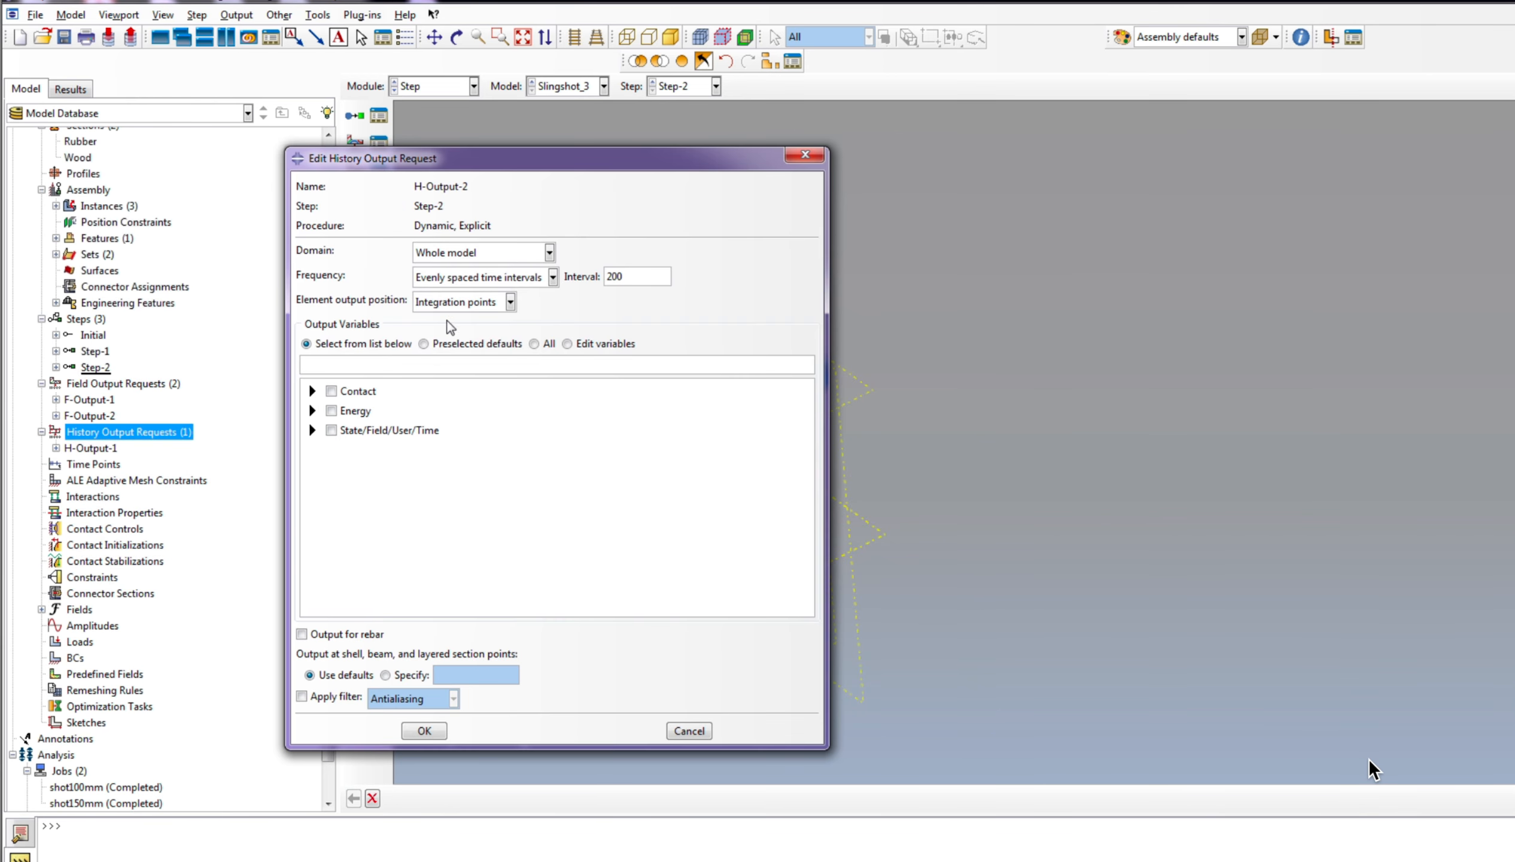
click(312, 410)
click(332, 427)
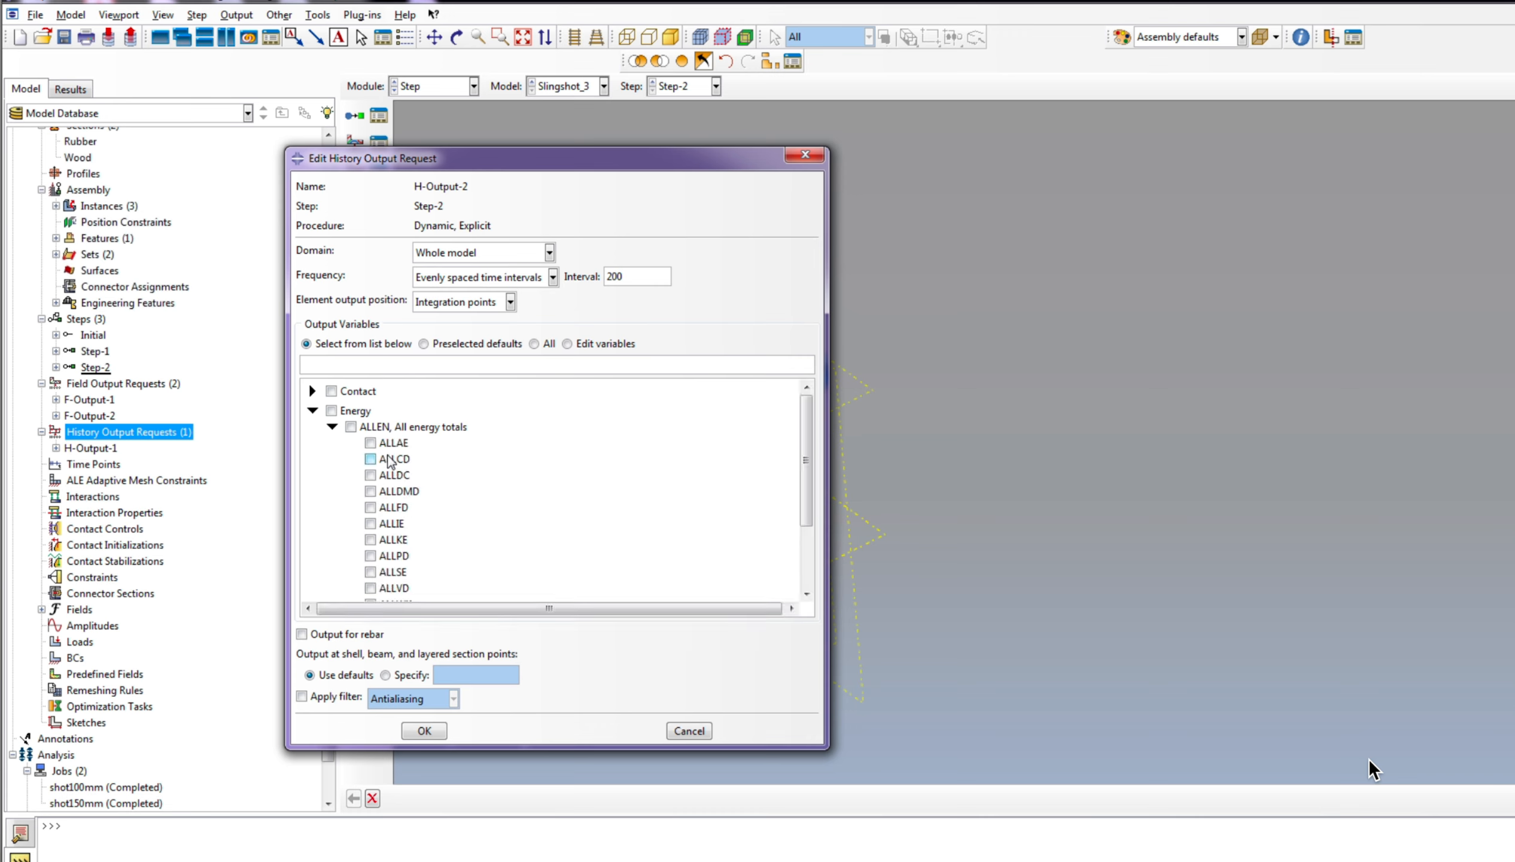
click(370, 443)
click(370, 524)
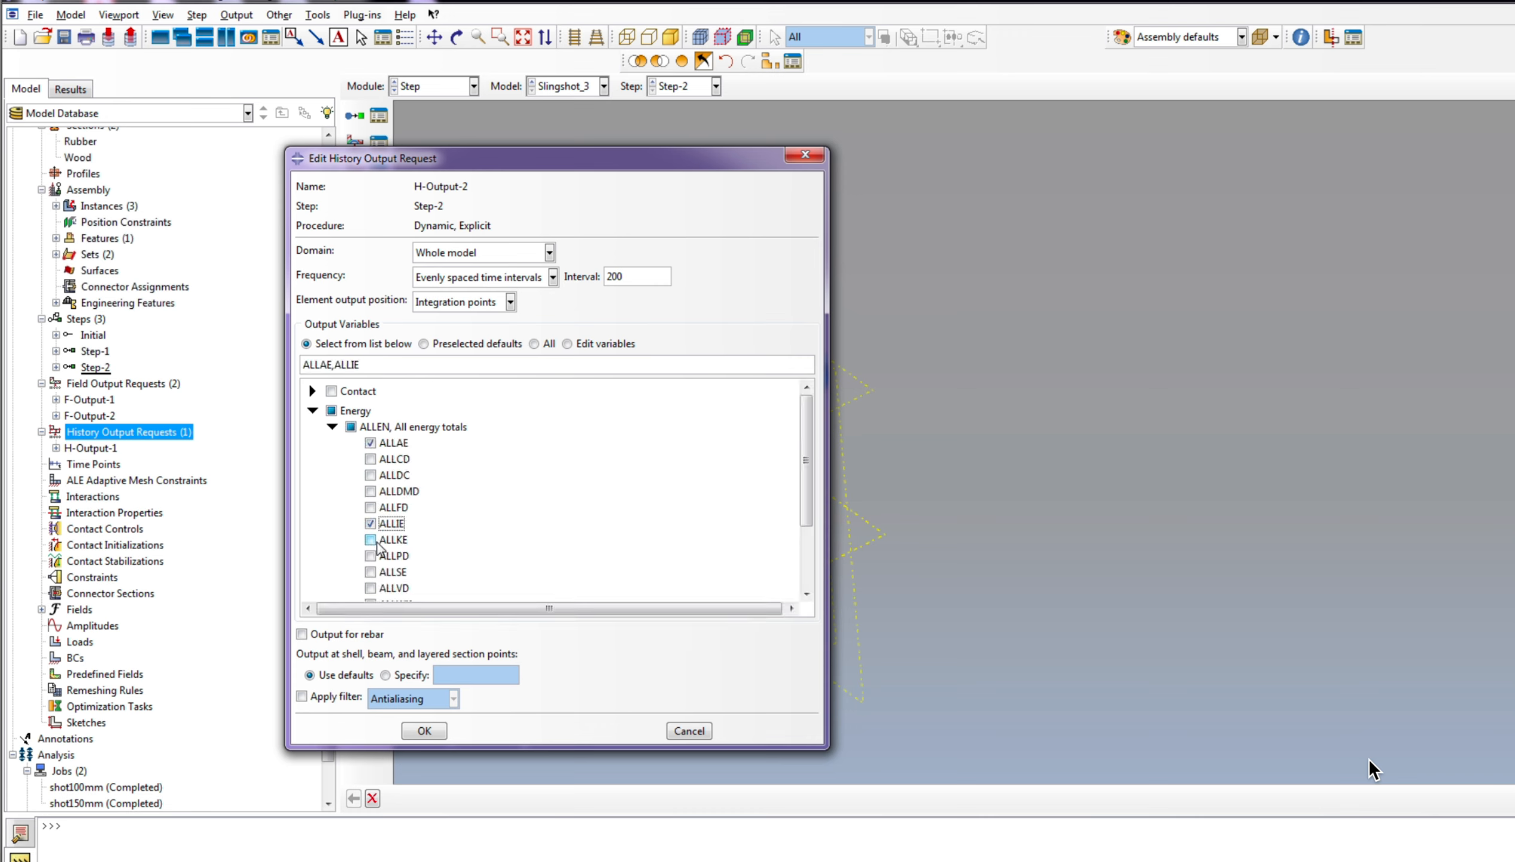
click(370, 539)
scroll(373, 541, down, 2)
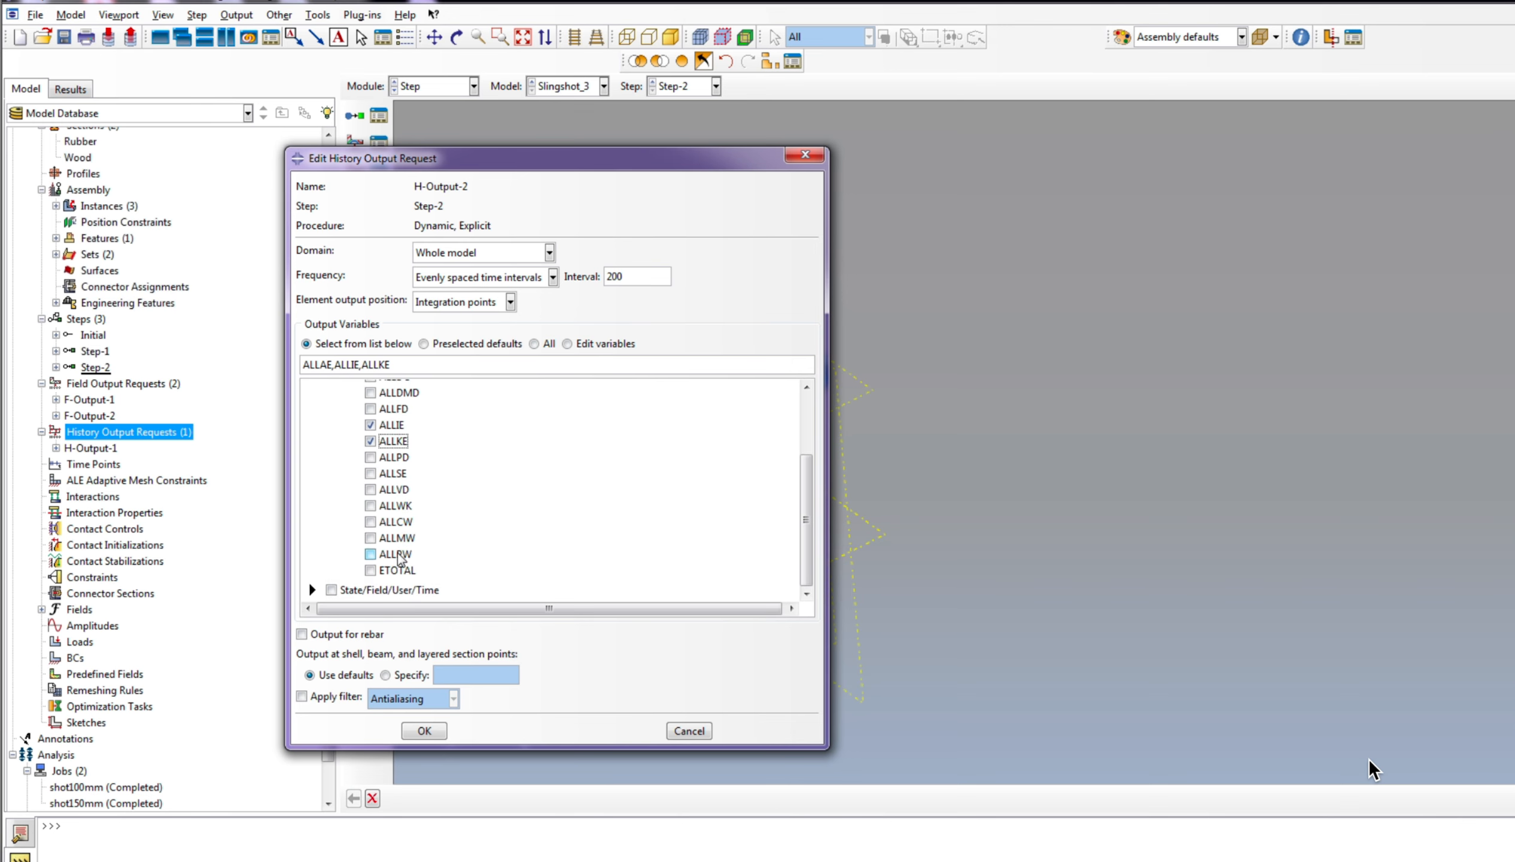
click(371, 506)
click(370, 570)
Step: Add DMASS to the new history output request and set its frequency to every 0.002 units of time
click(312, 589)
scroll(404, 491, down, 1)
click(386, 590)
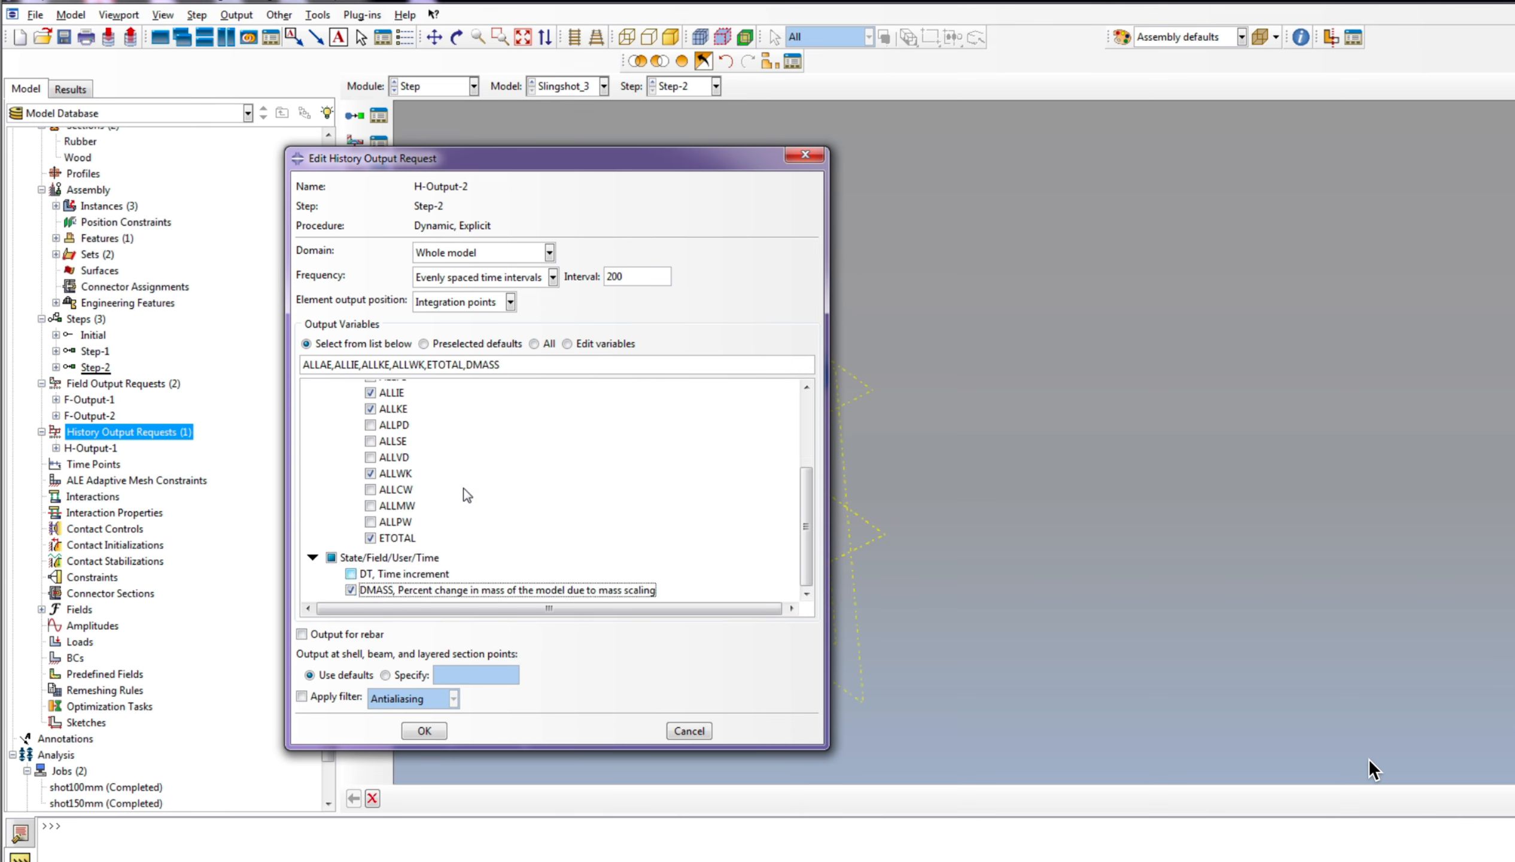
click(514, 279)
click(490, 330)
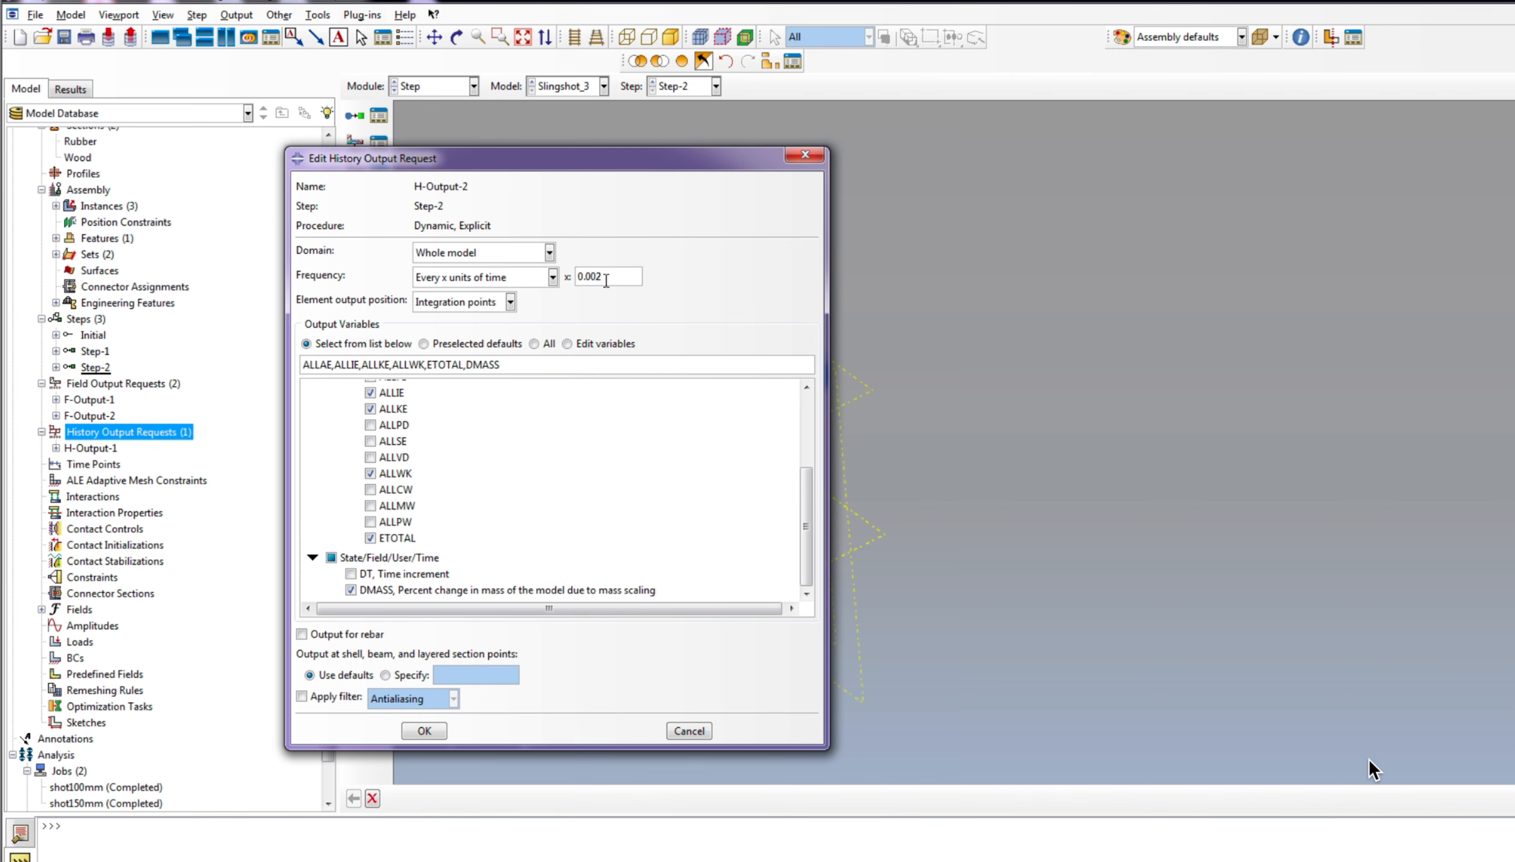
click(424, 730)
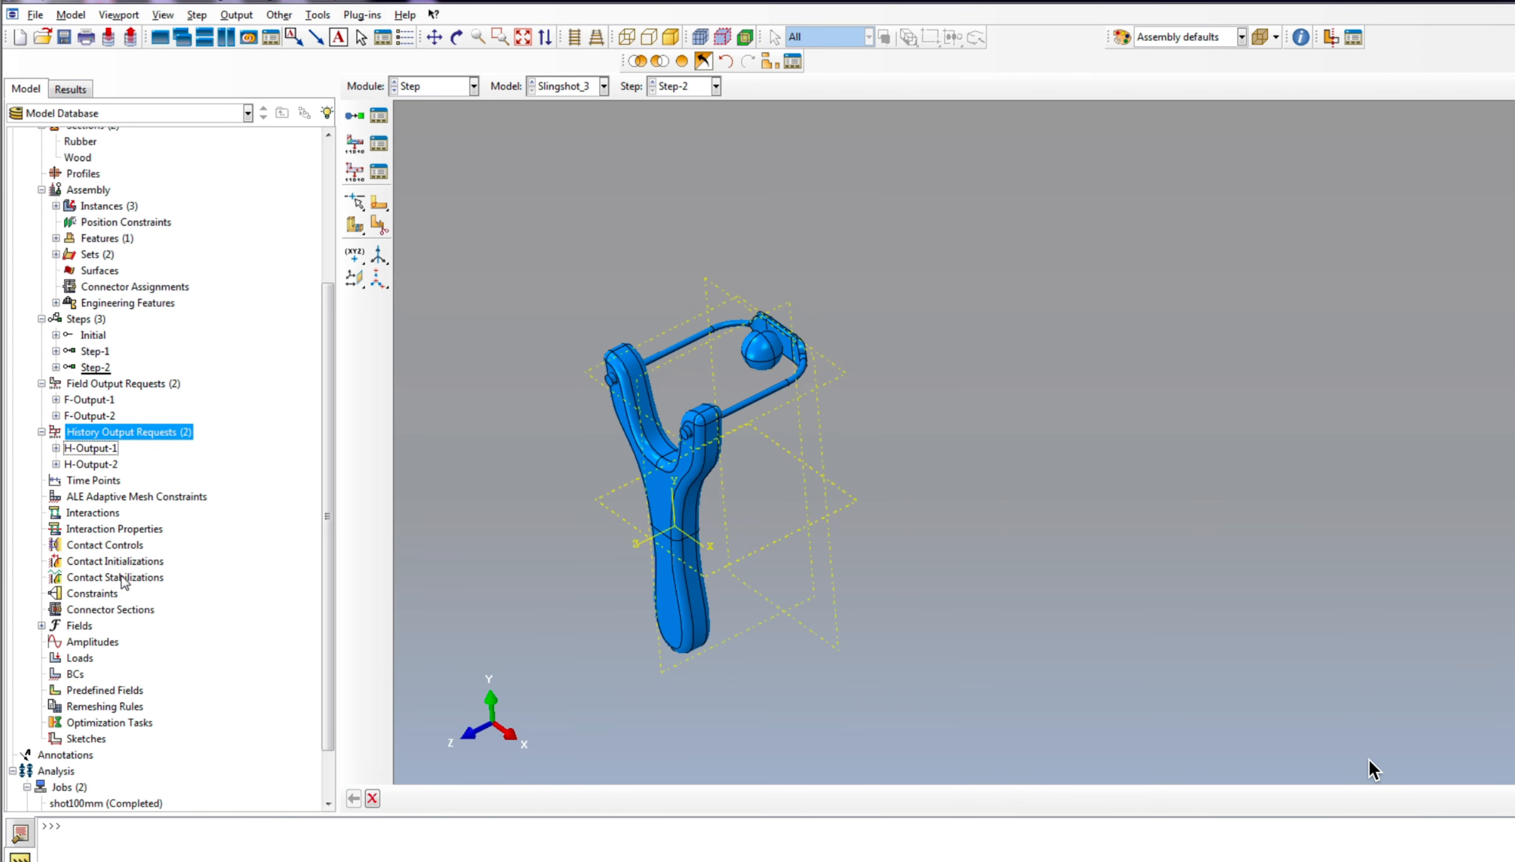
Step: Create a contact interaction property with tangential behavior using the Penalty friction formulation and a friction coefficient of 0.25
scroll(140, 472, down, 2)
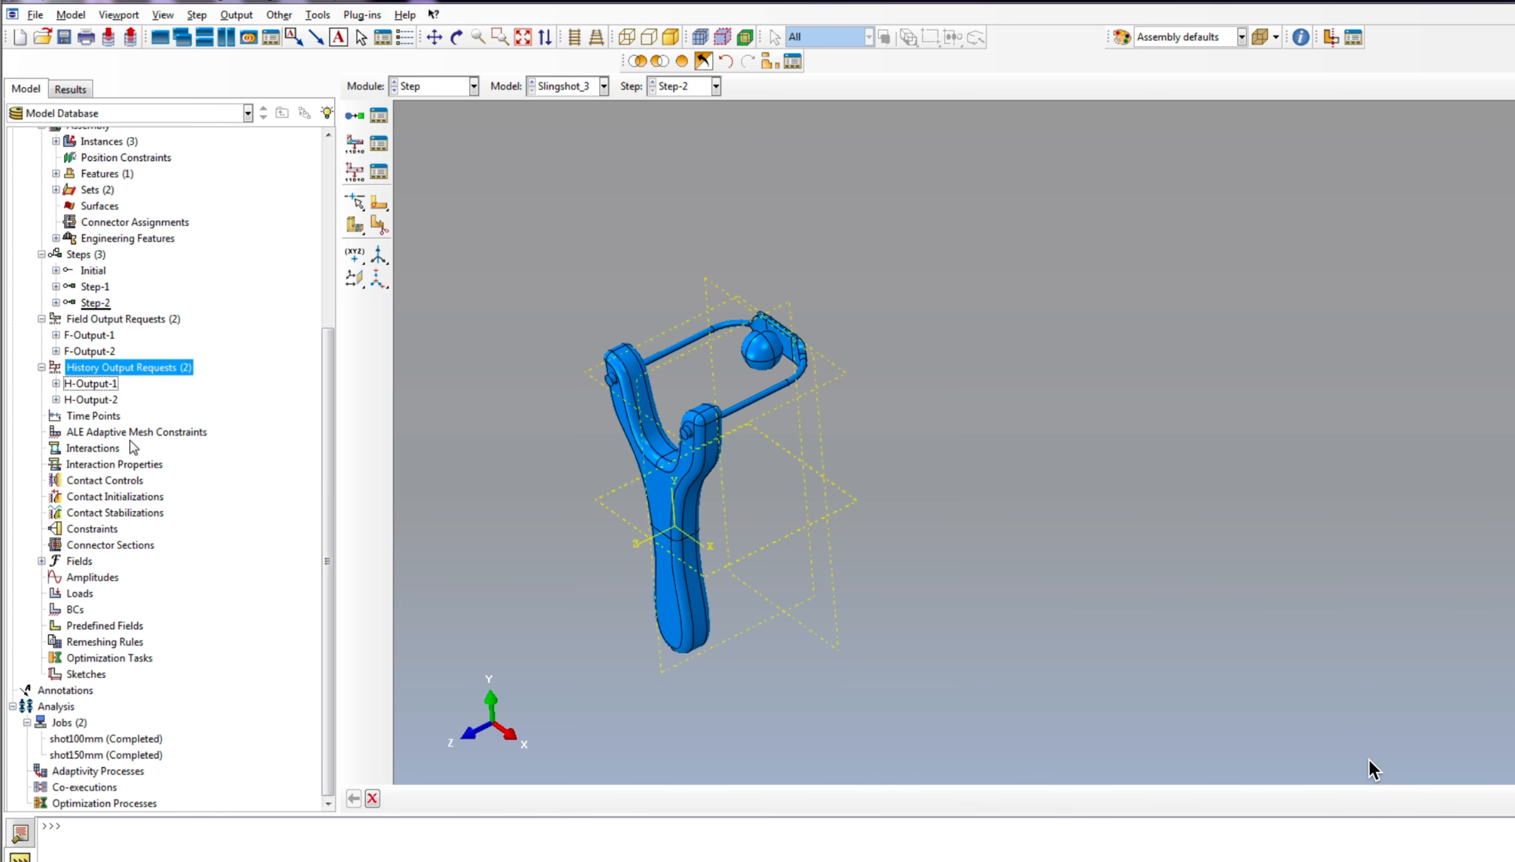
click(114, 464)
right_click(128, 465)
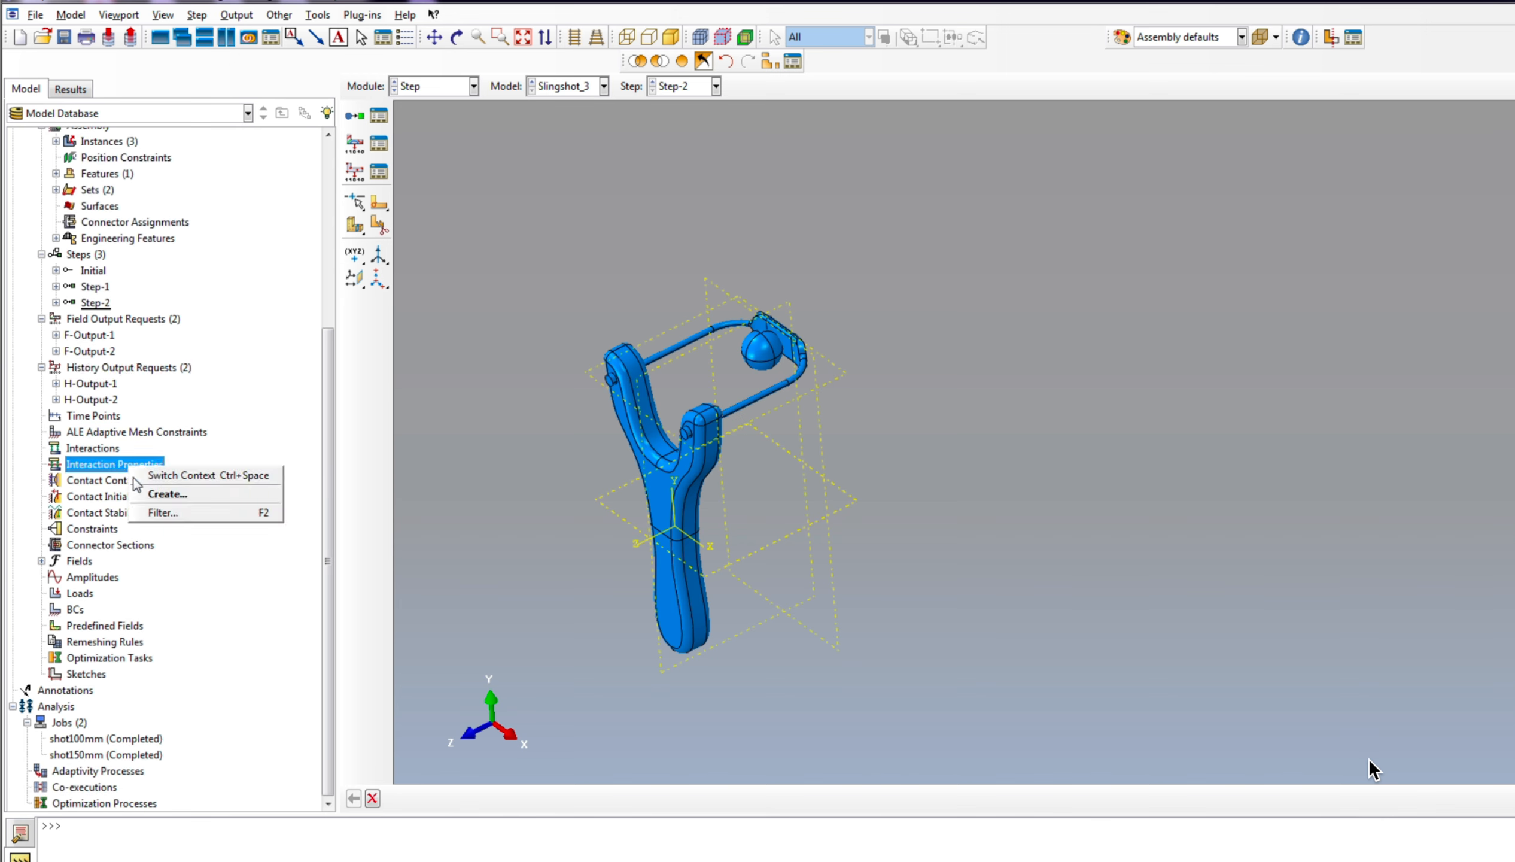
click(202, 494)
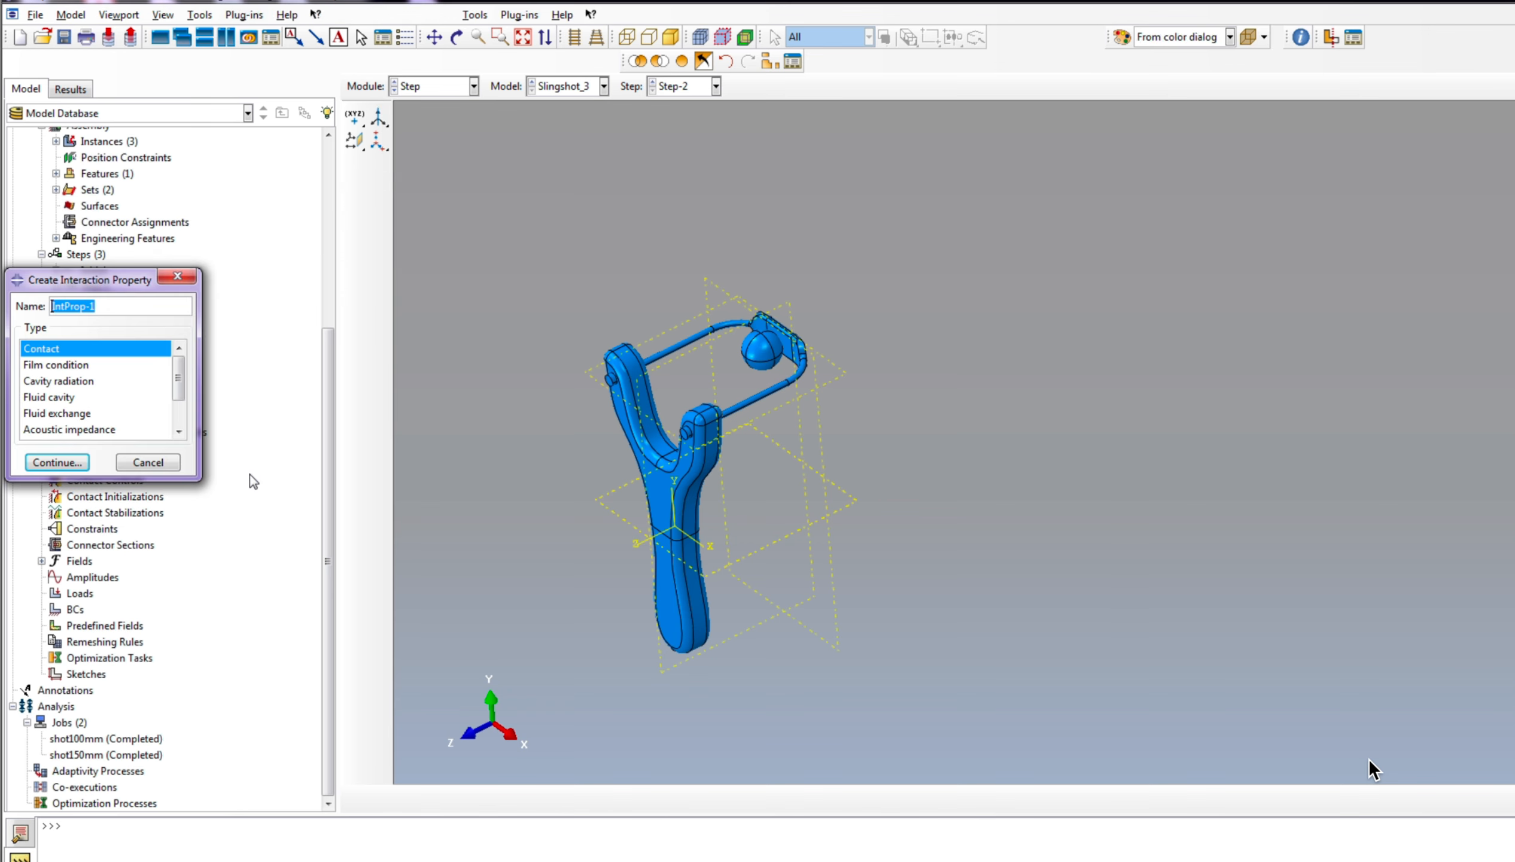
click(57, 464)
click(53, 231)
click(64, 248)
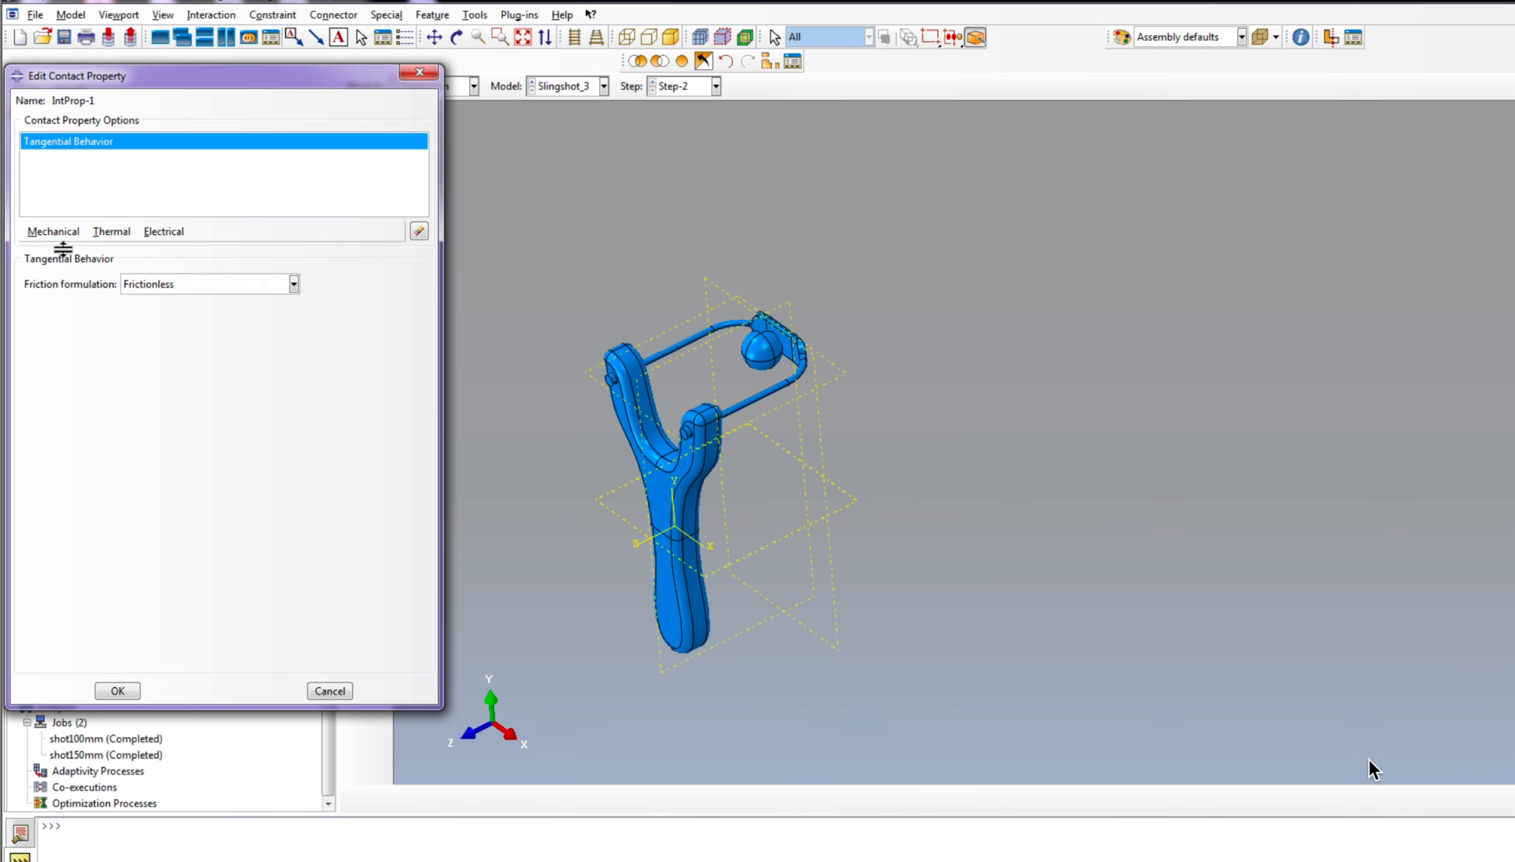
click(148, 287)
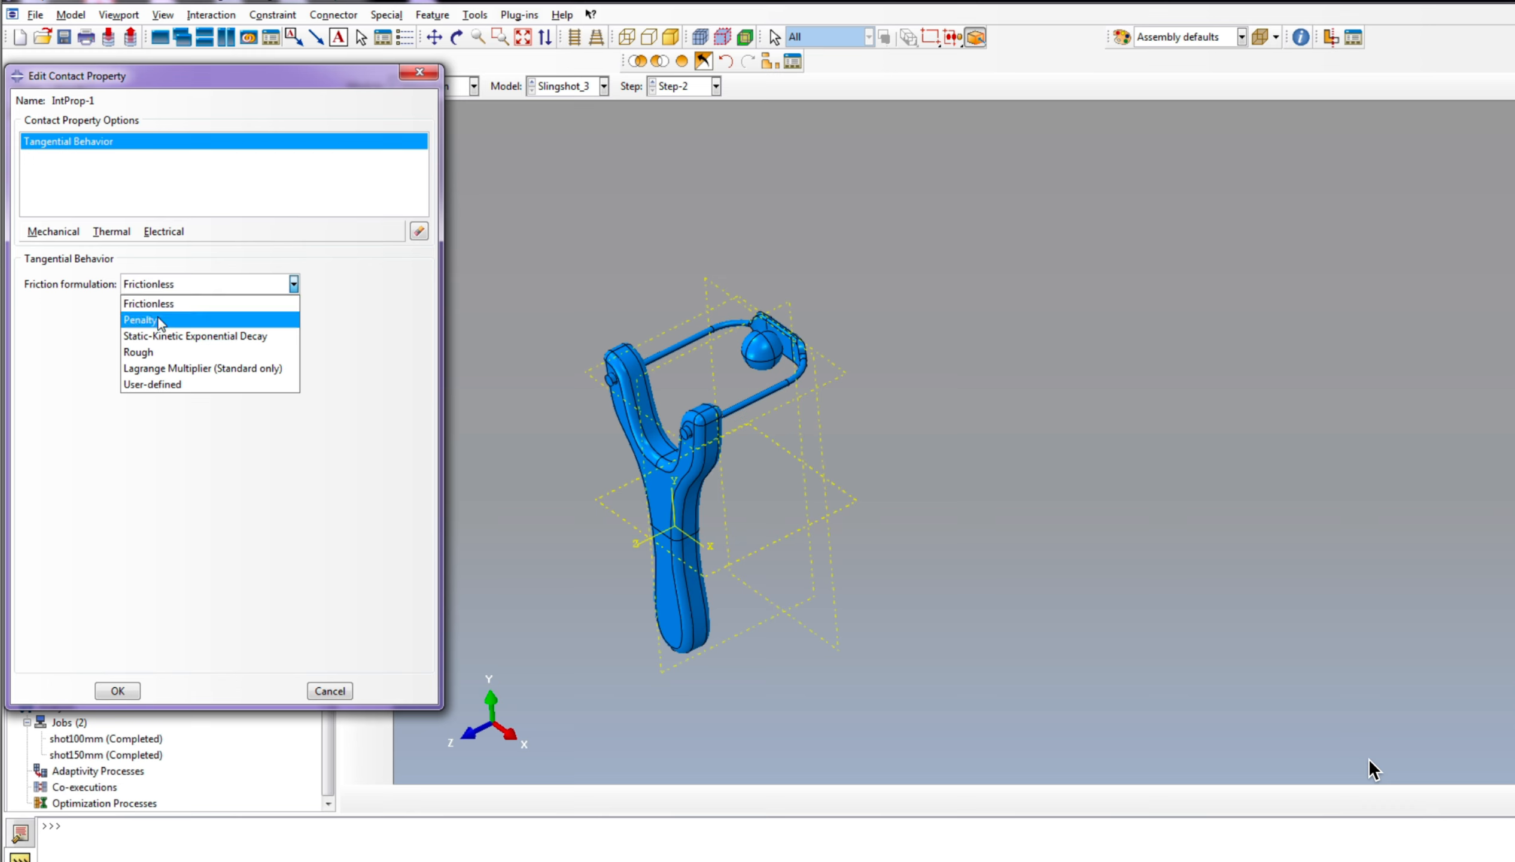
click(159, 321)
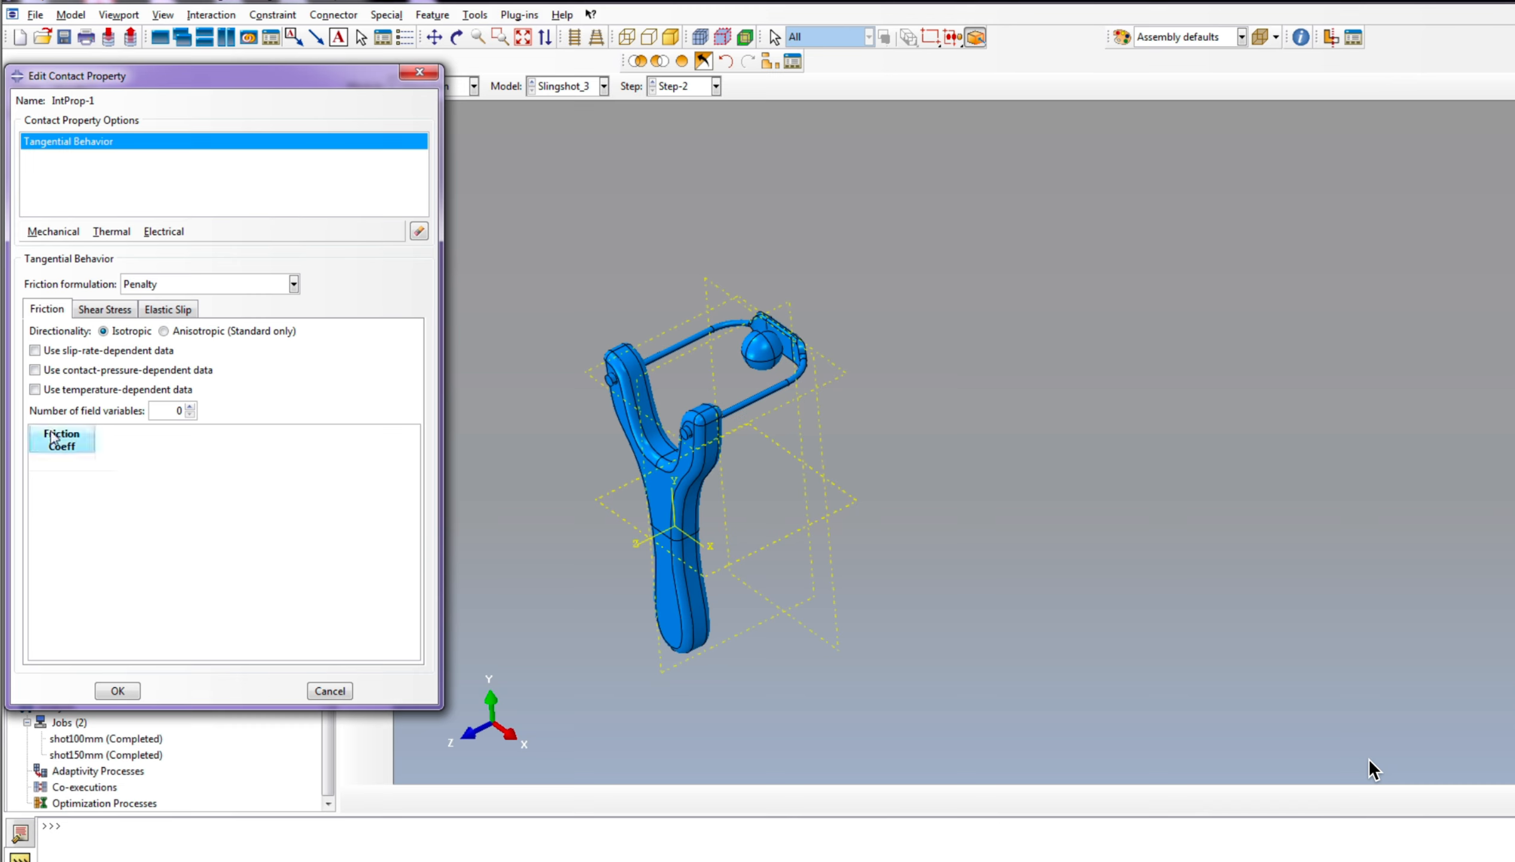
click(48, 458)
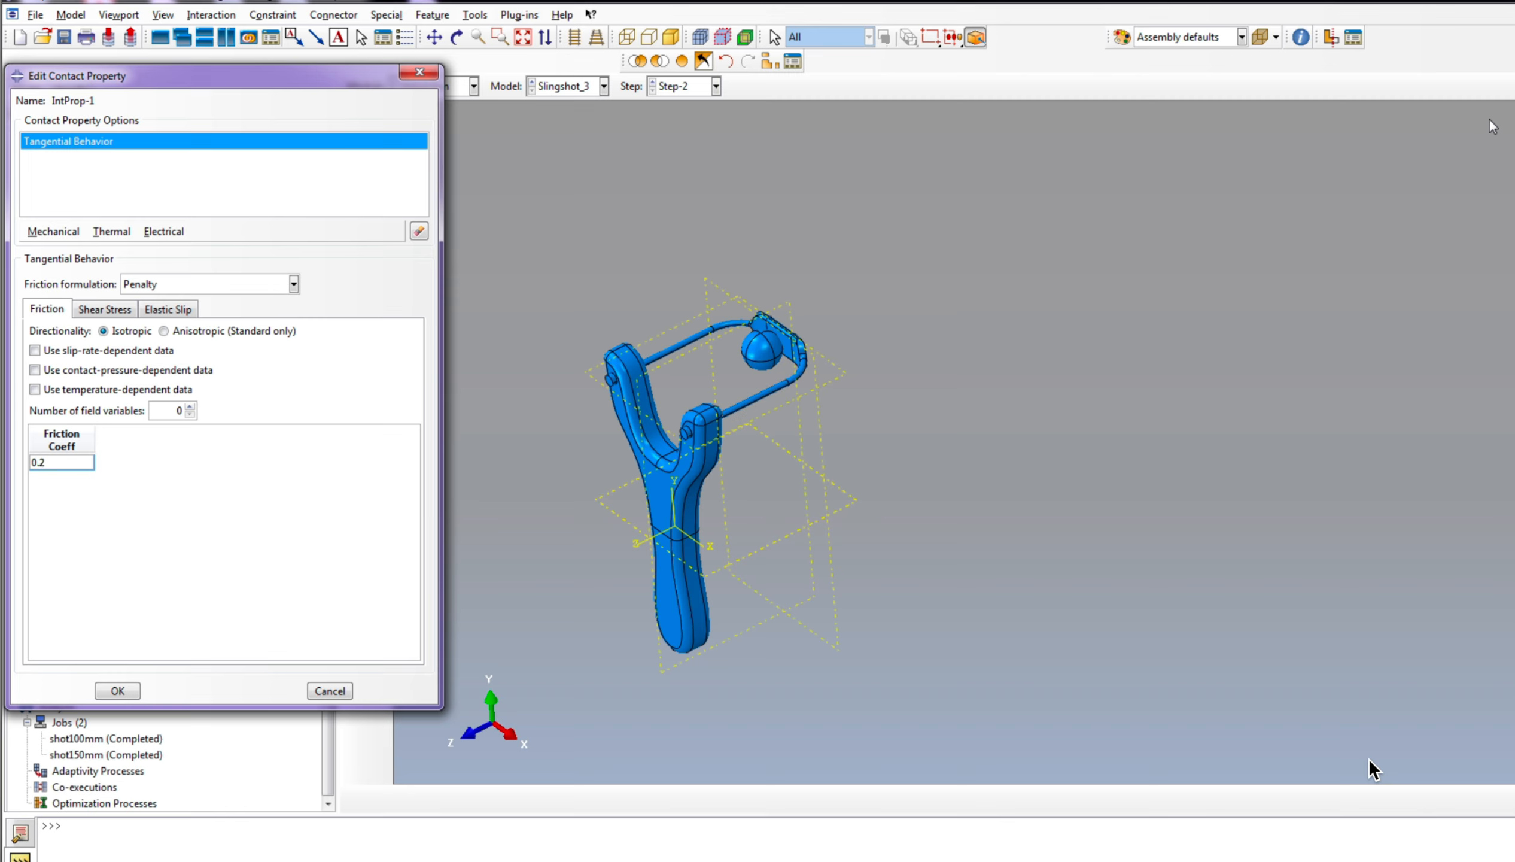
Step: Add normal behavior with "Hard" Contact to the contact property, keeping the default enforcement and allowing separation after contact
click(53, 231)
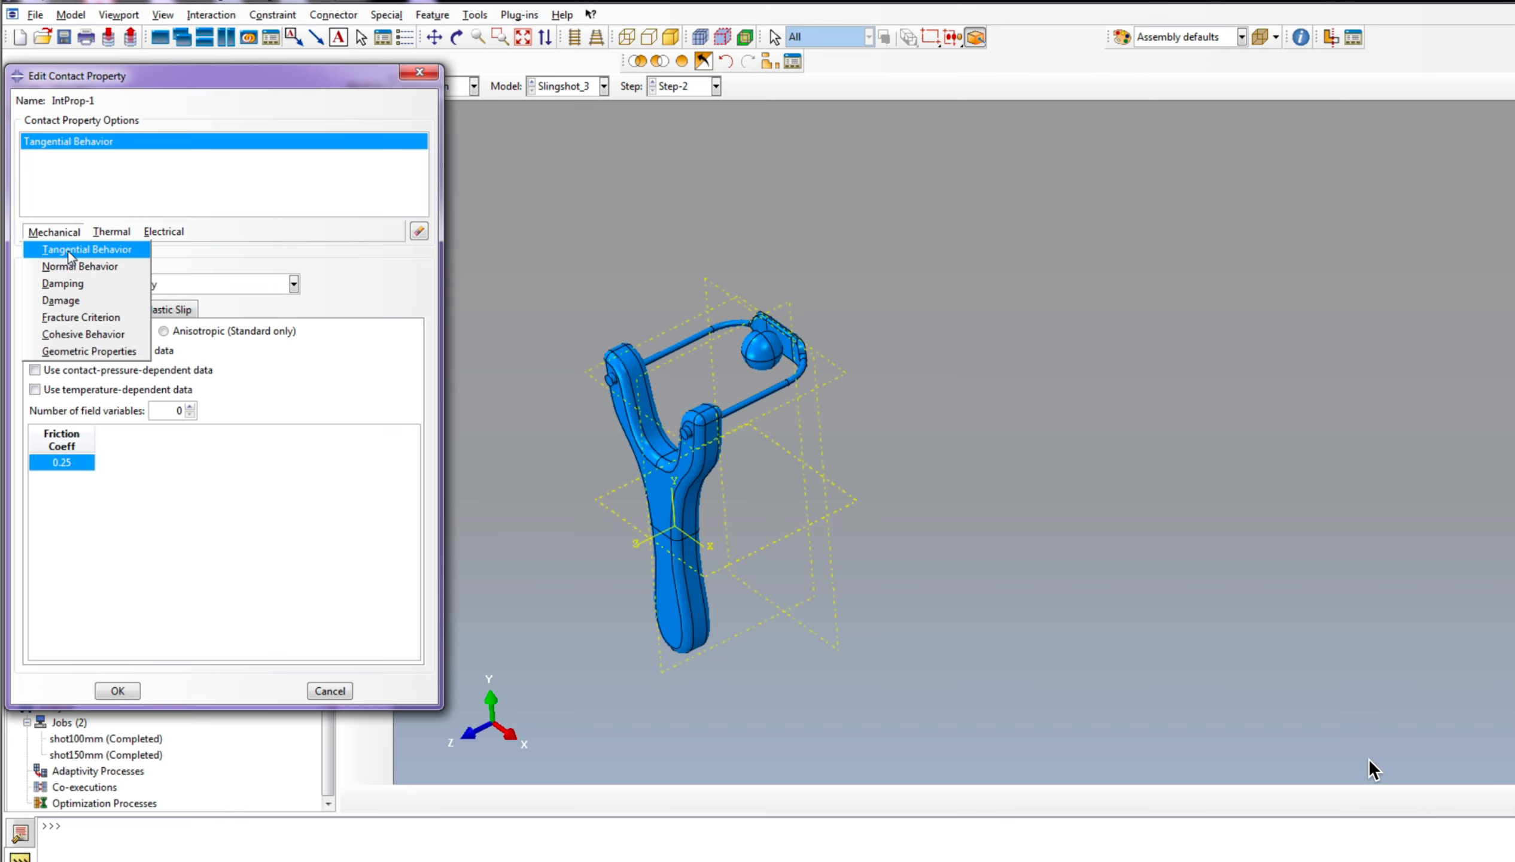
click(100, 264)
click(117, 690)
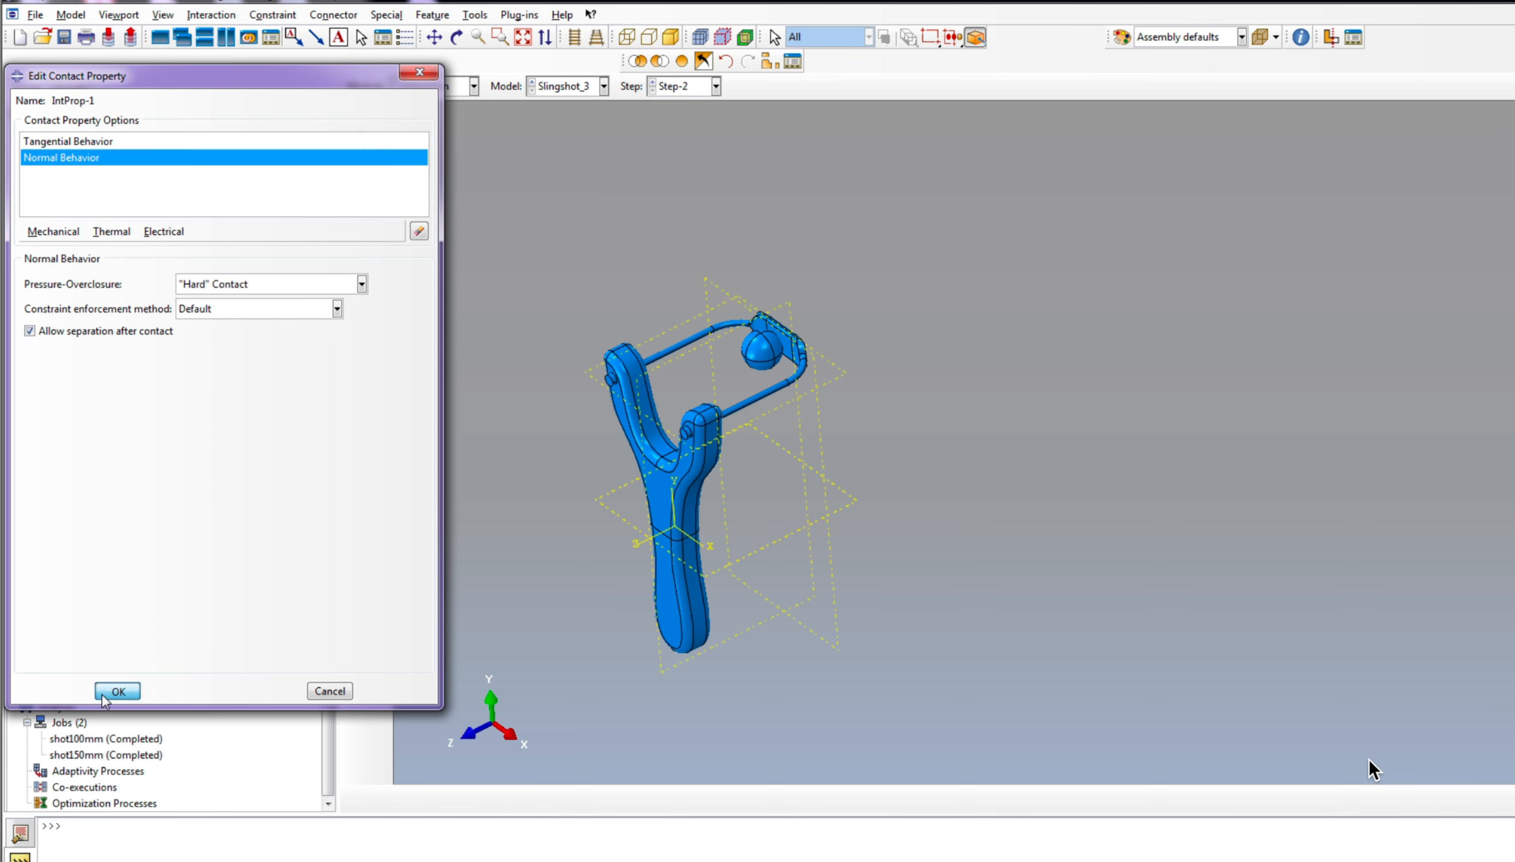
click(90, 450)
right_click(90, 450)
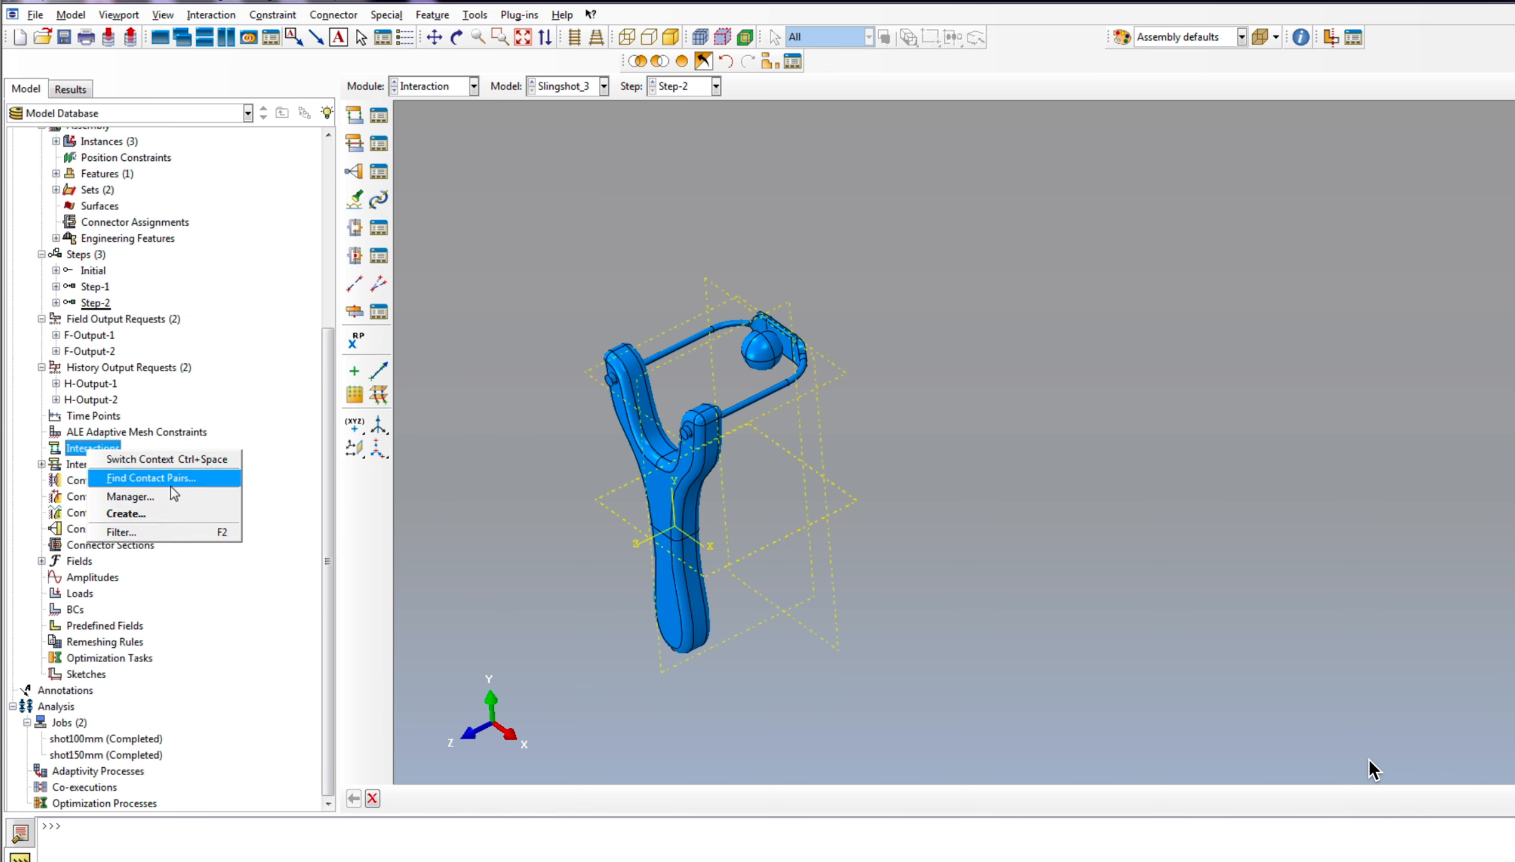
click(137, 516)
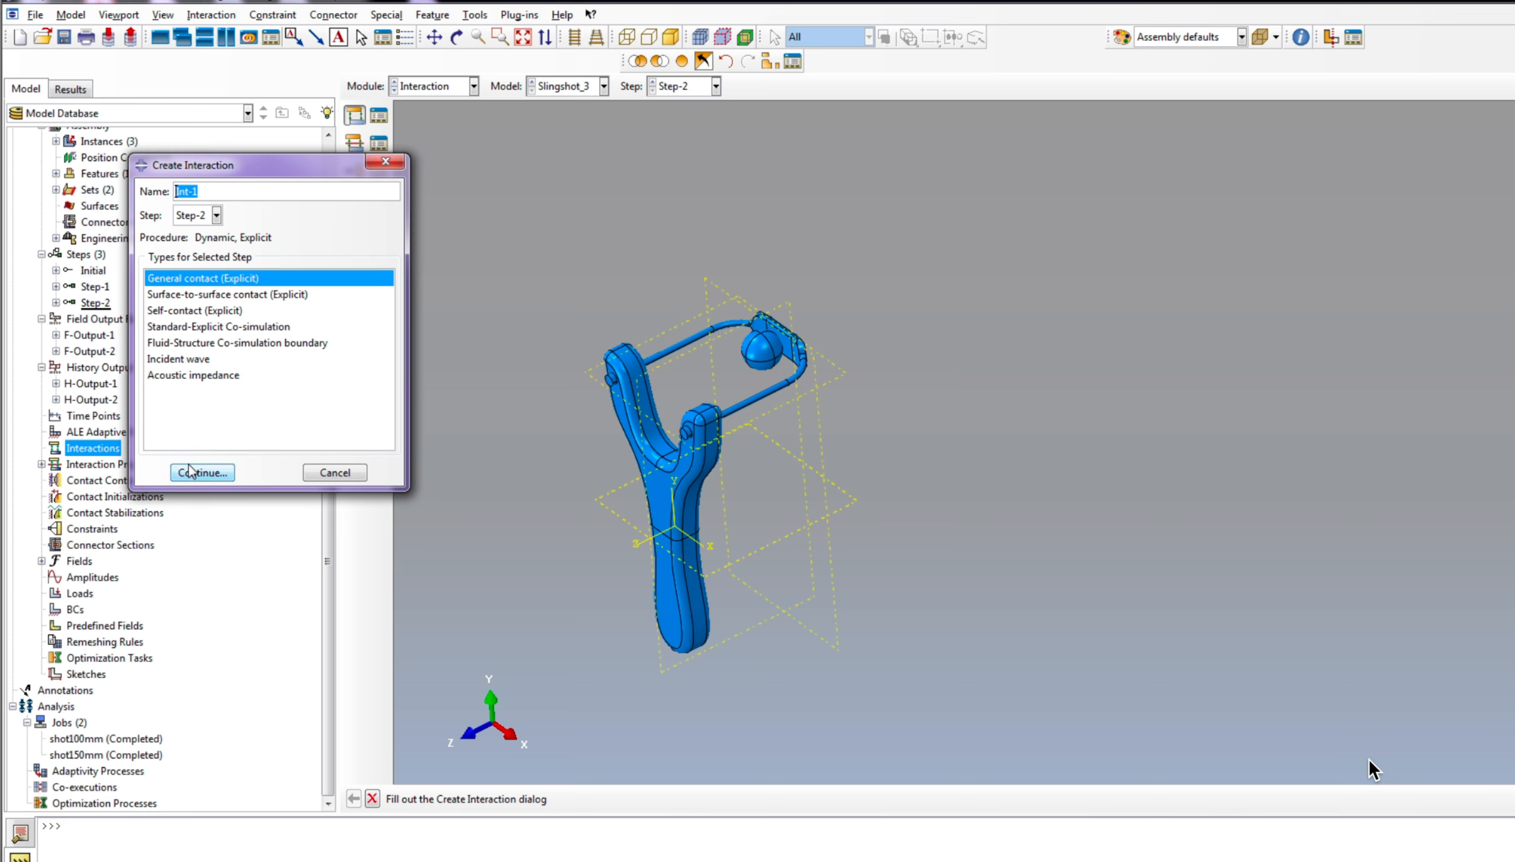
click(202, 473)
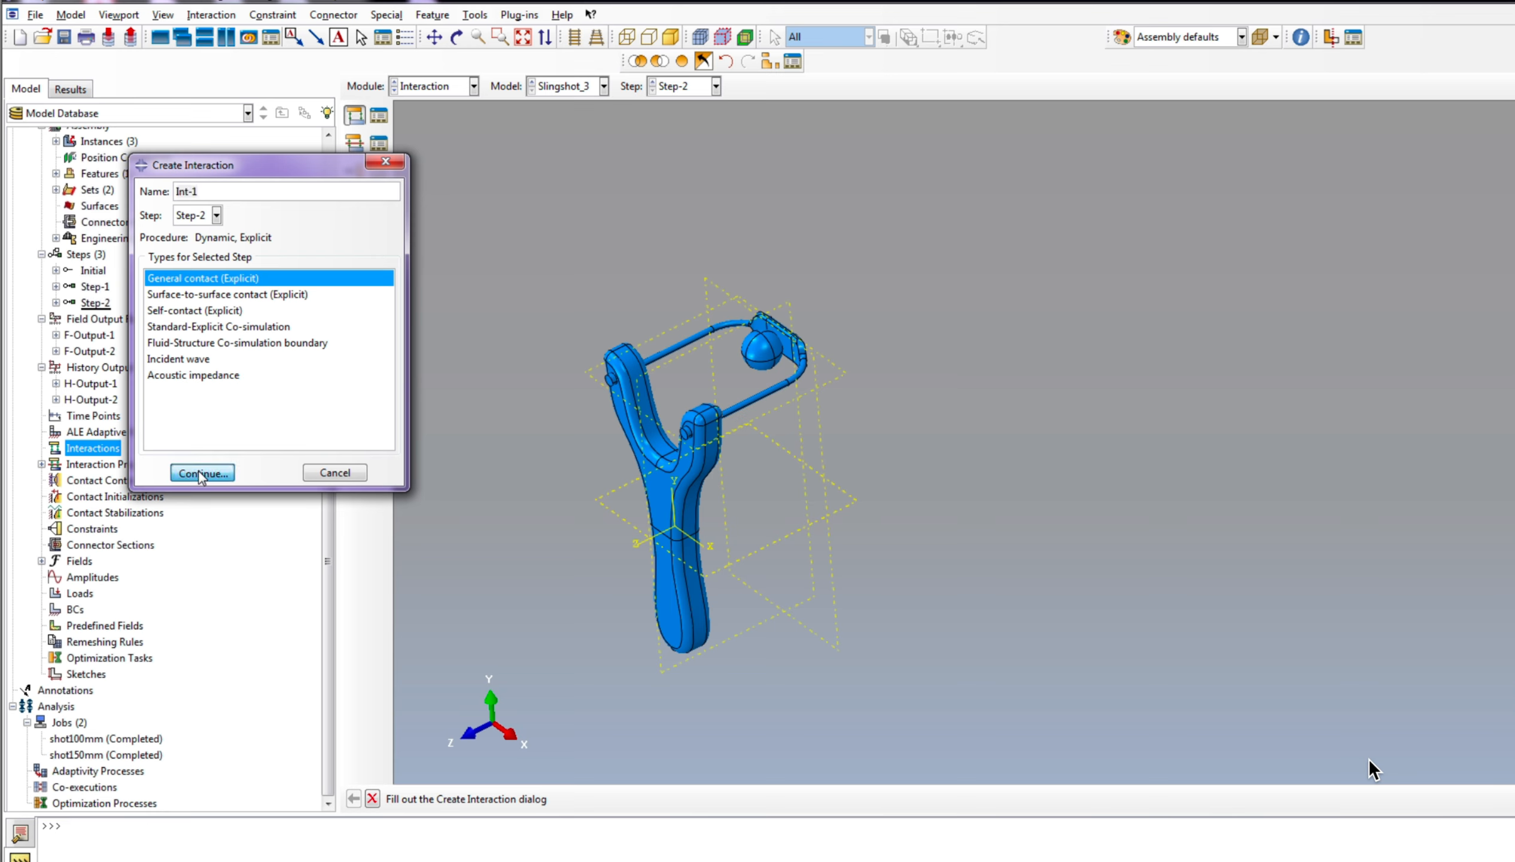
click(581, 594)
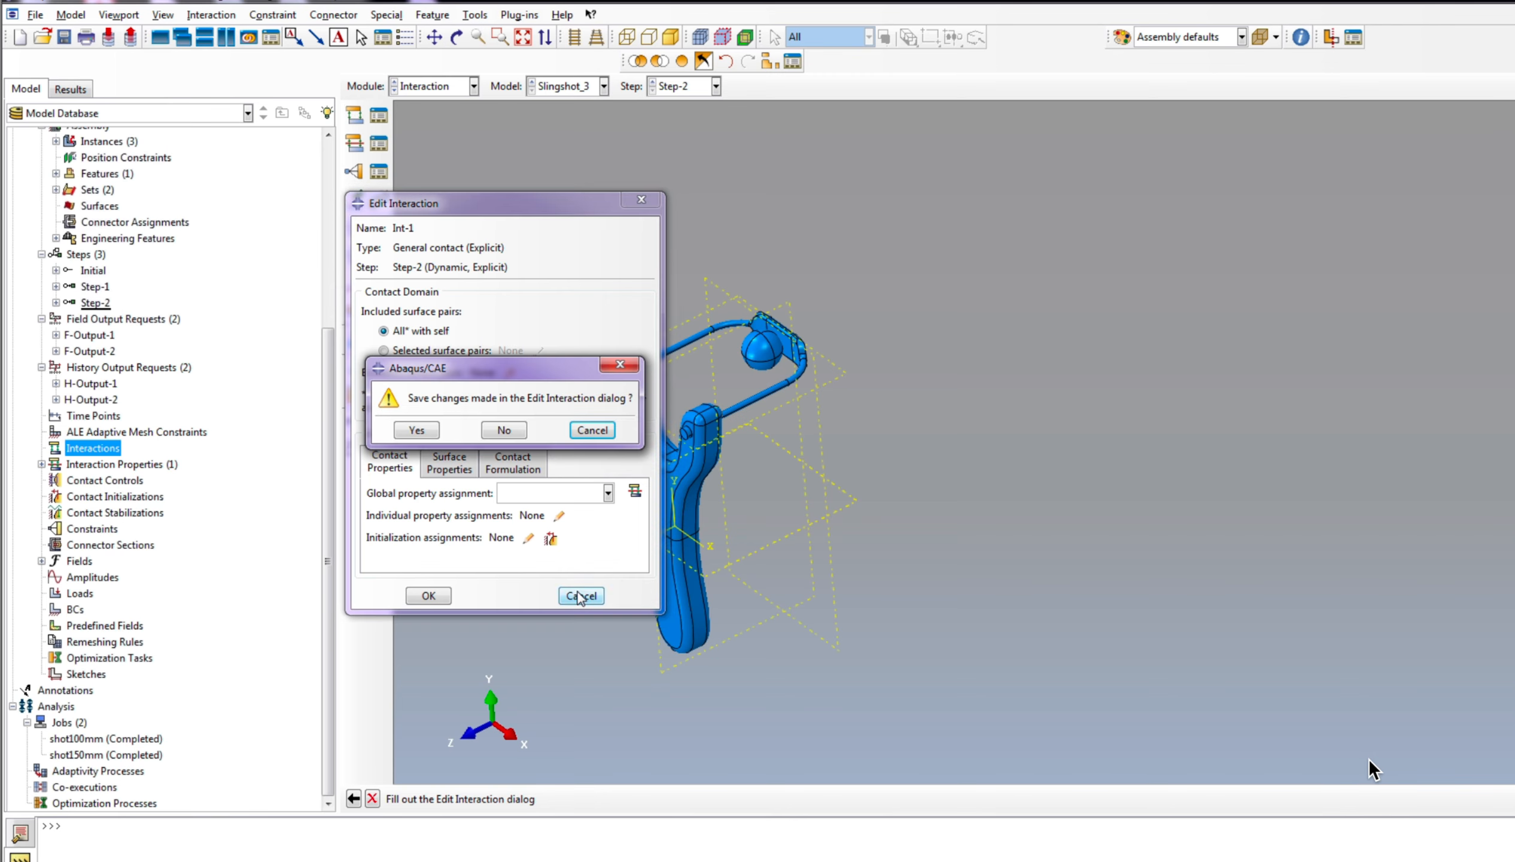
click(504, 436)
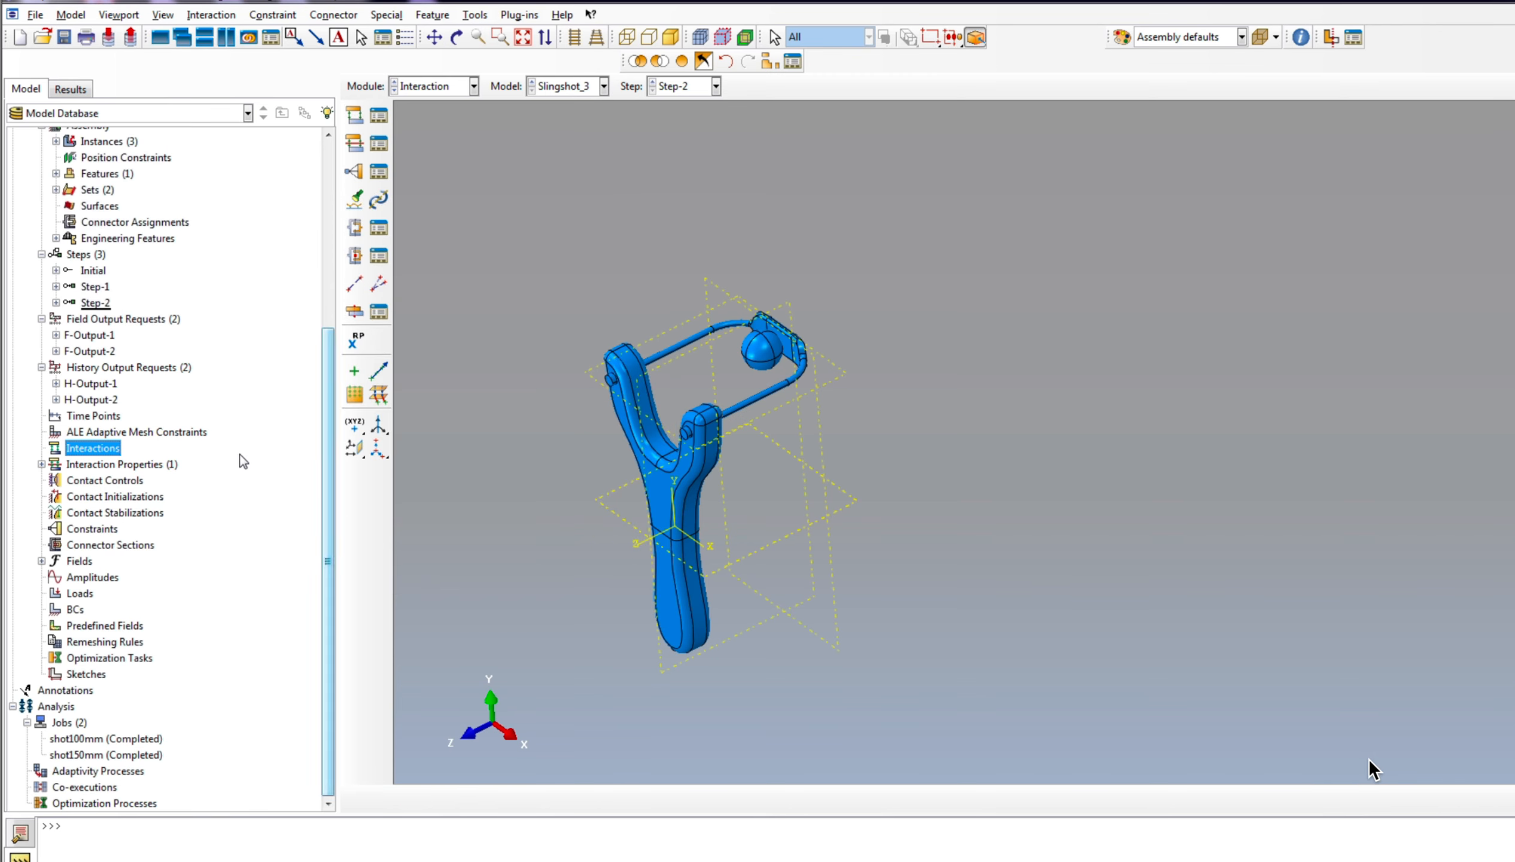
Step: Create a General contact (Explicit) interaction in Step-1 covering all surfaces with self, with IntProp-1 as the global property assignment
right_click(94, 453)
click(147, 511)
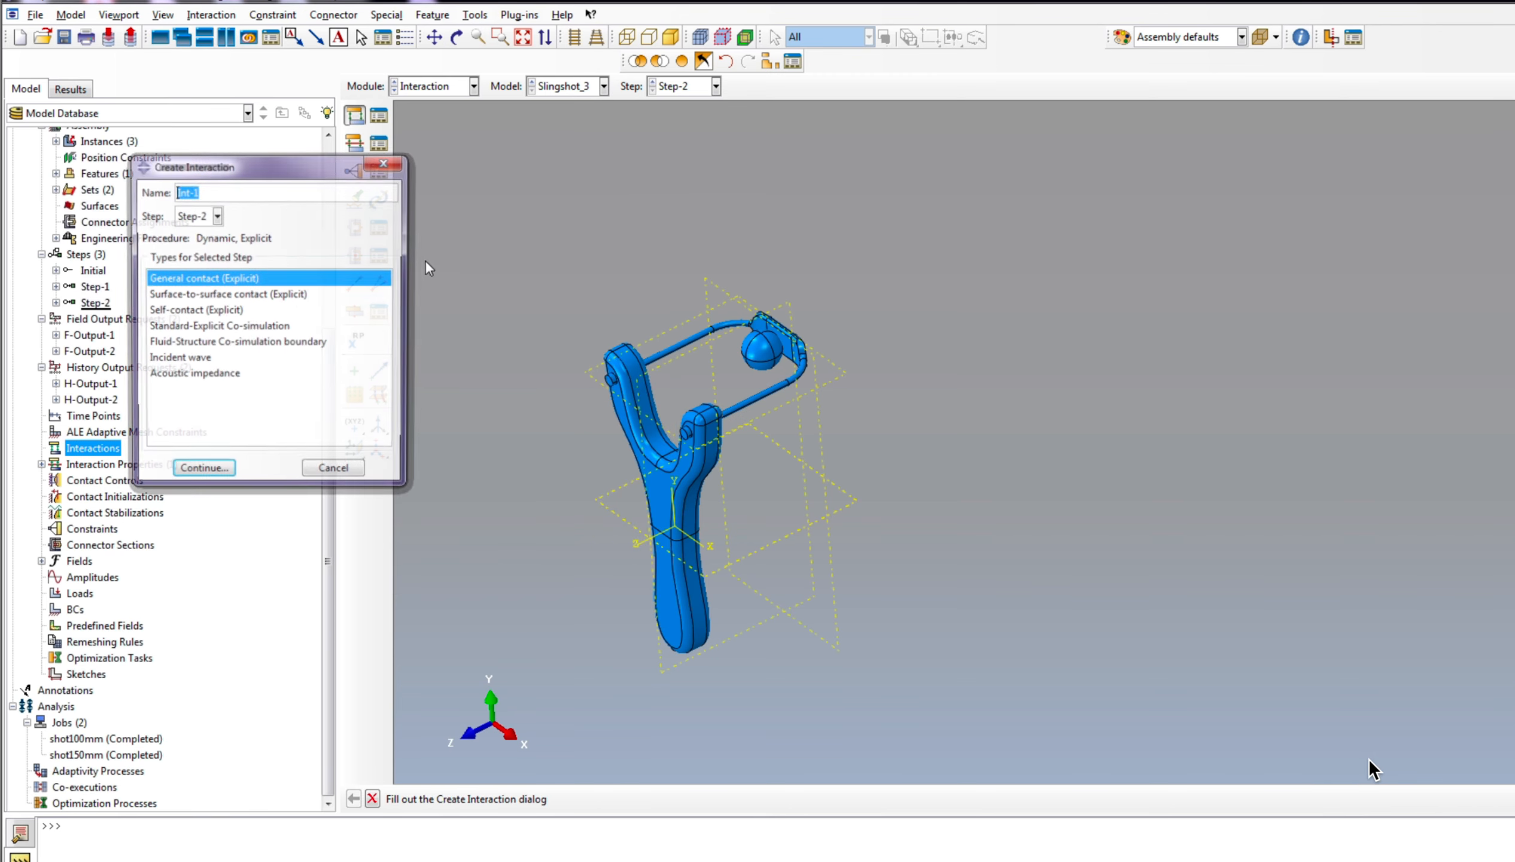
click(195, 215)
click(192, 250)
click(203, 472)
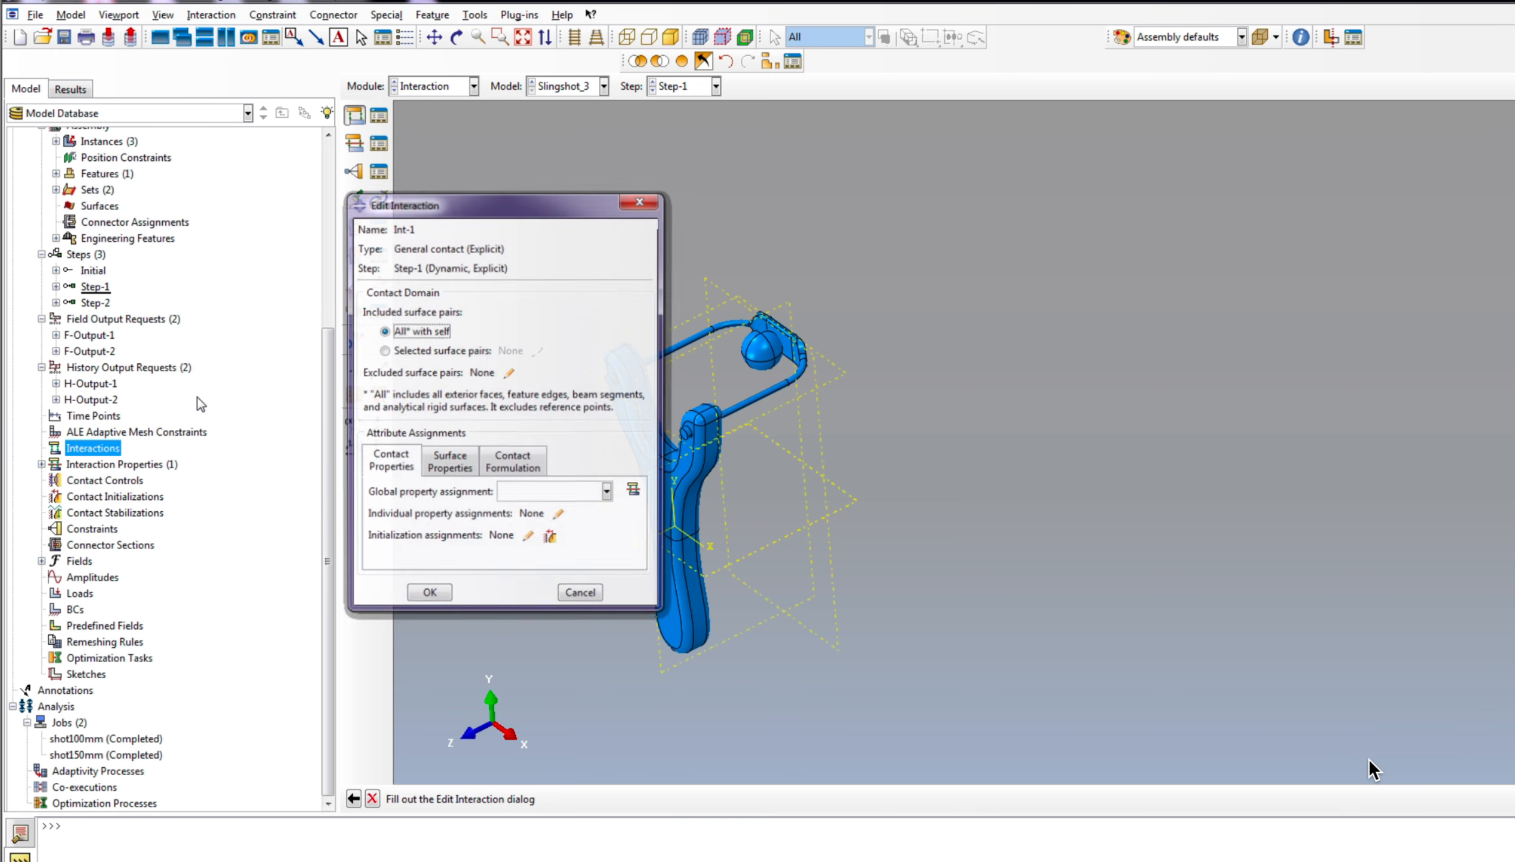
click(552, 497)
click(545, 514)
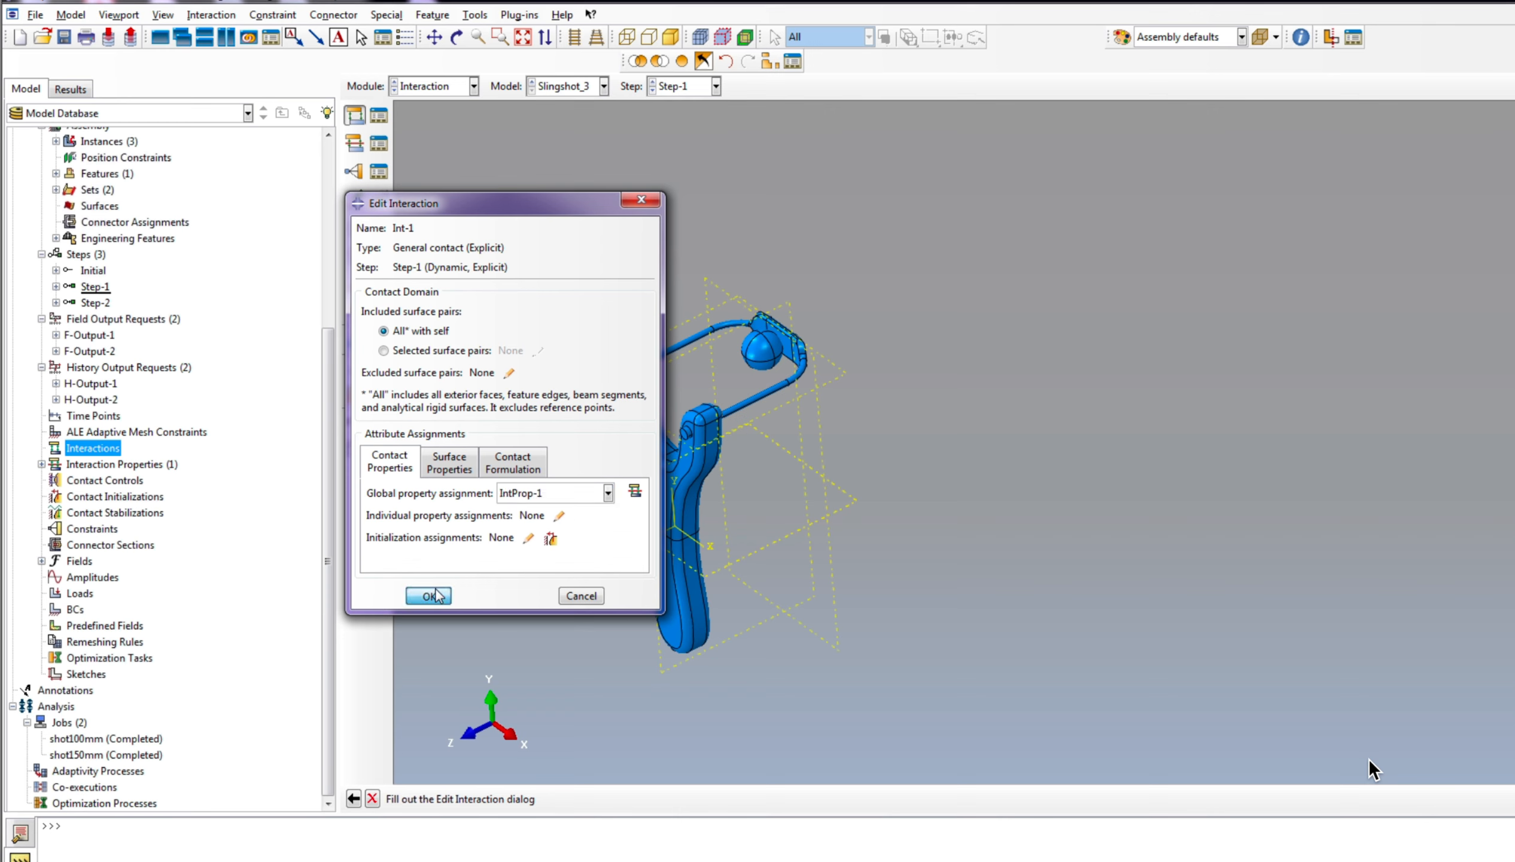
click(428, 594)
click(41, 447)
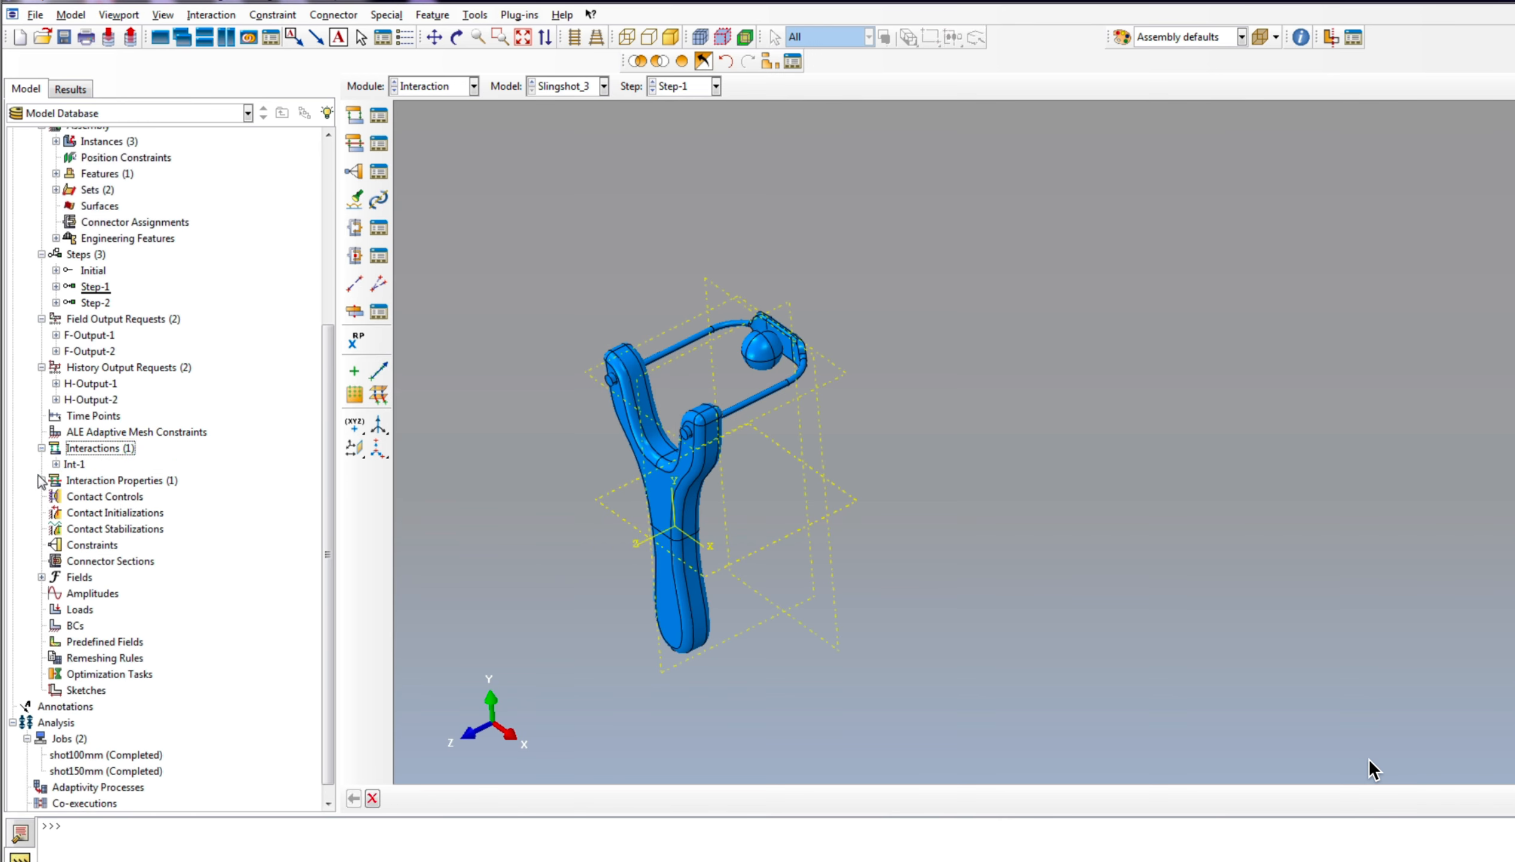
click(41, 479)
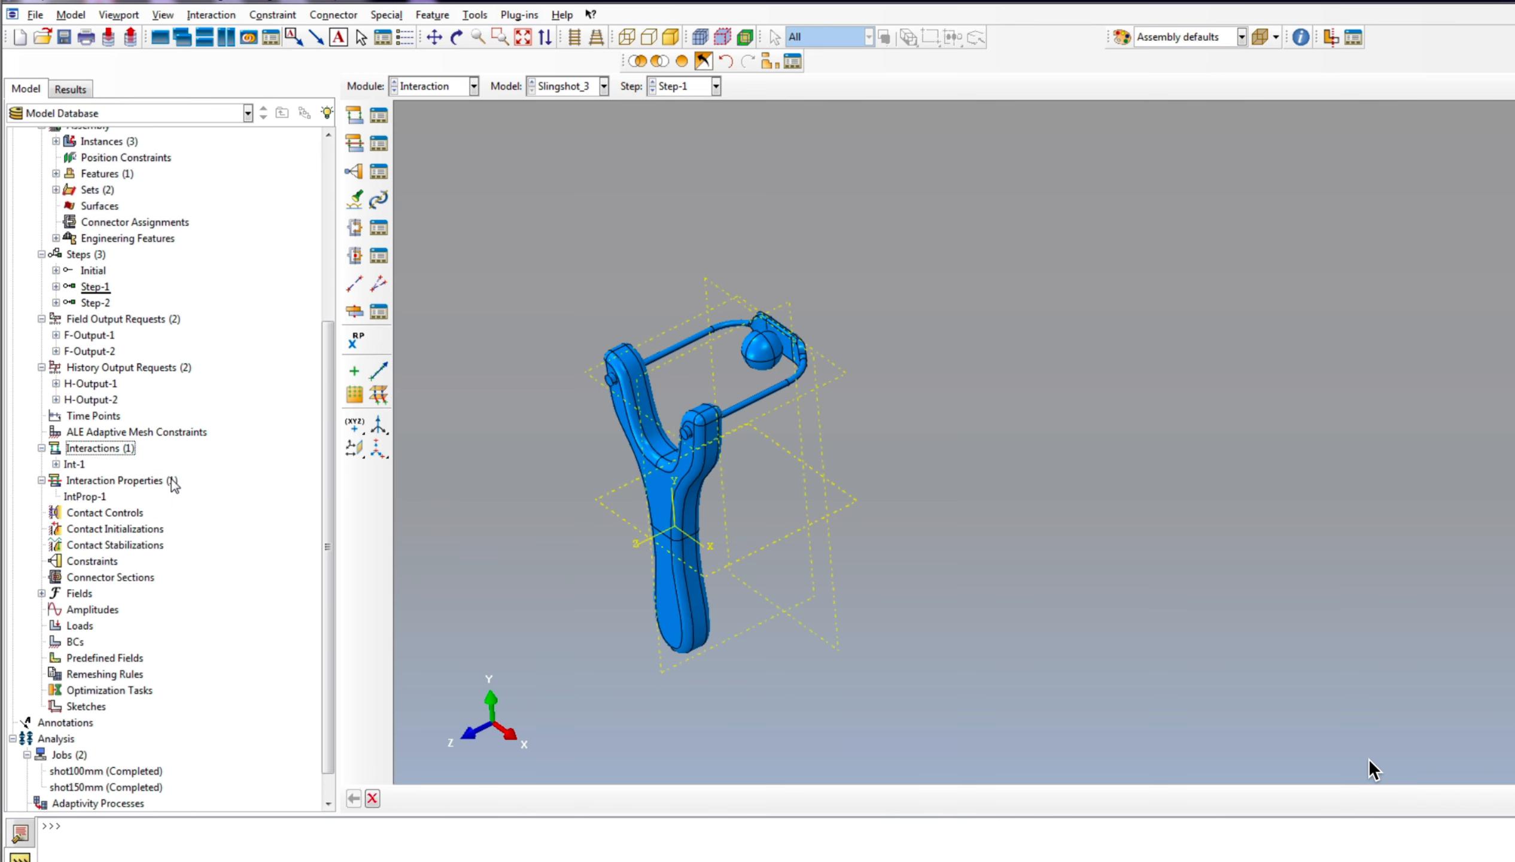
Step: Review the incrementation and mass scaling settings of Step-1 alongside the slingshot assembly
right_click(102, 287)
click(139, 336)
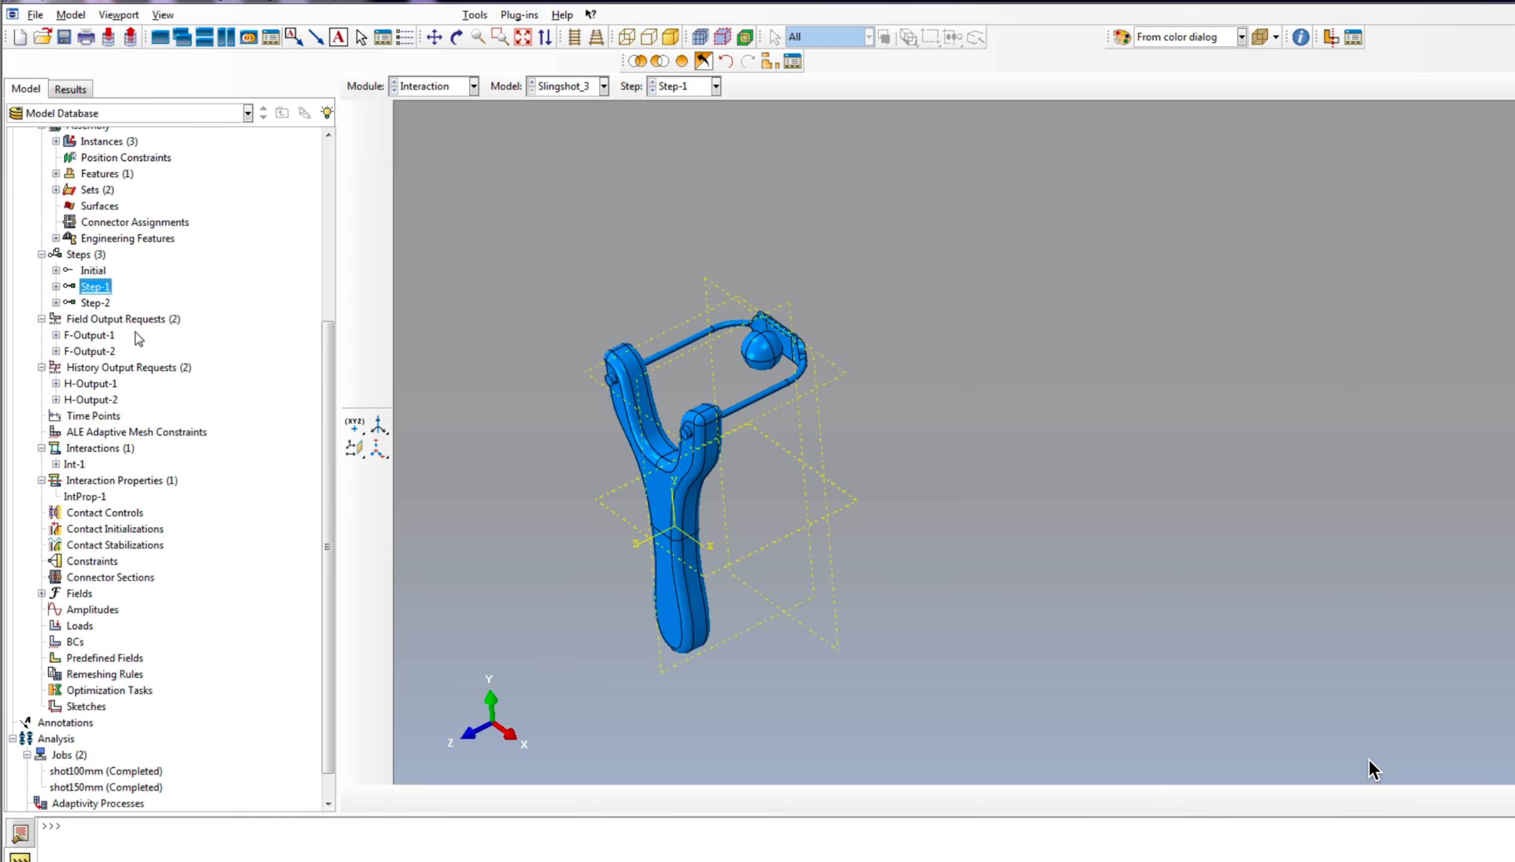
click(879, 209)
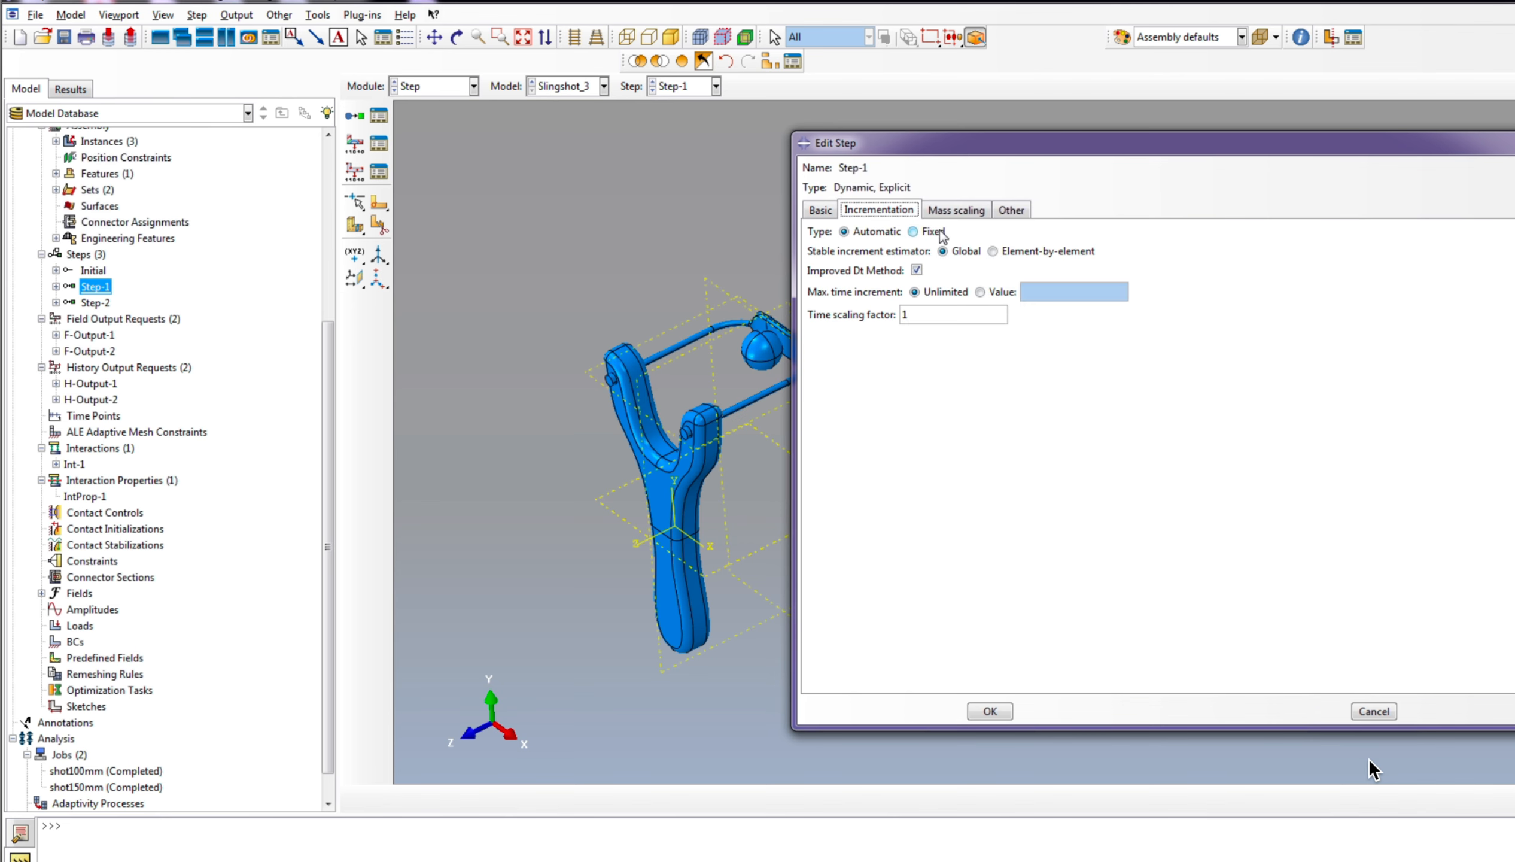
click(956, 210)
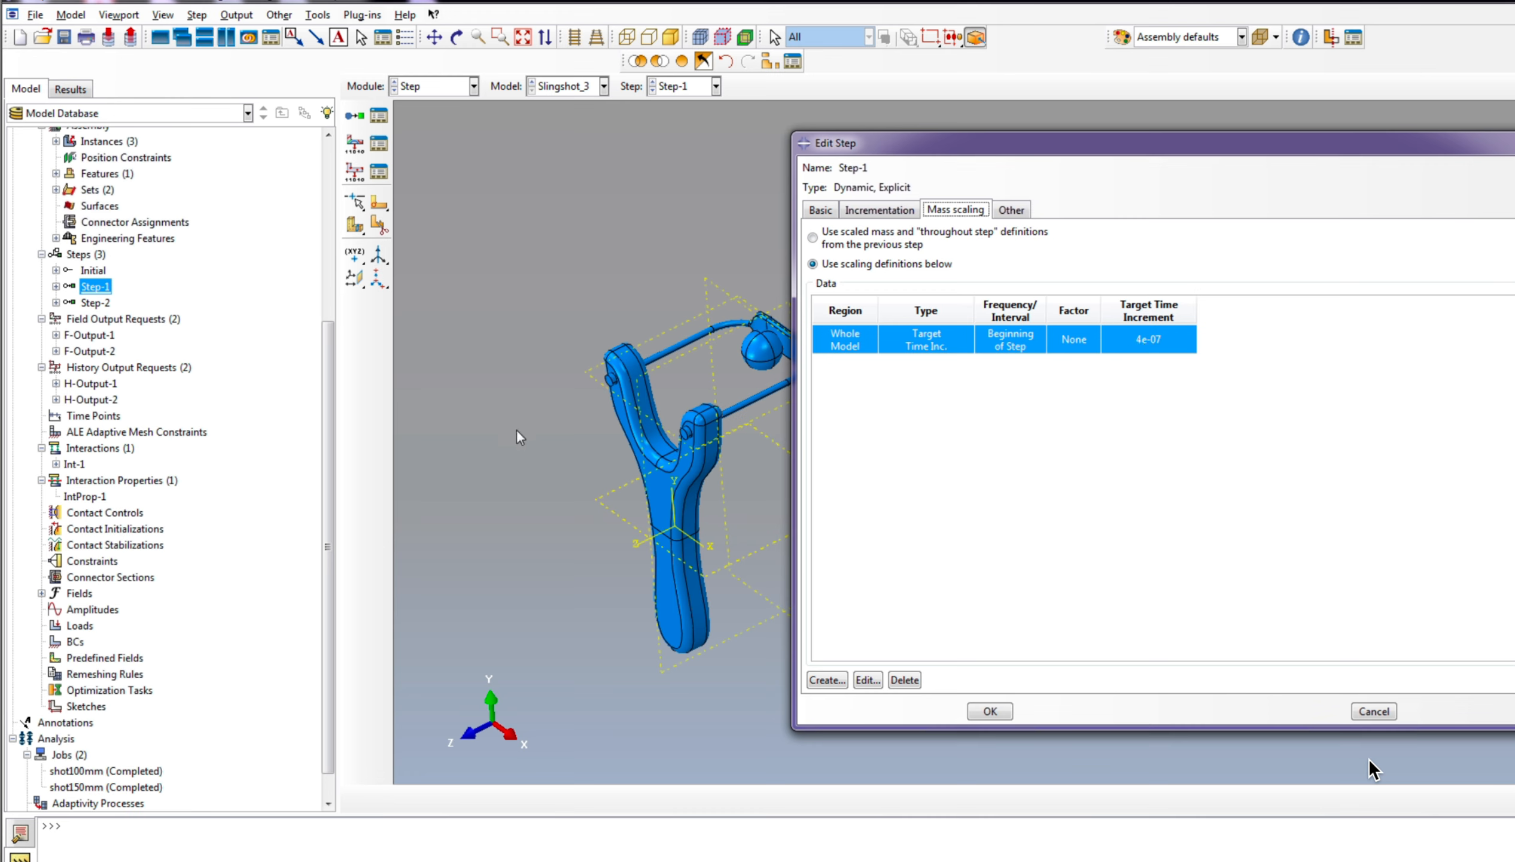
scroll(517, 431, up, 2)
scroll(739, 373, down, 4)
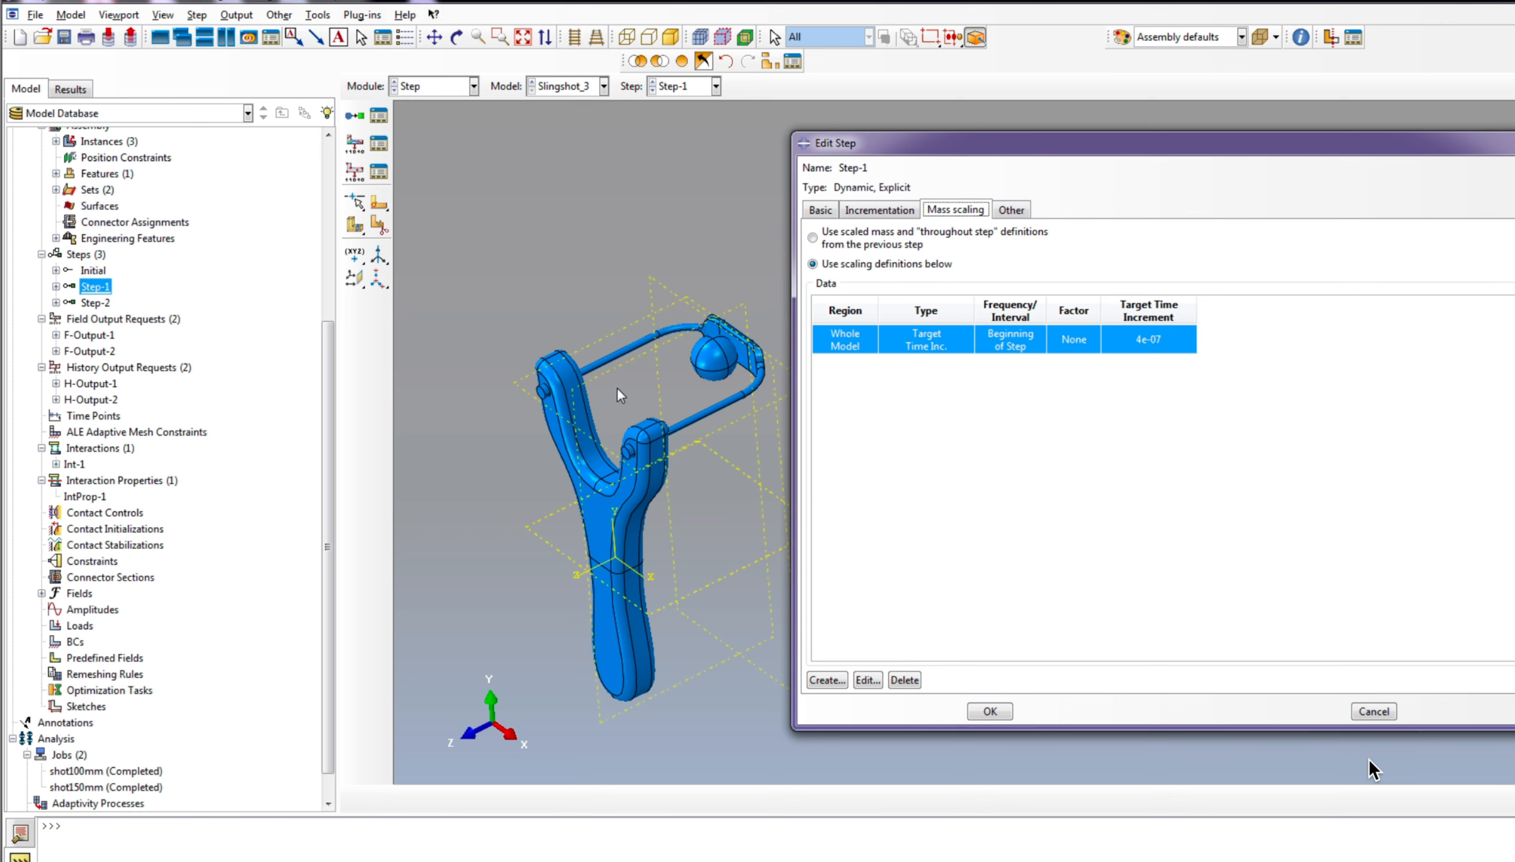
scroll(693, 341, down, 1)
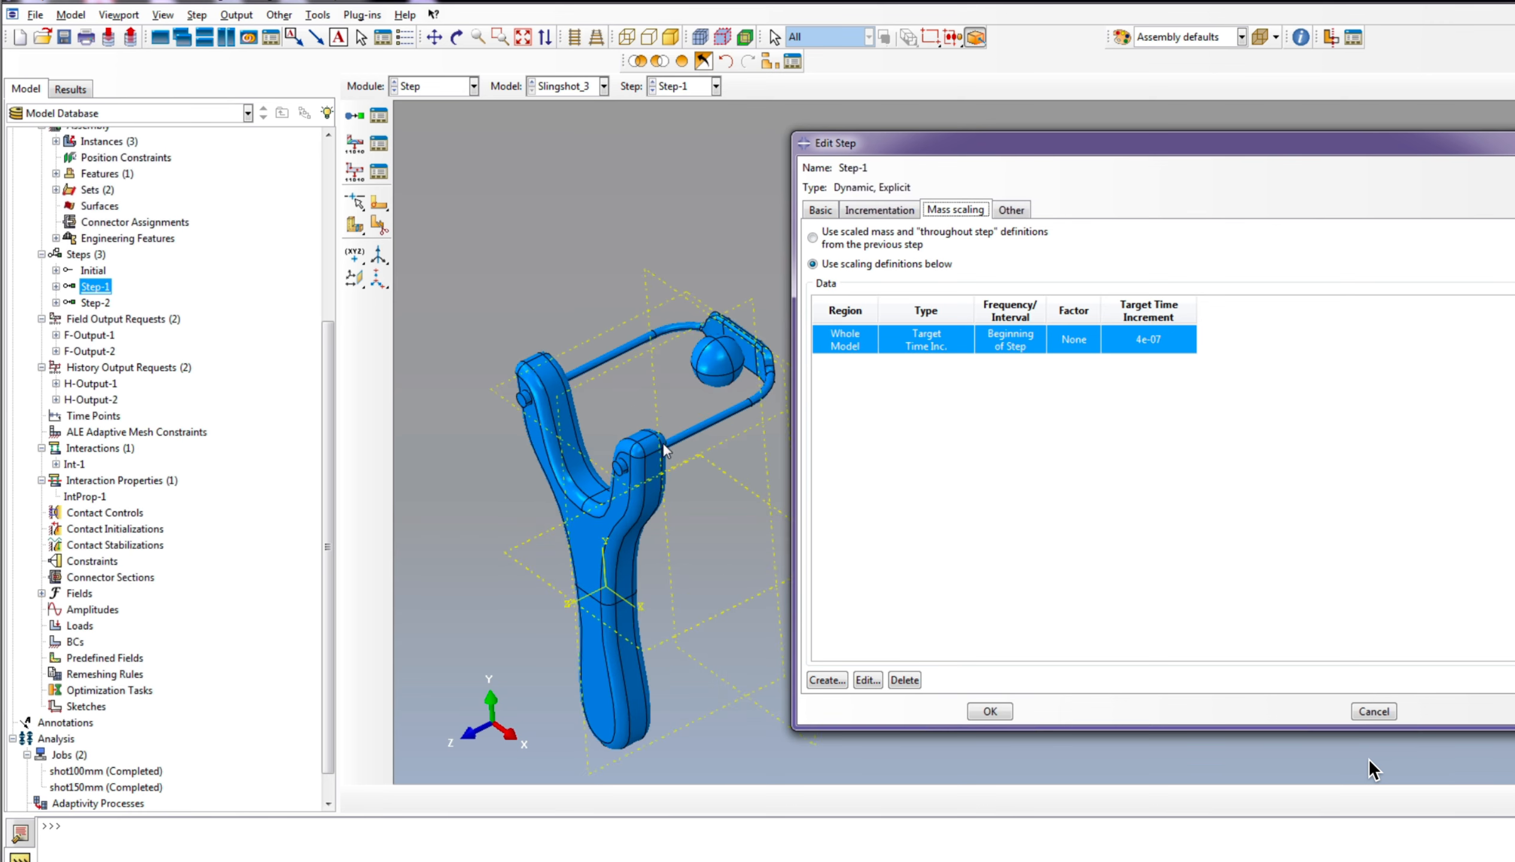
scroll(773, 597, up, 1)
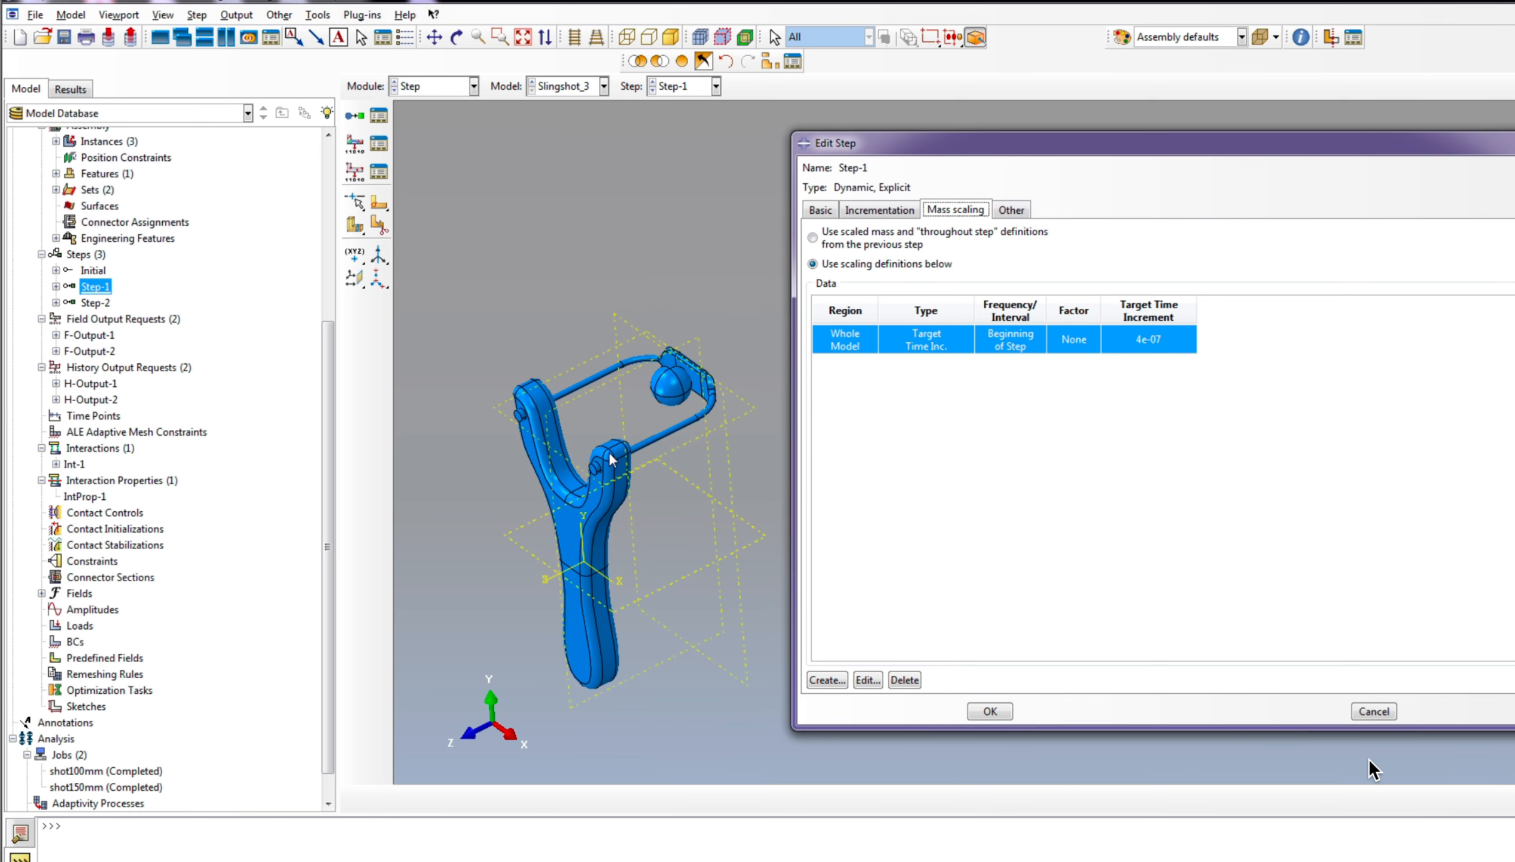
scroll(535, 416, down, 2)
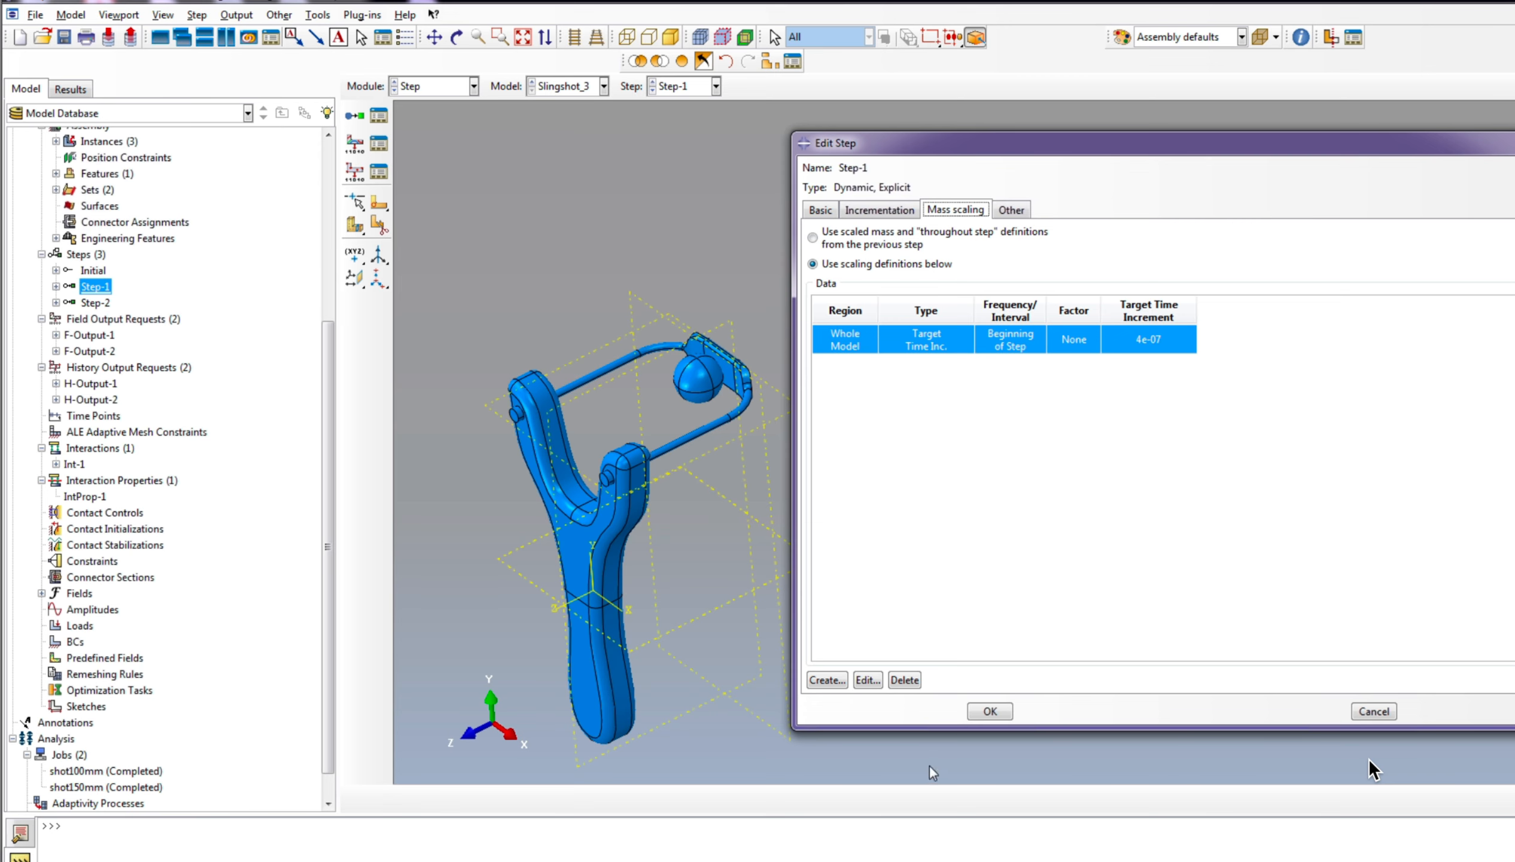
click(989, 712)
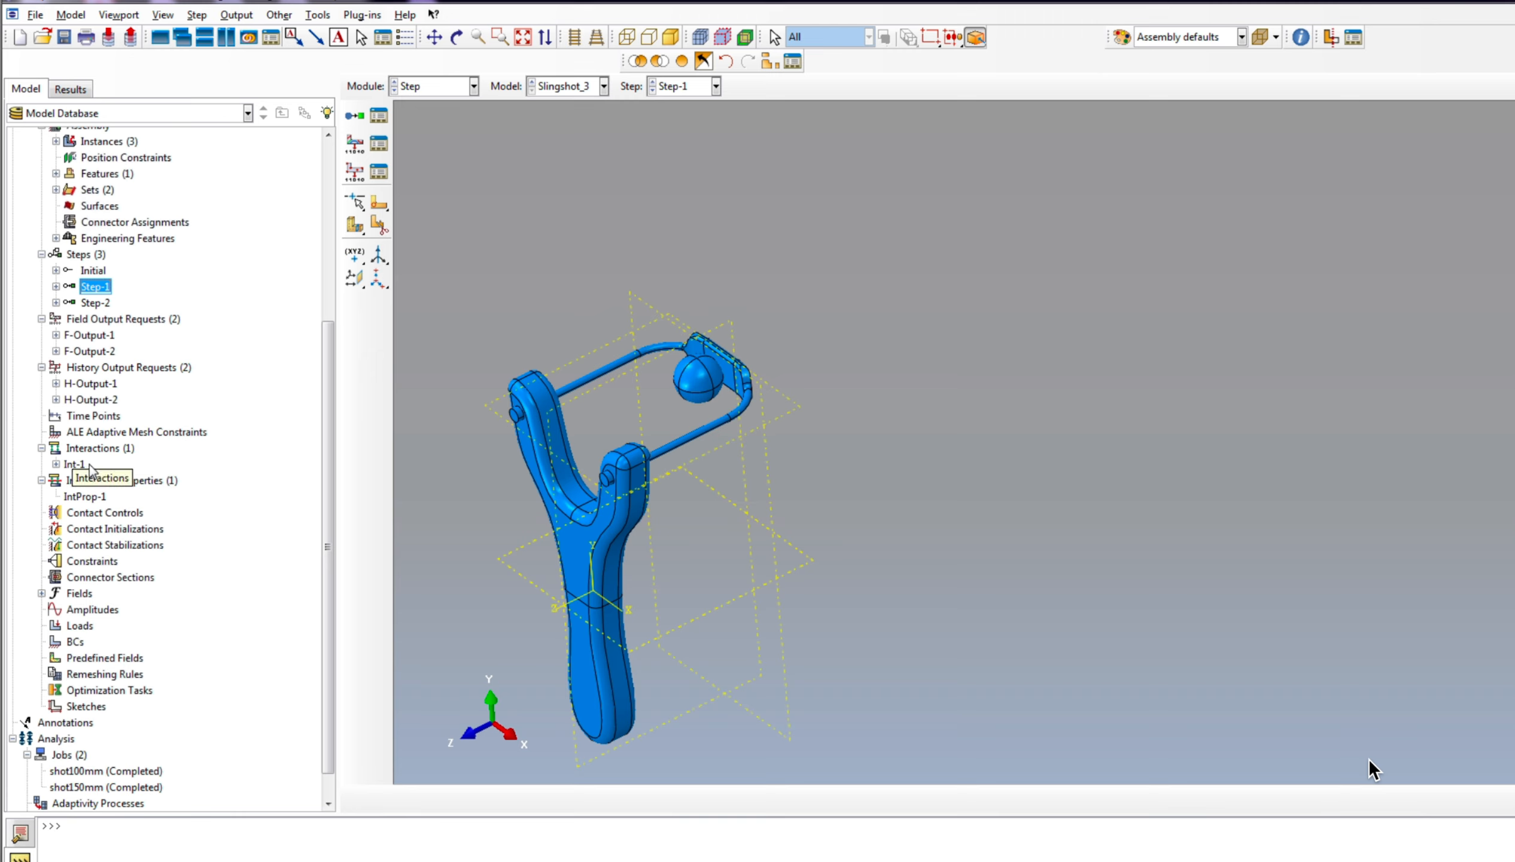
right_click(89, 453)
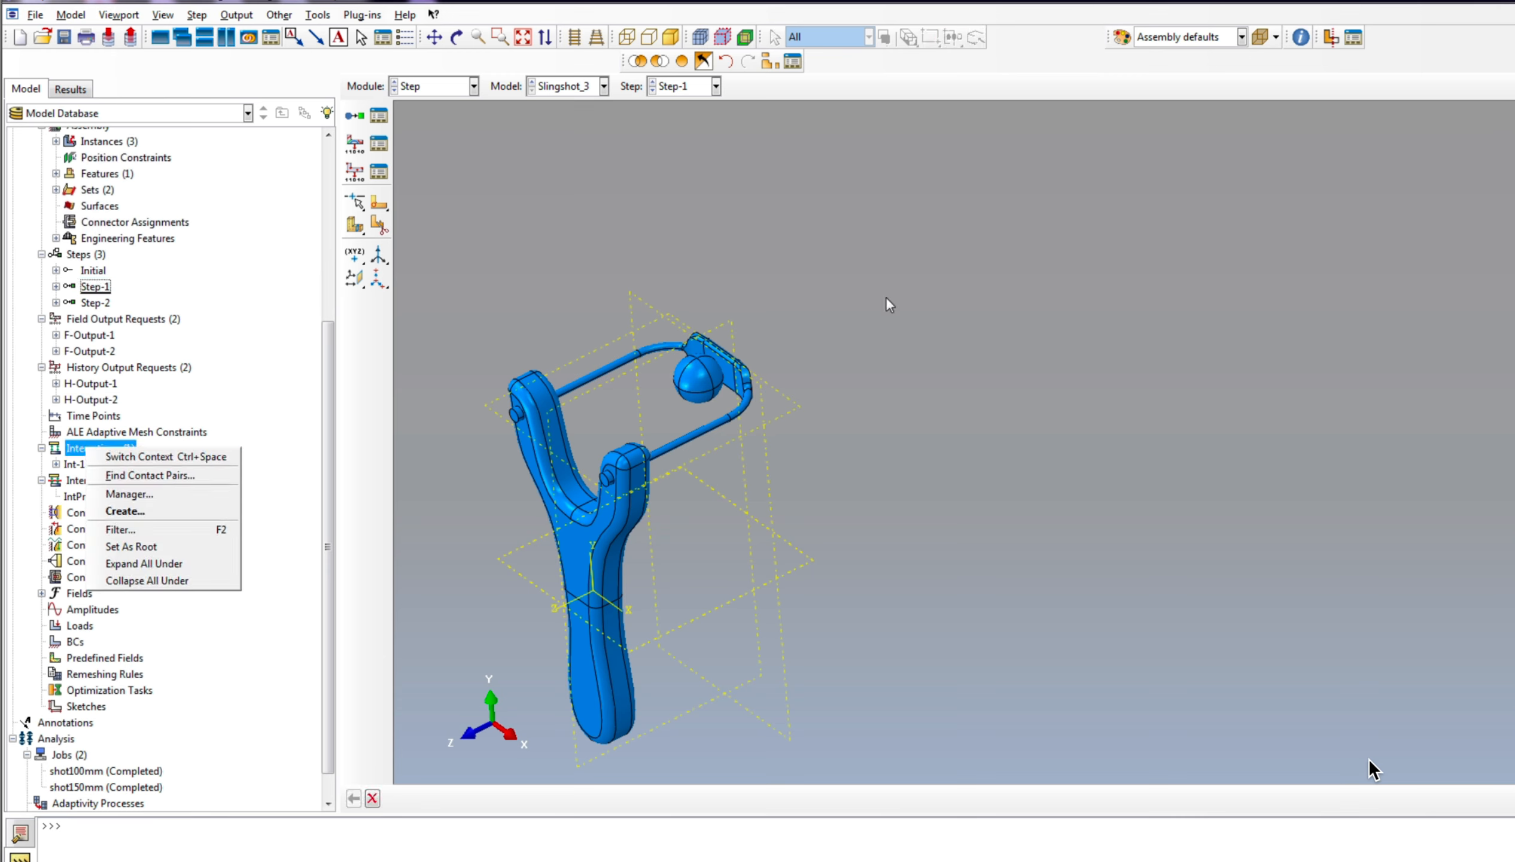
click(904, 419)
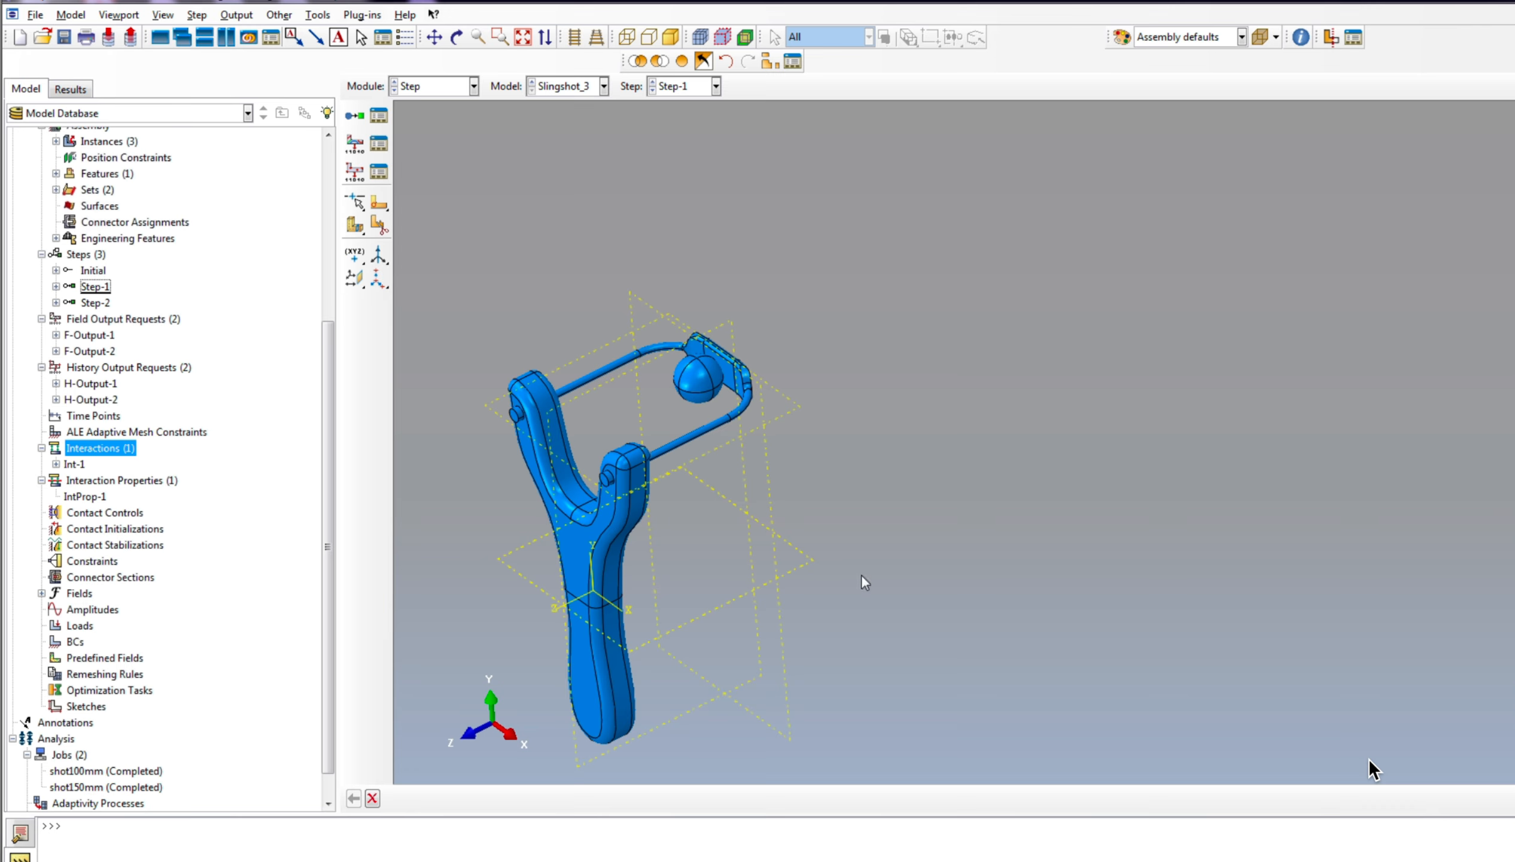
Step: Create a tabular amplitude over step time with amplitude 0 at time 0 and amplitude 1 at time 0.05
scroll(137, 490, down, 2)
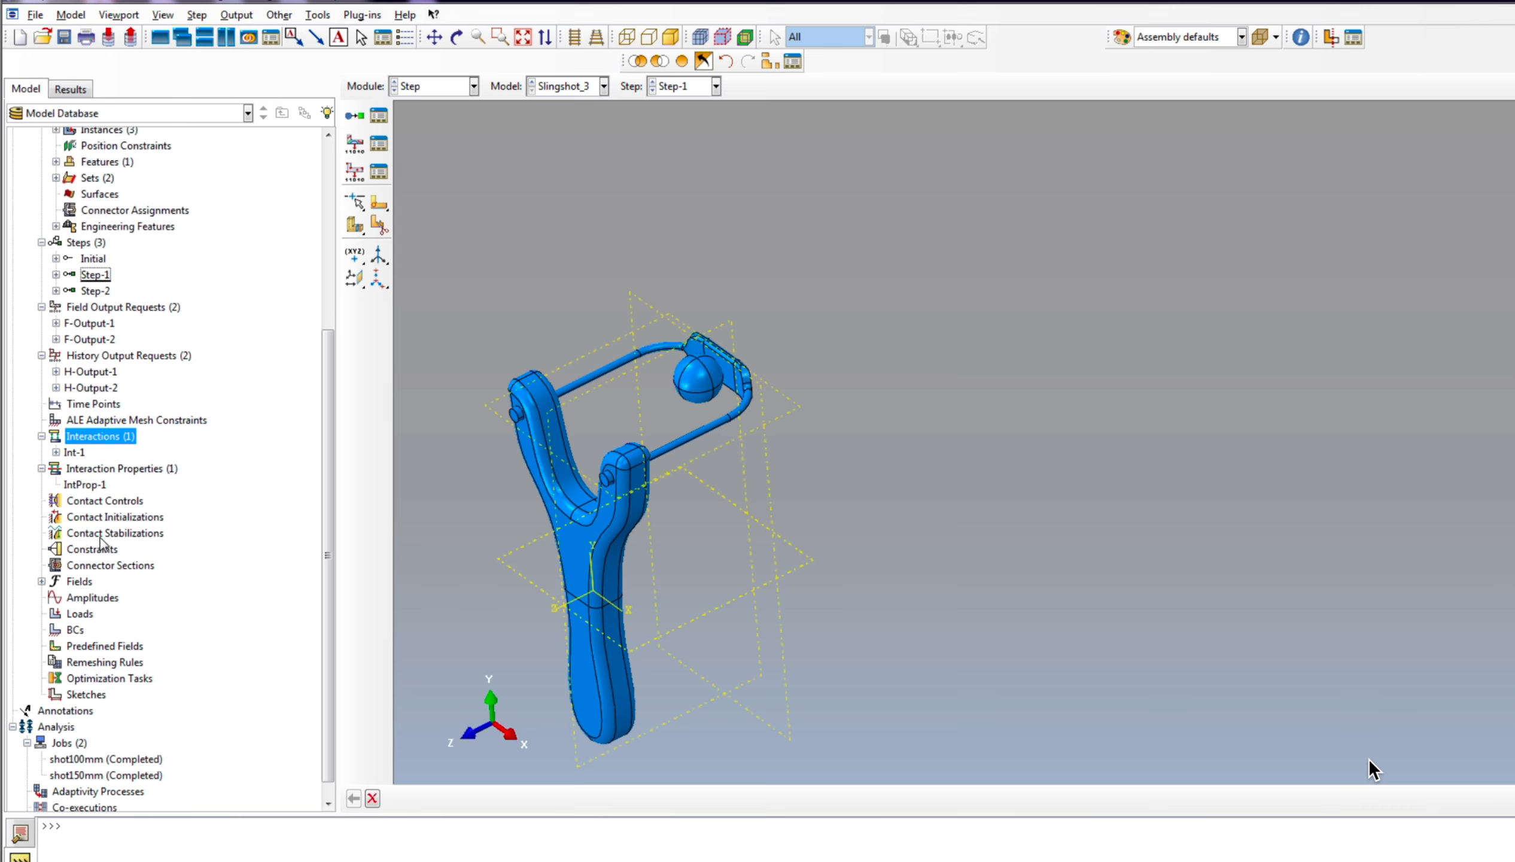
scroll(896, 533, down, 1)
scroll(655, 510, up, 1)
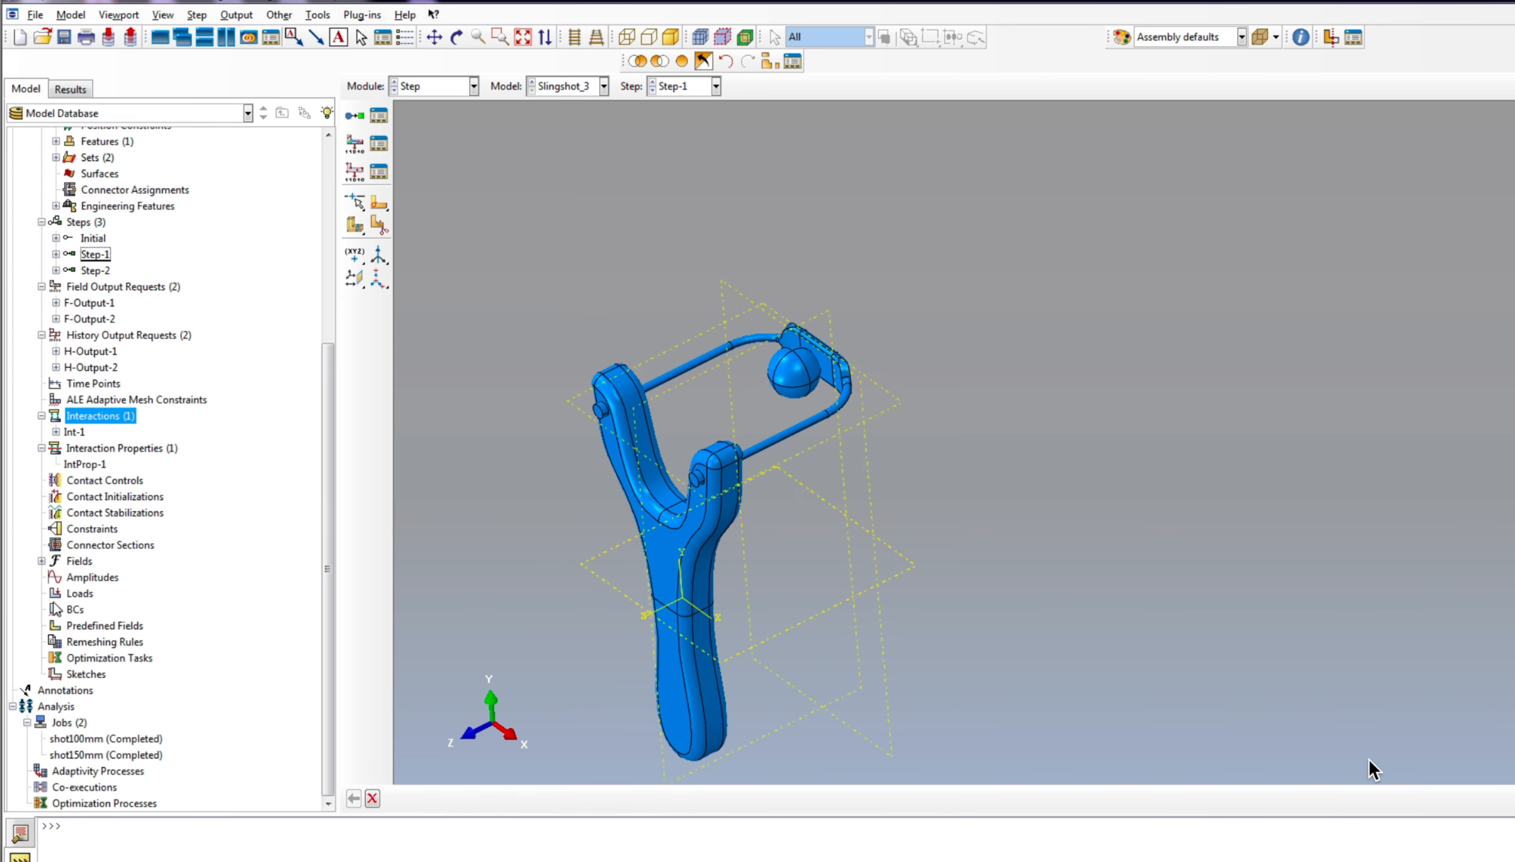
click(94, 581)
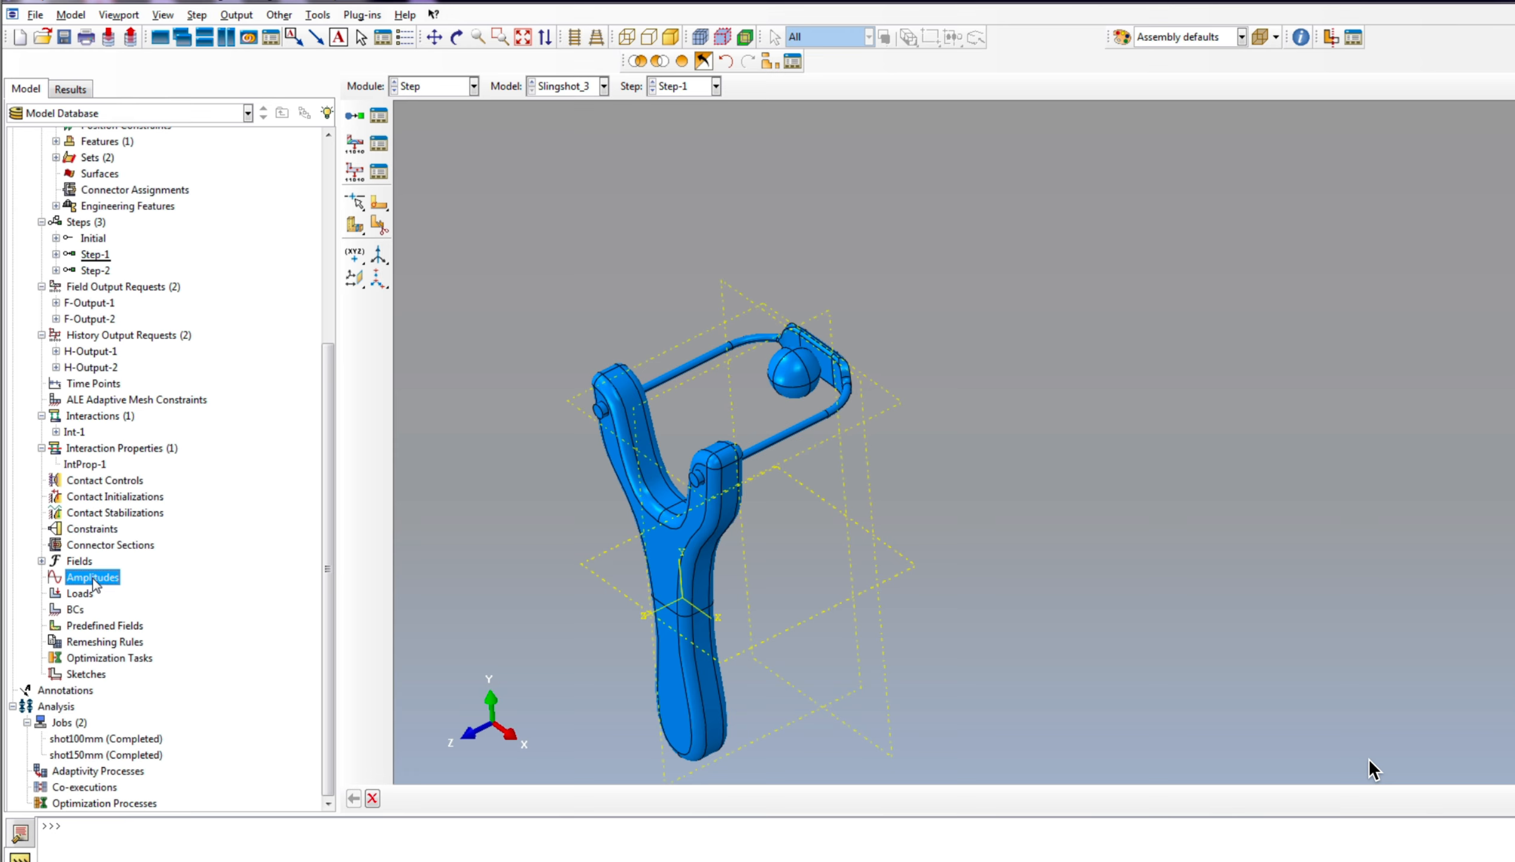
right_click(94, 580)
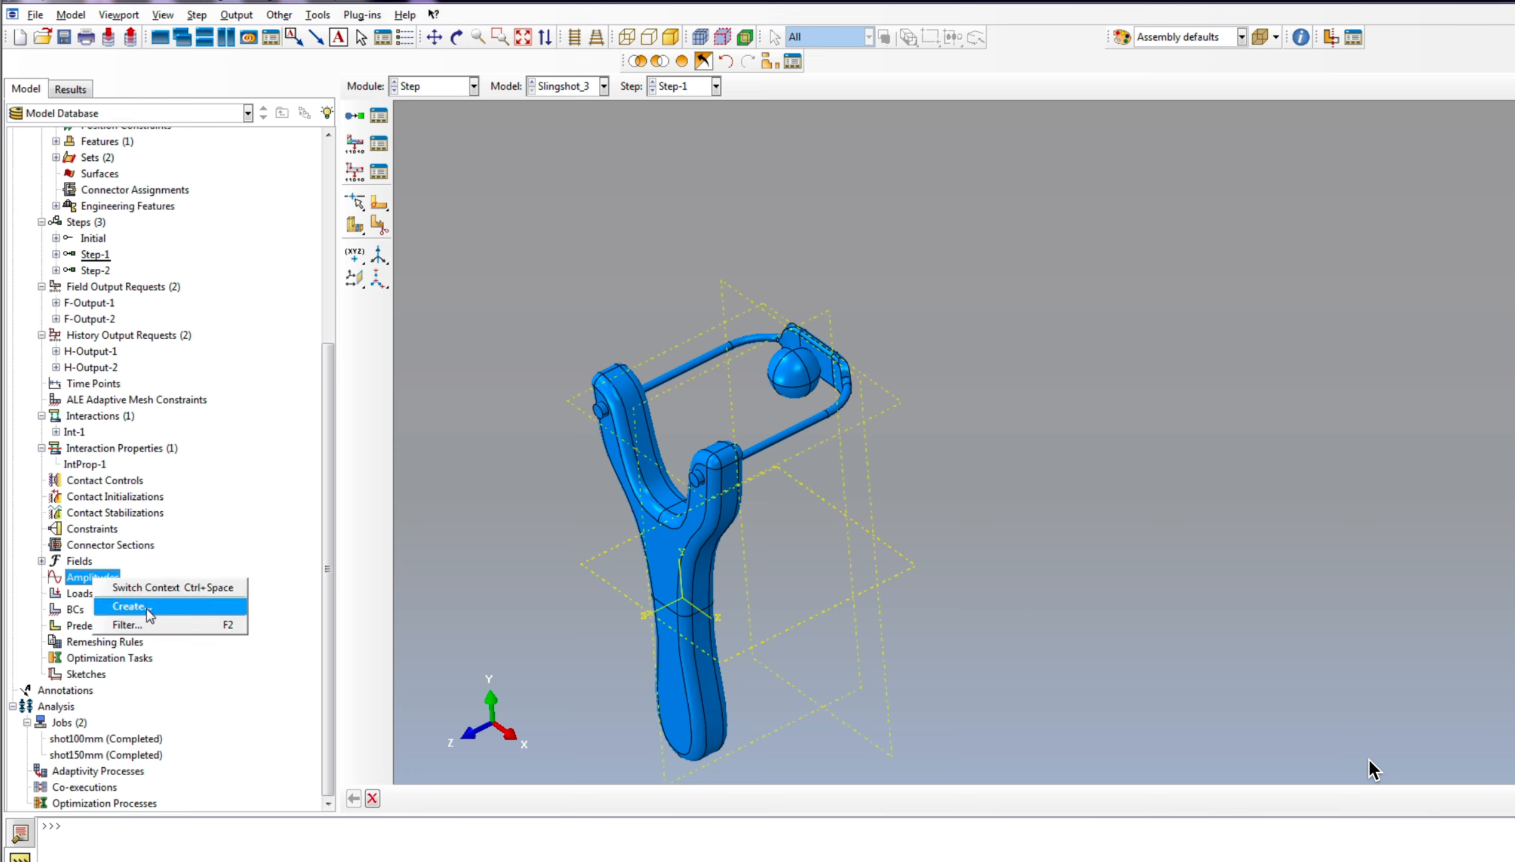
click(128, 606)
click(980, 460)
click(756, 334)
text(0)
click(852, 334)
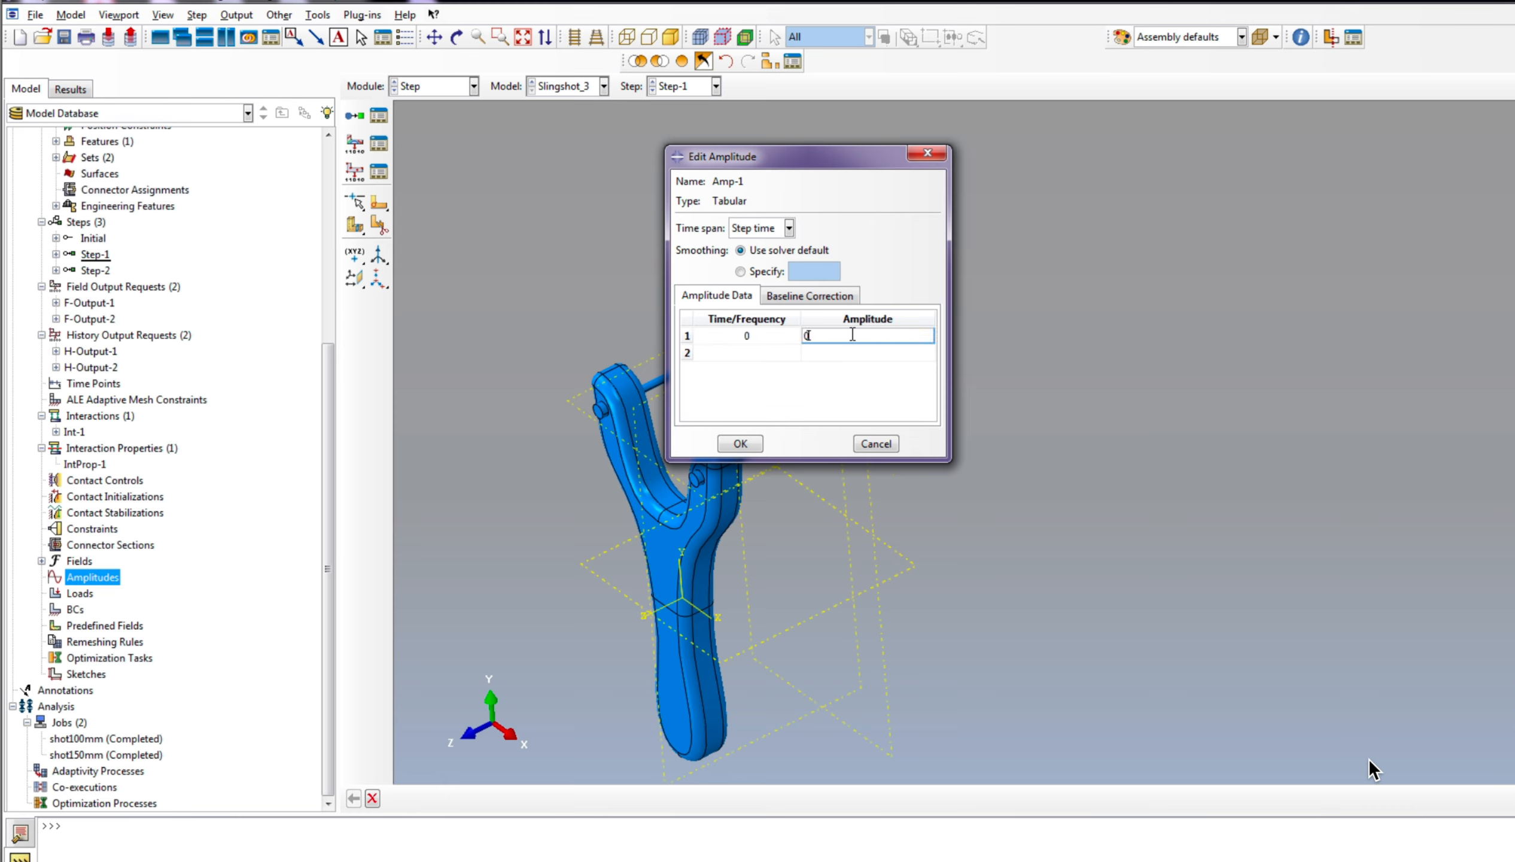
text(0)
click(728, 353)
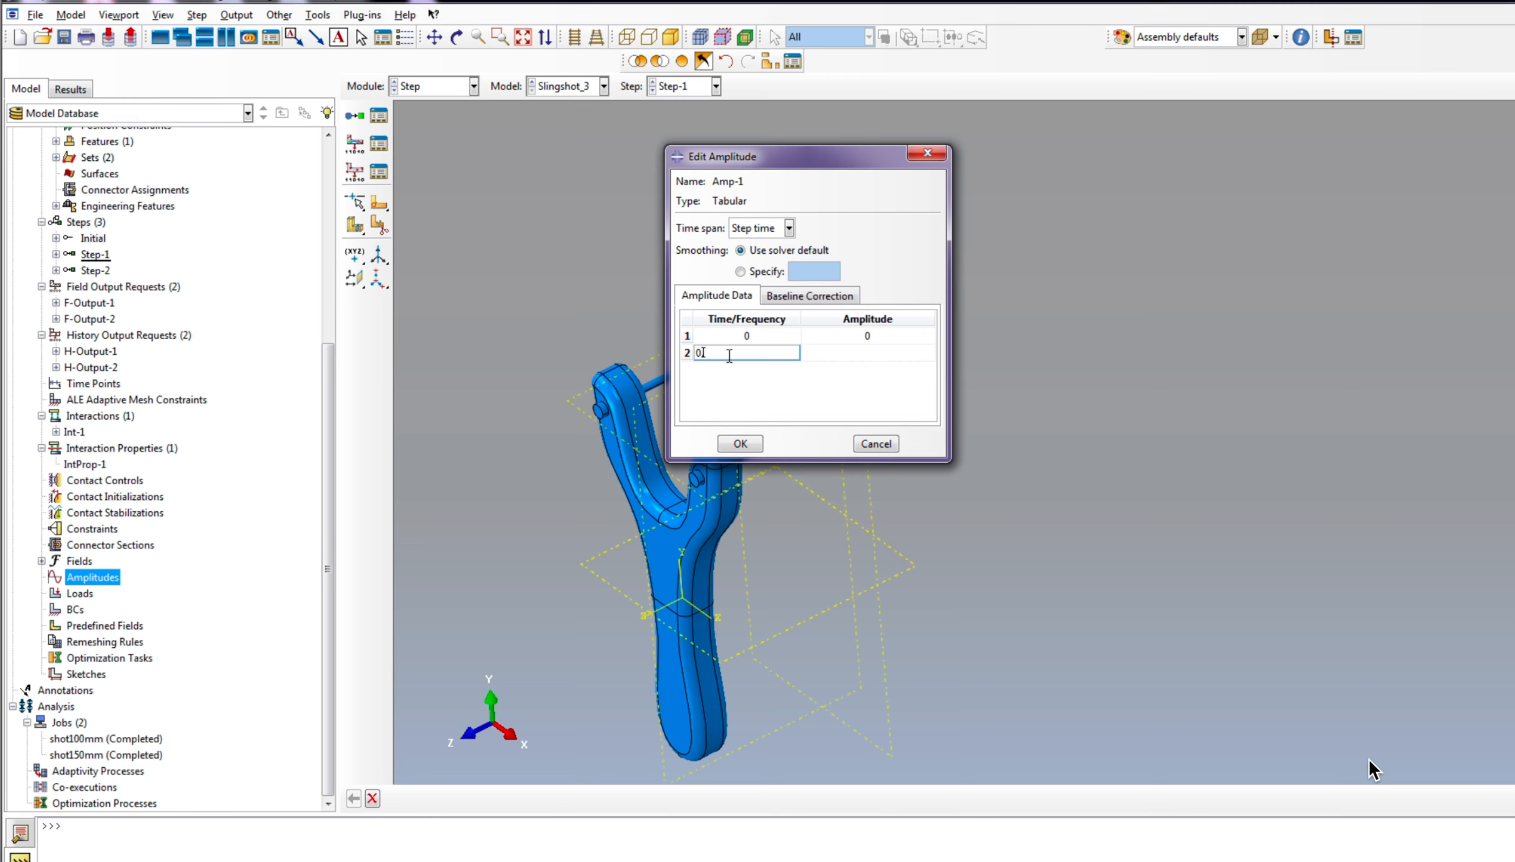
click(875, 337)
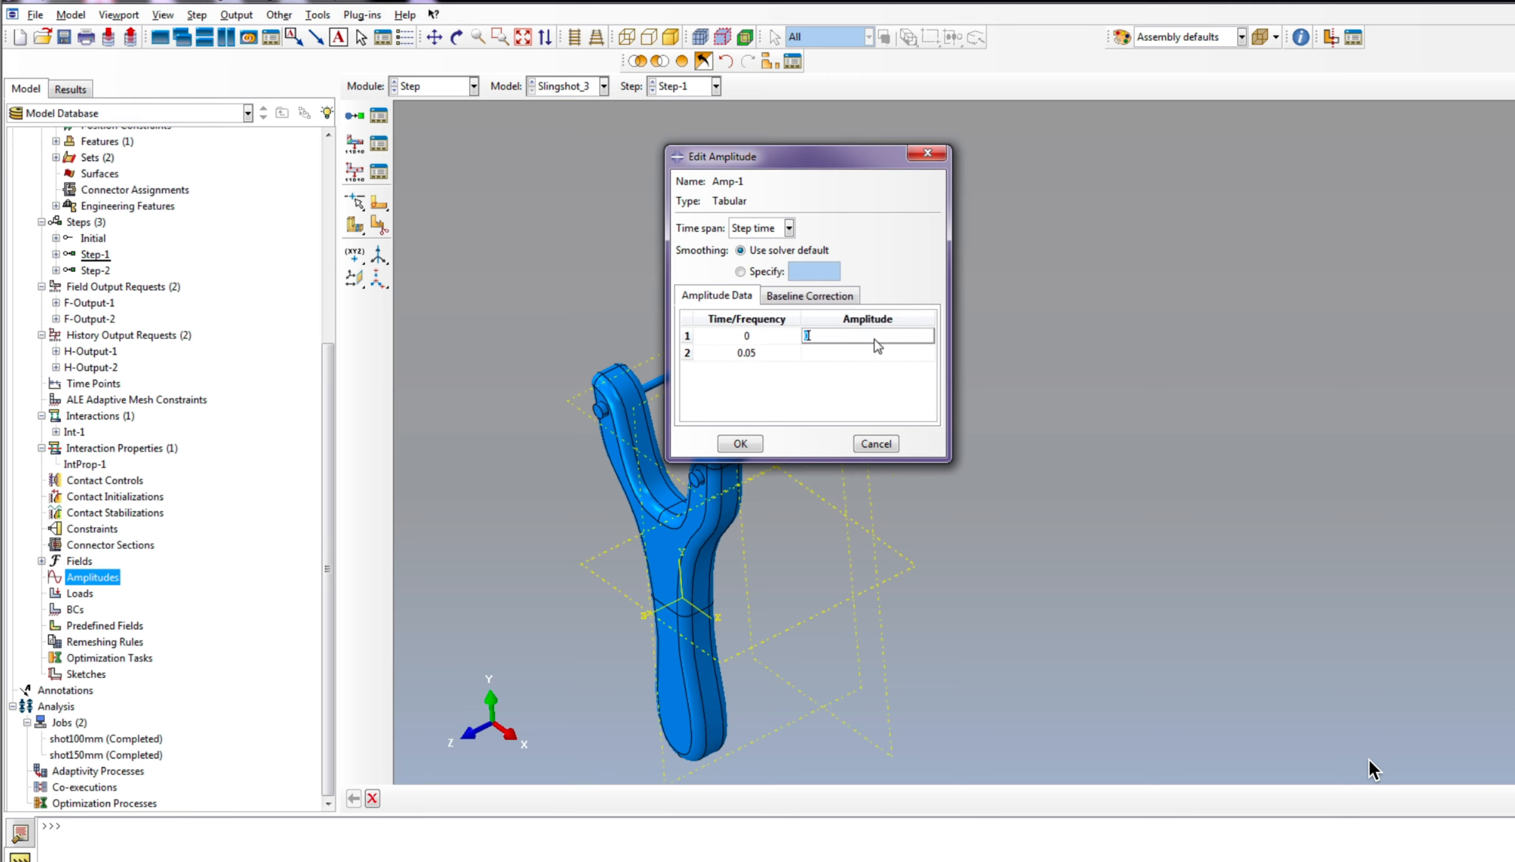
click(853, 354)
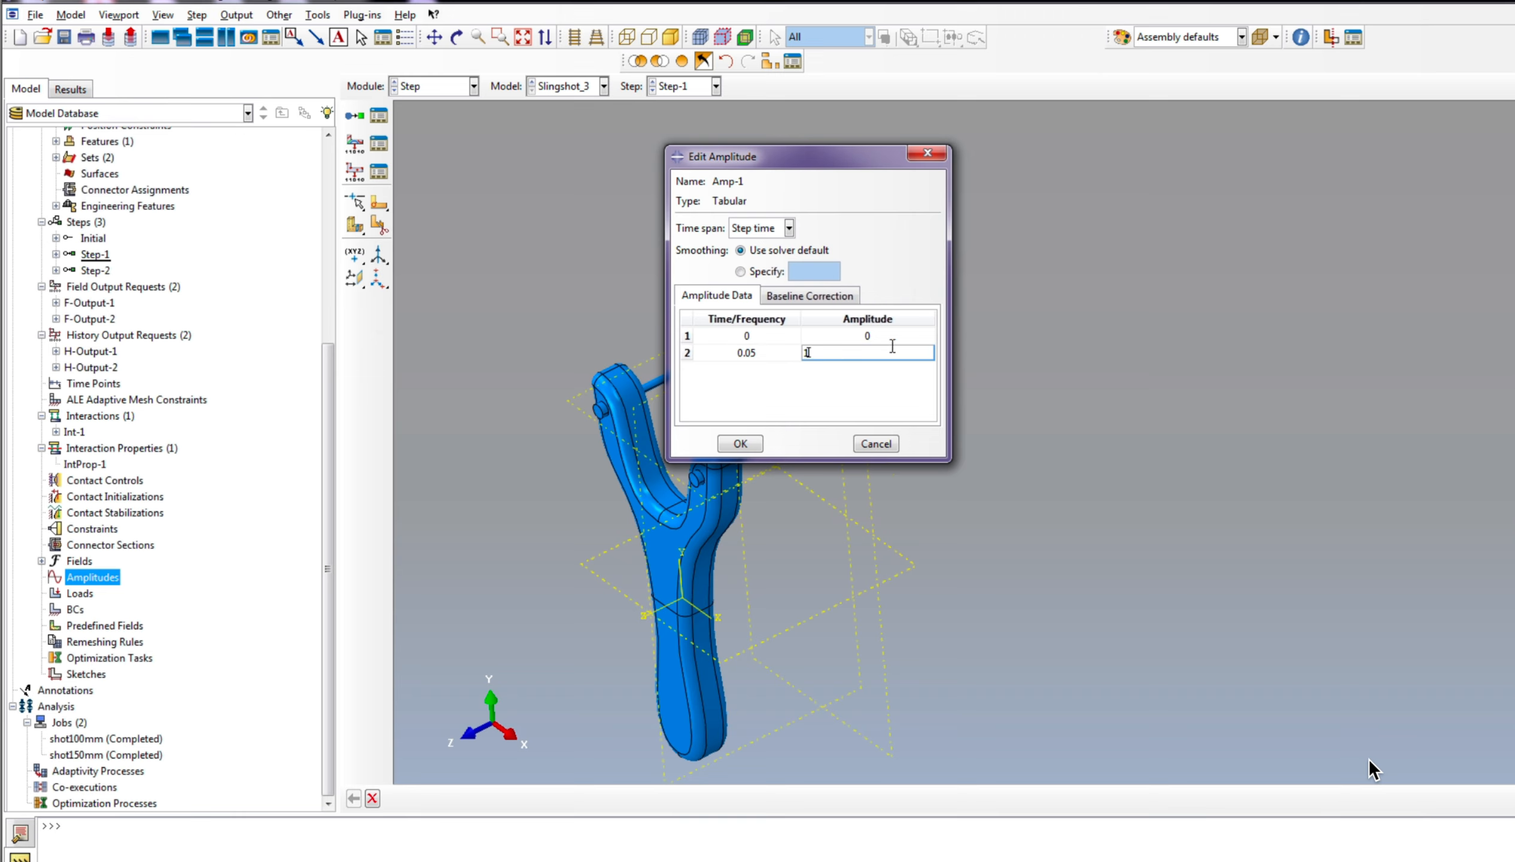
click(741, 443)
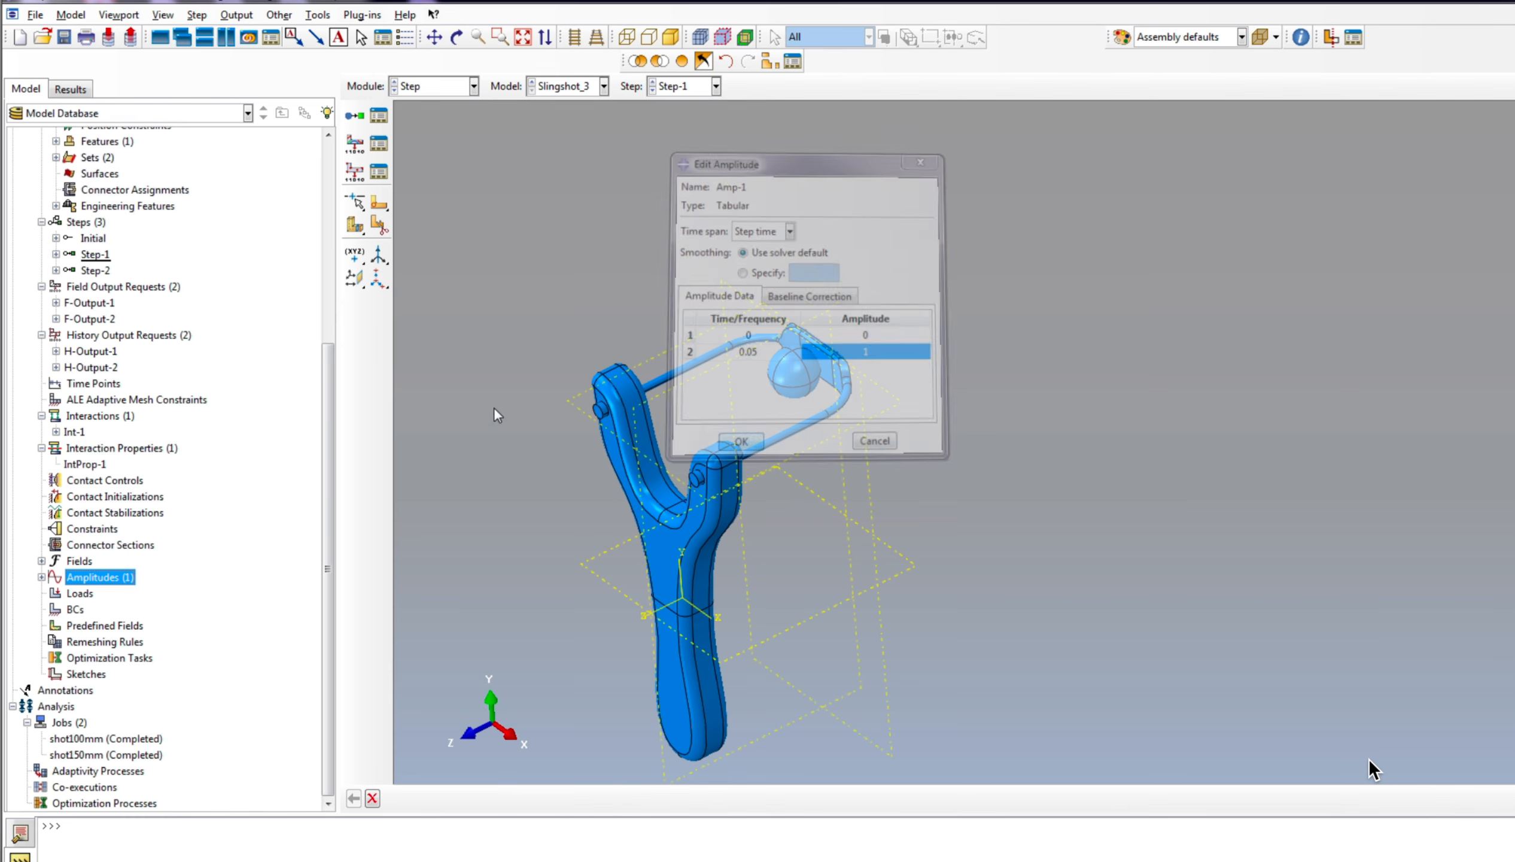
Step: Fix the lower handle of the slingshot in Step-1 with a Symmetry/Antisymmetry/Encastre boundary condition set to ENCASTRE
click(71, 610)
right_click(71, 610)
click(96, 659)
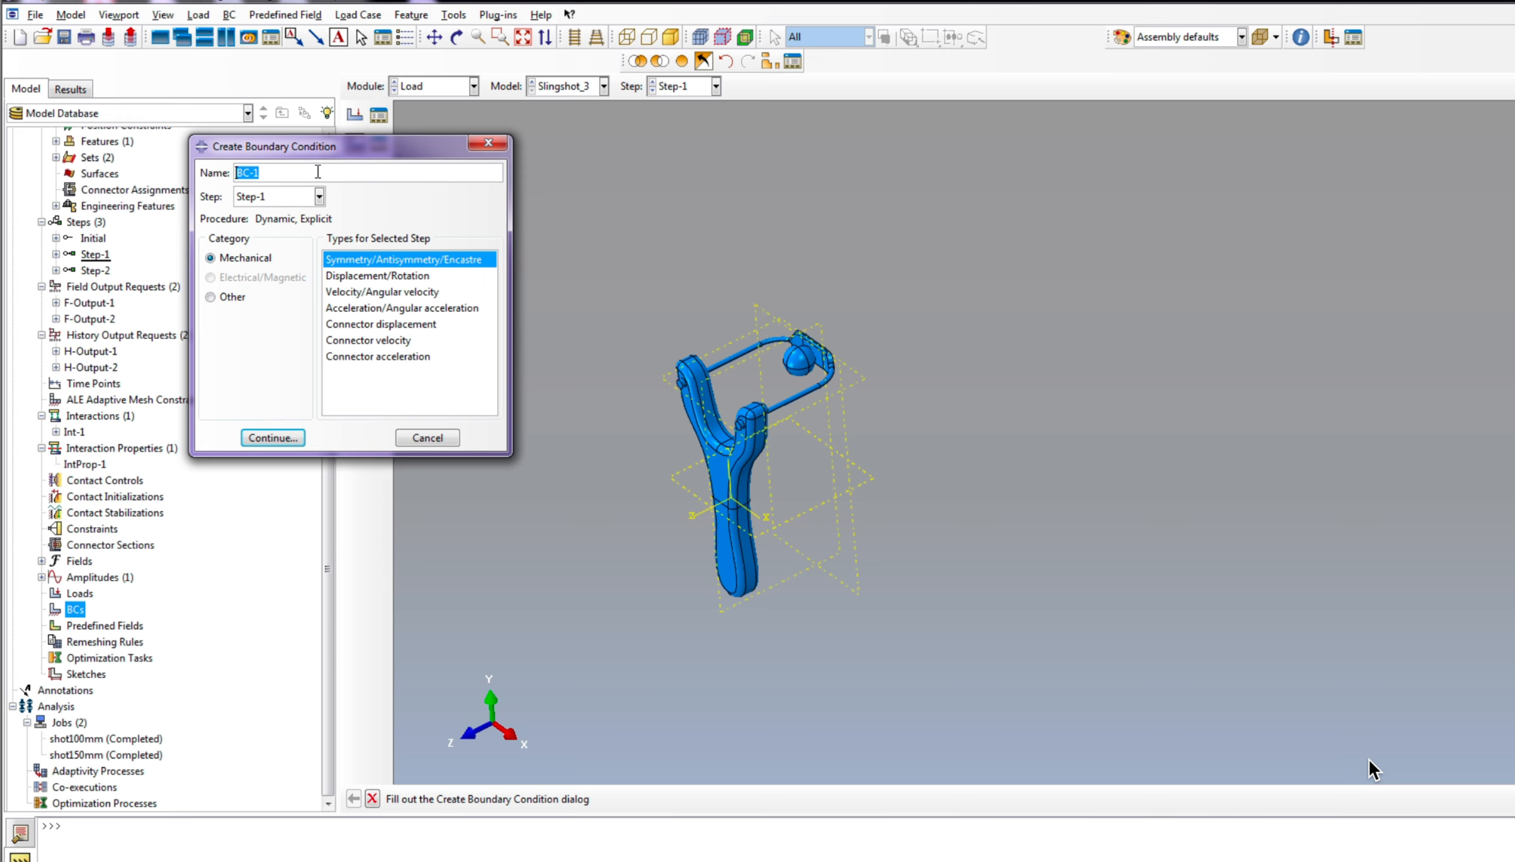
click(299, 199)
click(299, 200)
click(284, 437)
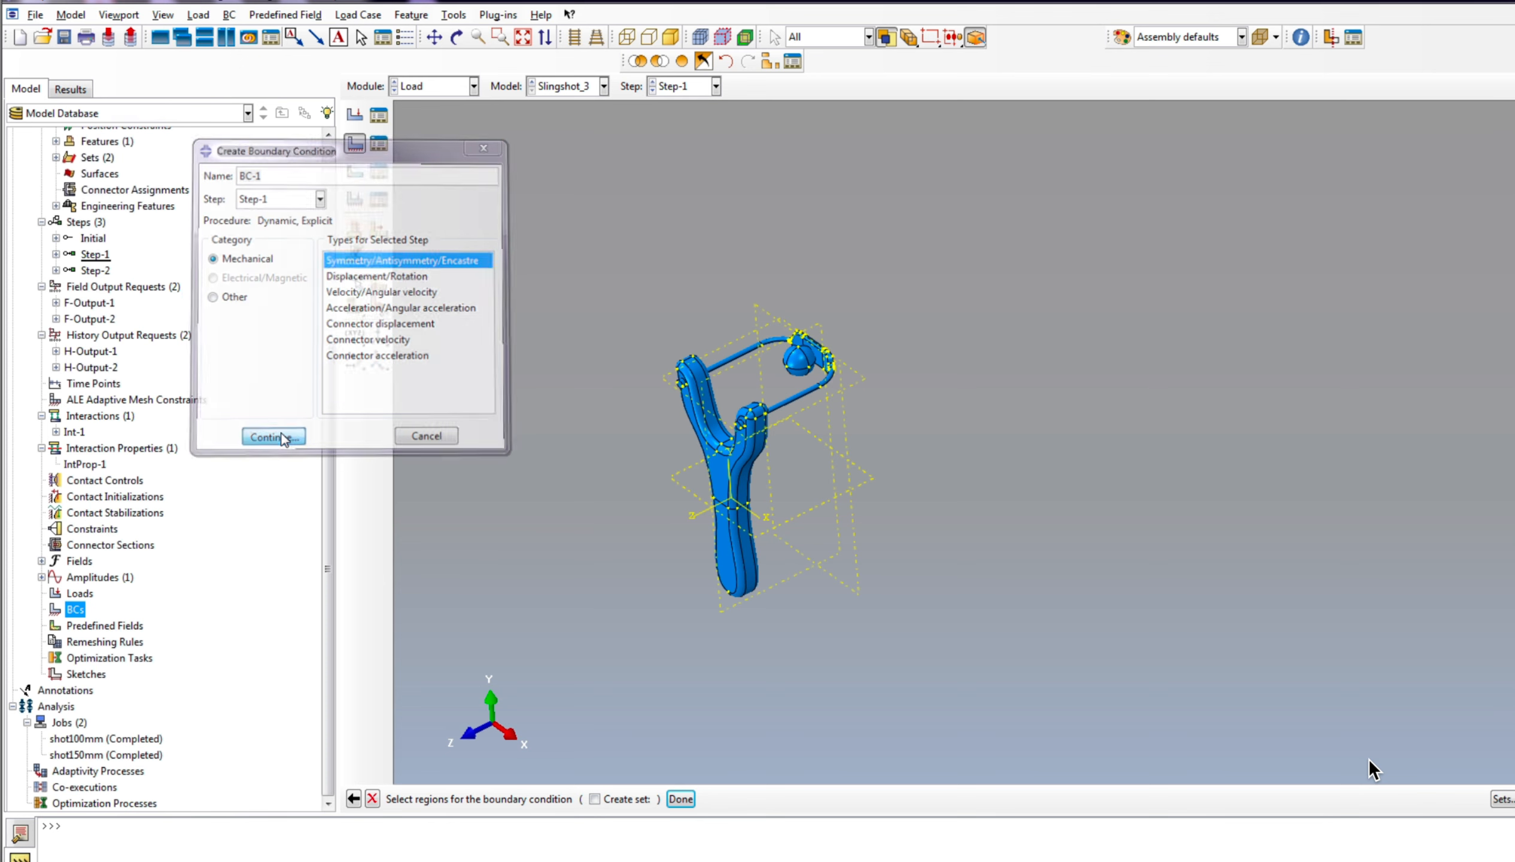
click(735, 559)
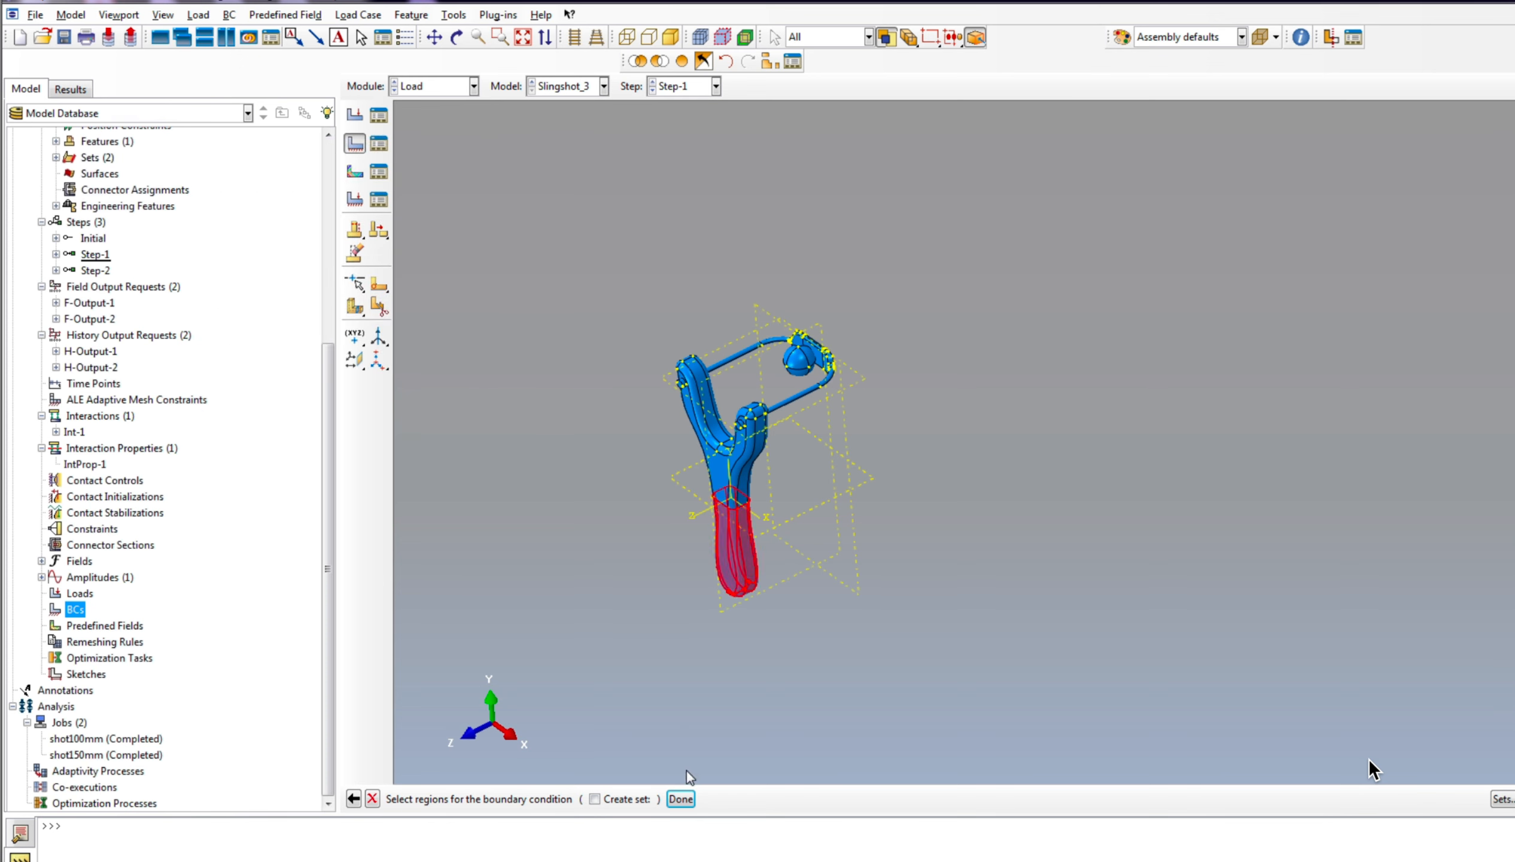
click(681, 799)
click(169, 341)
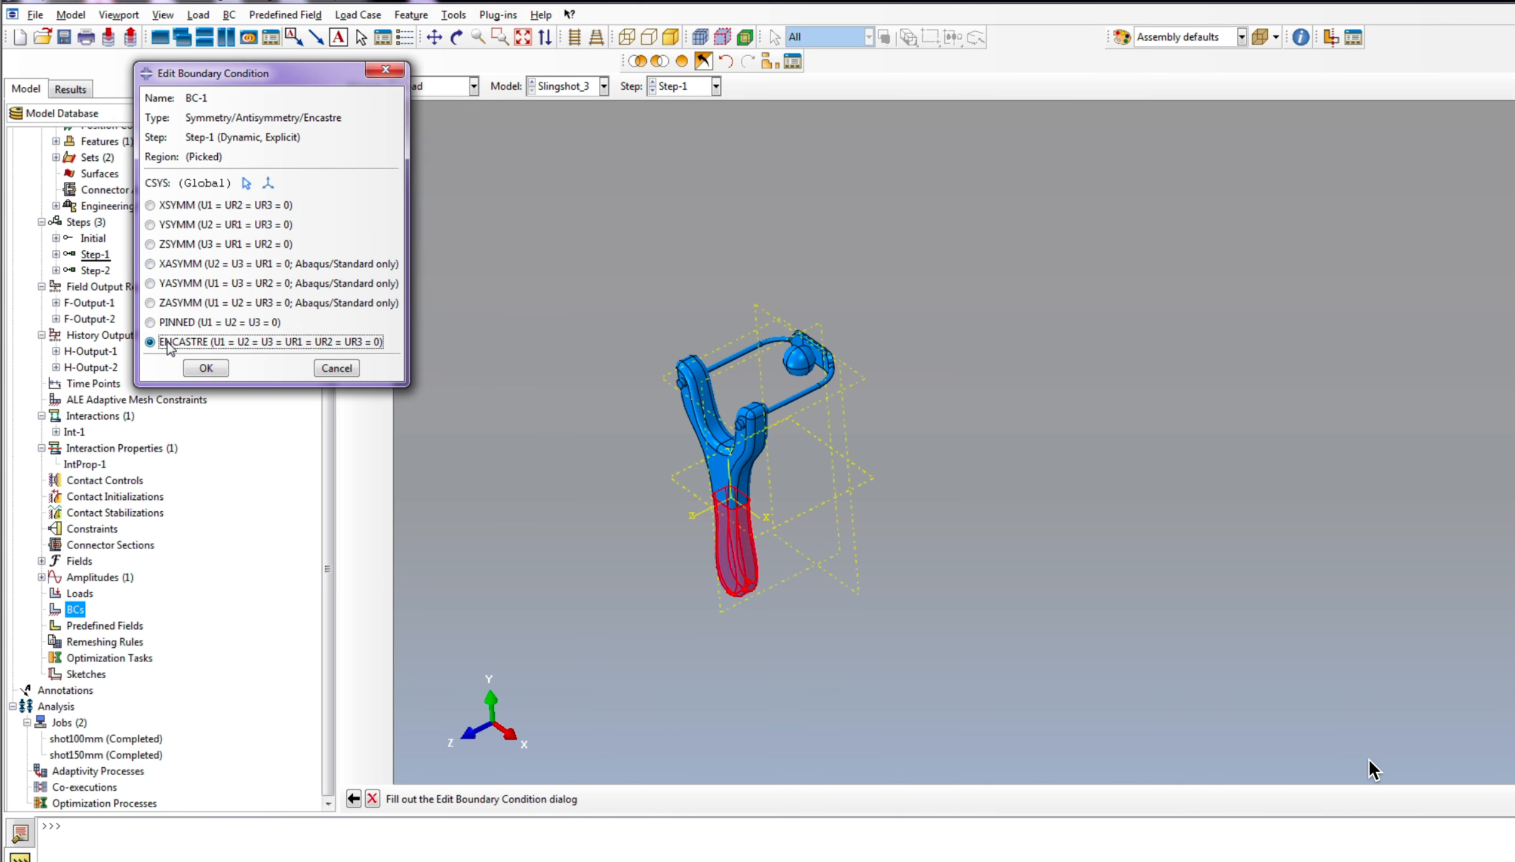
click(206, 368)
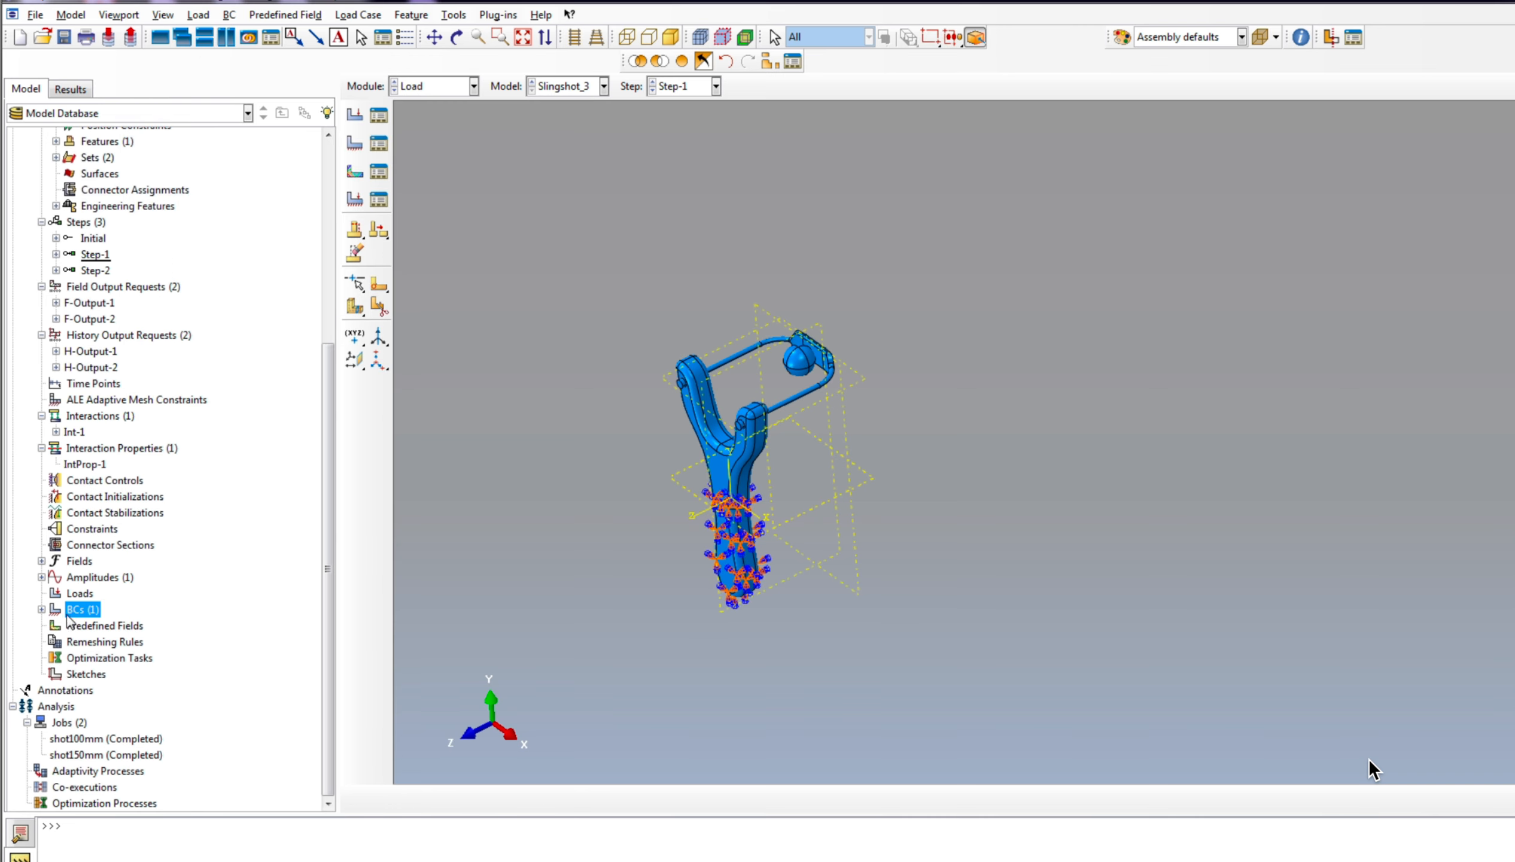
Step: Start a Displacement/Rotation boundary condition in Step-1 and assign the whole ball as its region
click(40, 608)
right_click(80, 609)
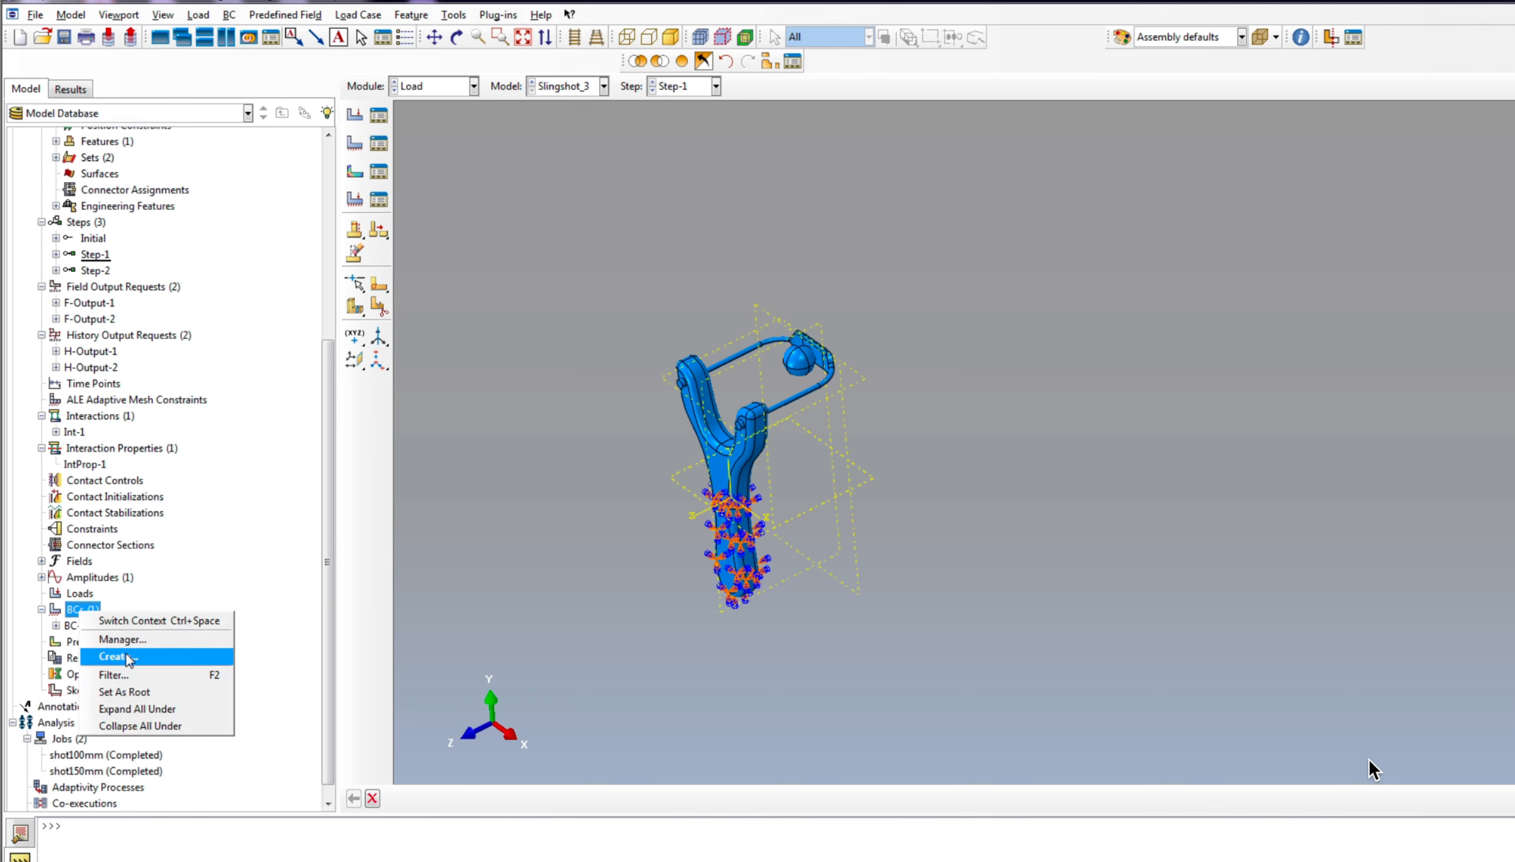
click(130, 661)
scroll(715, 320, up, 5)
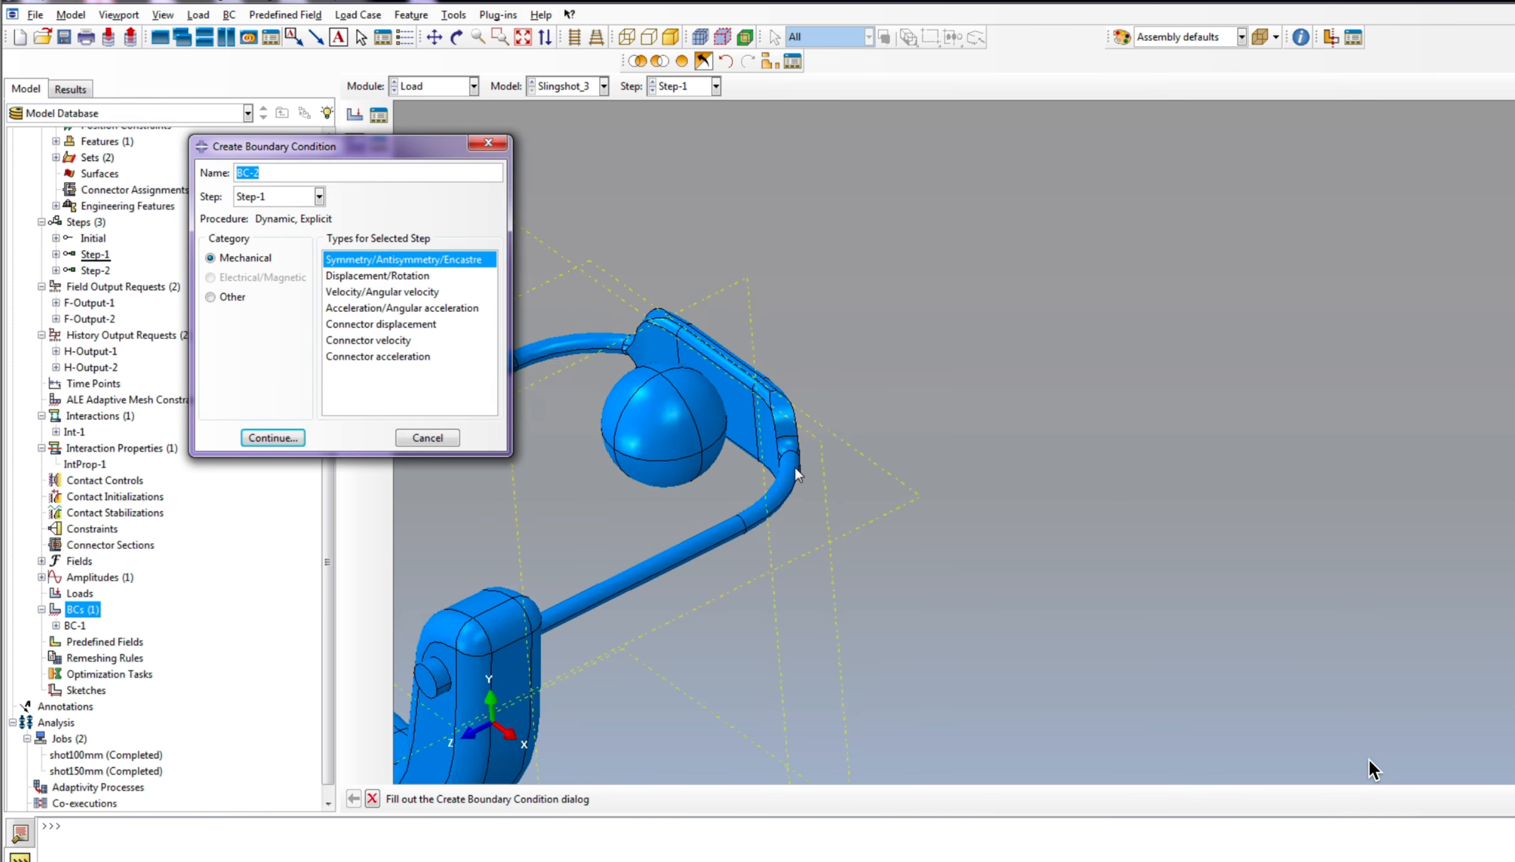
click(361, 277)
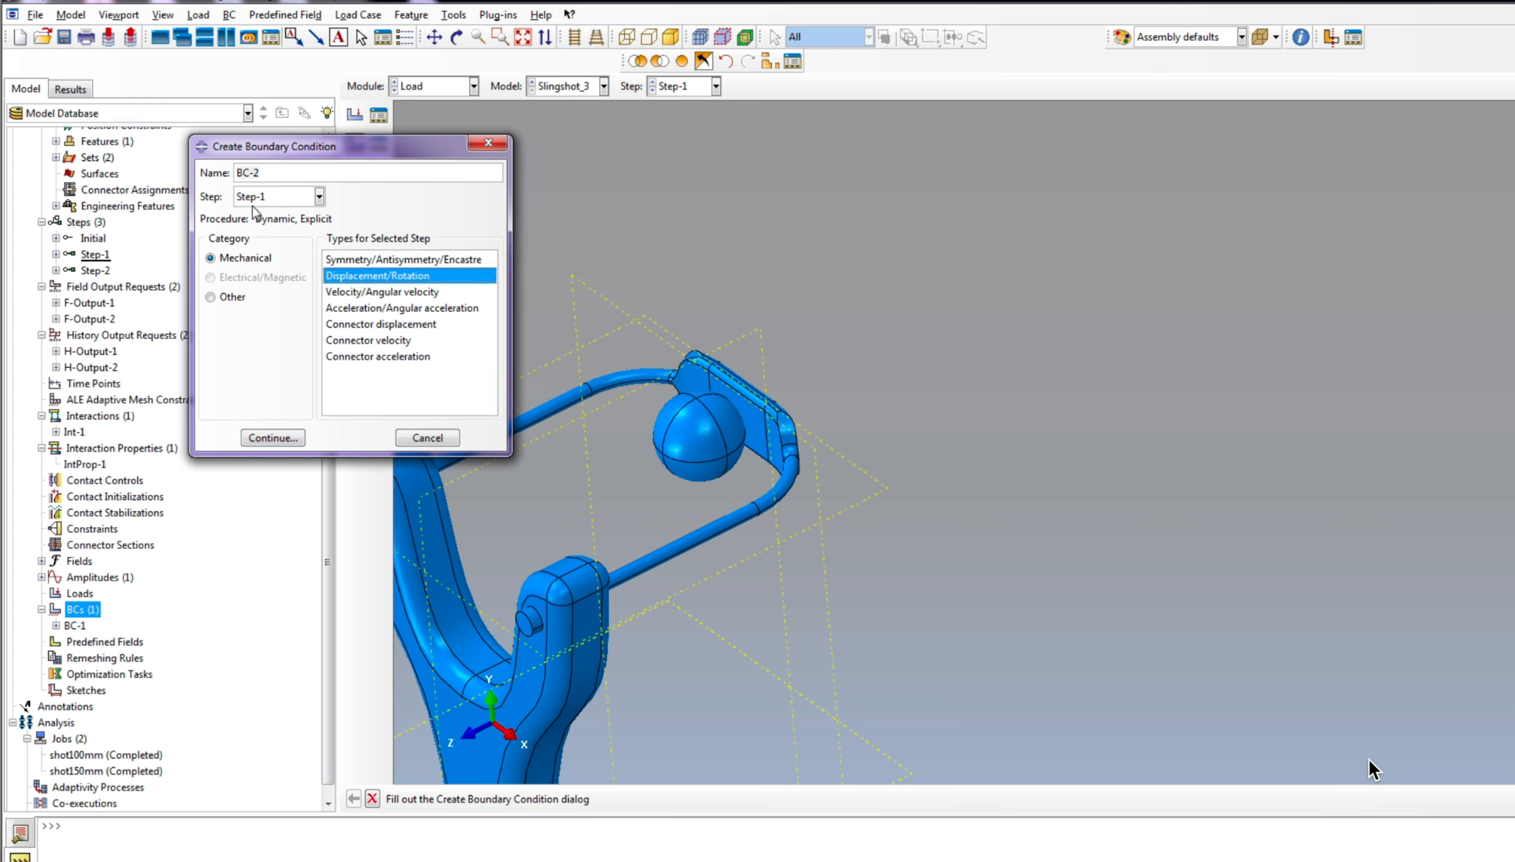
click(280, 443)
click(457, 37)
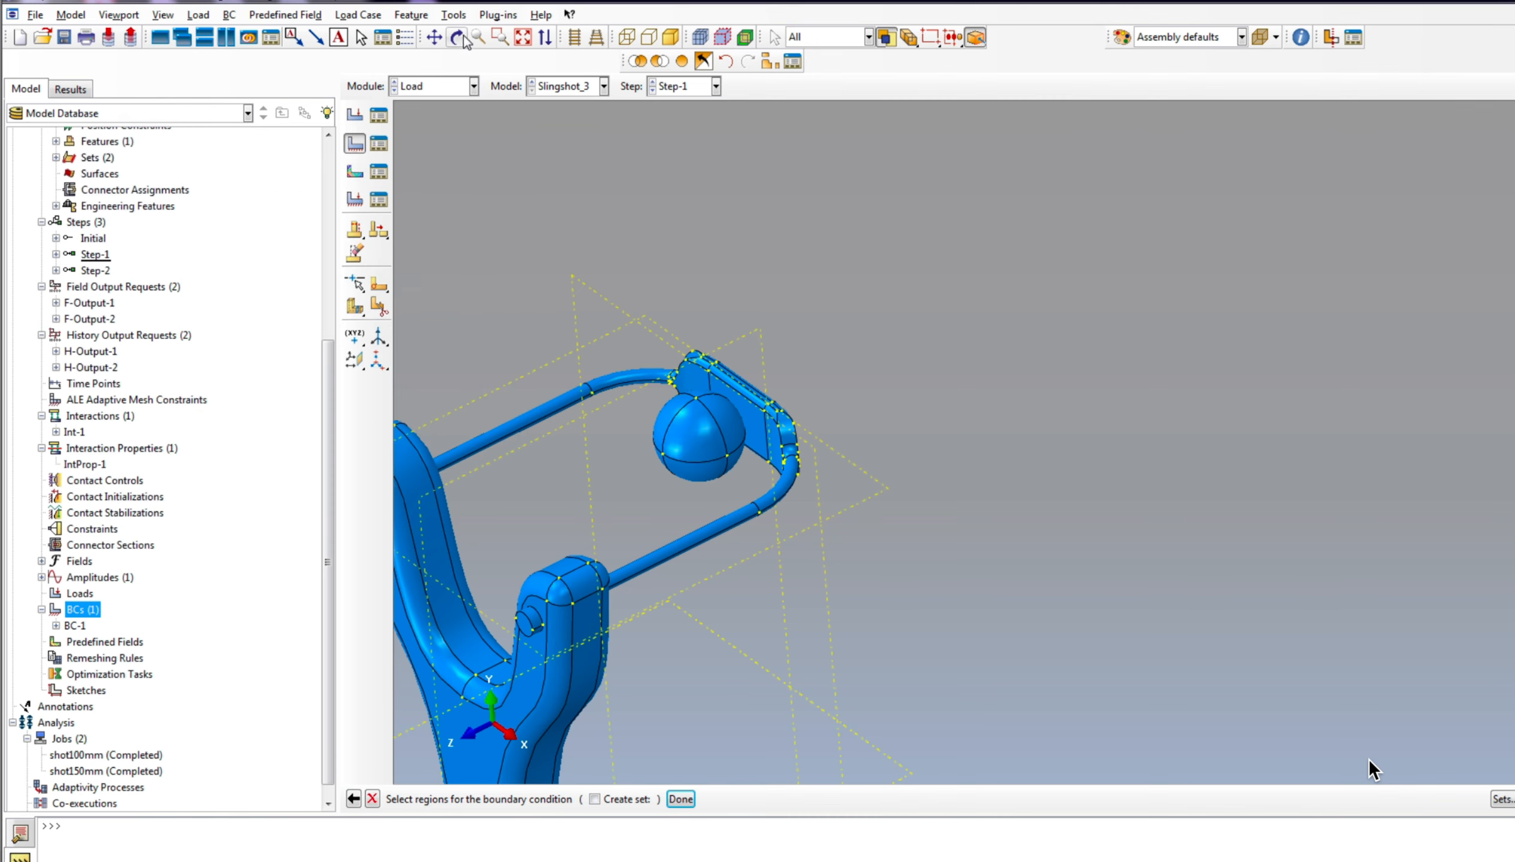
drag(983, 617, 848, 517)
click(373, 798)
scroll(745, 404, up, 2)
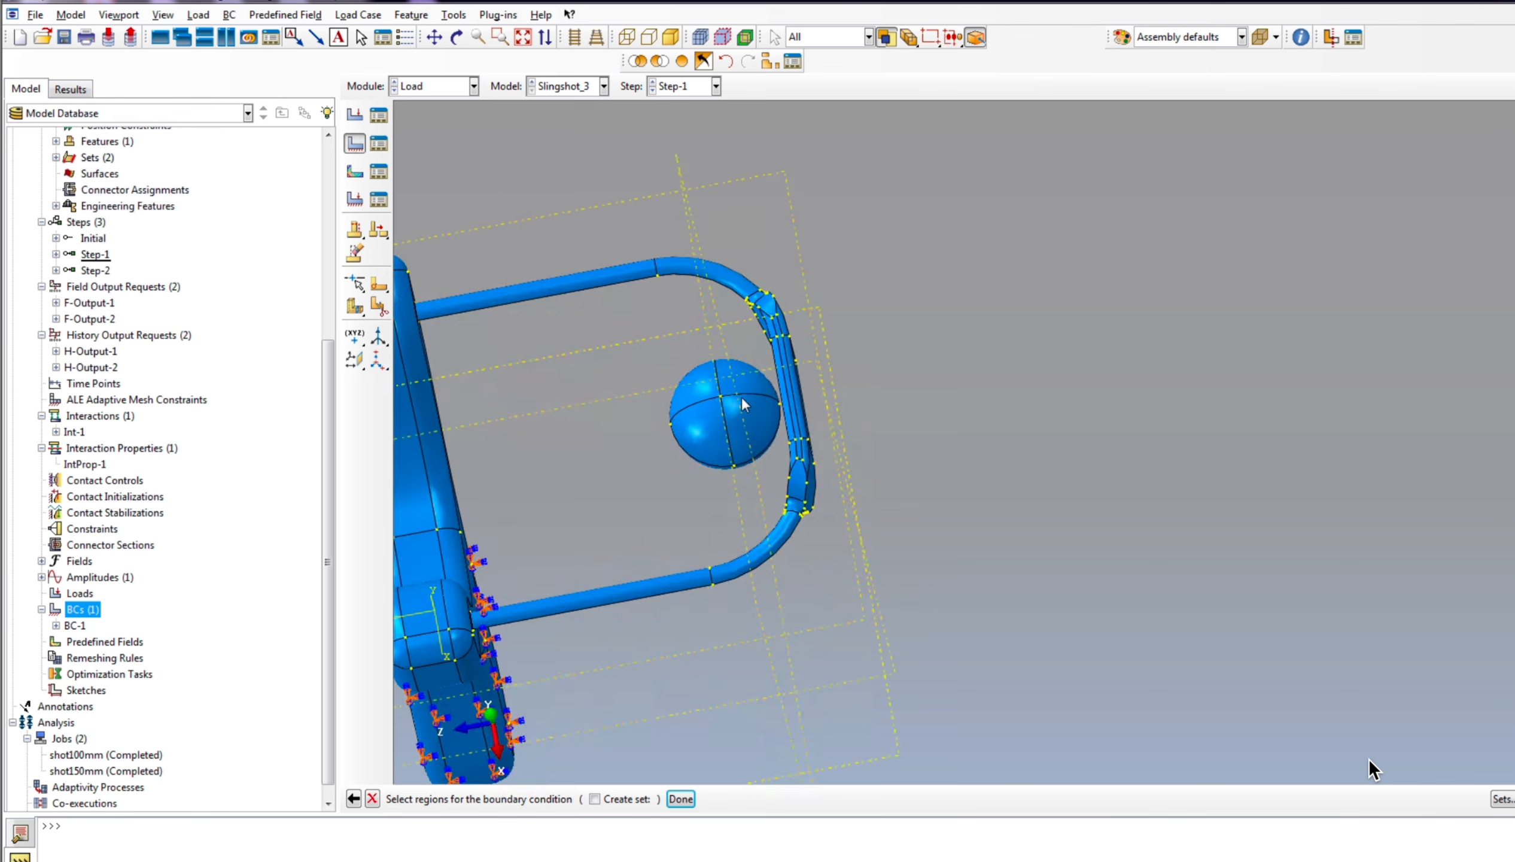
drag(725, 461, 739, 475)
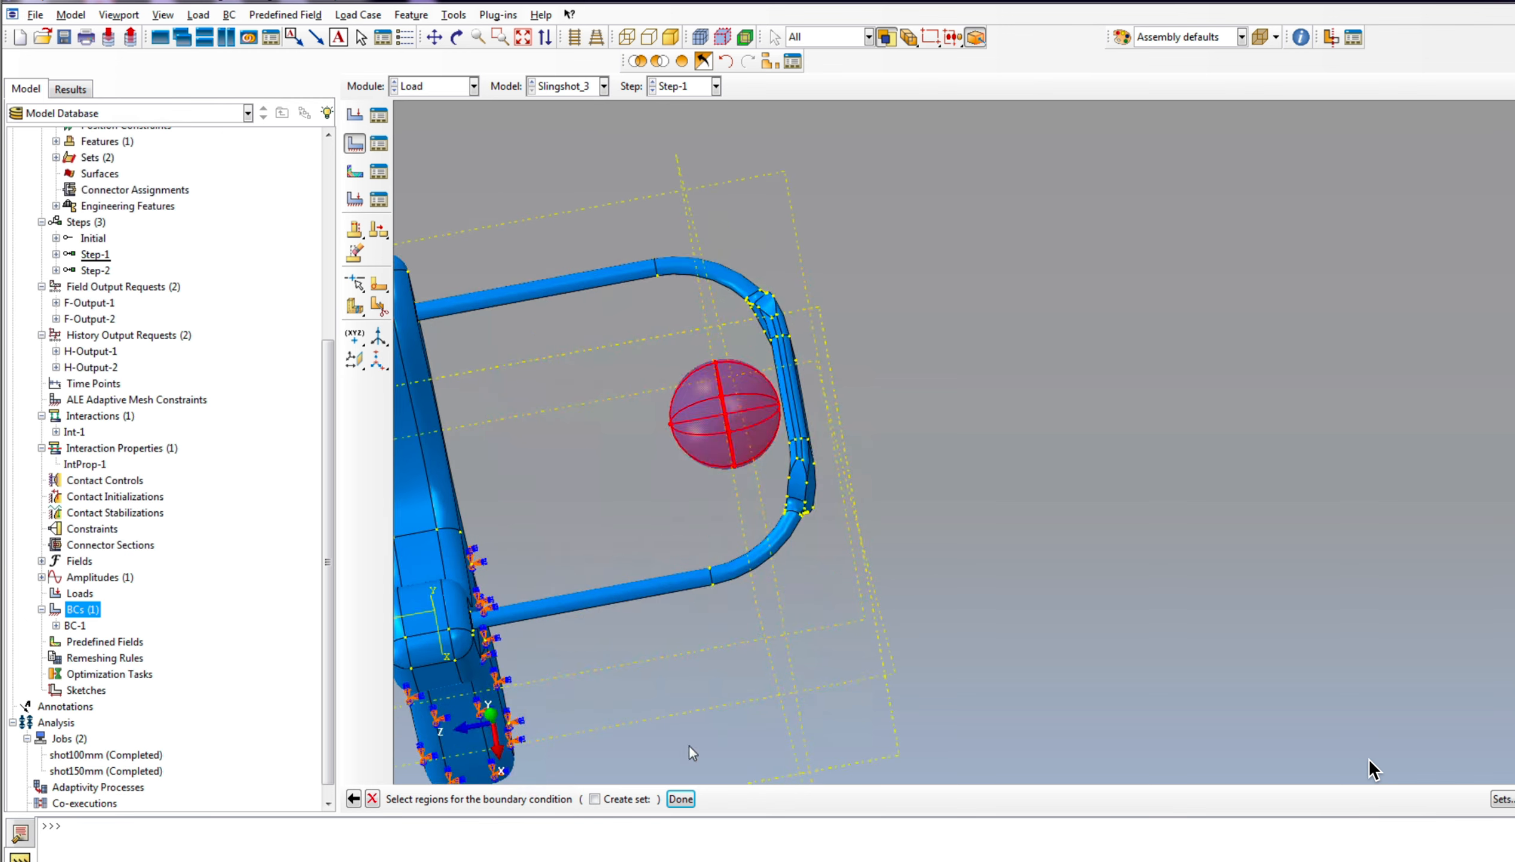
click(686, 799)
Step: Set the ball's displacement to -150 in U3 with amplitude Amp-1 and finish the boundary condition
scroll(637, 434, down, 2)
scroll(708, 501, down, 2)
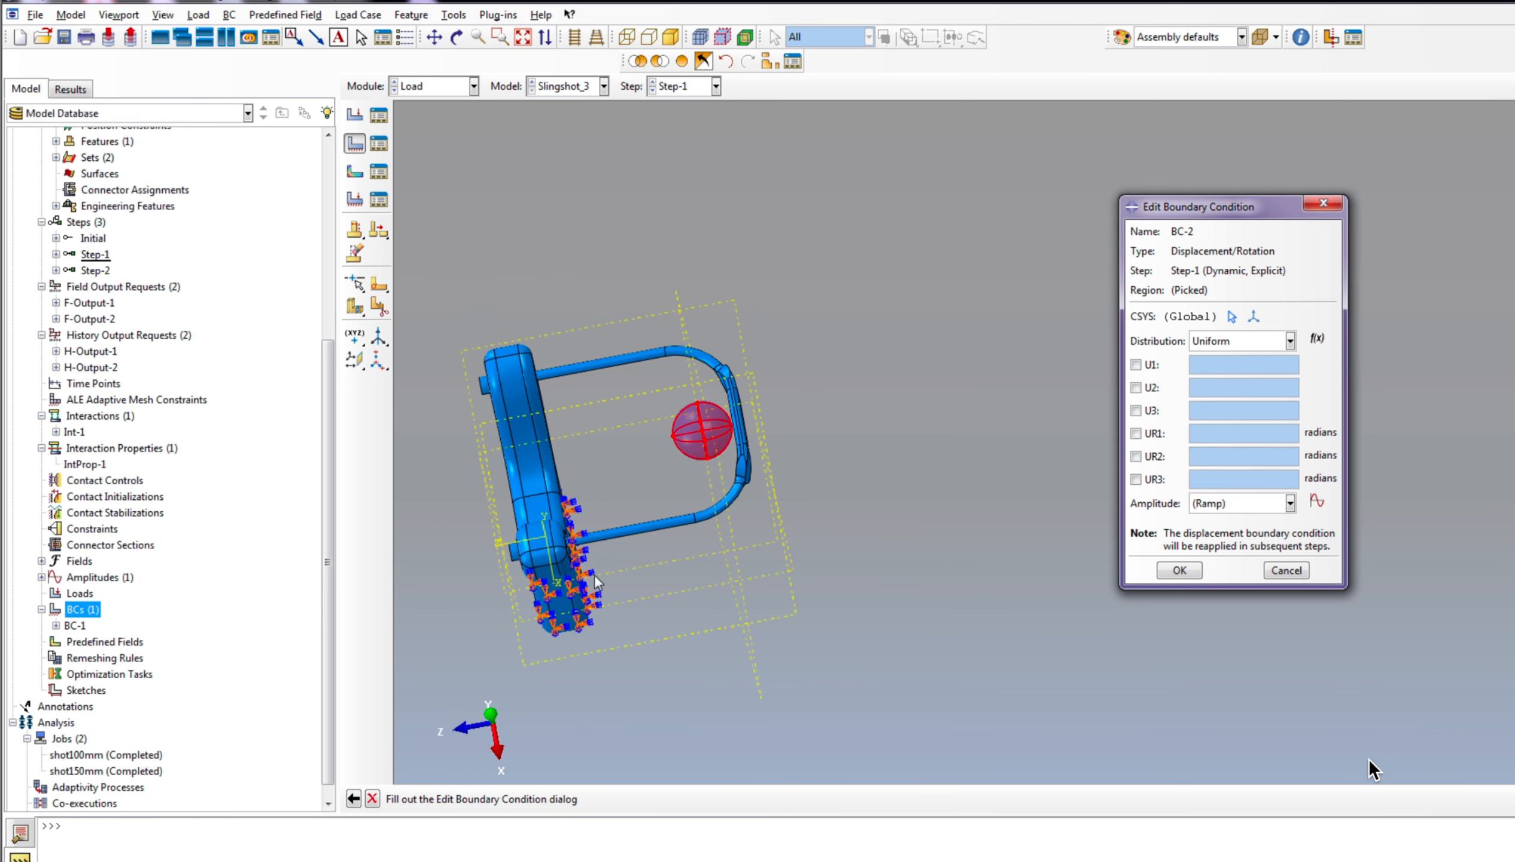
click(1137, 411)
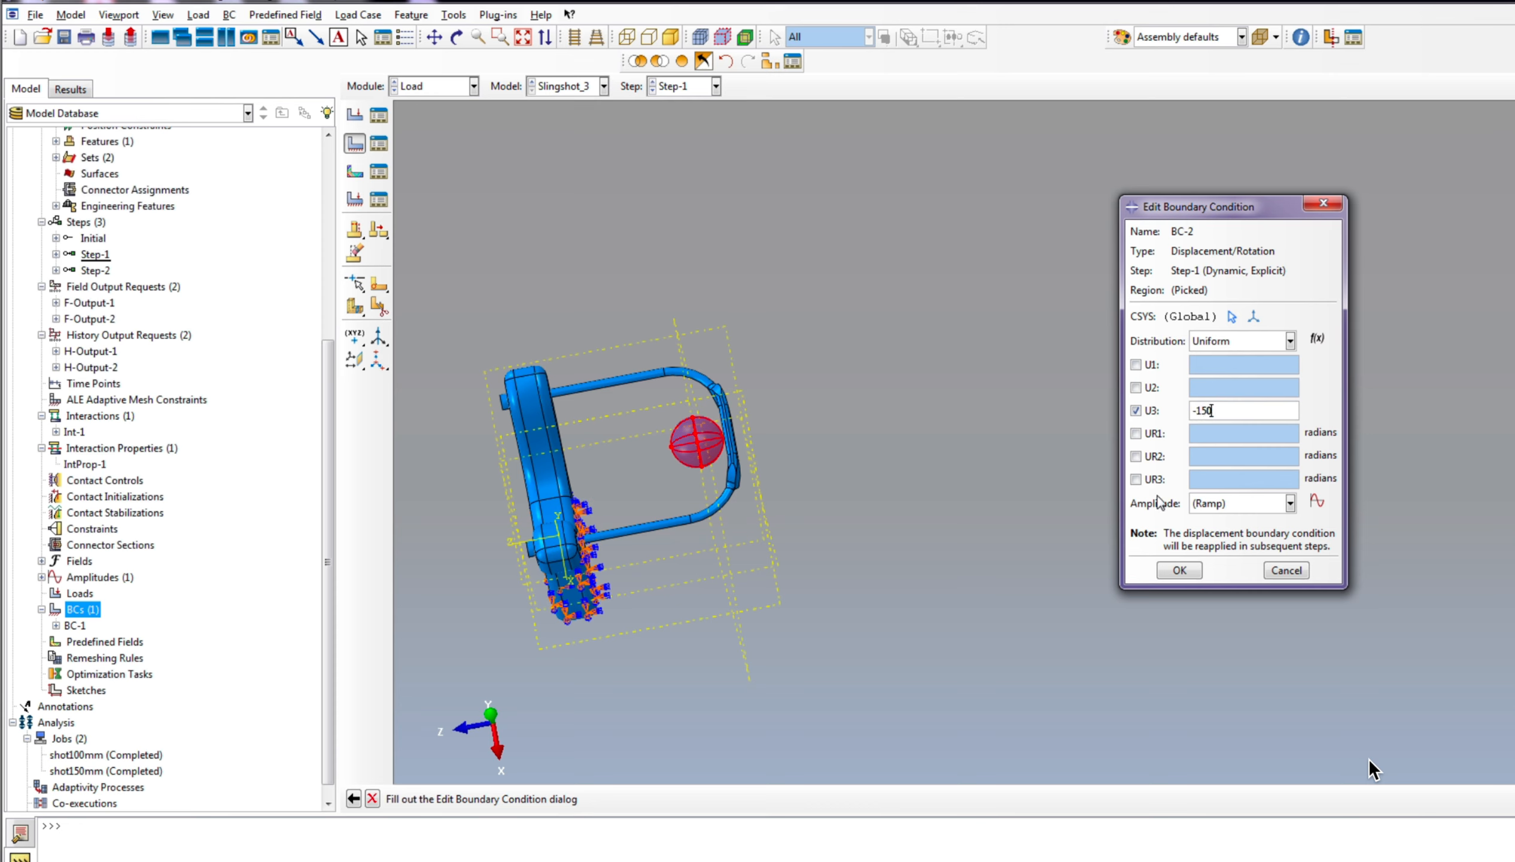
click(1232, 504)
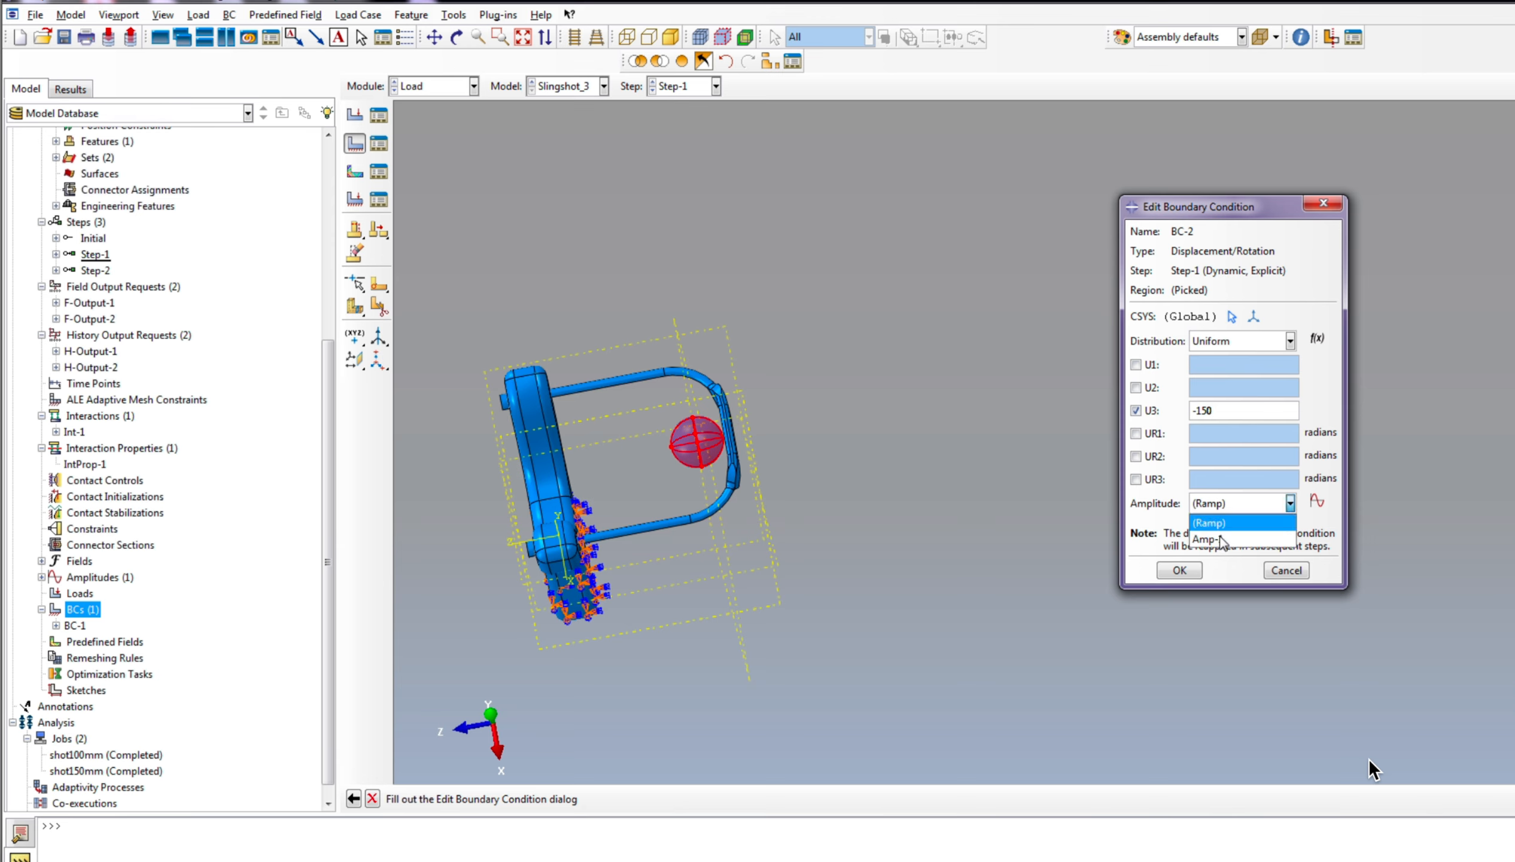
click(1209, 539)
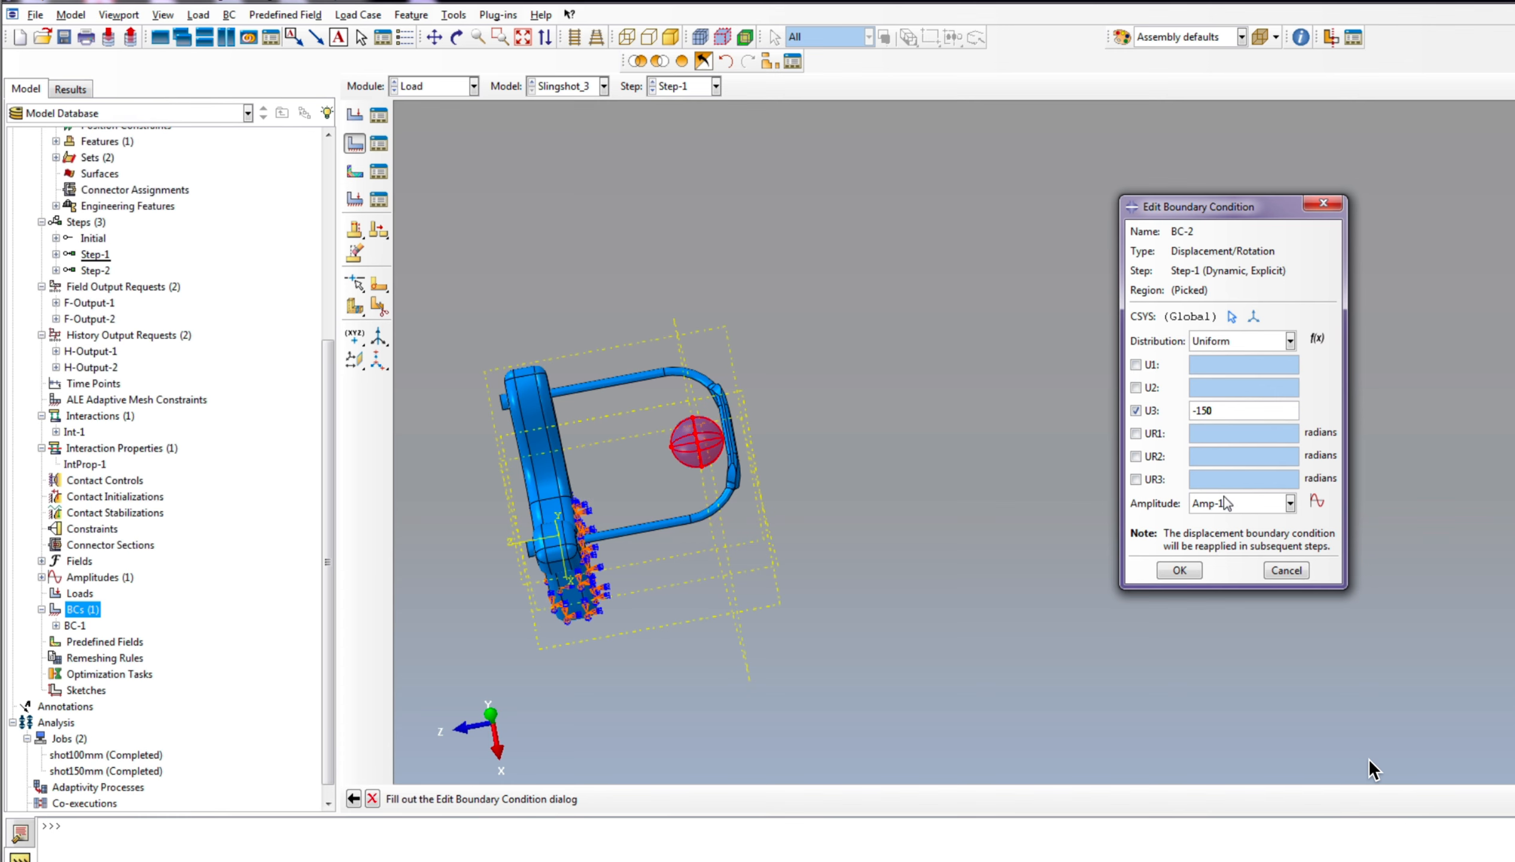
click(1178, 571)
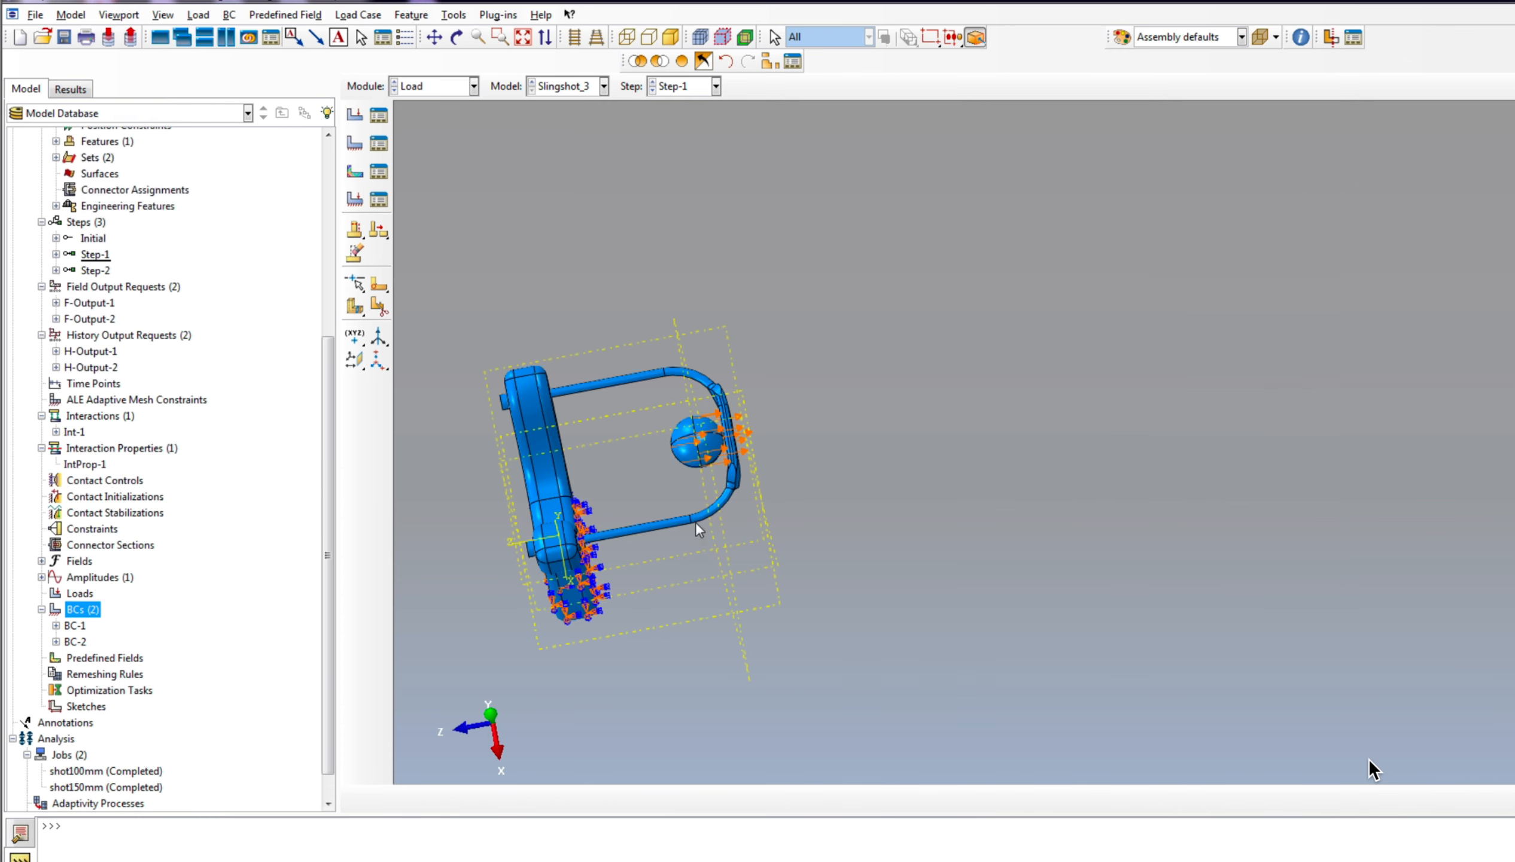
Step: Examine the direction of the prescribed ball displacement relative to the slingshot from several viewing angles
scroll(703, 487, down, 5)
scroll(839, 473, up, 4)
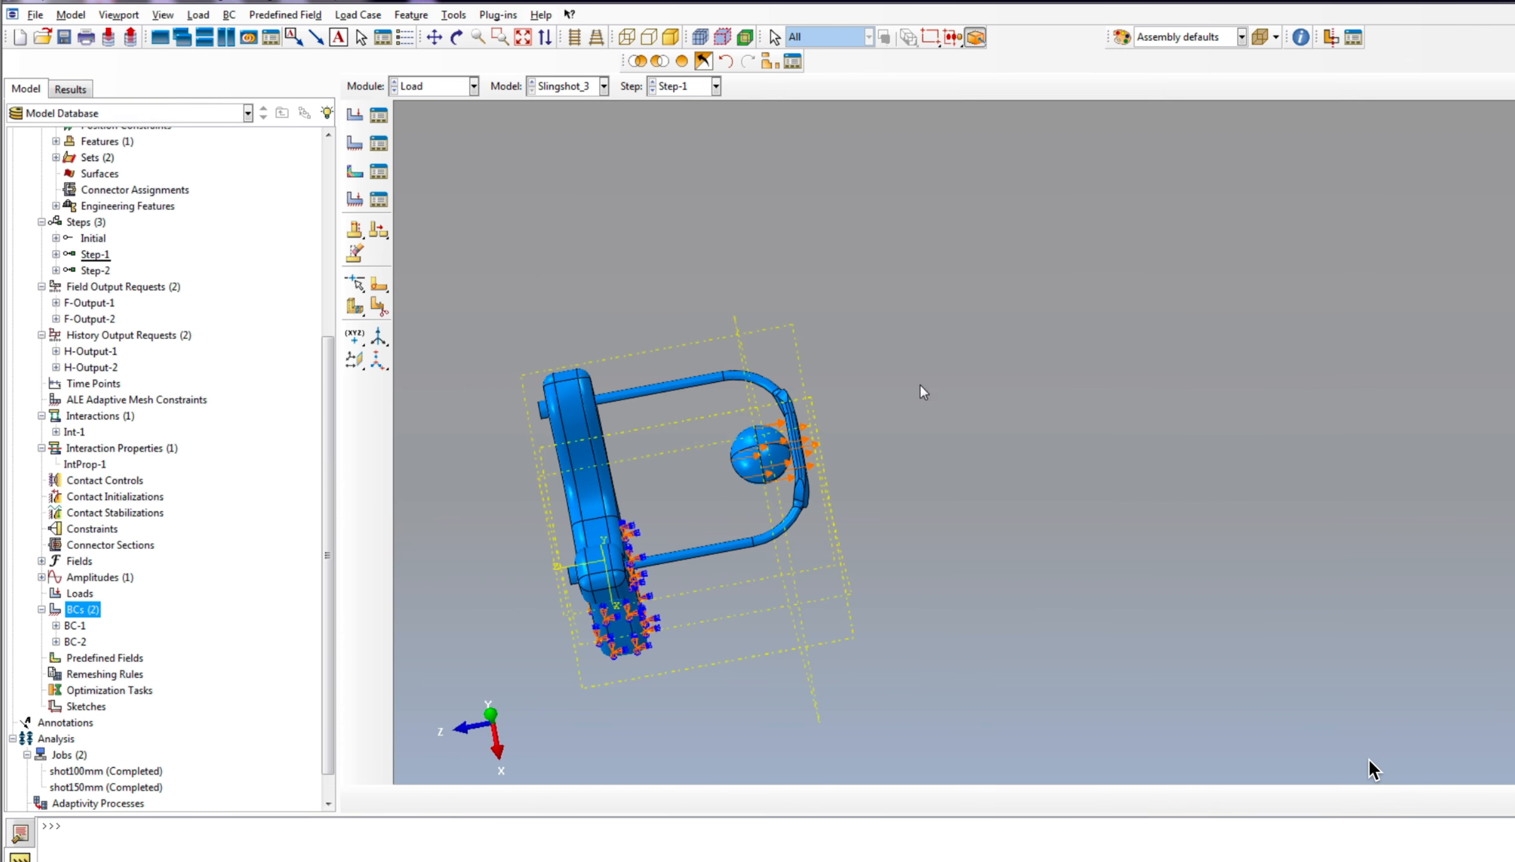
scroll(919, 384, up, 1)
scroll(698, 594, down, 4)
scroll(782, 517, up, 3)
scroll(825, 410, down, 3)
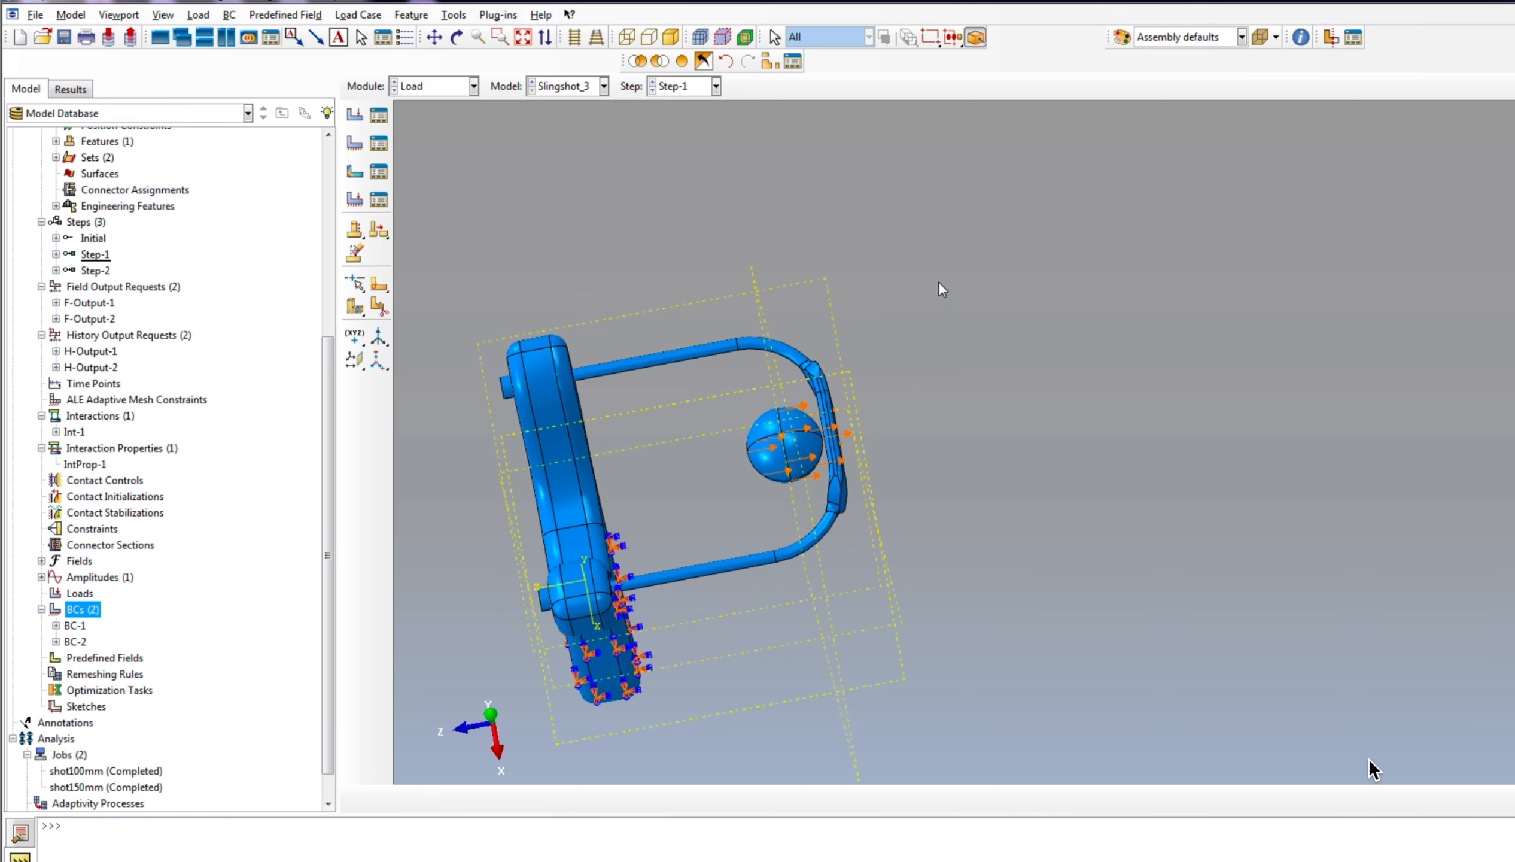
scroll(742, 349, up, 3)
click(457, 37)
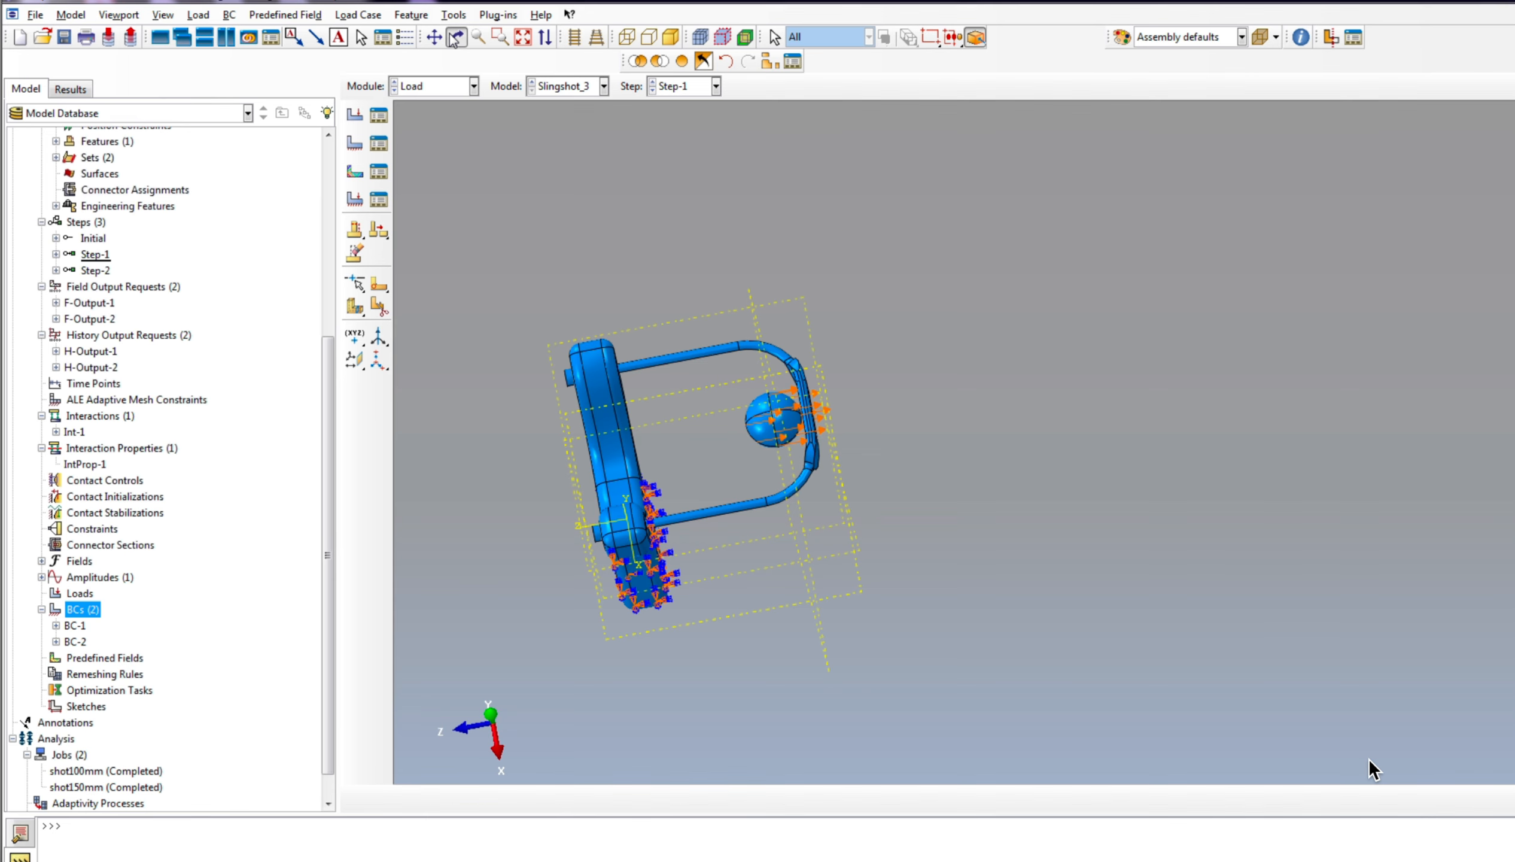
drag(823, 478, 793, 361)
Step: Create a uniform Gravity load in Step-1 on the whole model, defined through Component 2 with instantaneous amplitude
right_click(84, 594)
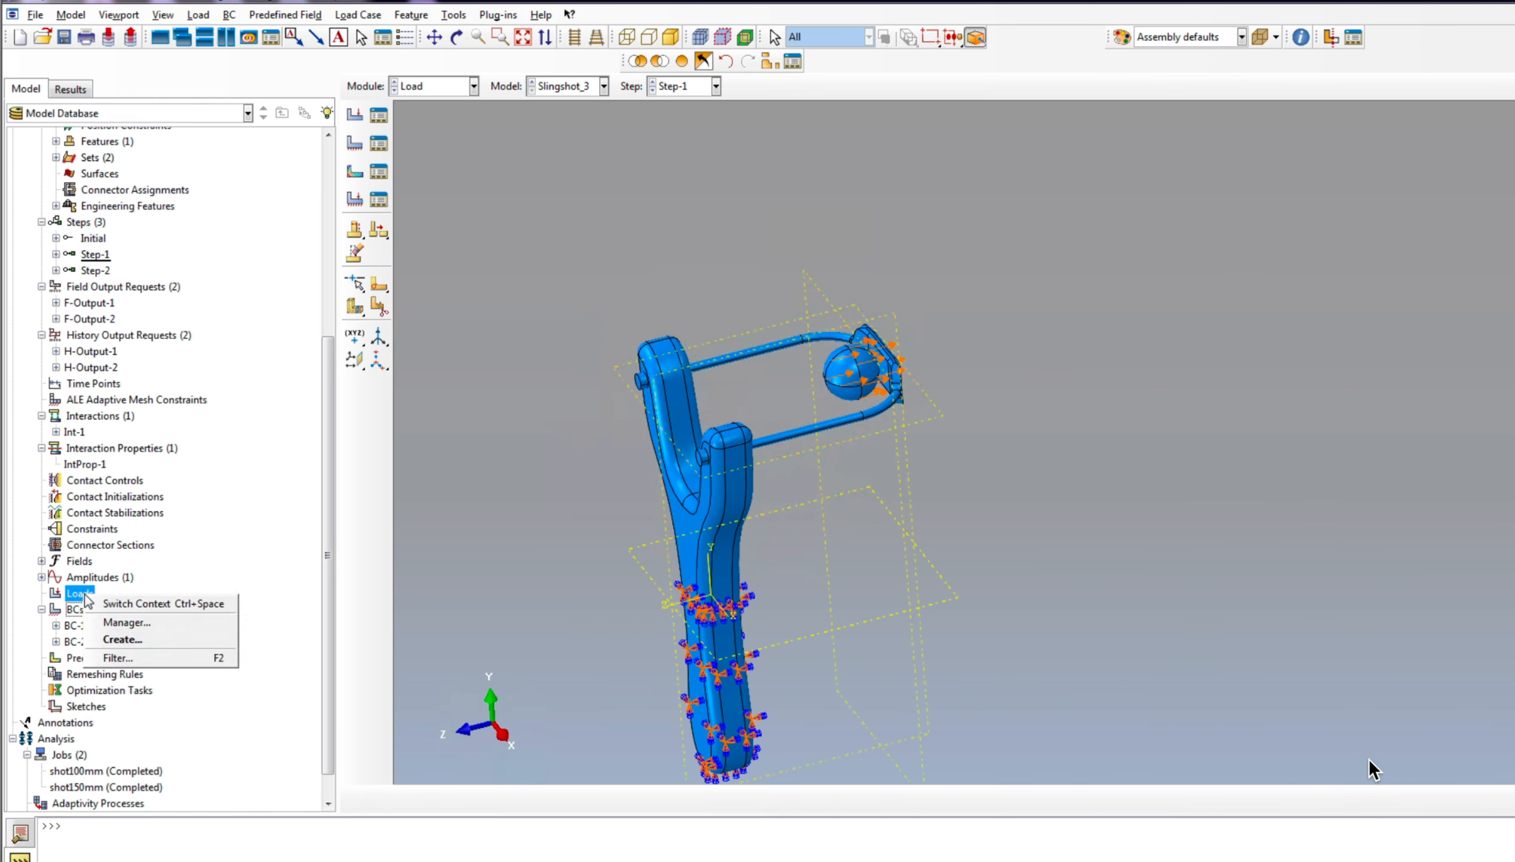
click(127, 641)
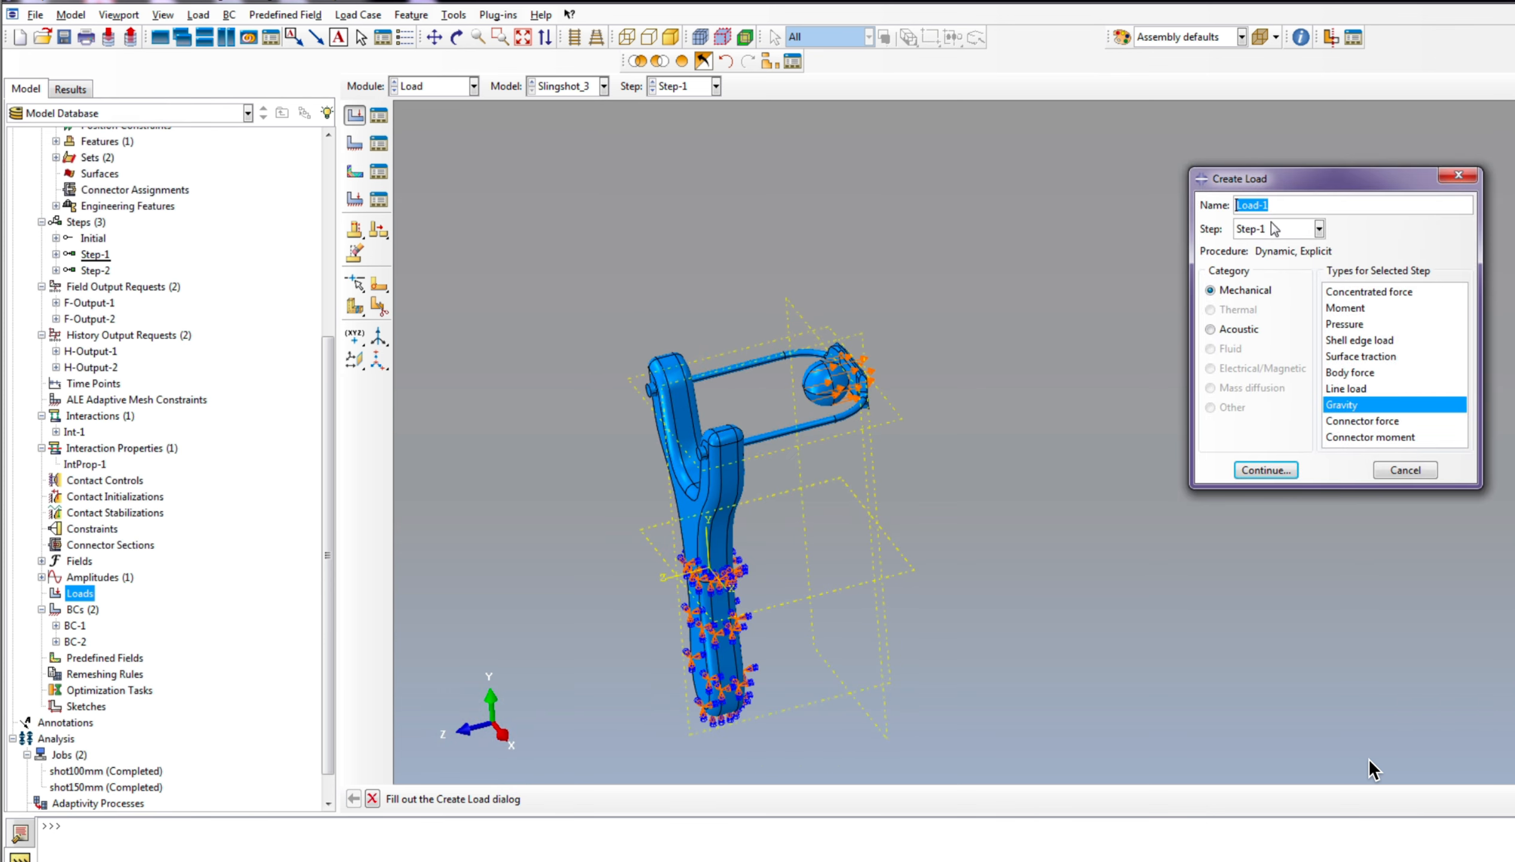
click(1266, 470)
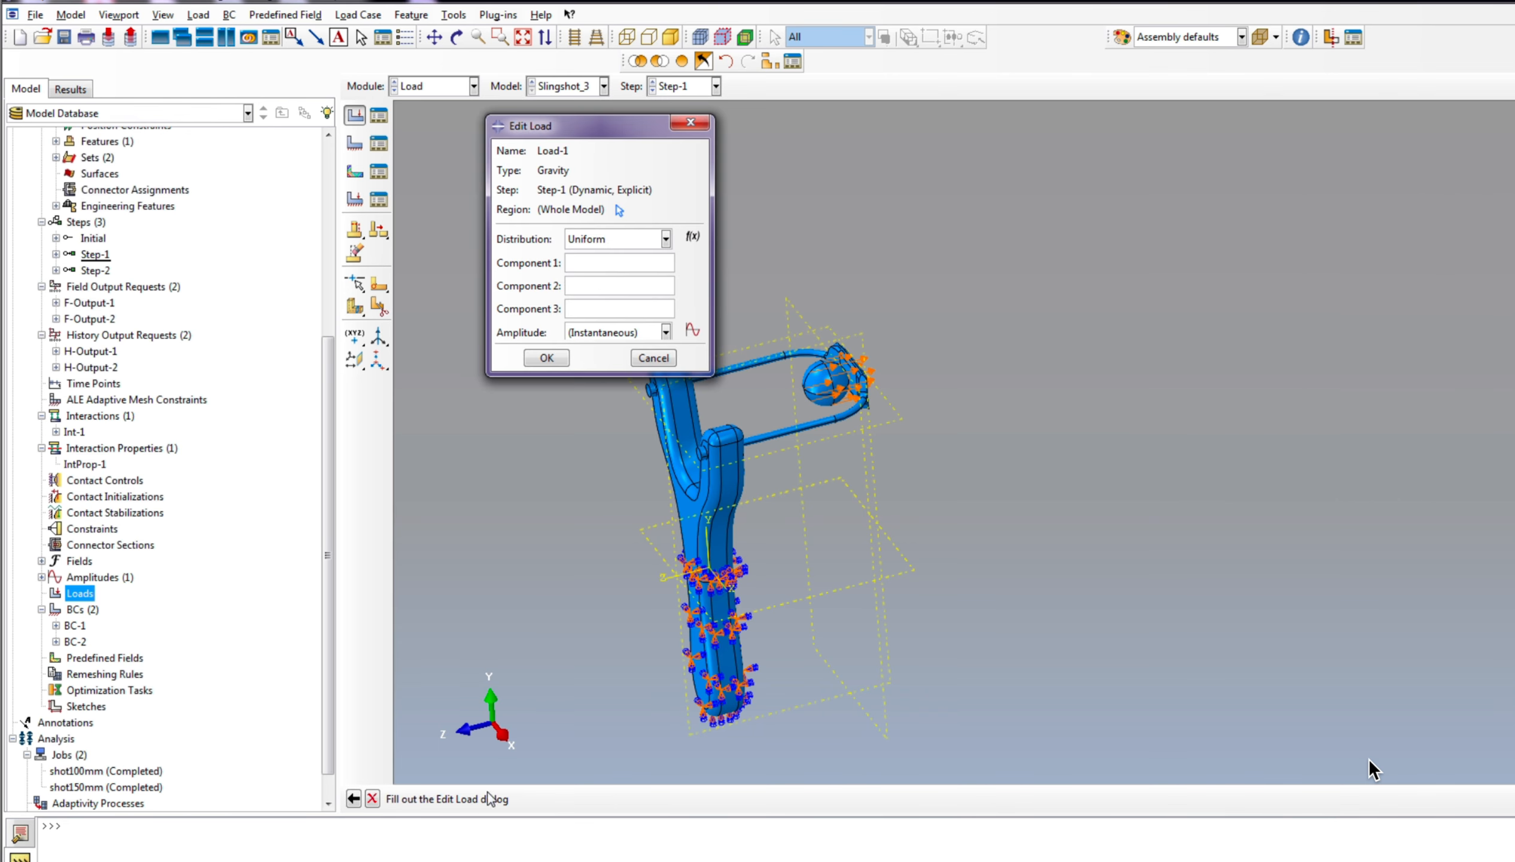
click(567, 285)
click(543, 359)
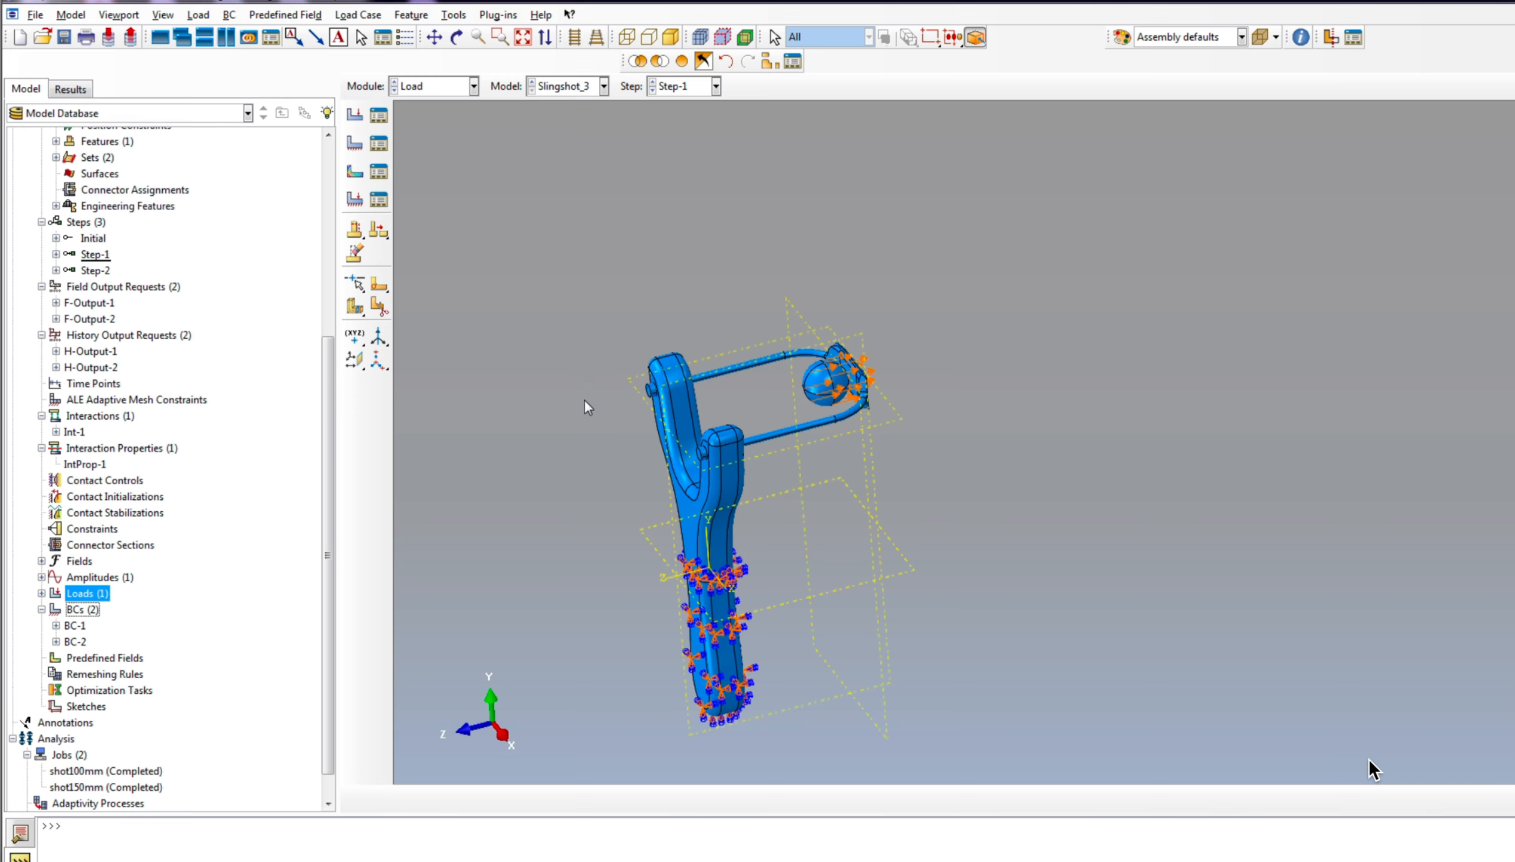
Step: Inspect the gravity load in the model tree and its direction symbol on the slingshot handle
scroll(943, 442, down, 2)
scroll(749, 552, down, 4)
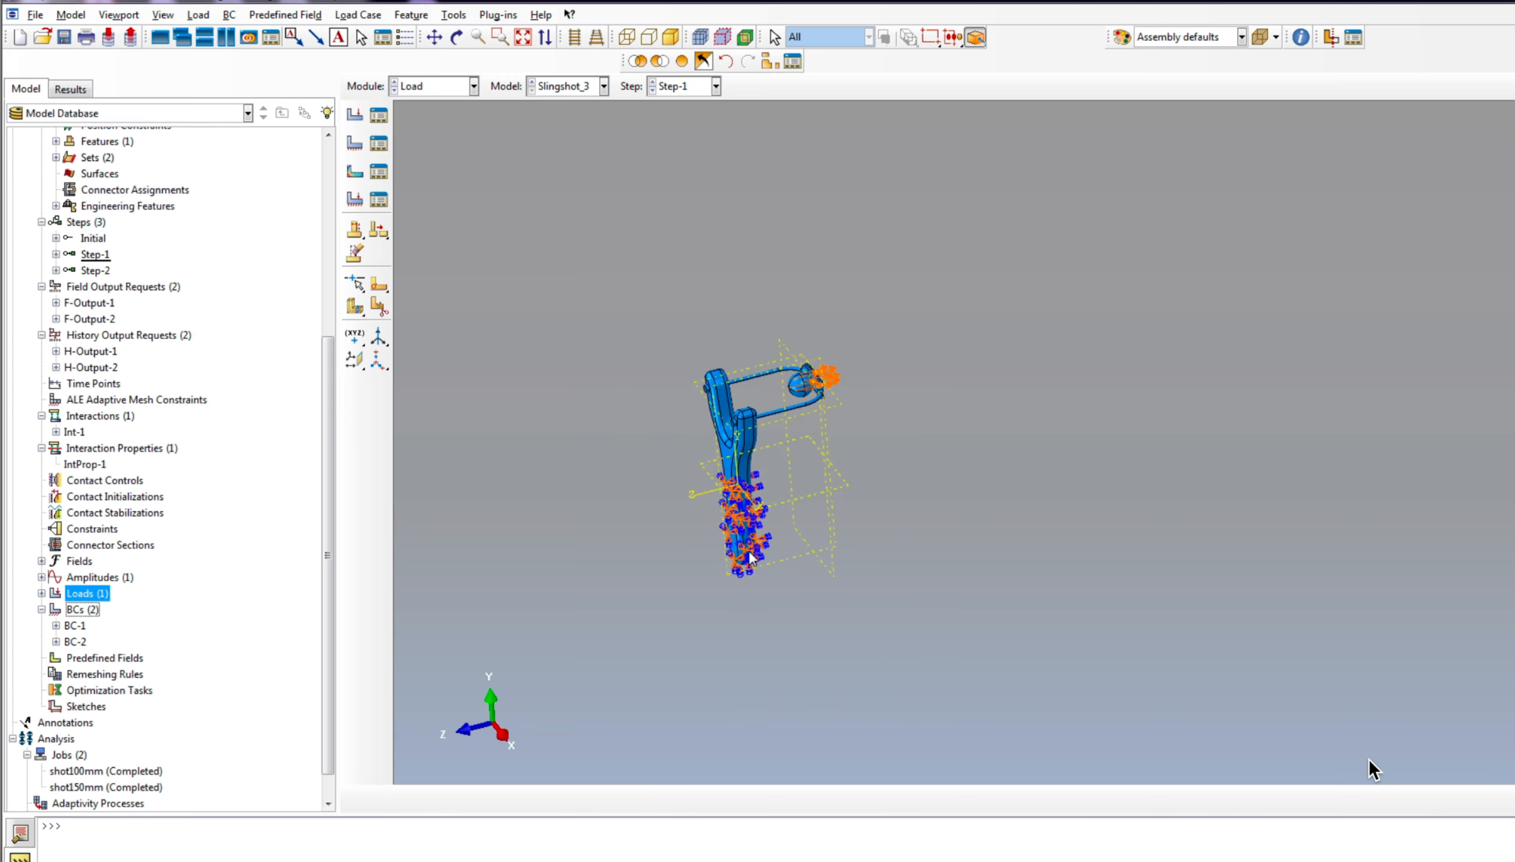
scroll(750, 559, up, 3)
click(457, 38)
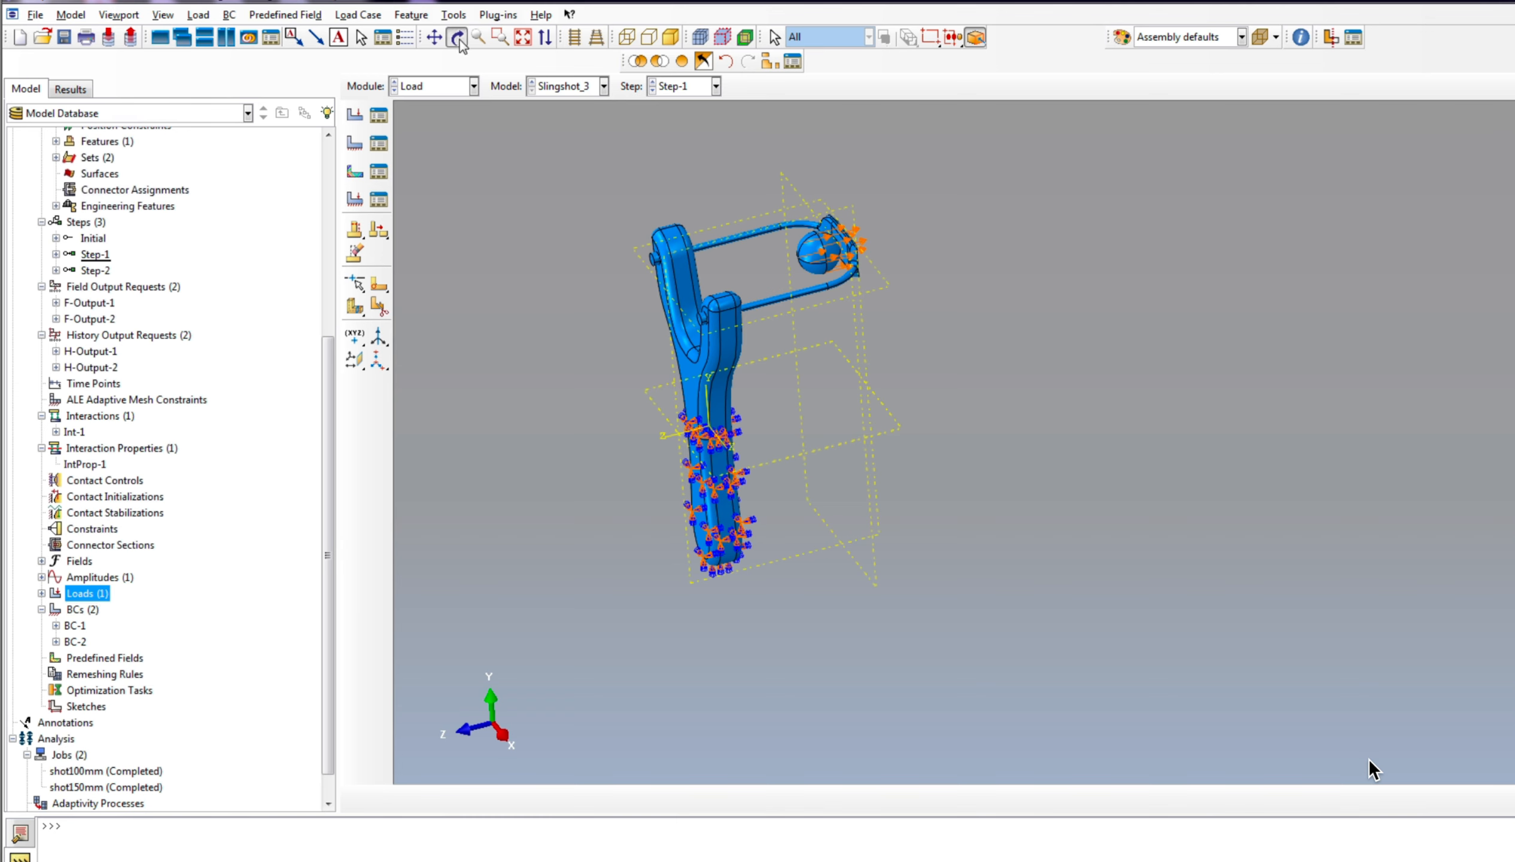
drag(920, 514, 1167, 482)
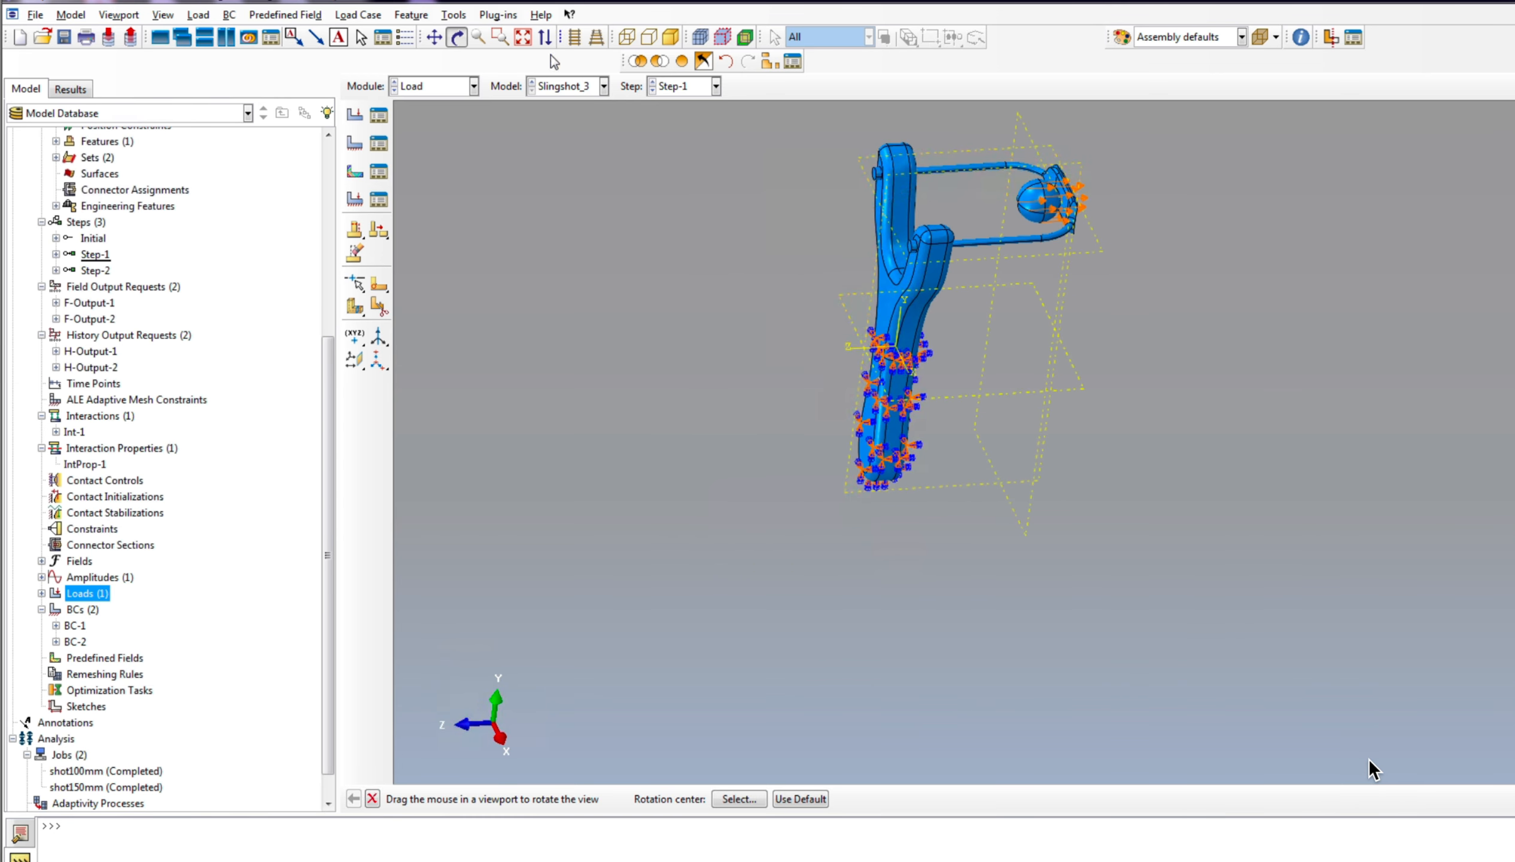
click(41, 593)
click(80, 609)
right_click(84, 610)
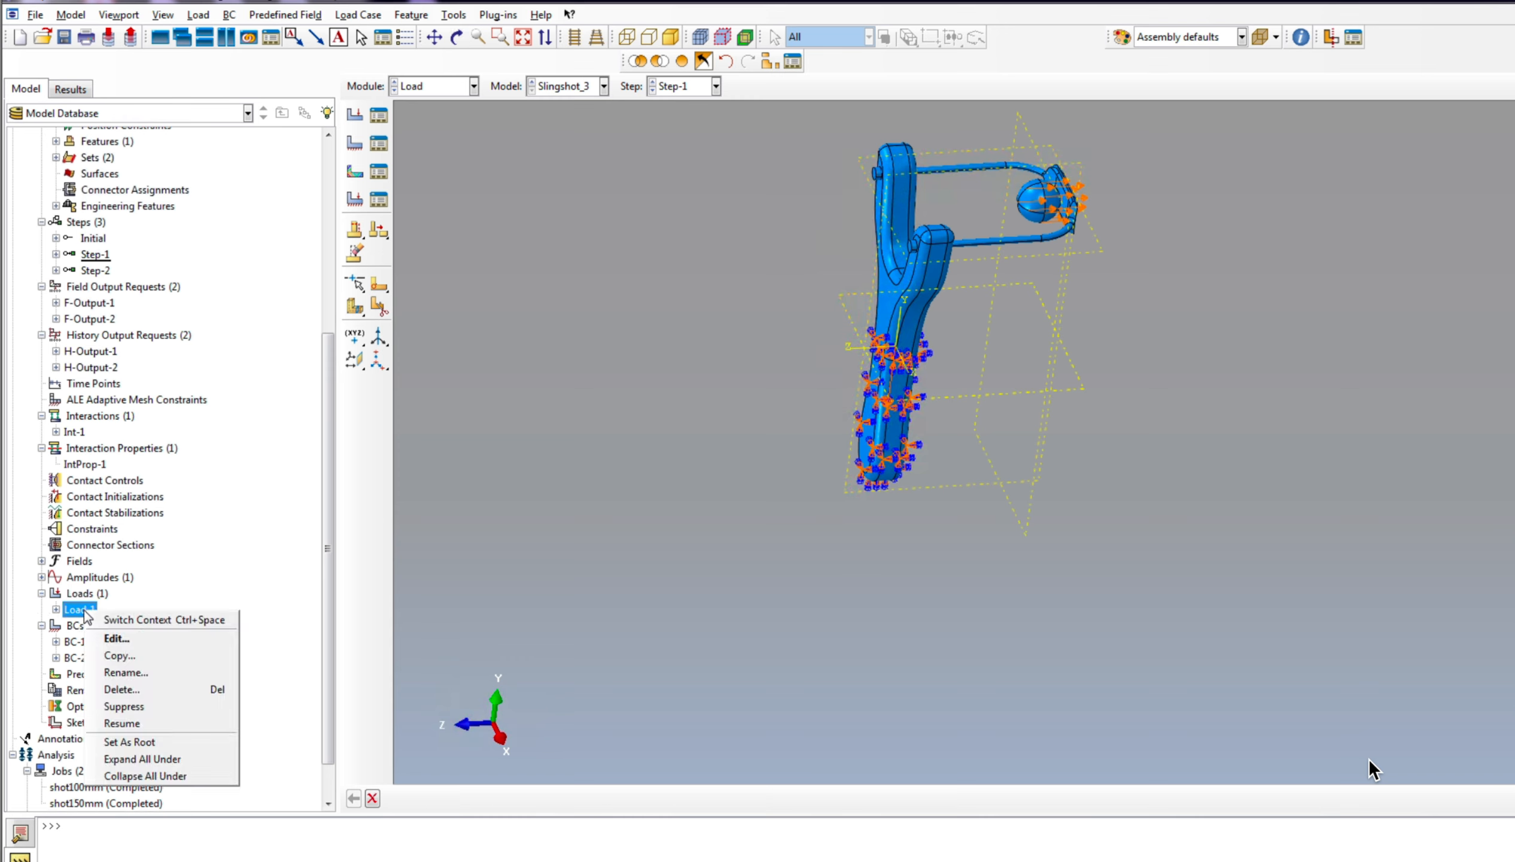
click(814, 551)
scroll(905, 399, down, 5)
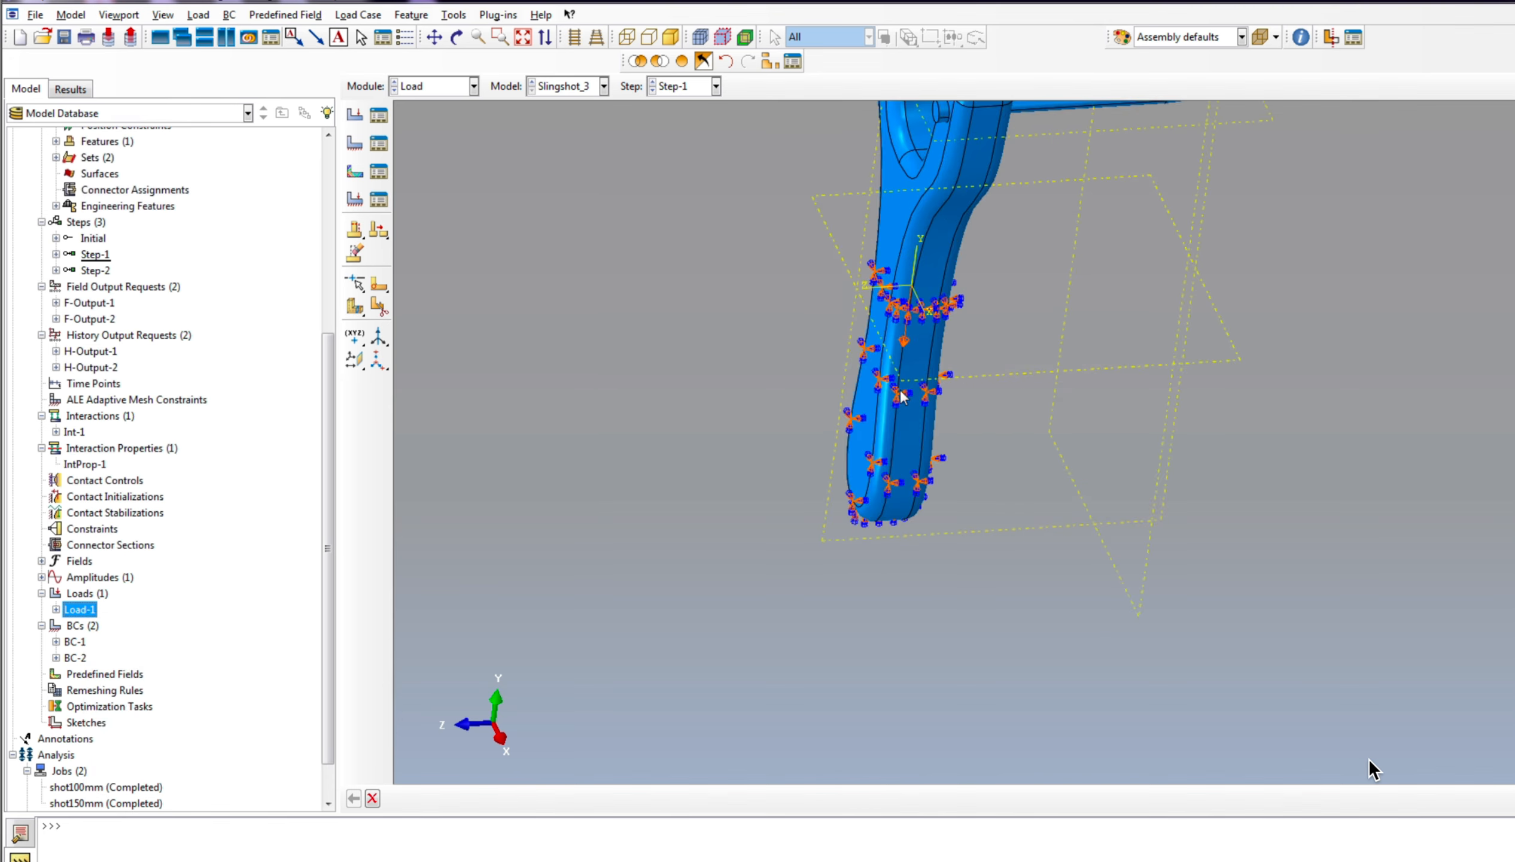
scroll(915, 297, up, 10)
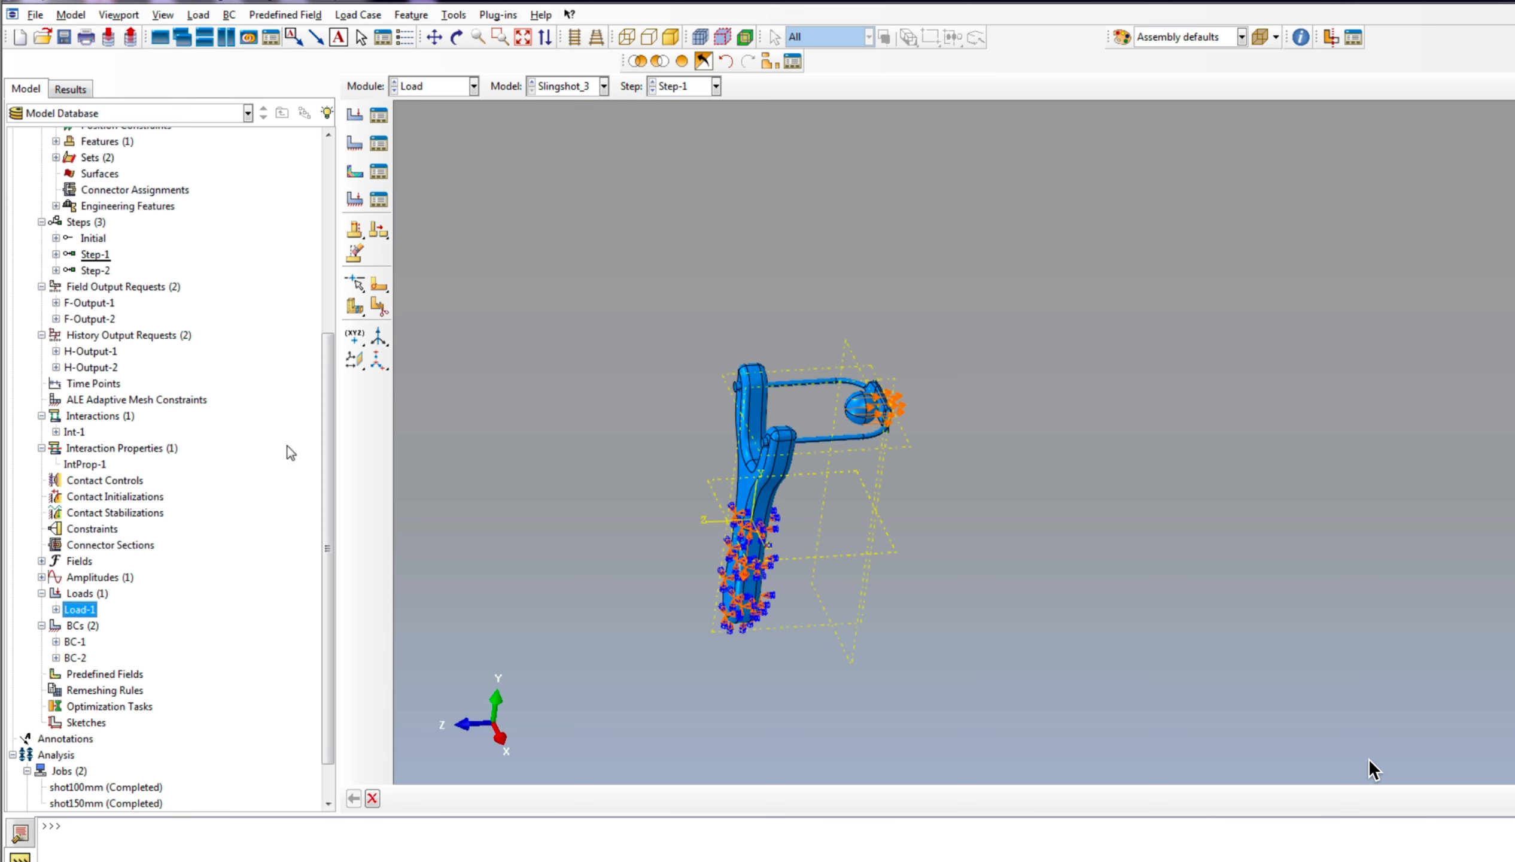
Step: Deactivate the ball's displacement boundary condition BC-2 in Step-2 so the ball is released
click(378, 145)
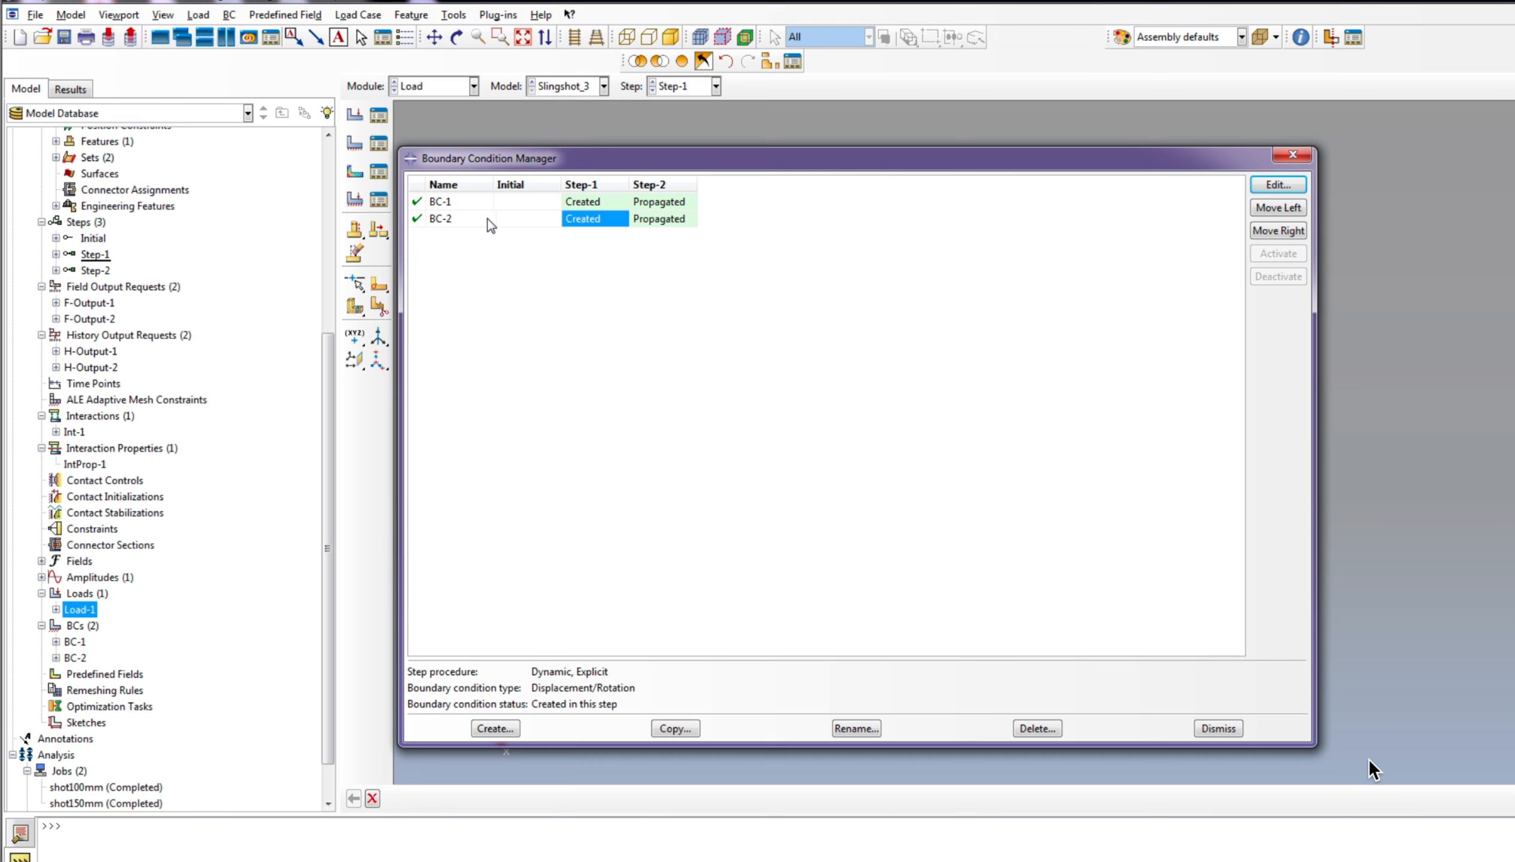
click(661, 219)
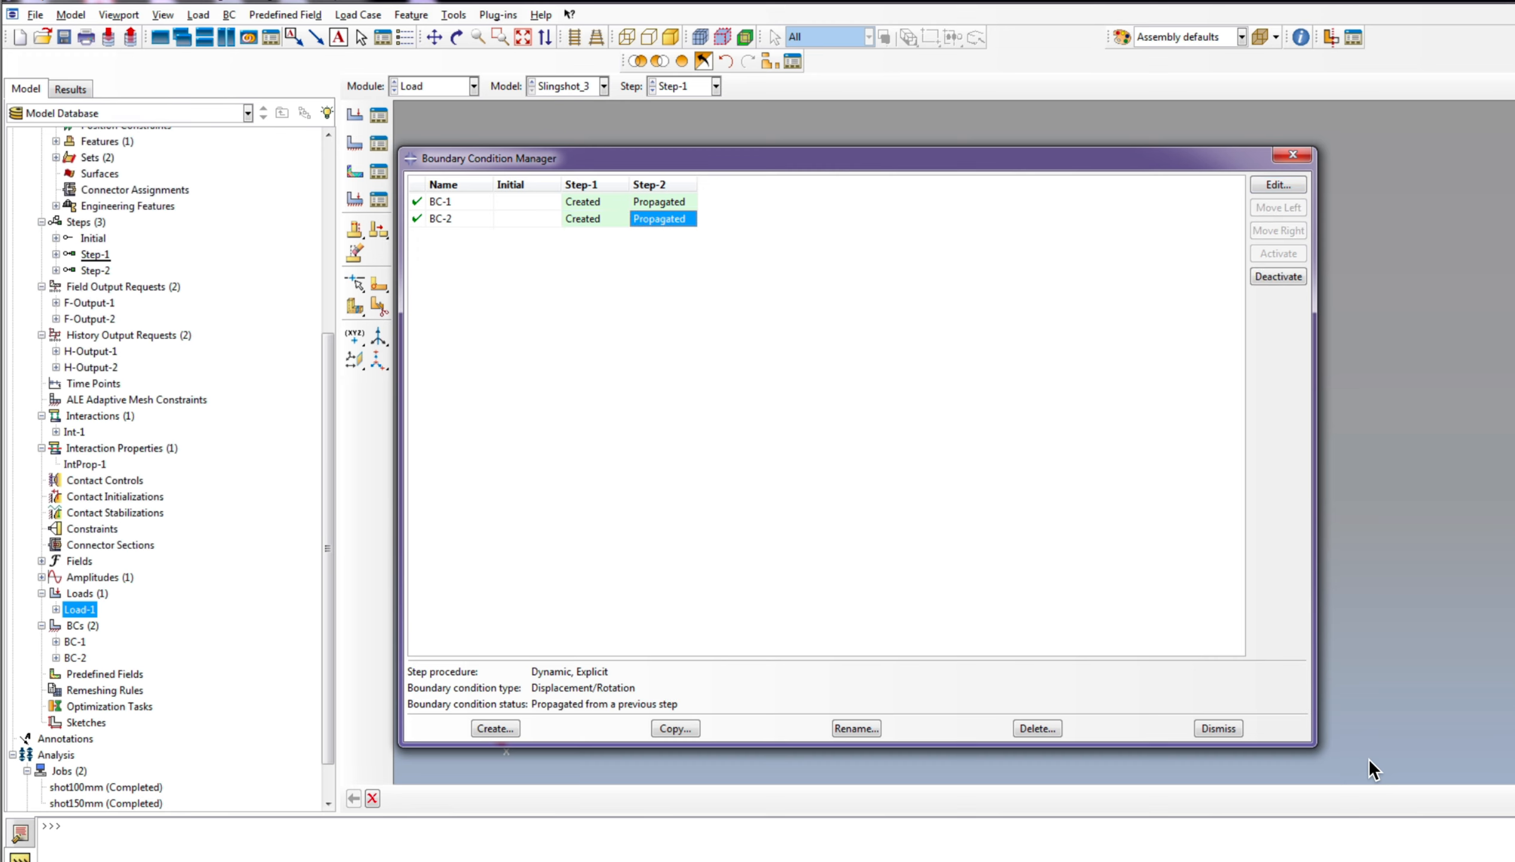
click(1291, 275)
click(1277, 278)
Step: Check the boundary condition states per step against the ball and slingshot in the assembly, and close the manager
drag(608, 160, 785, 567)
scroll(659, 460, up, 3)
scroll(902, 457, down, 3)
scroll(724, 396, down, 3)
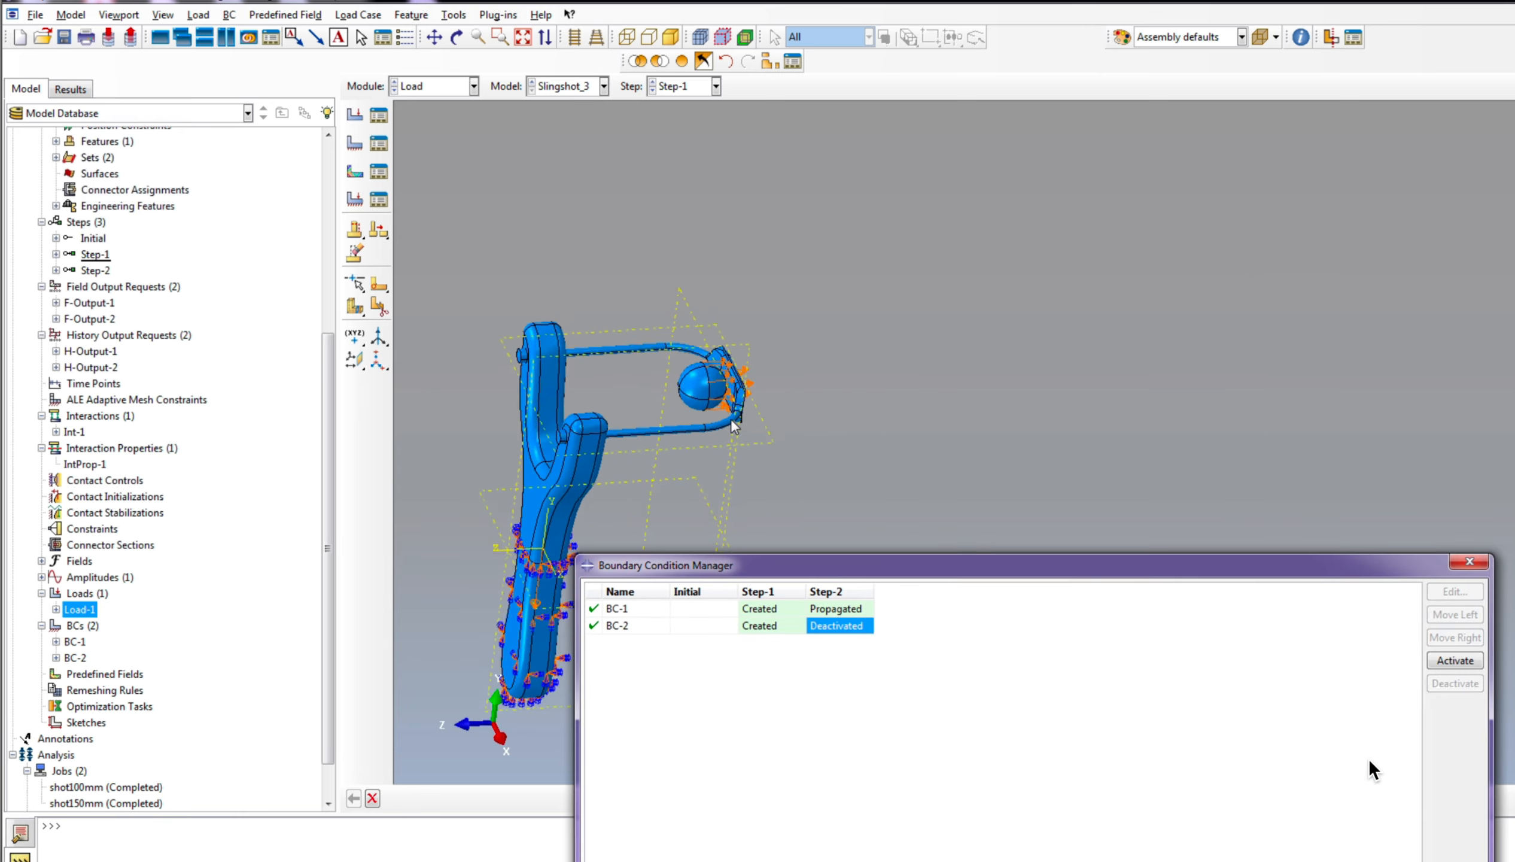
scroll(730, 426, down, 3)
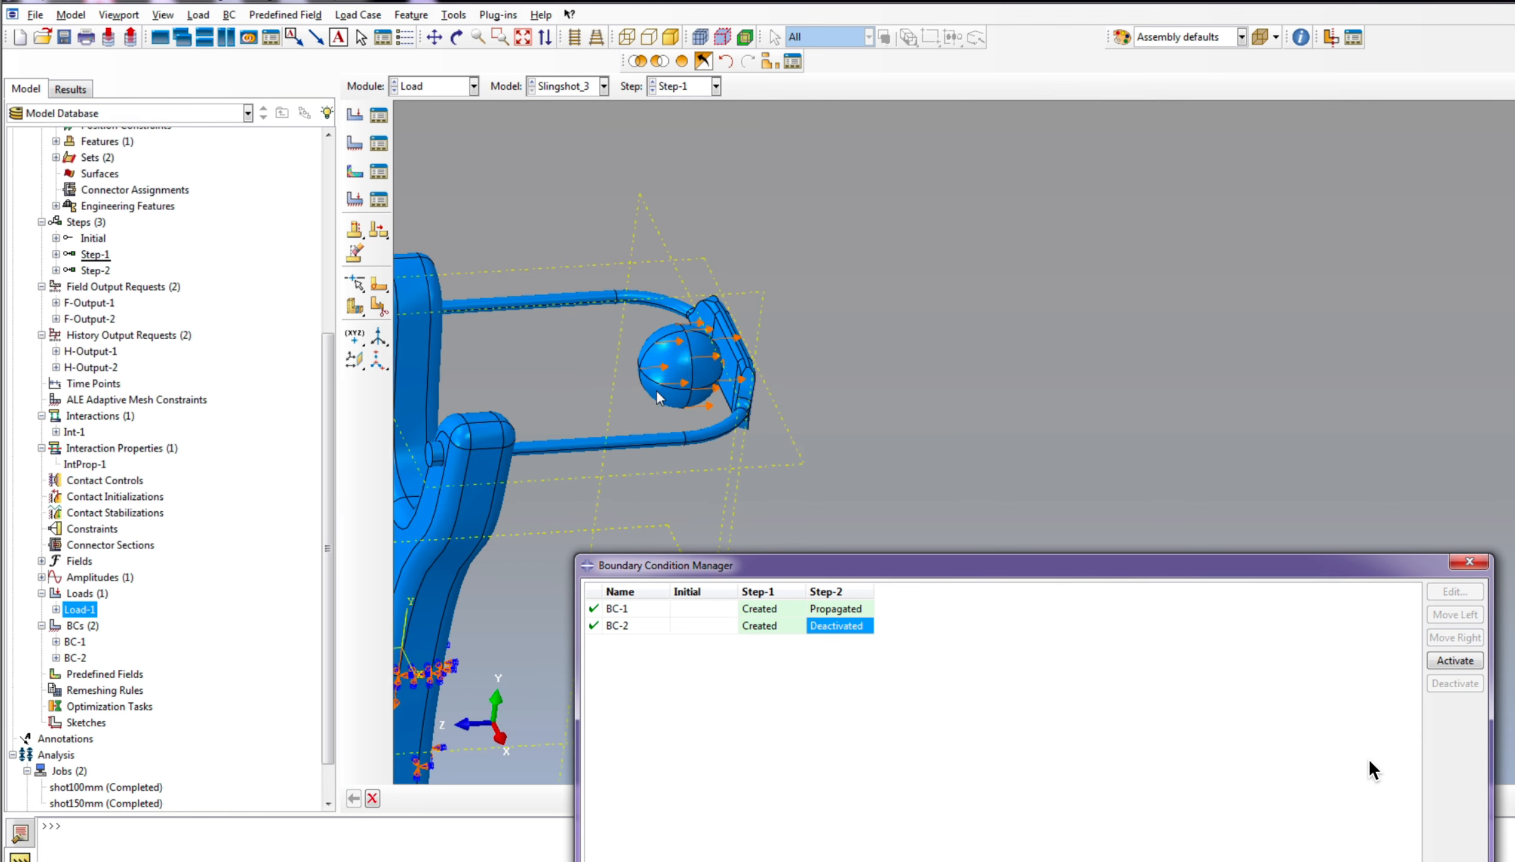
scroll(644, 417, up, 3)
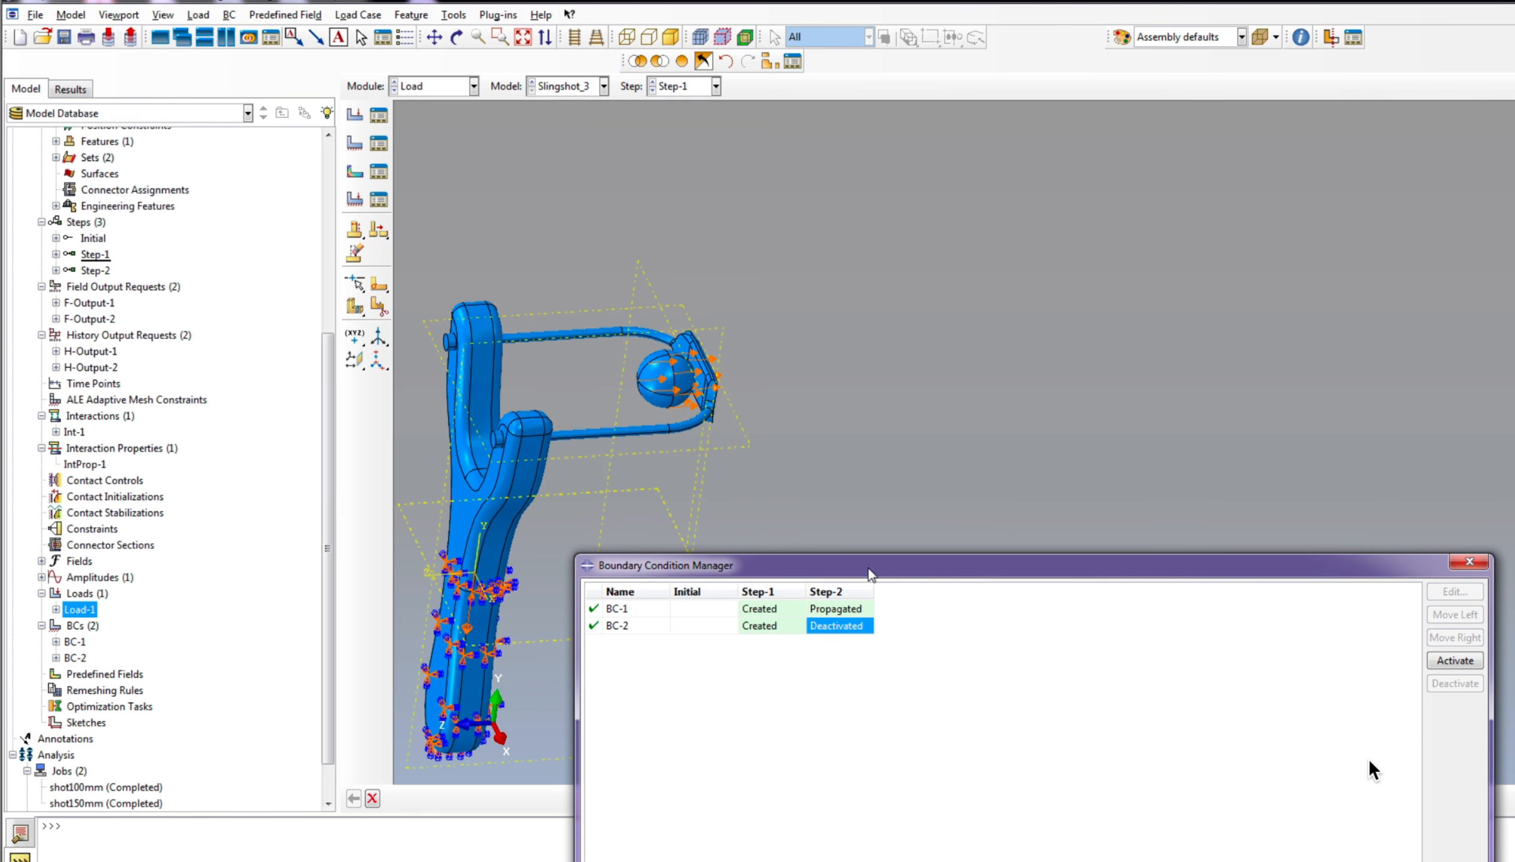
drag(854, 571, 999, 149)
scroll(484, 511, up, 2)
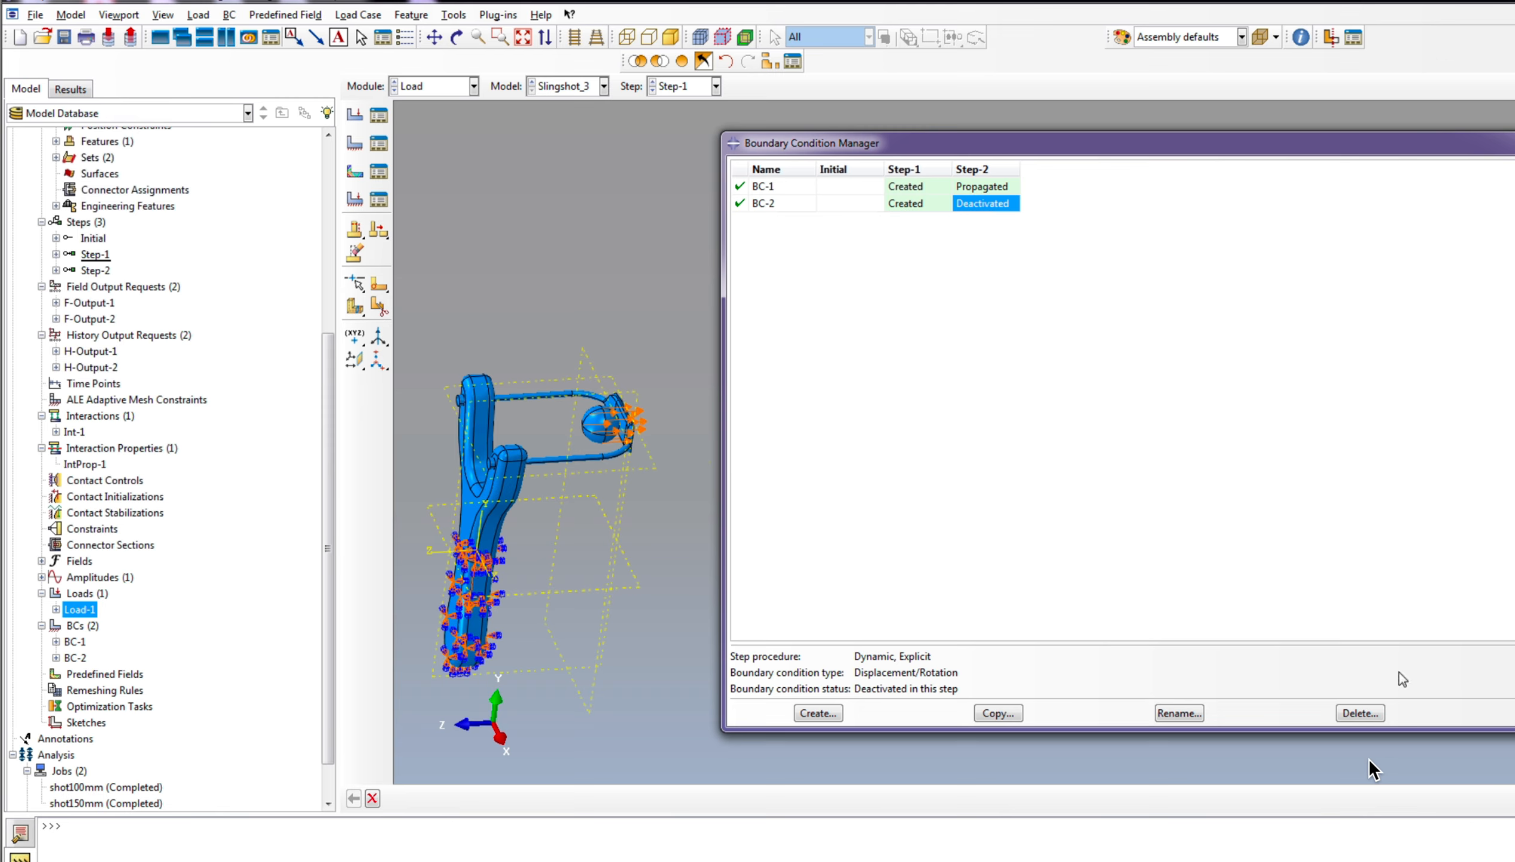
click(1514, 712)
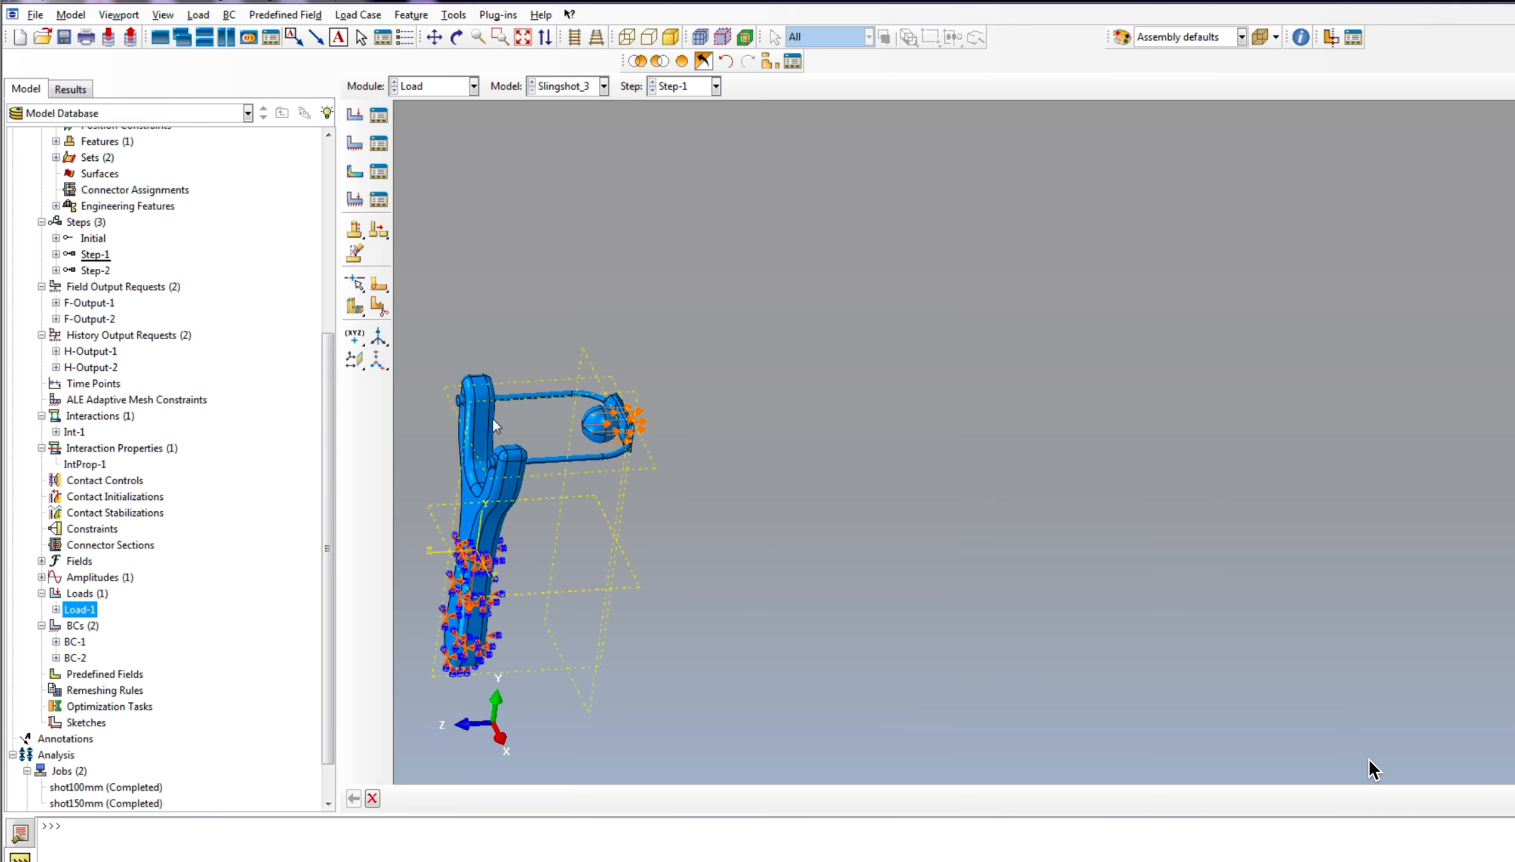
scroll(907, 476, up, 3)
scroll(691, 450, down, 3)
scroll(562, 423, up, 3)
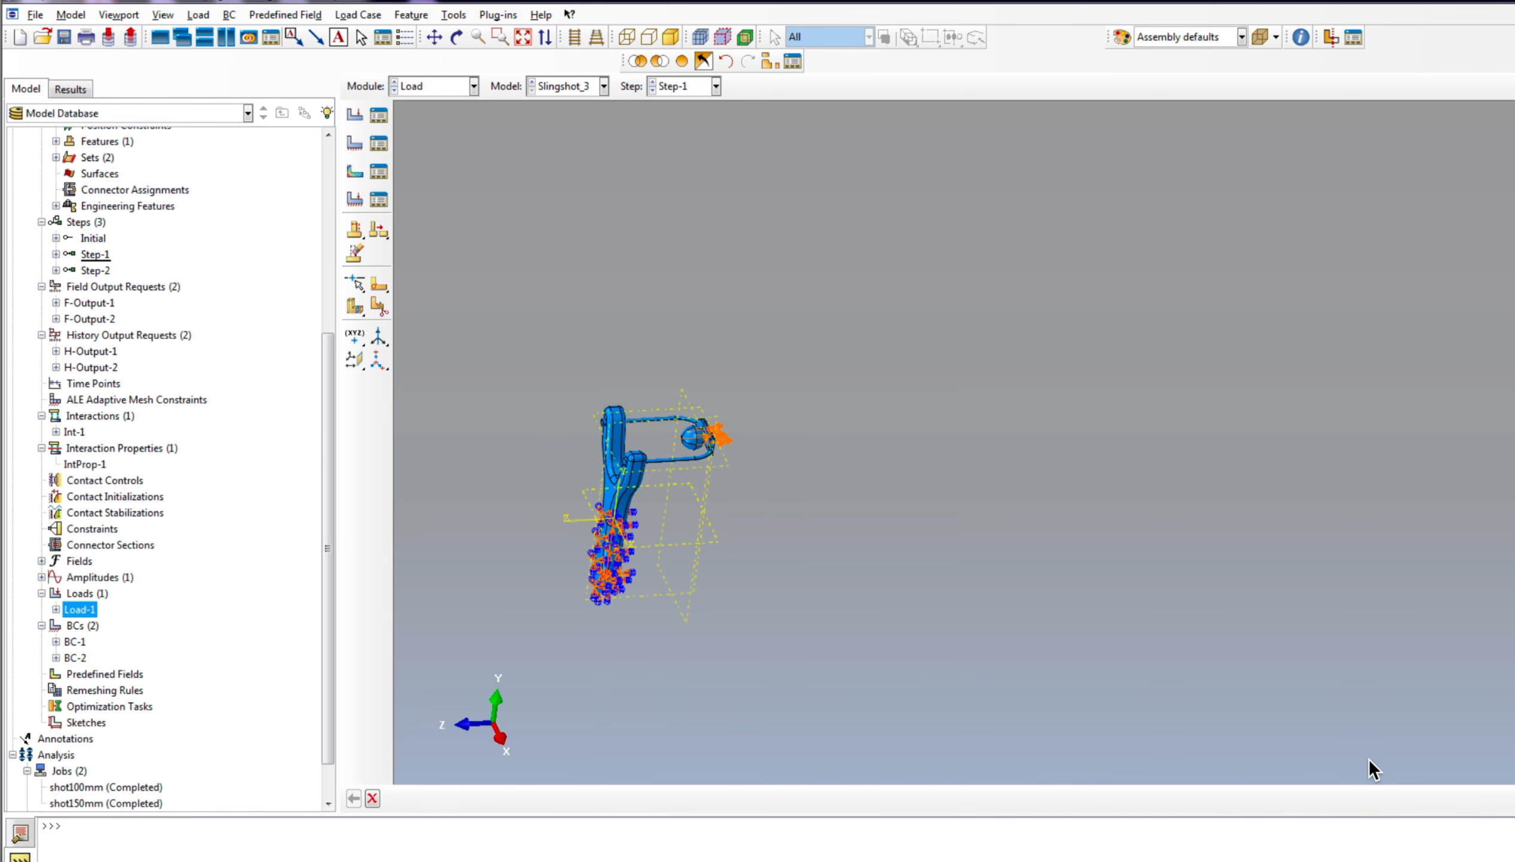
click(457, 37)
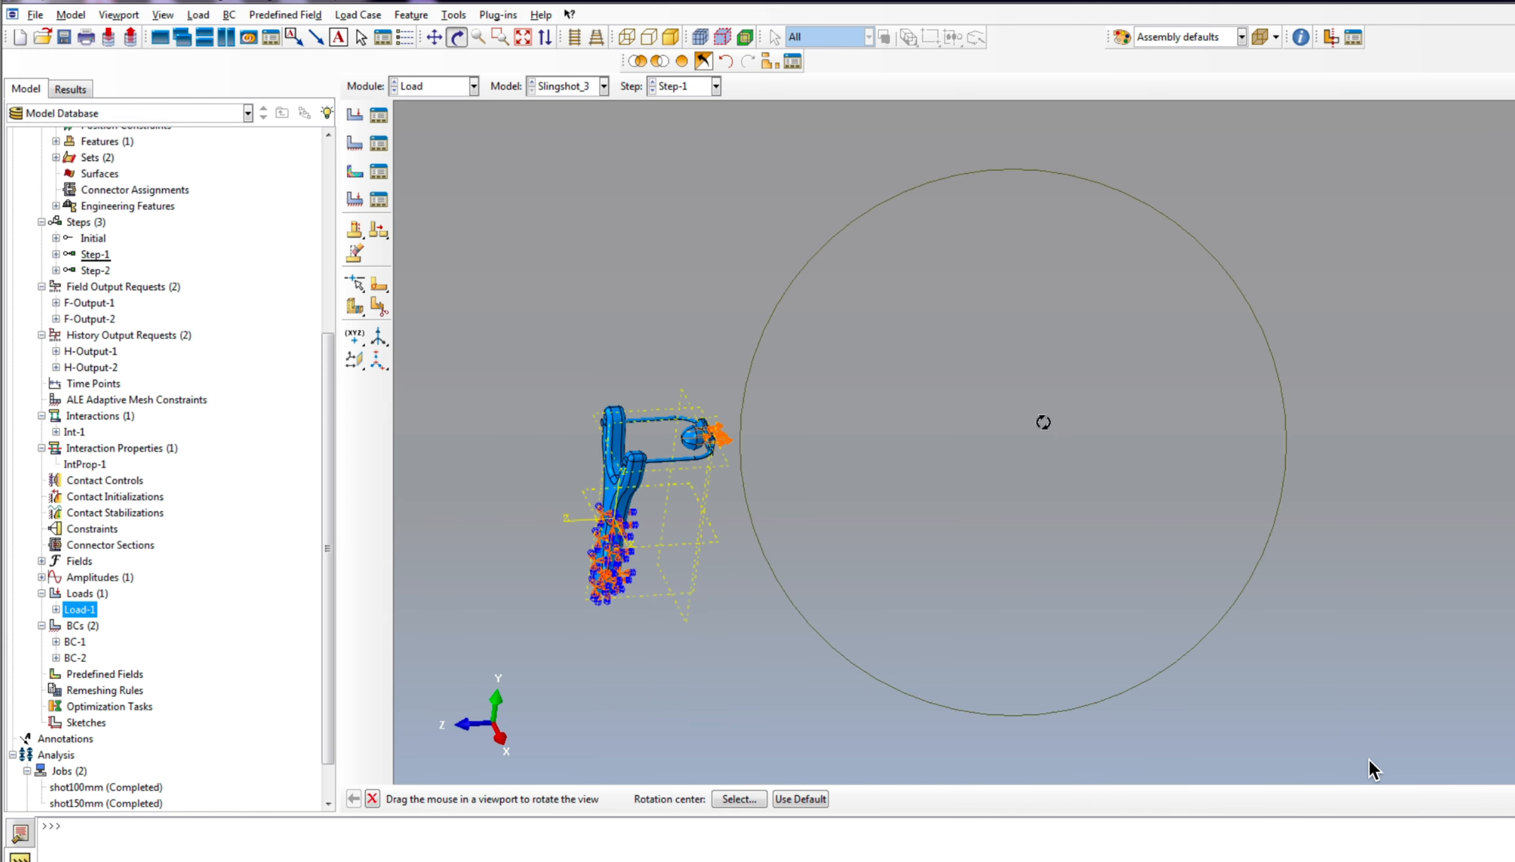
drag(1043, 422, 879, 424)
scroll(135, 507, down, 1)
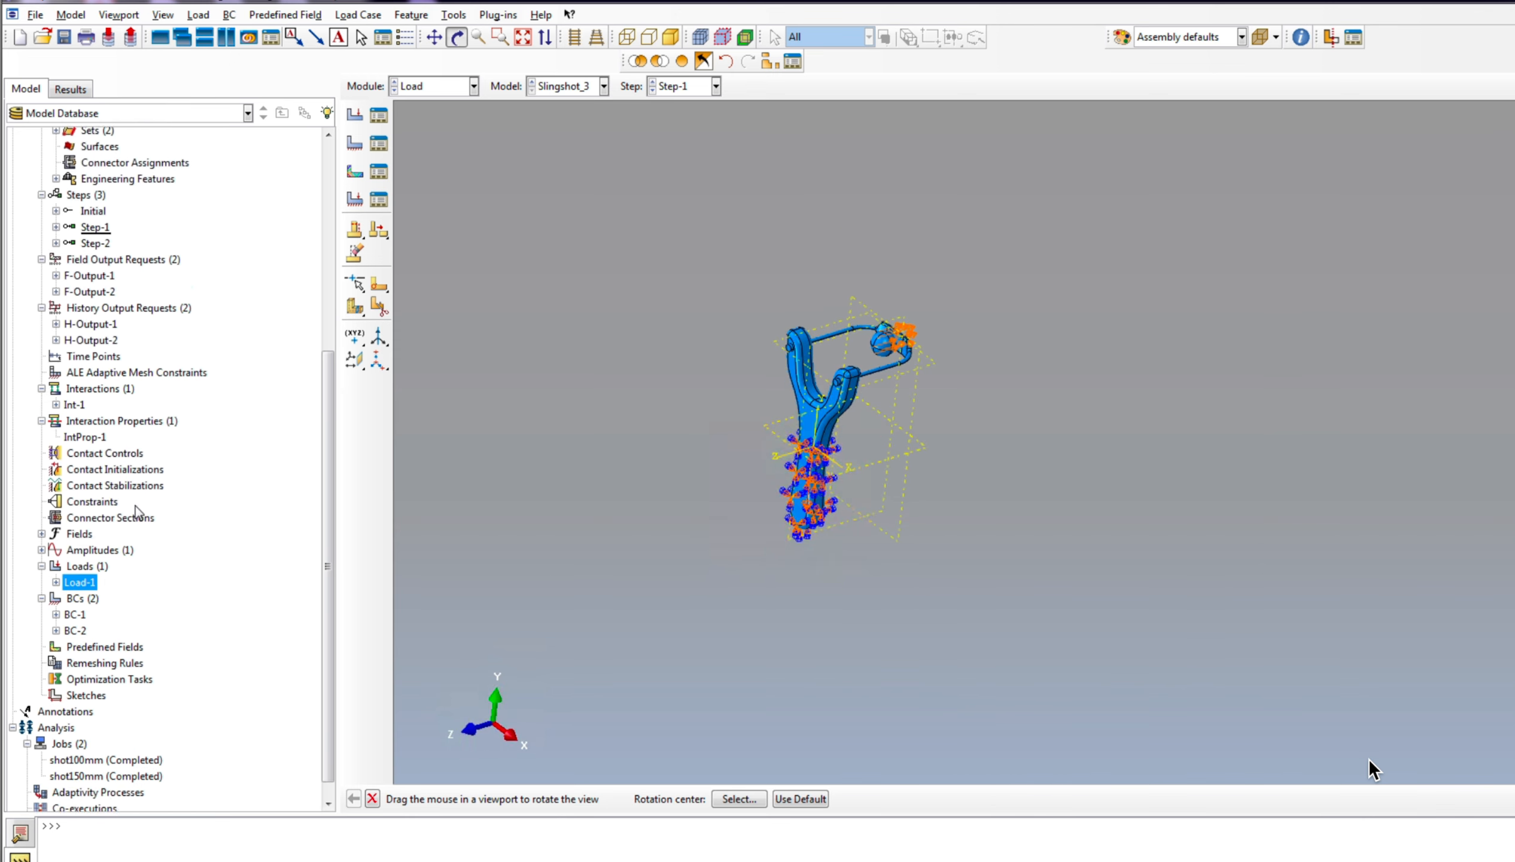
scroll(135, 510, down, 1)
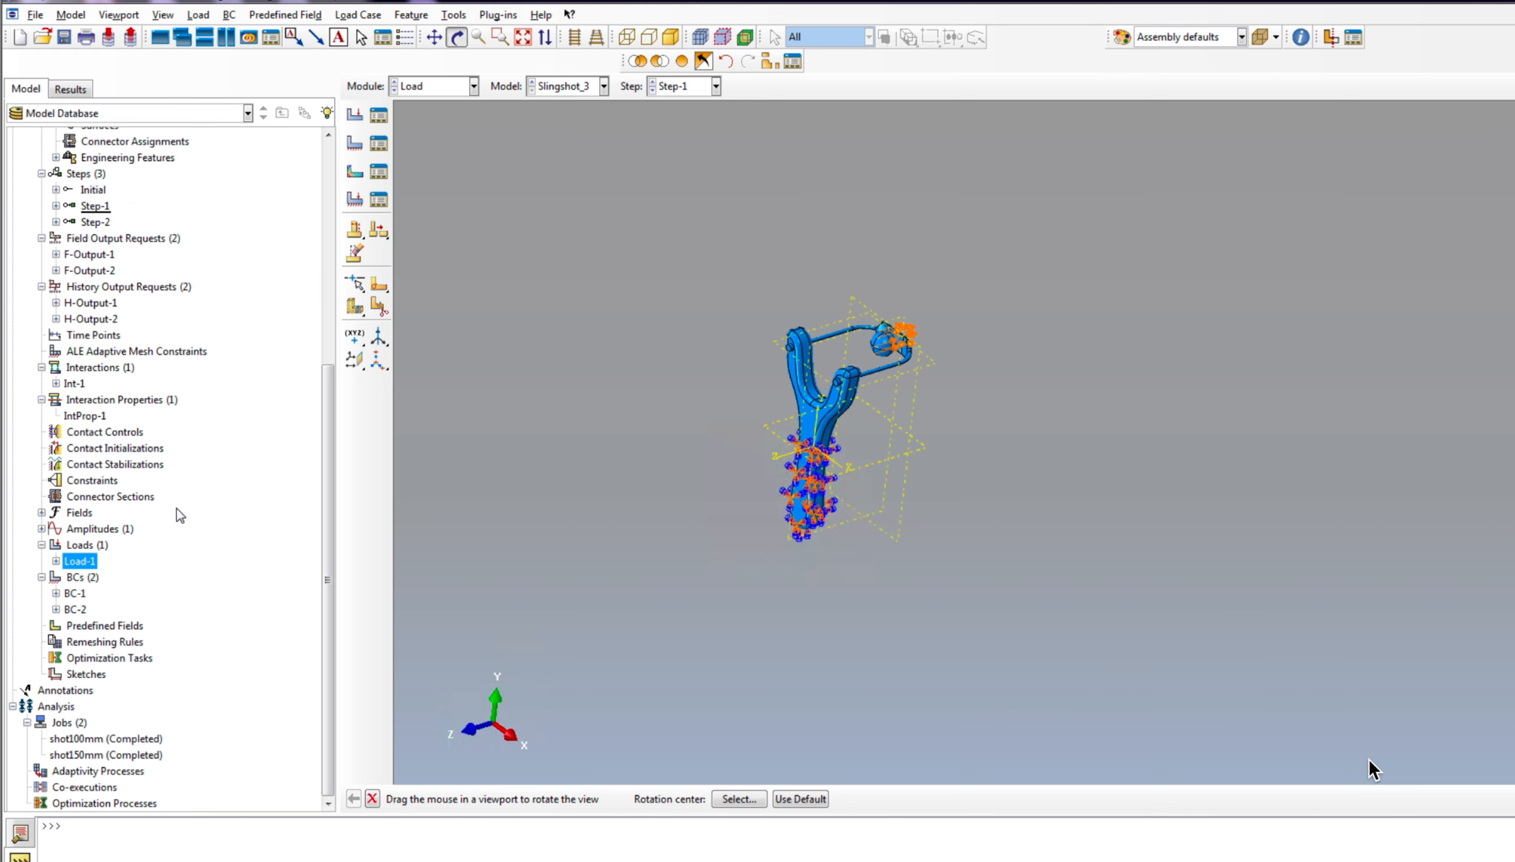
Step: Create a new analysis job named shot150mm_b from the Slingshot_3 model
click(68, 722)
right_click(70, 722)
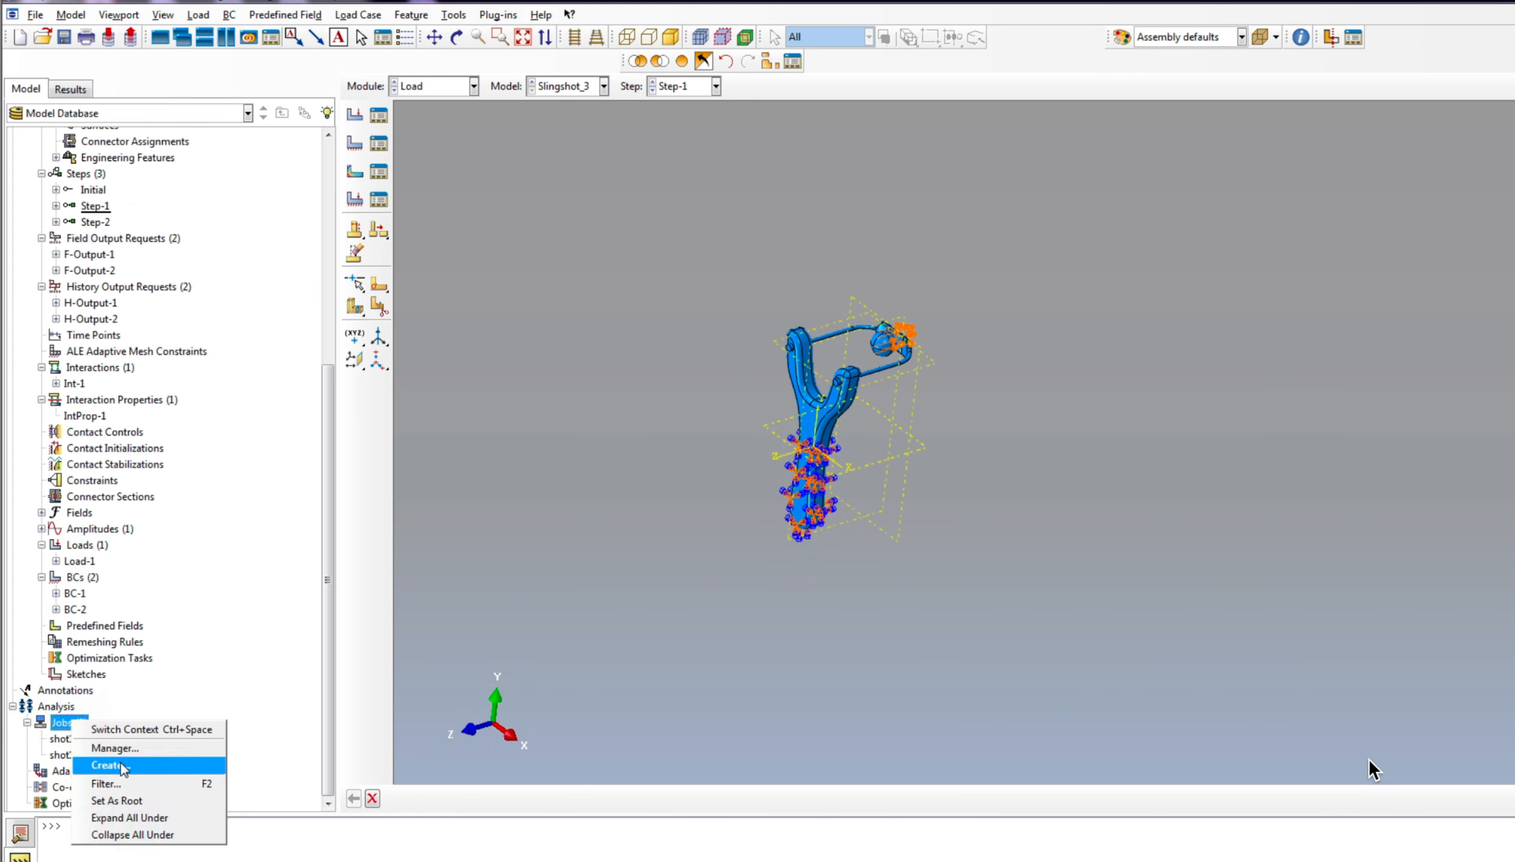
click(108, 764)
text(s)
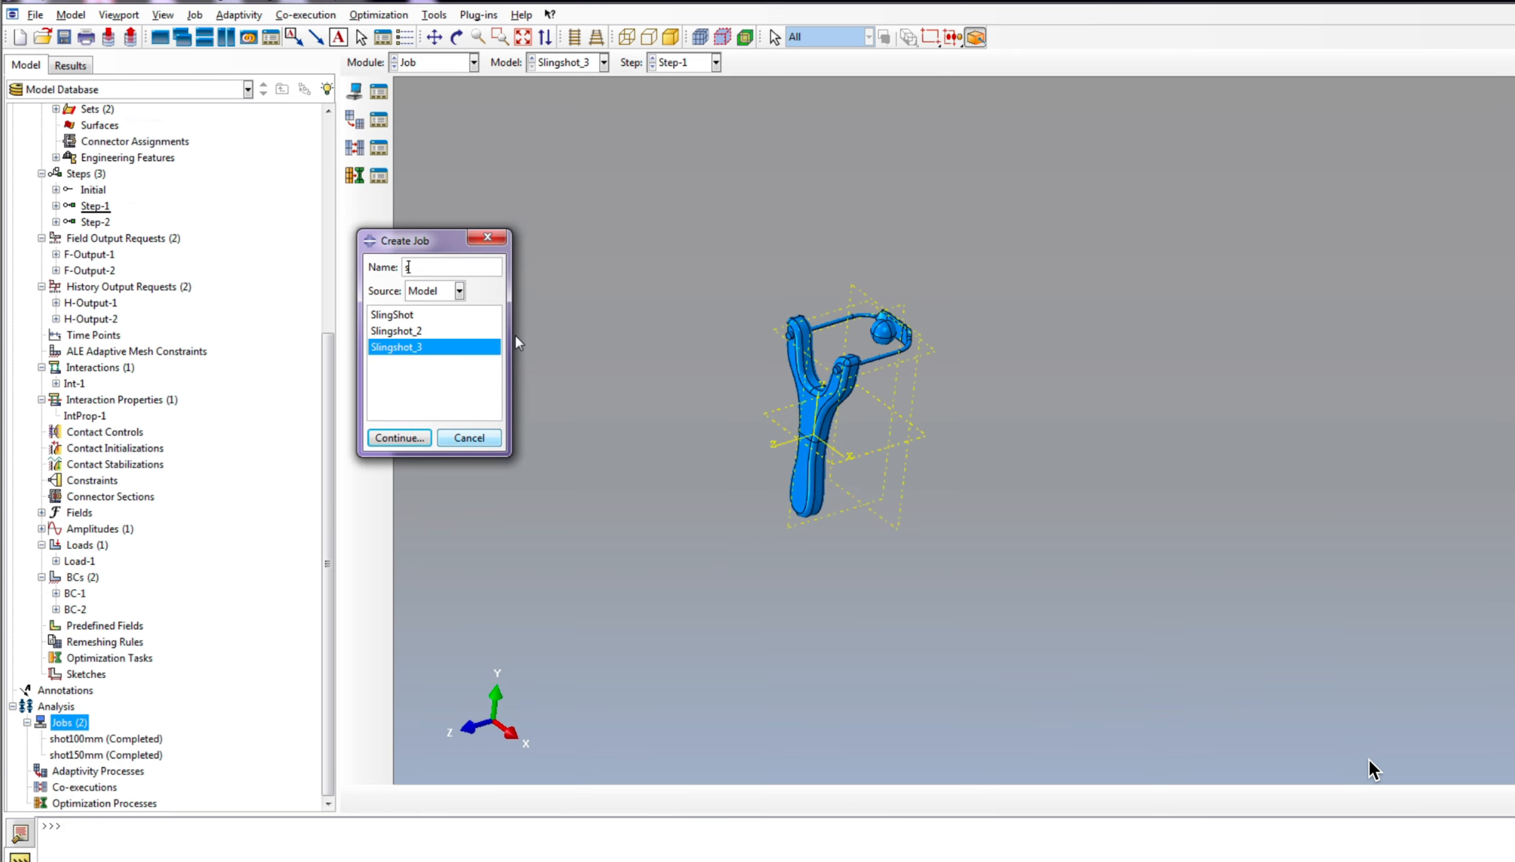
text(hot150mm_b)
click(399, 438)
Step: Enable multiple processors for the job with 2 processors and accept the job settings
click(626, 268)
click(435, 292)
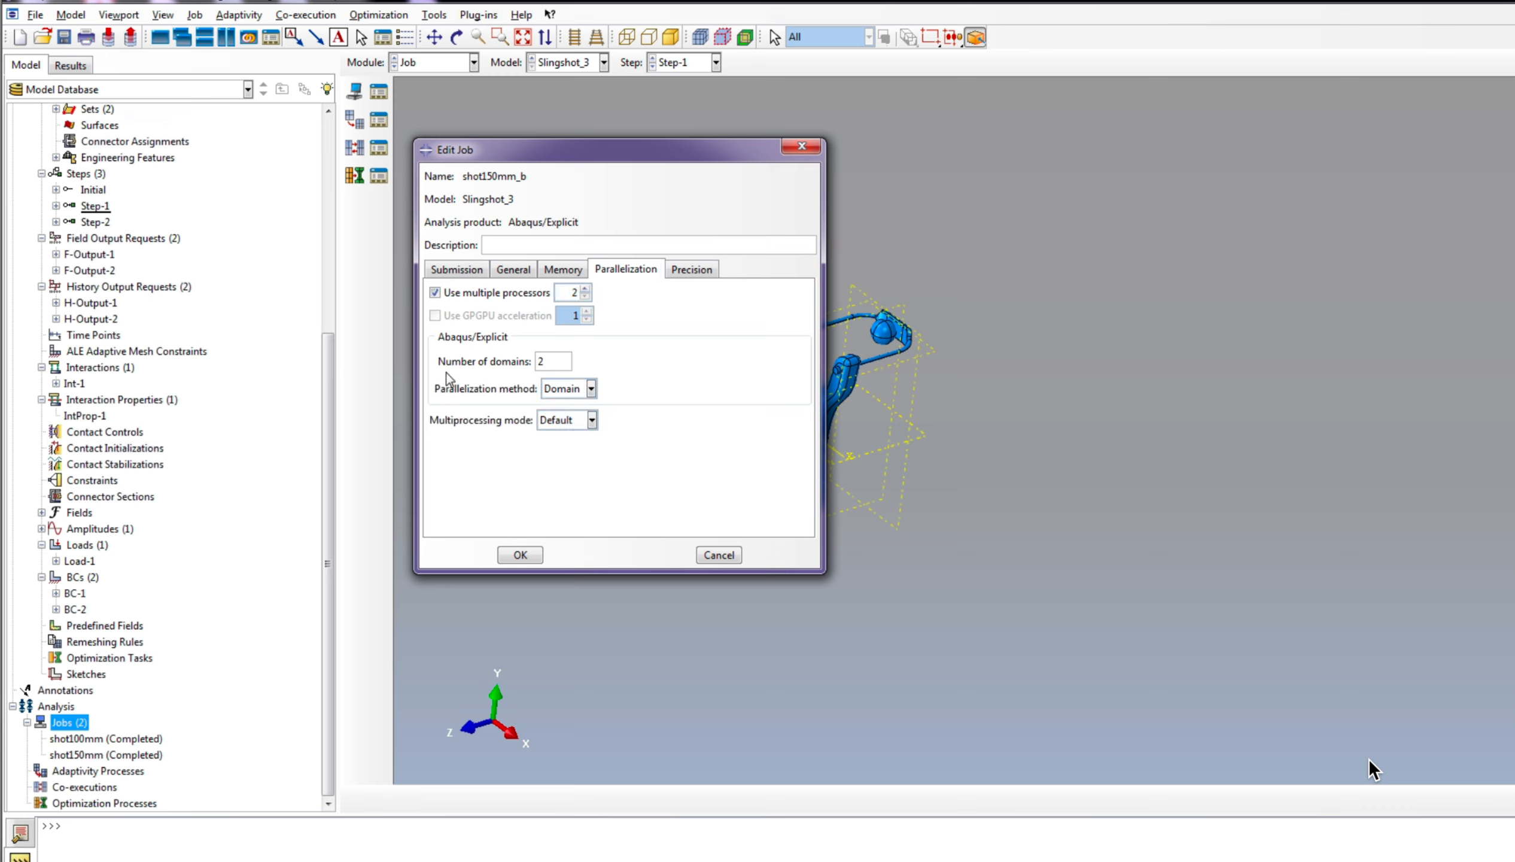
click(457, 269)
click(520, 554)
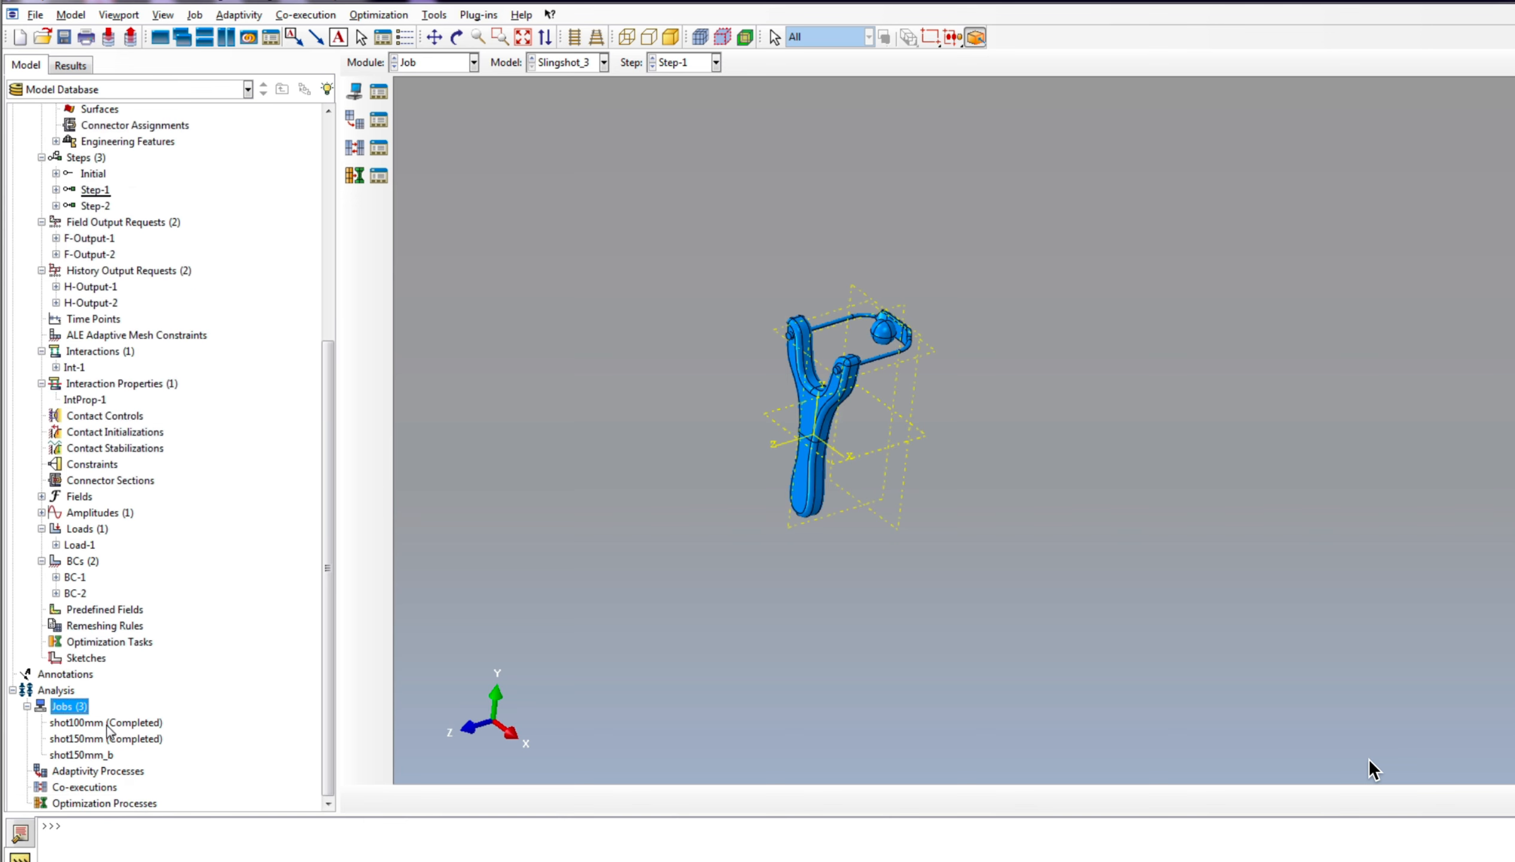
right_click(89, 754)
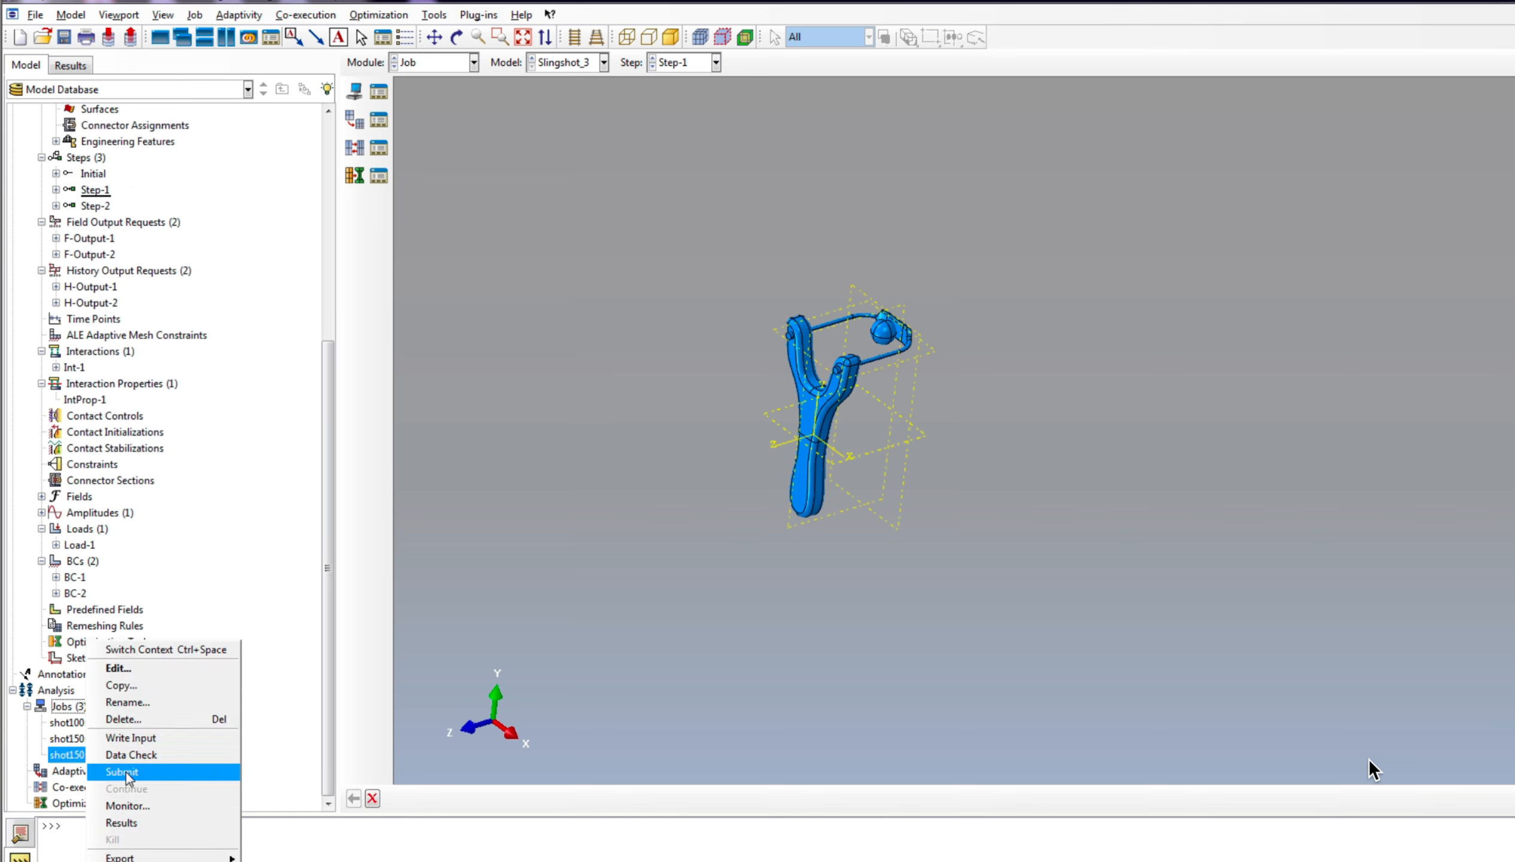
click(756, 732)
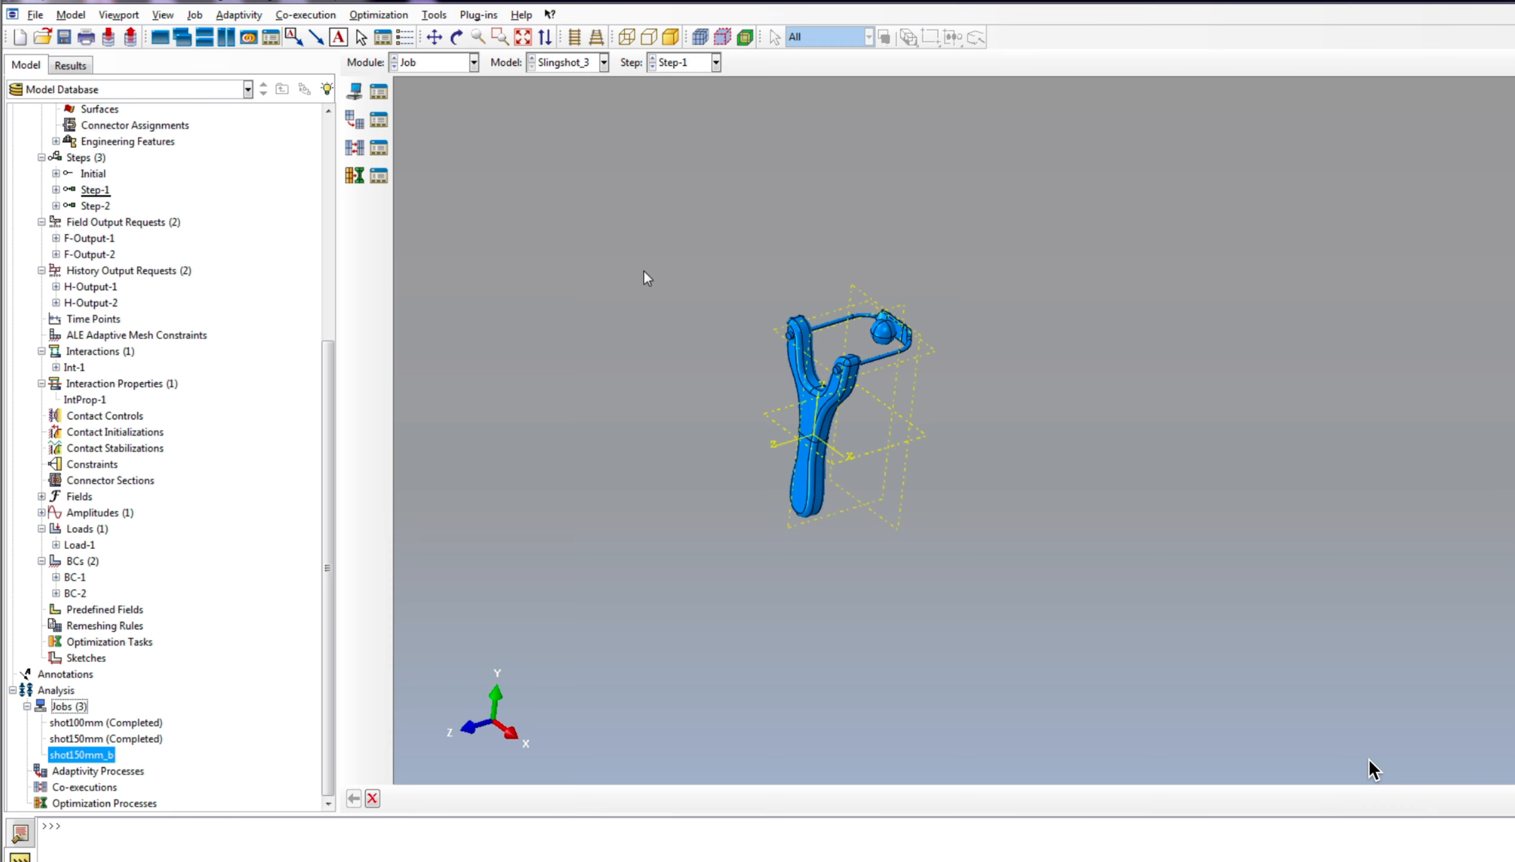
scroll(634, 295, up, 3)
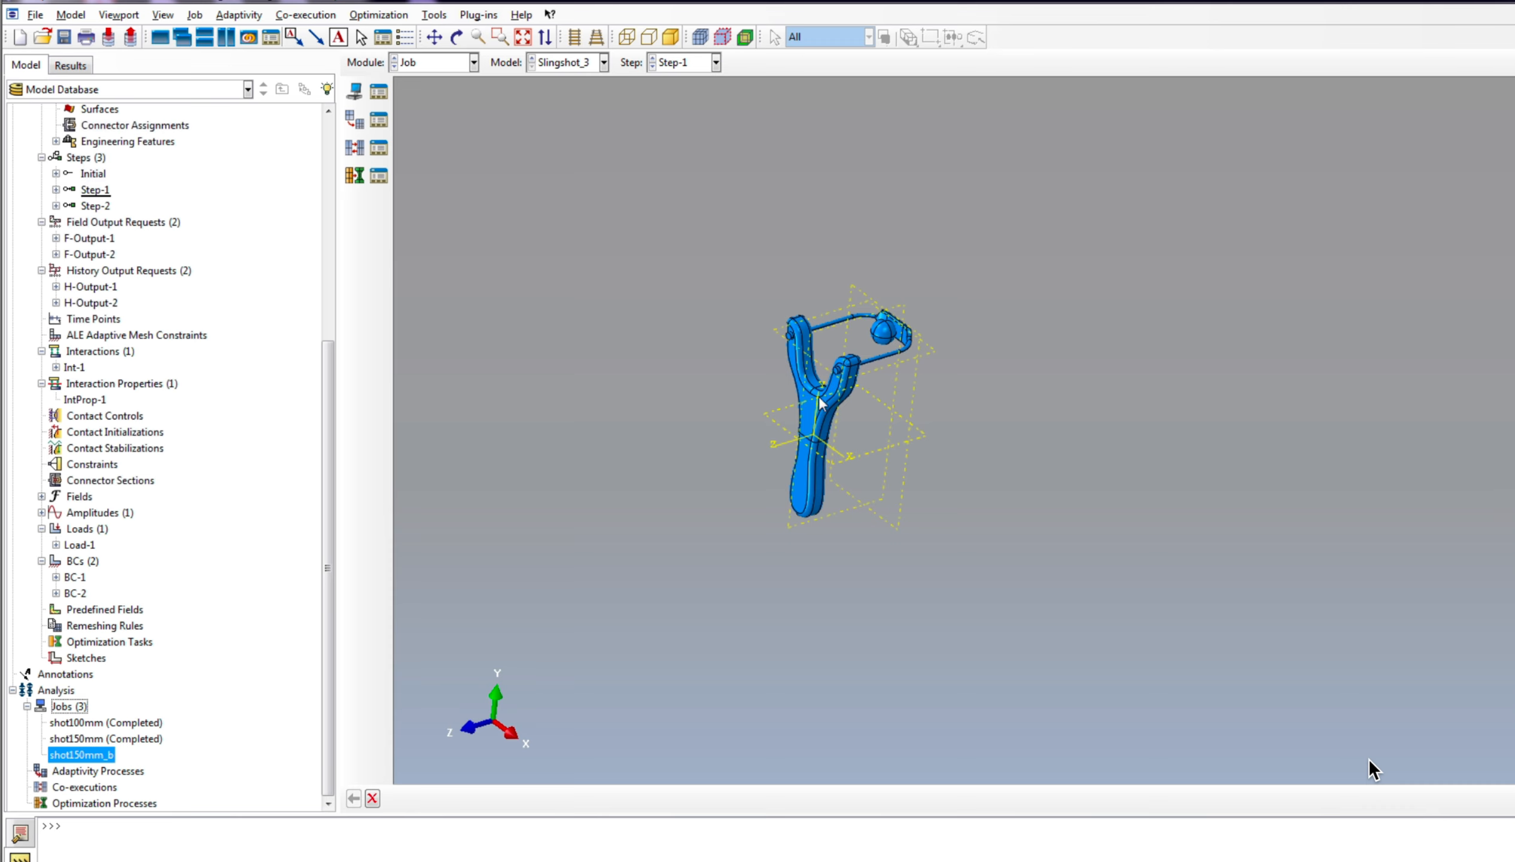
Step: Open the results of the completed shot150mm job for visualization
click(85, 739)
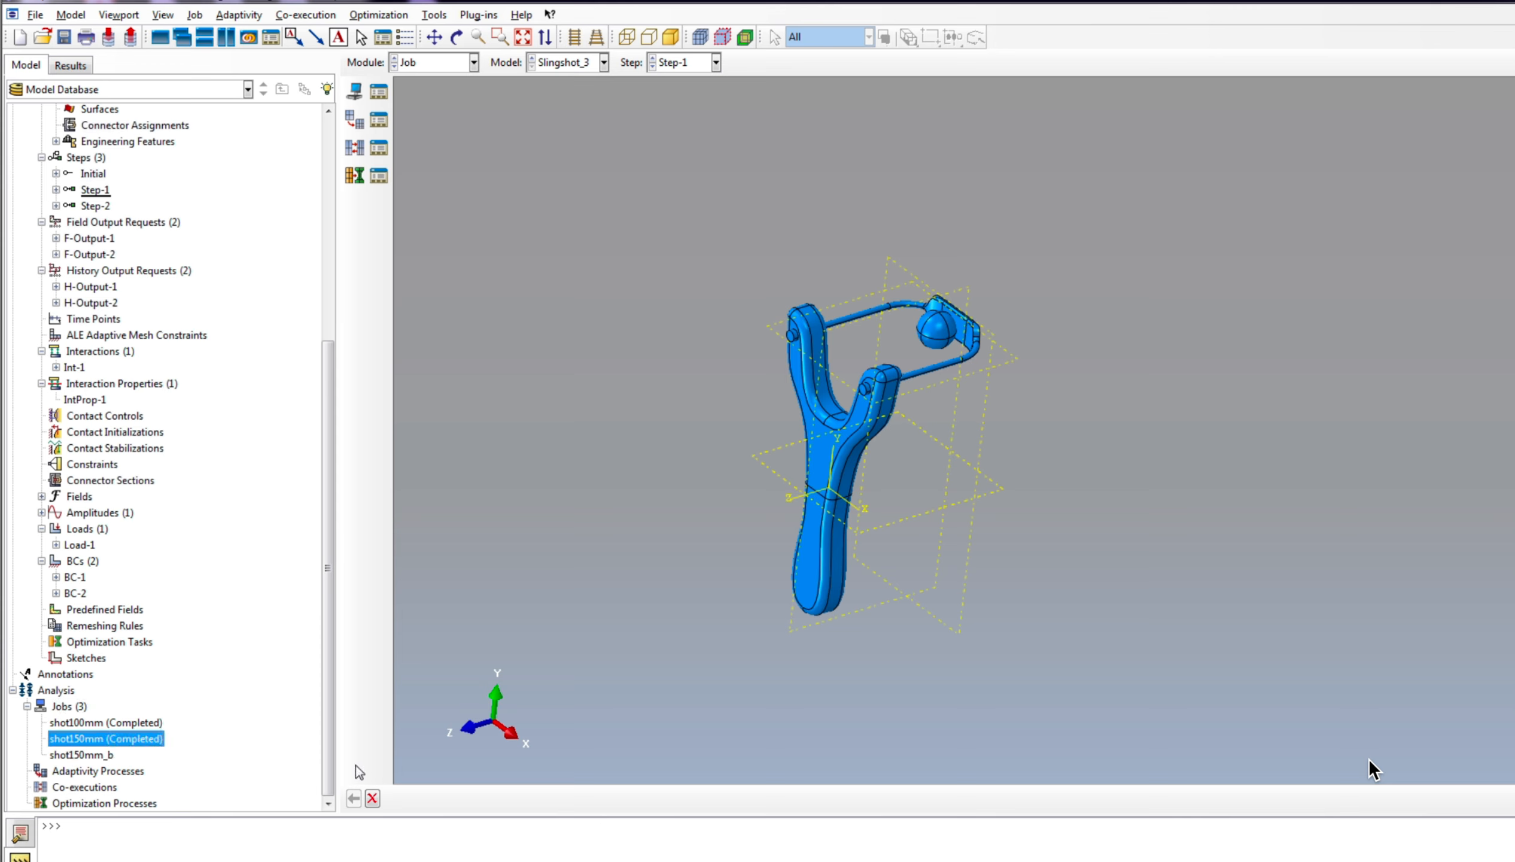
right_click(89, 746)
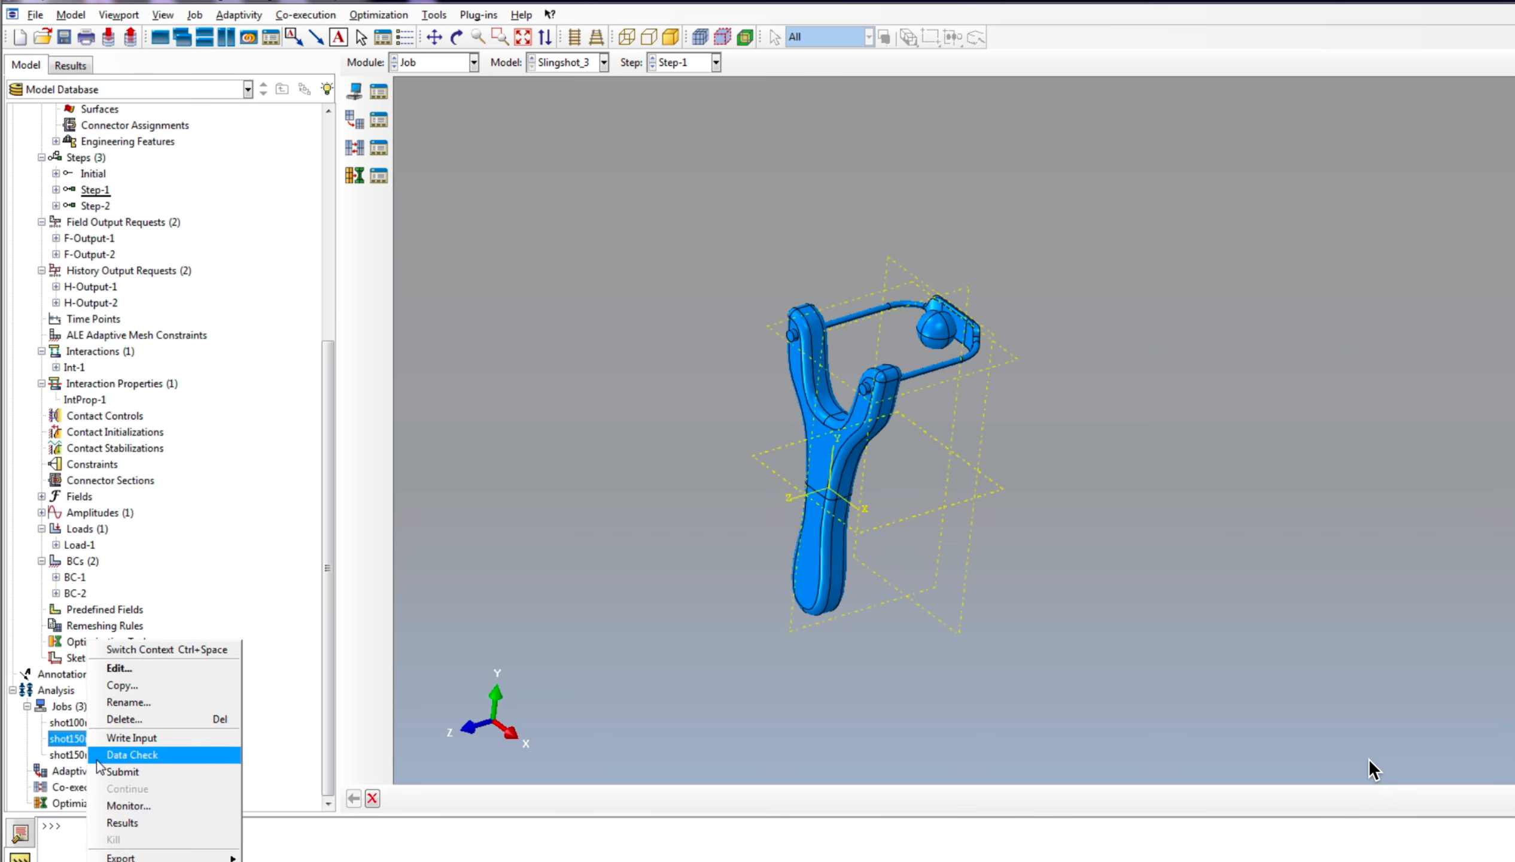
click(138, 823)
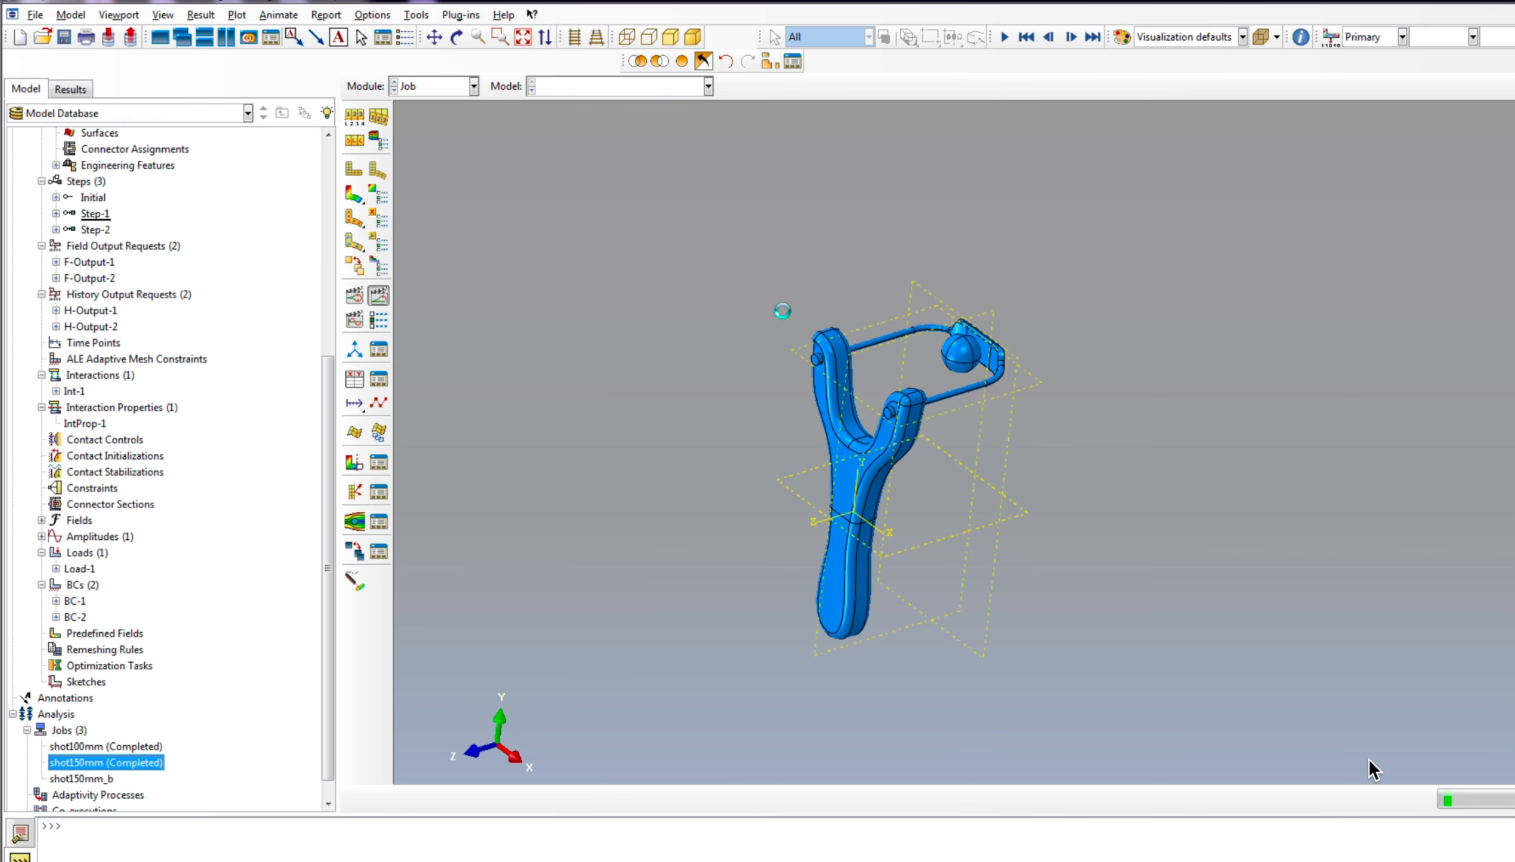
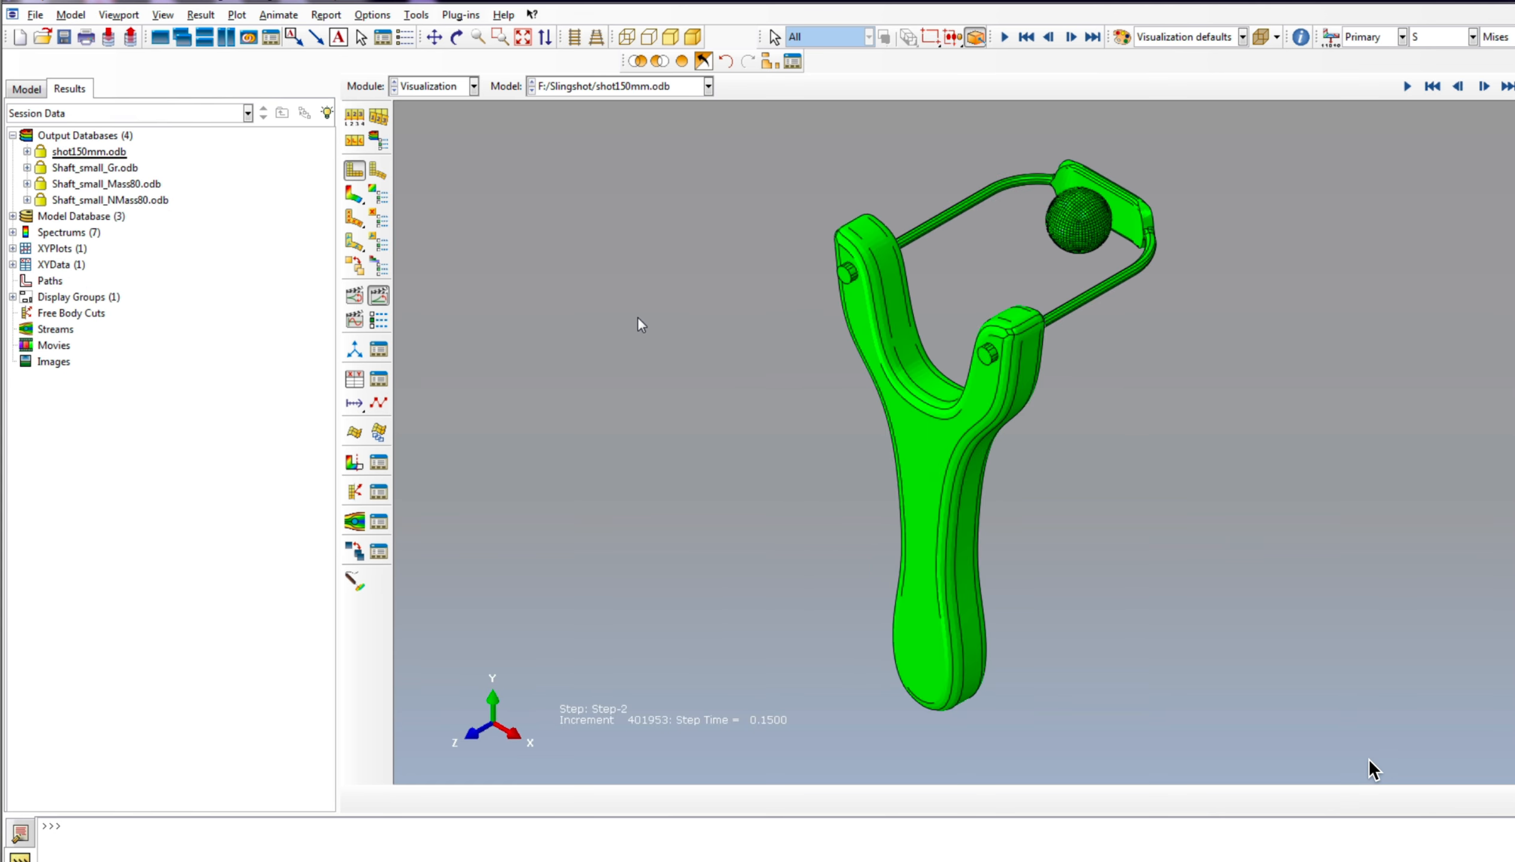
Step: Plot displacement U magnitude contours on the deformed slingshot and ball, and animate them over the time history
click(355, 194)
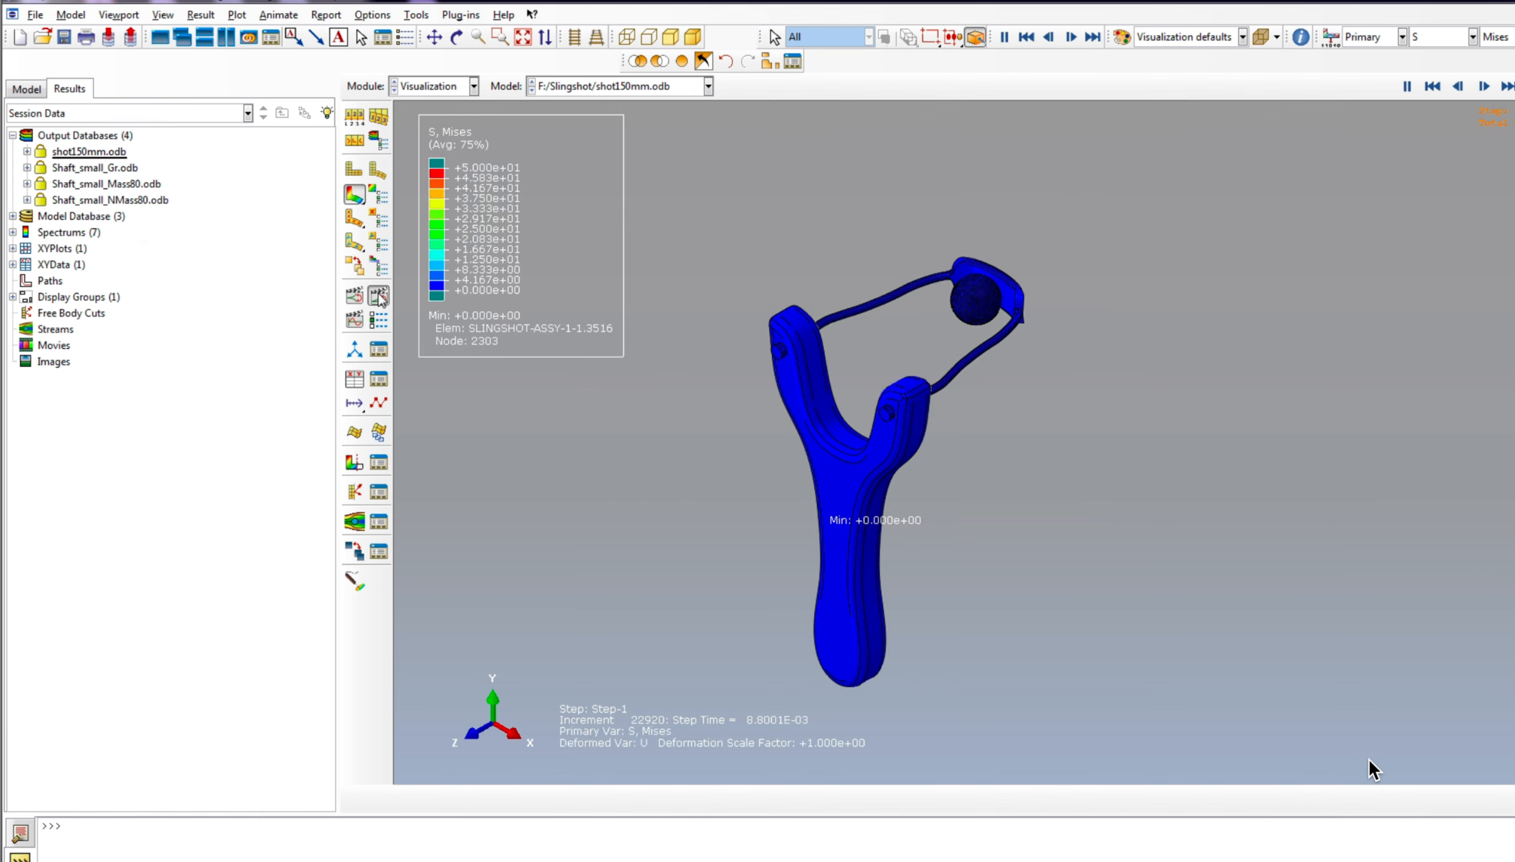
click(1443, 37)
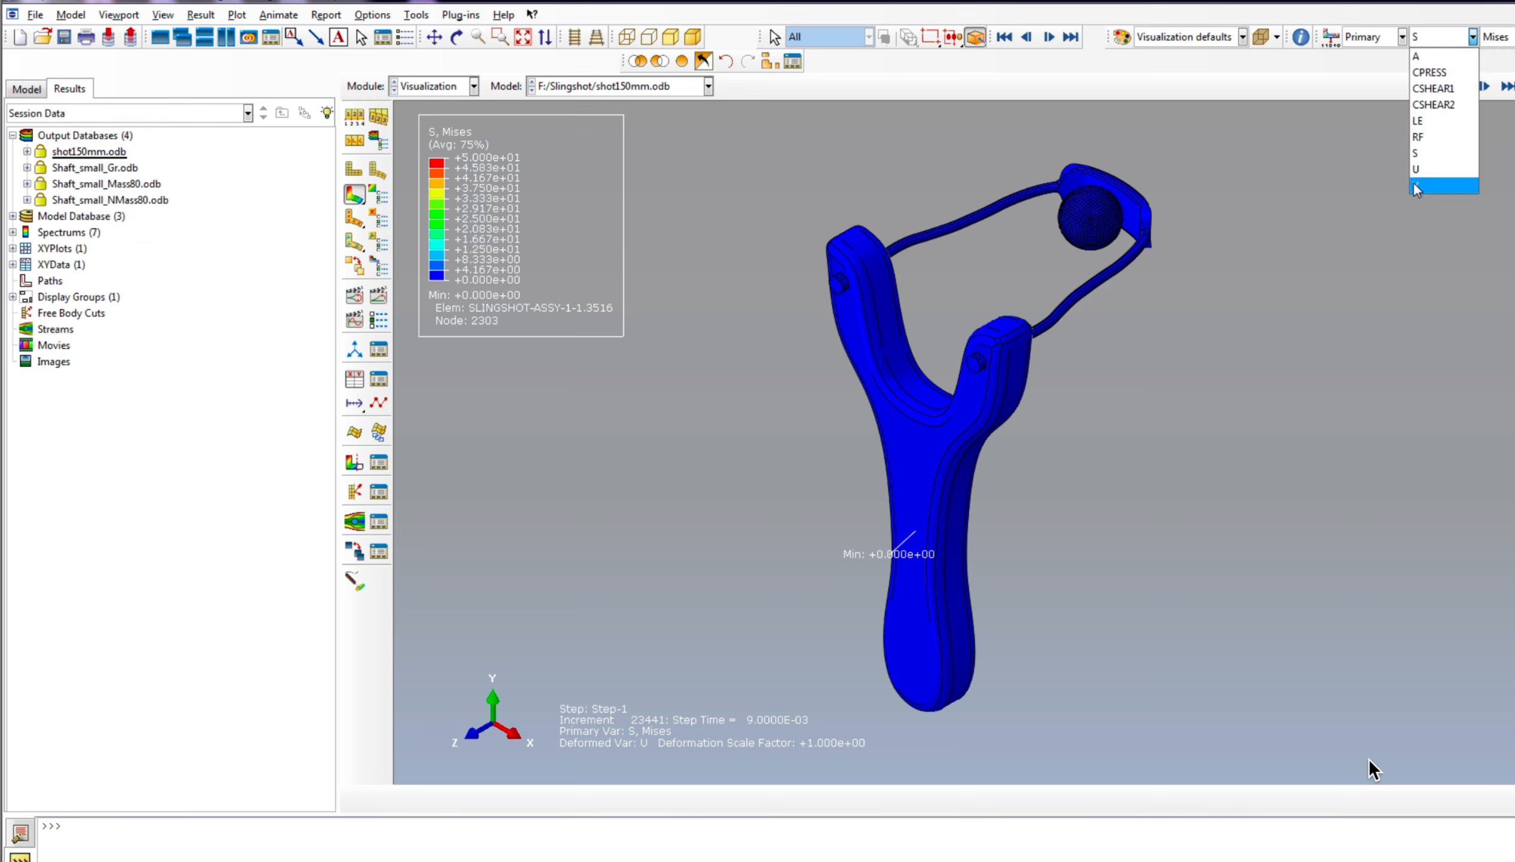
click(1417, 168)
click(1497, 36)
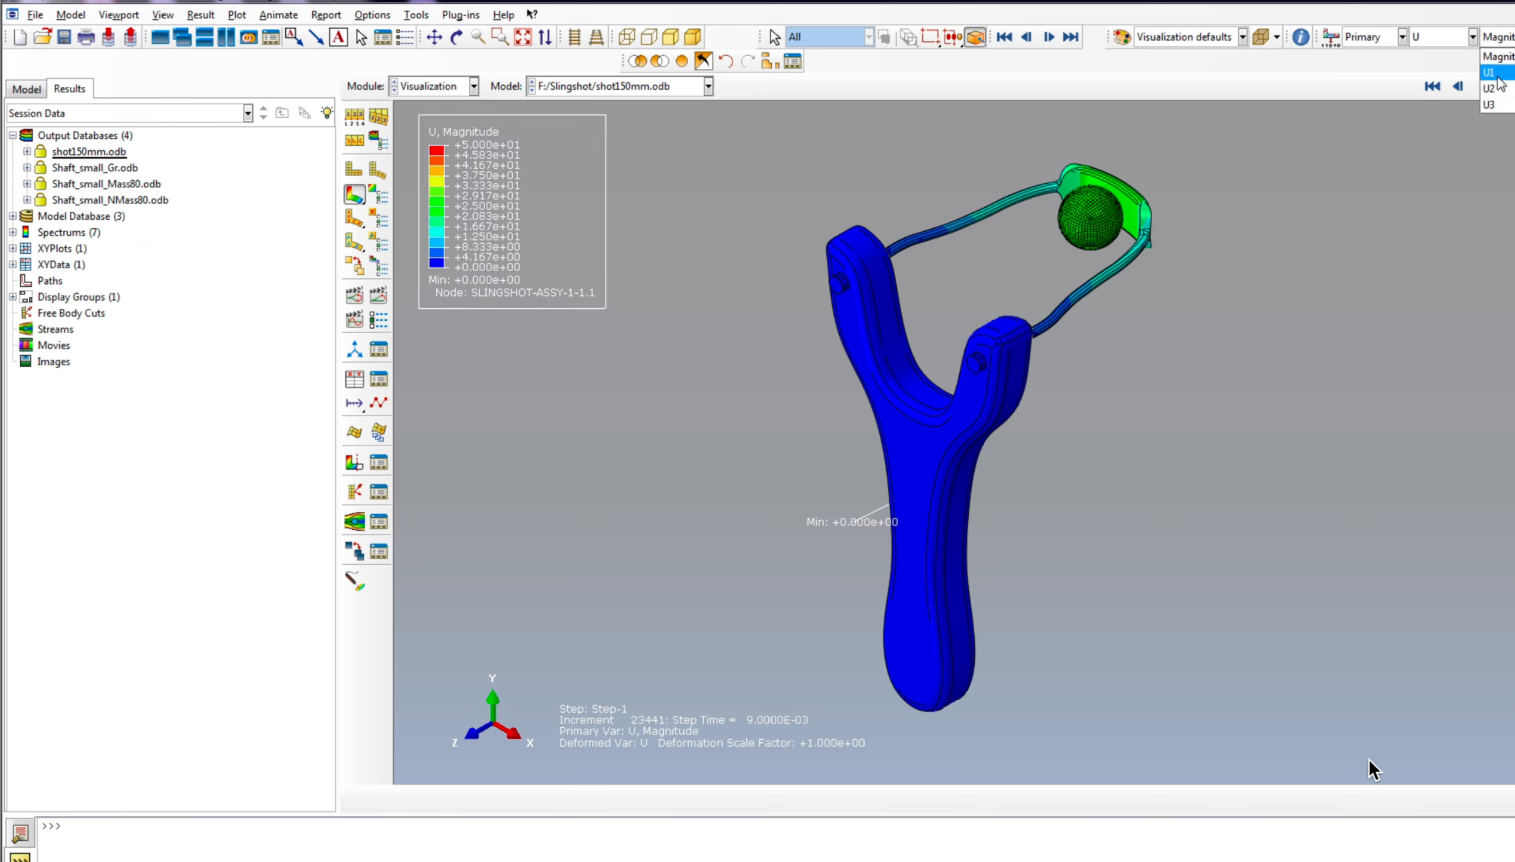
click(1348, 348)
click(377, 296)
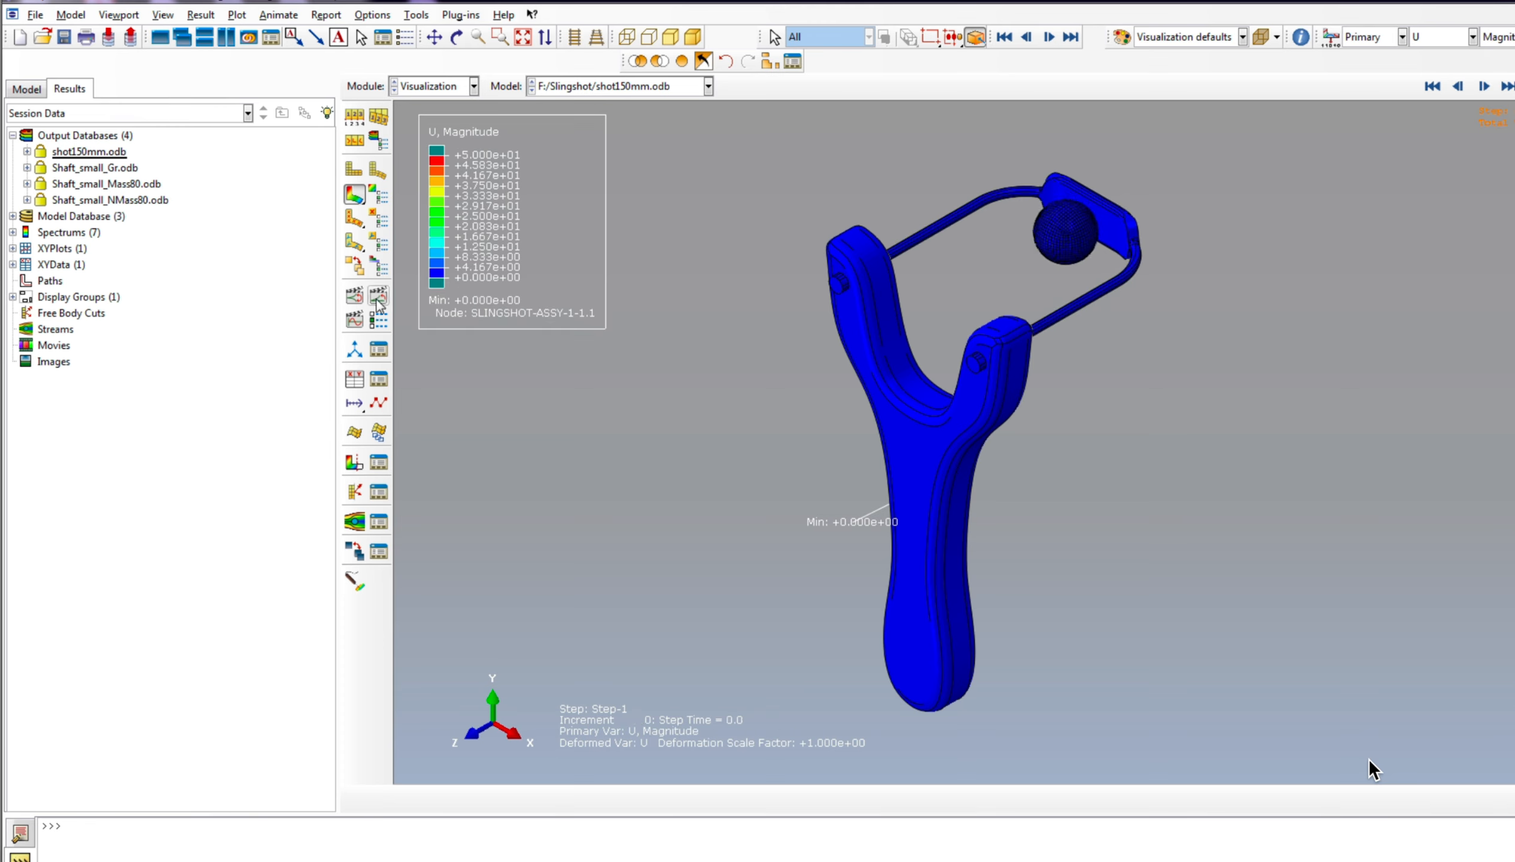